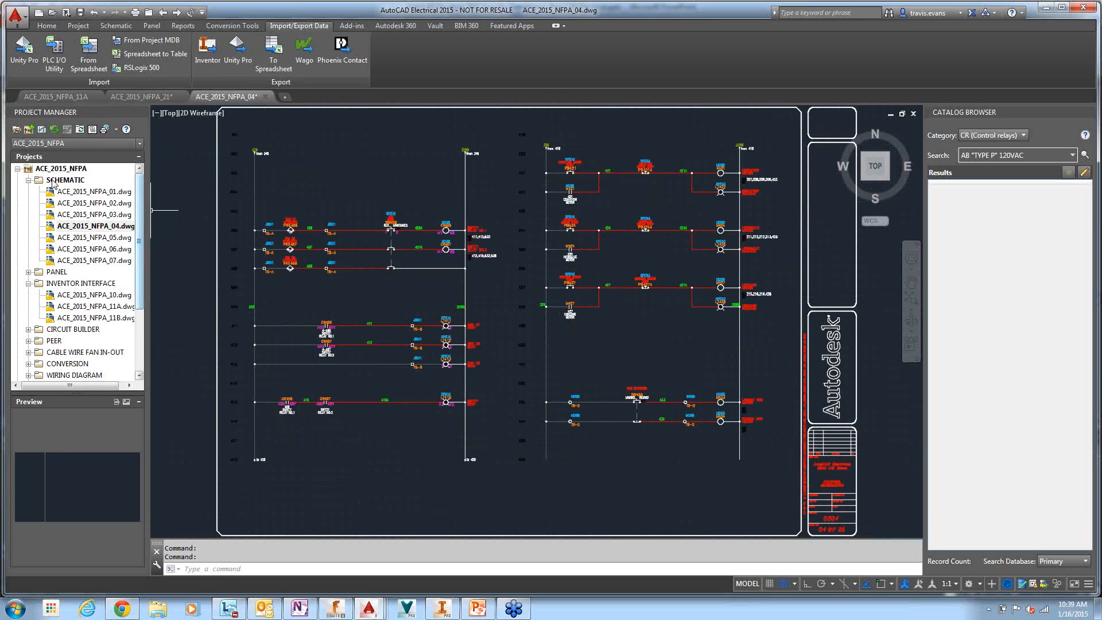
# Preview schematic drawings ACE_2015_NFPA_03 and ACE_2015_NFPA_04, and drawing ACE_2015_NFPA_08 from the project's PANEL folder.
pyautogui.click(68, 215)
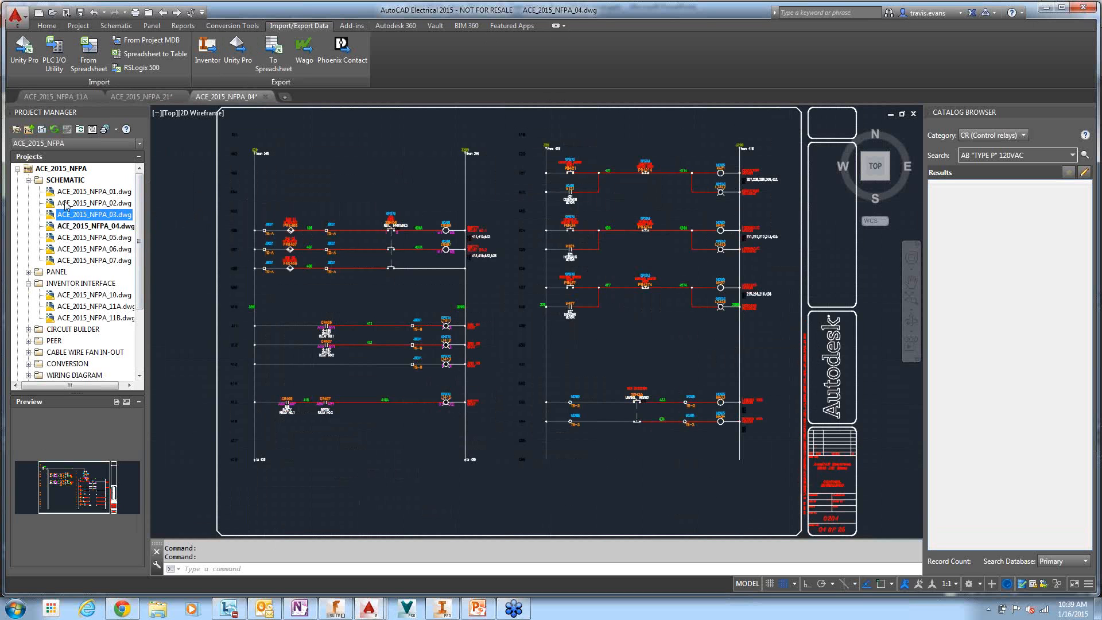
pyautogui.click(96, 228)
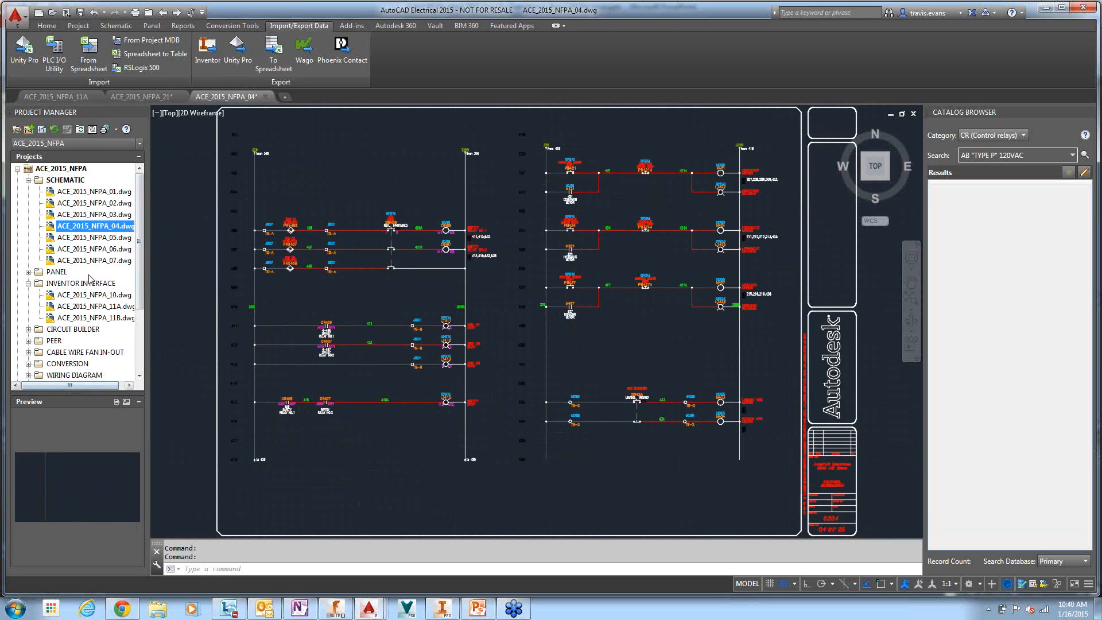
pyautogui.click(29, 272)
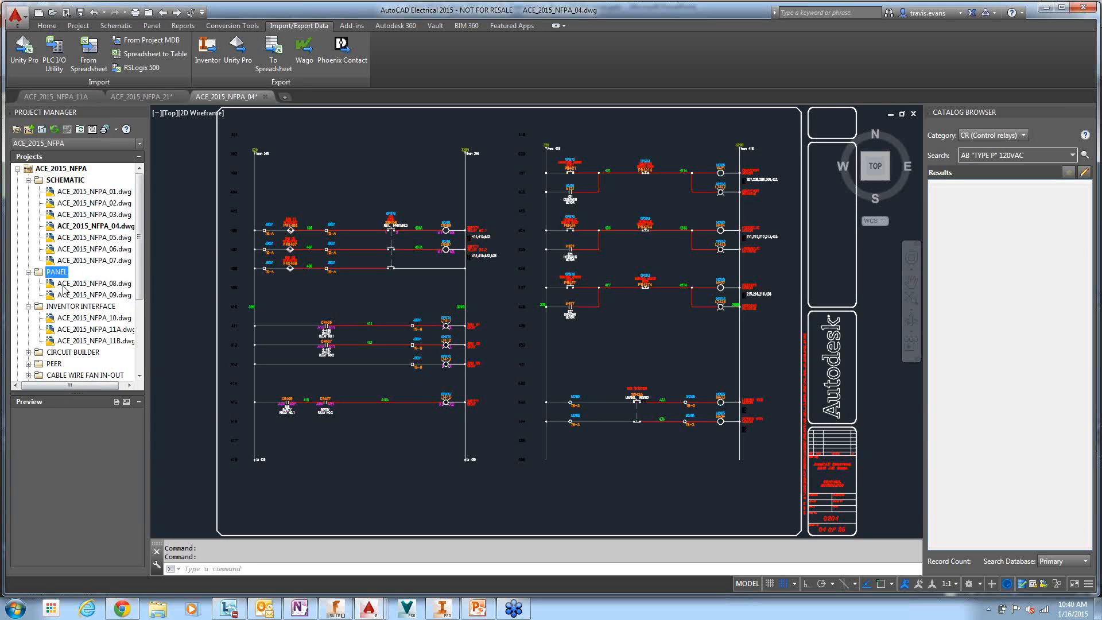
pyautogui.click(63, 284)
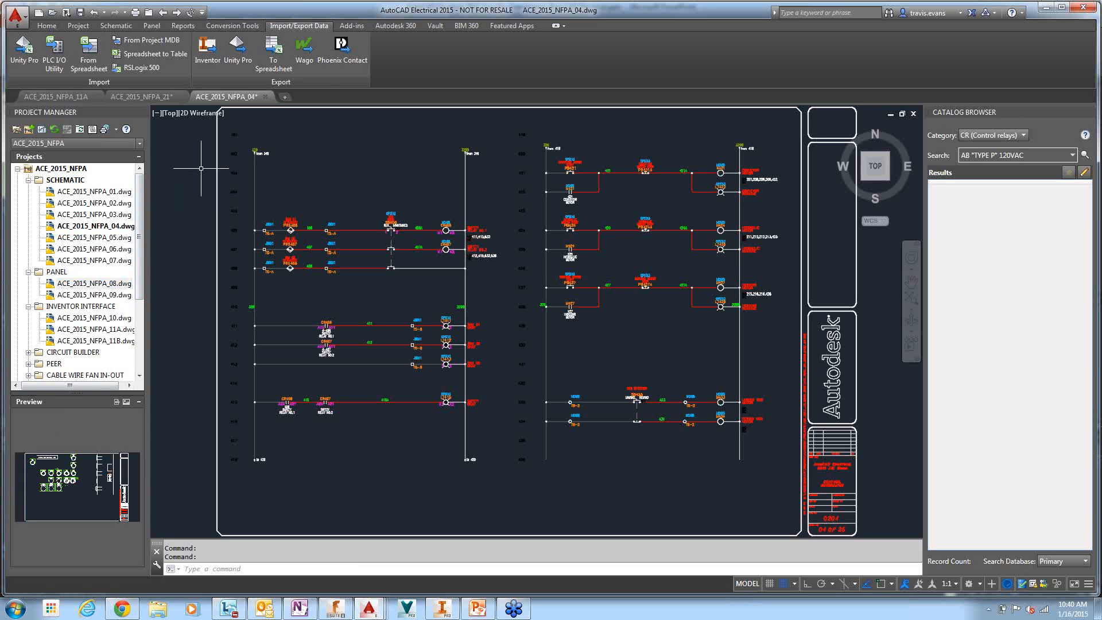
pyautogui.click(116, 26)
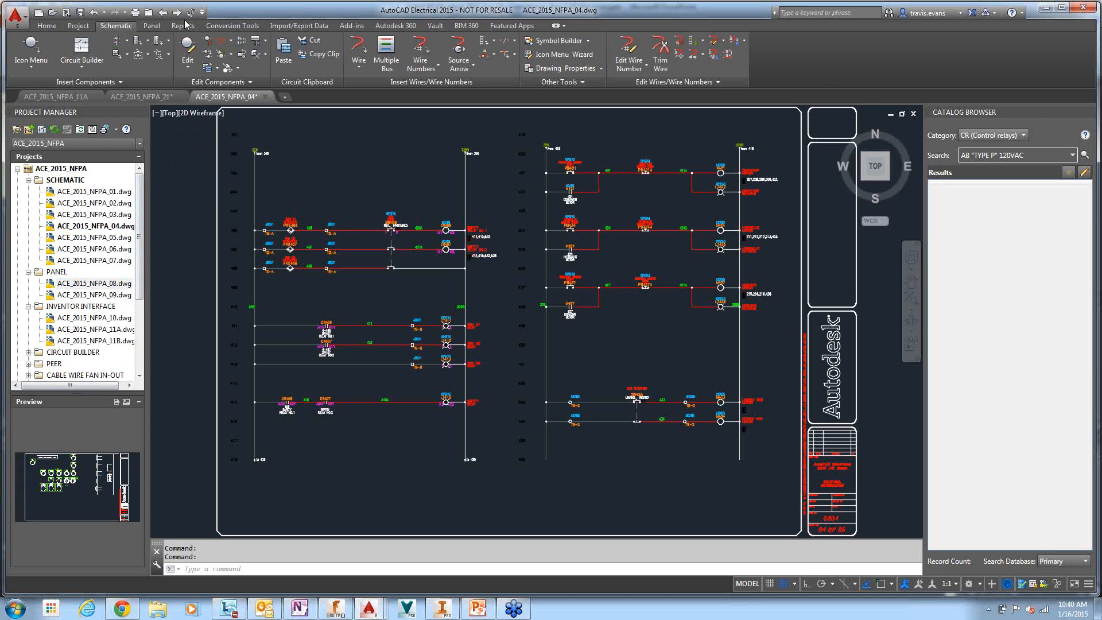
pyautogui.click(53, 28)
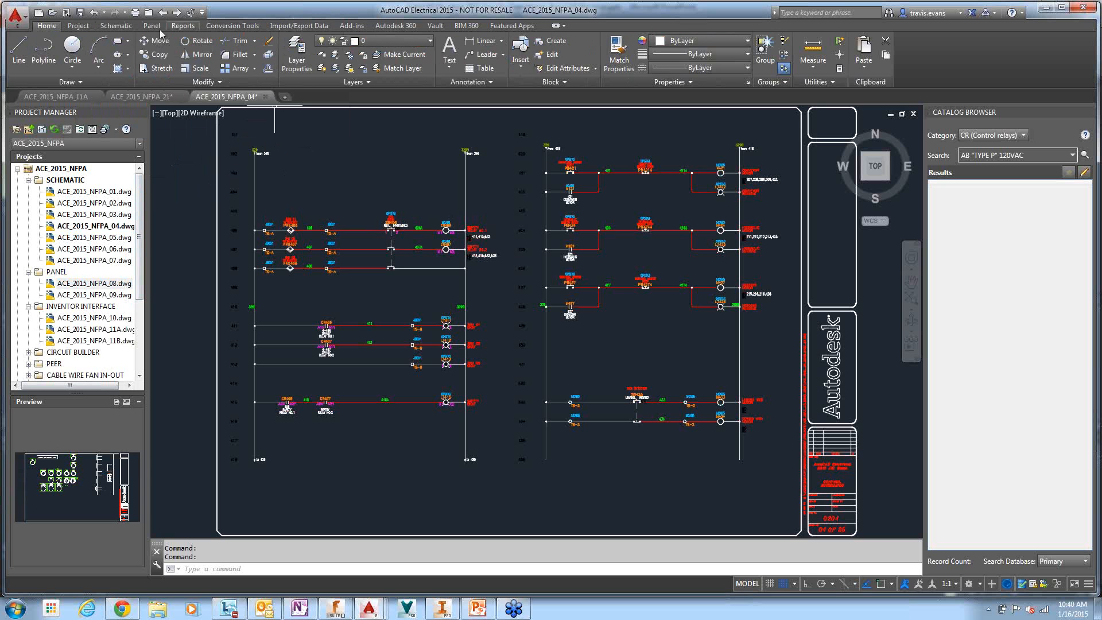
# Add a rung at line reference 403 between rails 329 and 329B of the first ladder, using wire type BLK_14AWG.
pyautogui.click(116, 26)
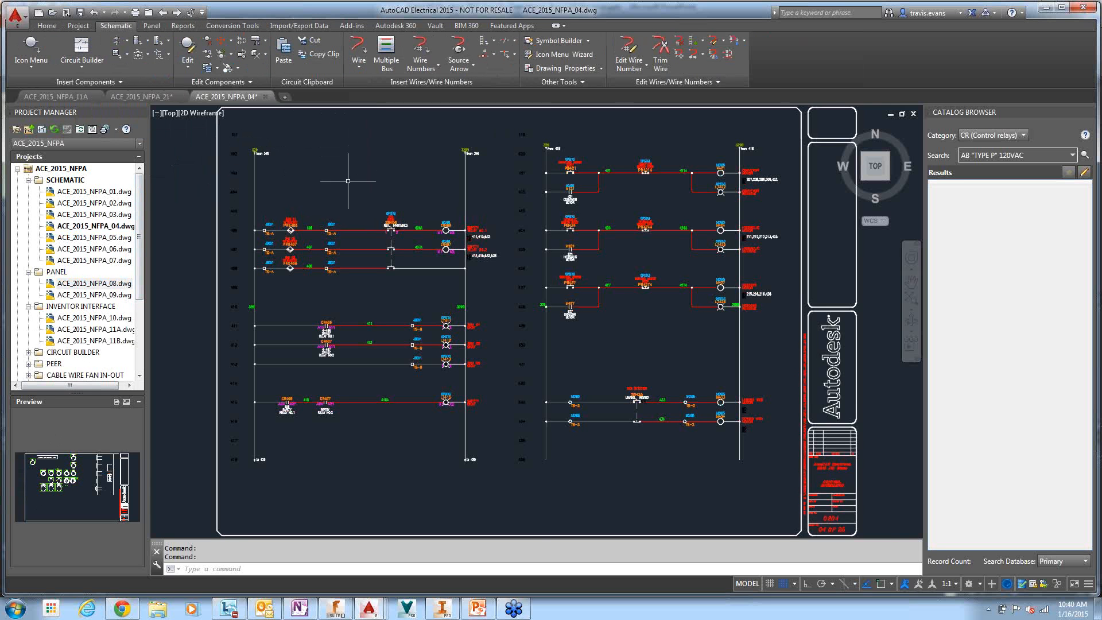
pyautogui.scroll(2, 344, 179)
pyautogui.moveTo(344, 179); pyautogui.dragTo(418, 167, button='middle')
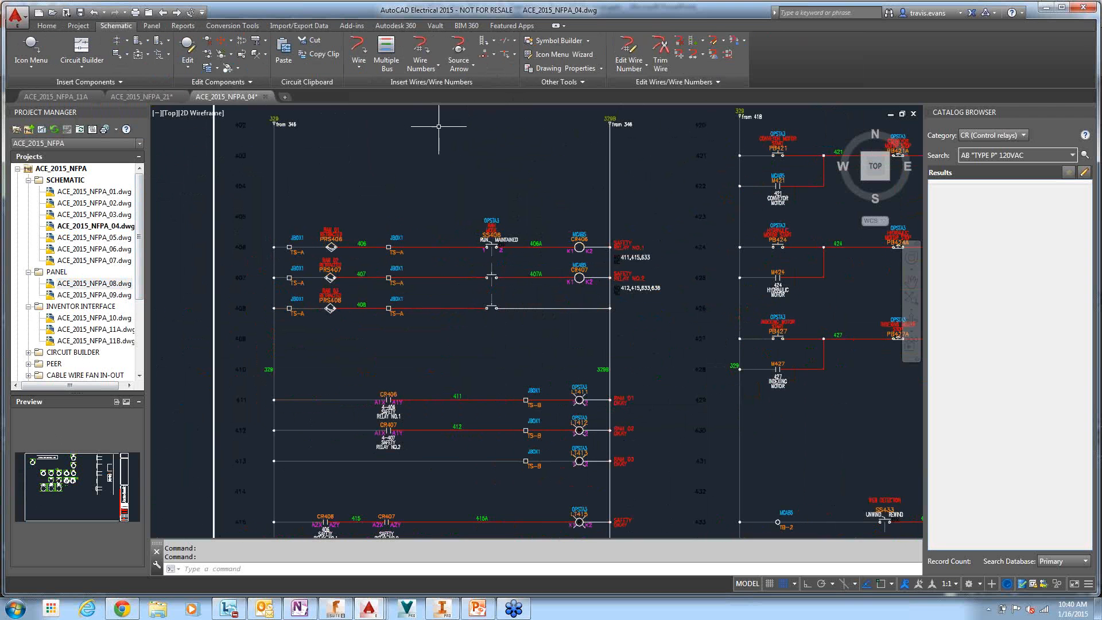
pyautogui.press('Return')
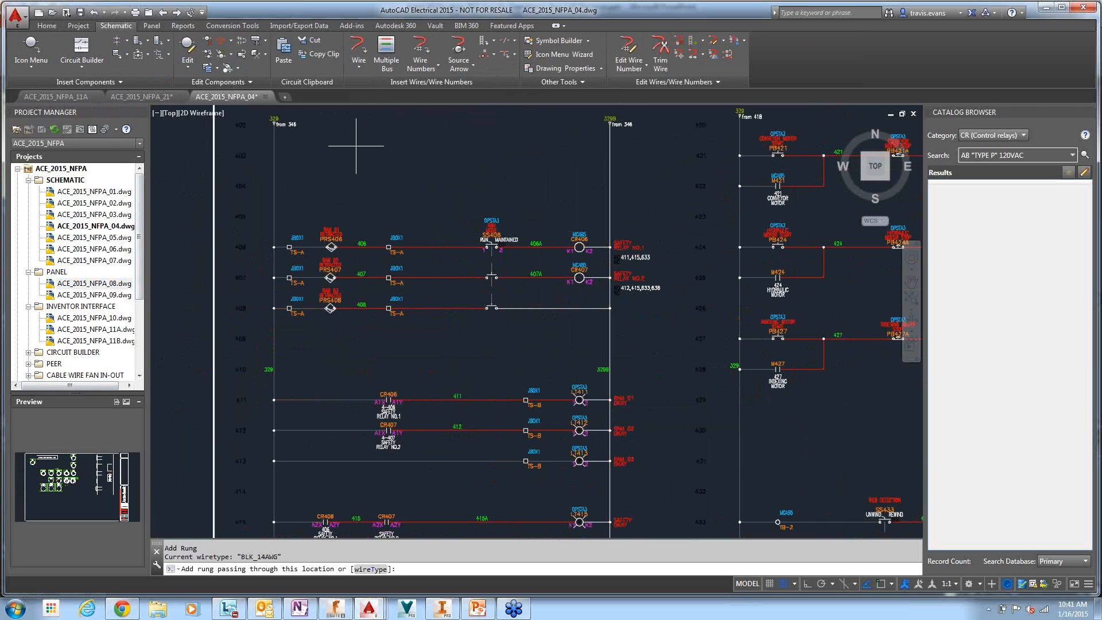
pyautogui.click(356, 155)
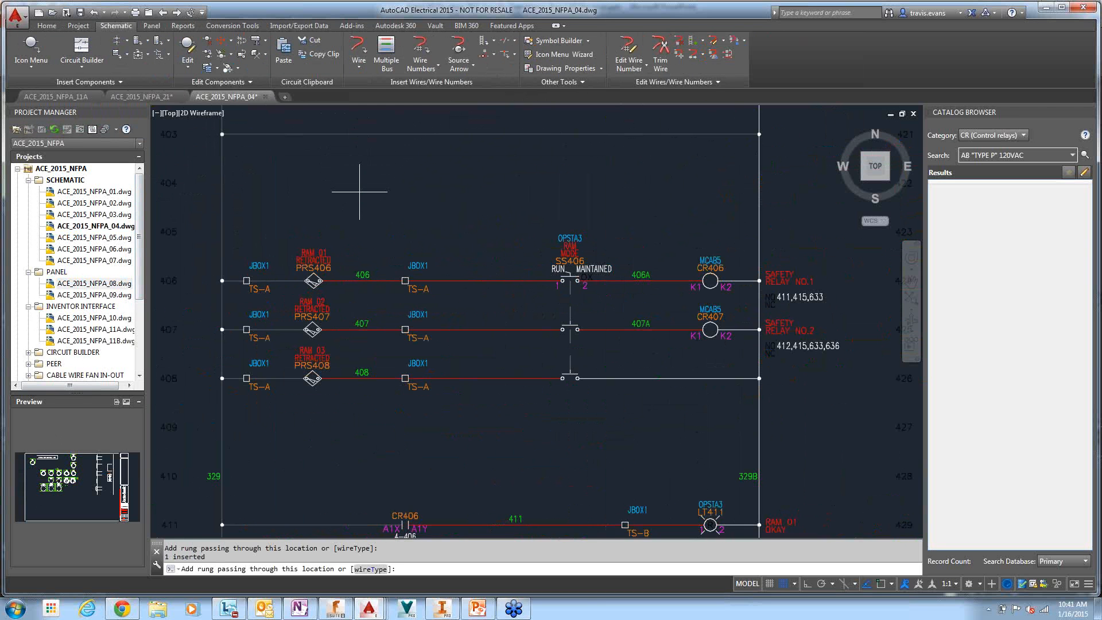
pyautogui.scroll(2, 393, 184)
pyautogui.moveTo(393, 184); pyautogui.dragTo(401, 205, button='middle')
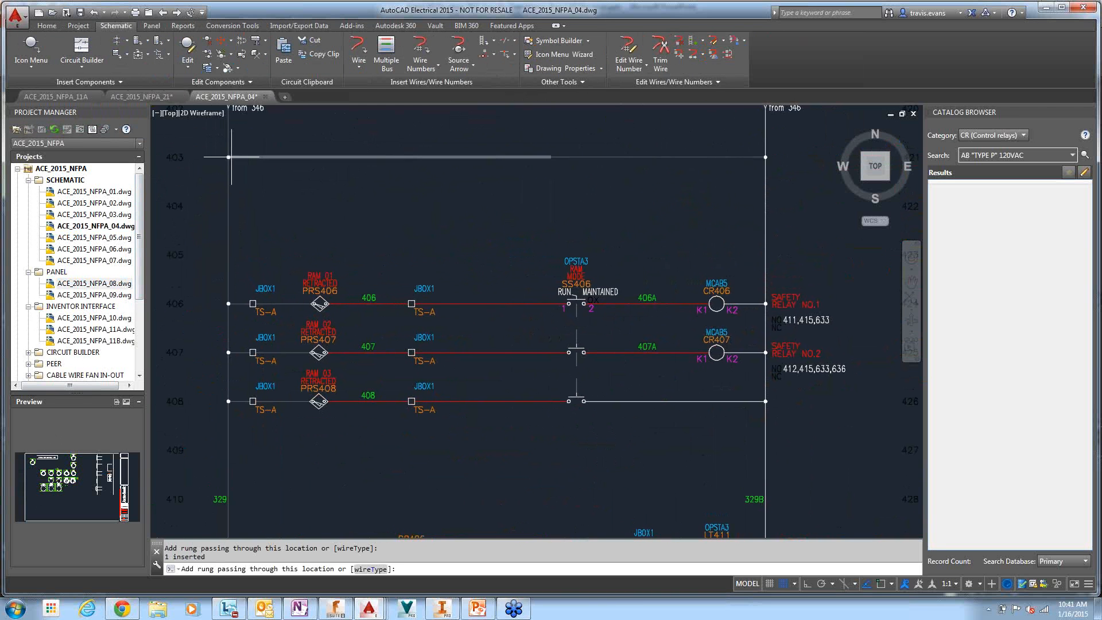
pyautogui.scroll(8, 228, 156)
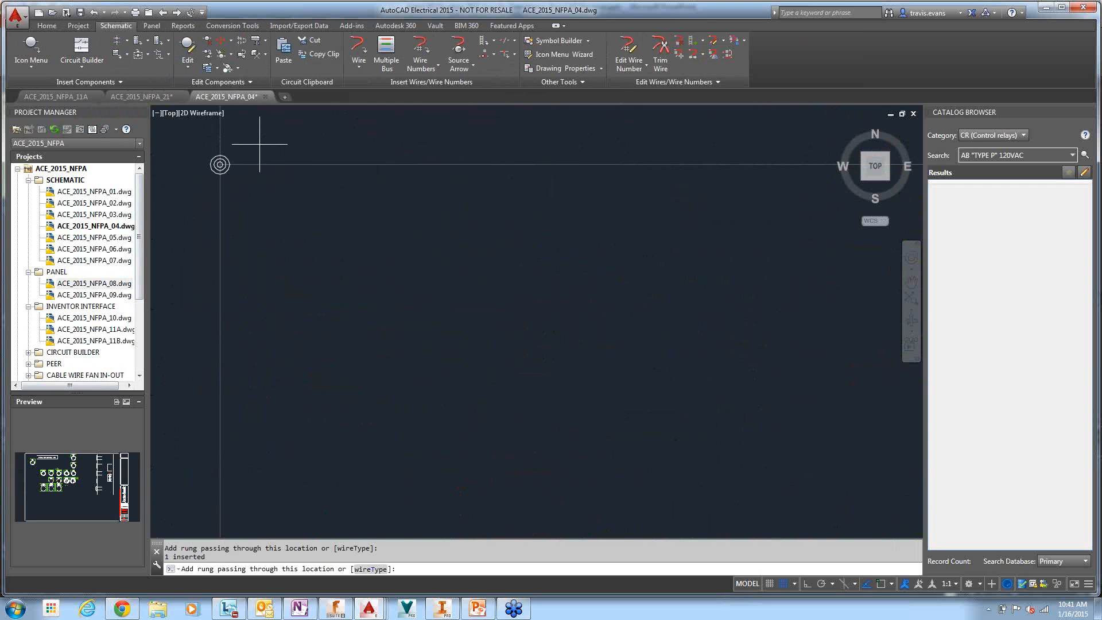
pyautogui.scroll(-6, 280, 164)
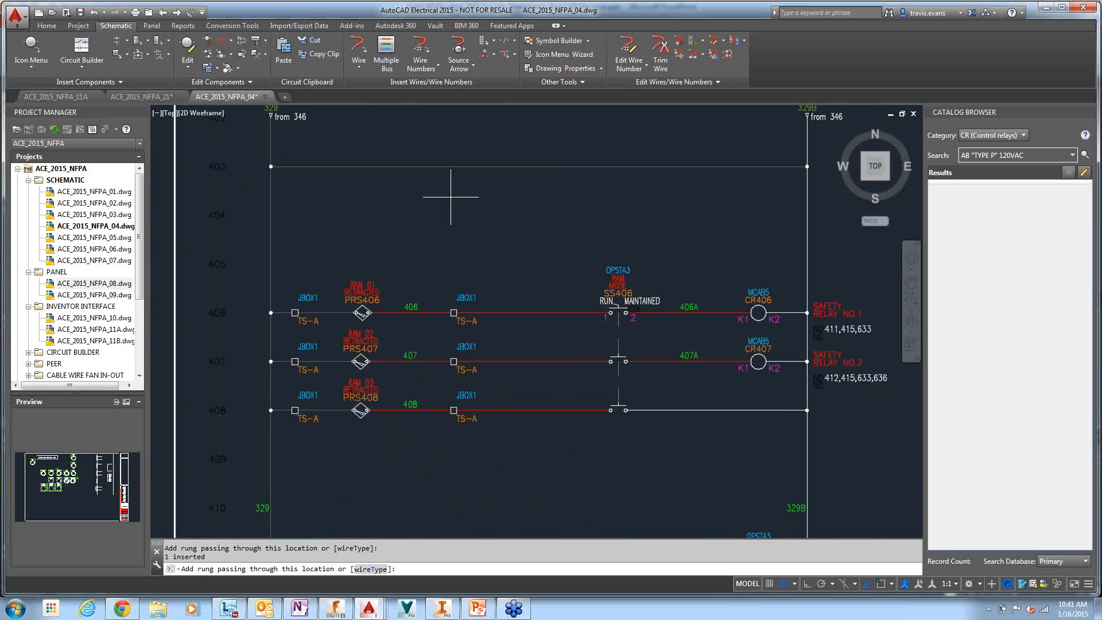
pyautogui.press('Escape')
# Review the wire types offered for converting the line 403 rung and leave its wire type as it is.
pyautogui.click(441, 166)
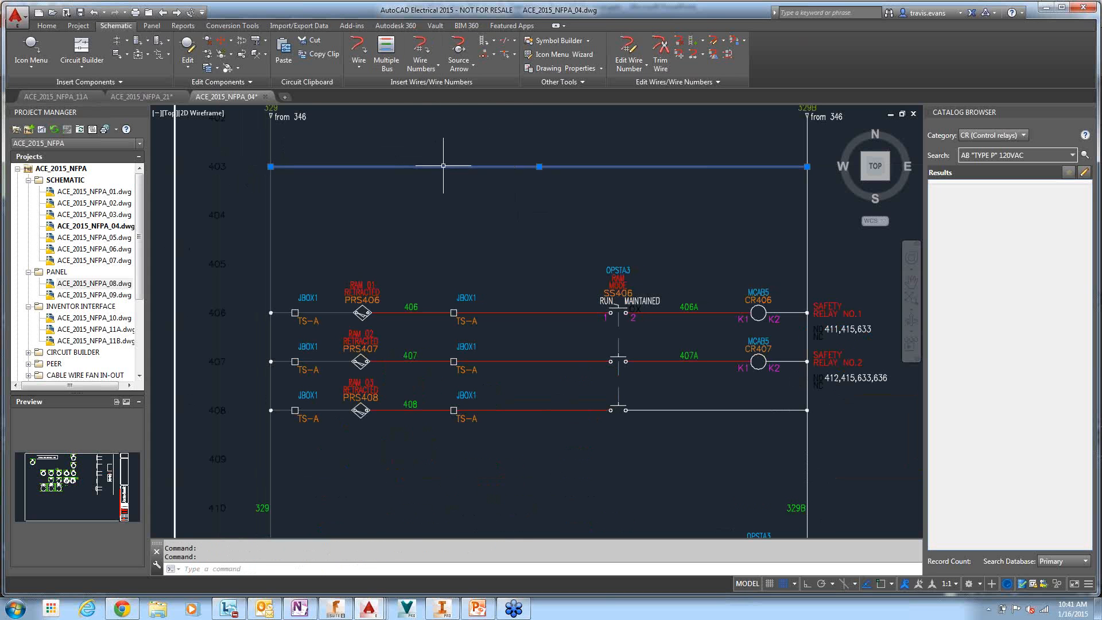
pyautogui.rightClick(444, 166)
pyautogui.click(439, 131)
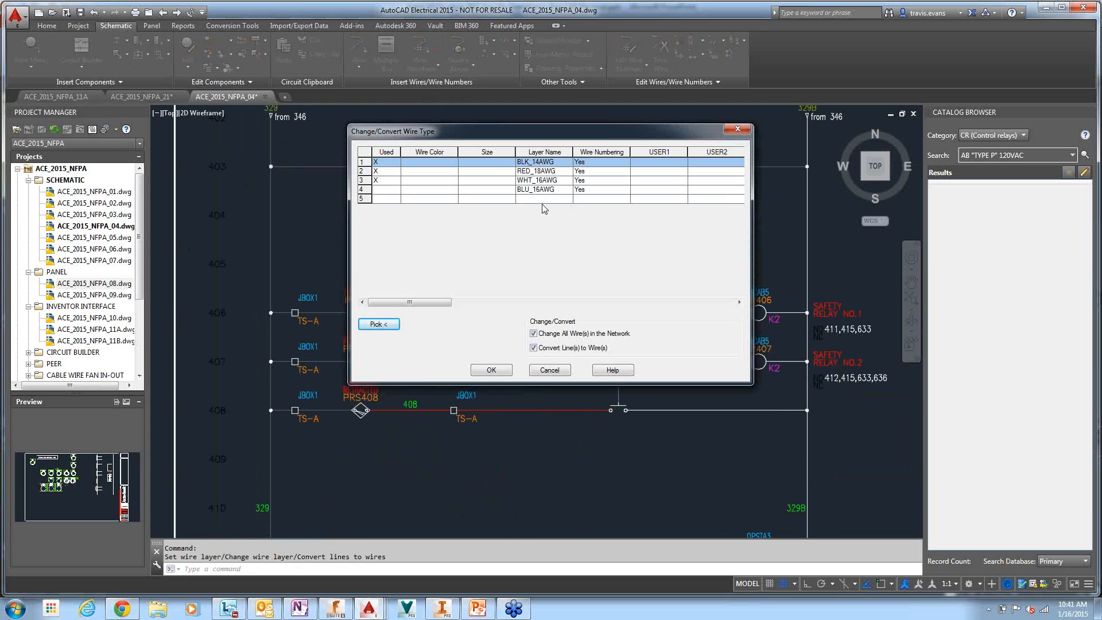
pyautogui.click(550, 371)
# Draw two branch wires near line 404, one joining rail 329 to the line 403 rung, the other joining that rung to rail 329B.
pyautogui.click(354, 46)
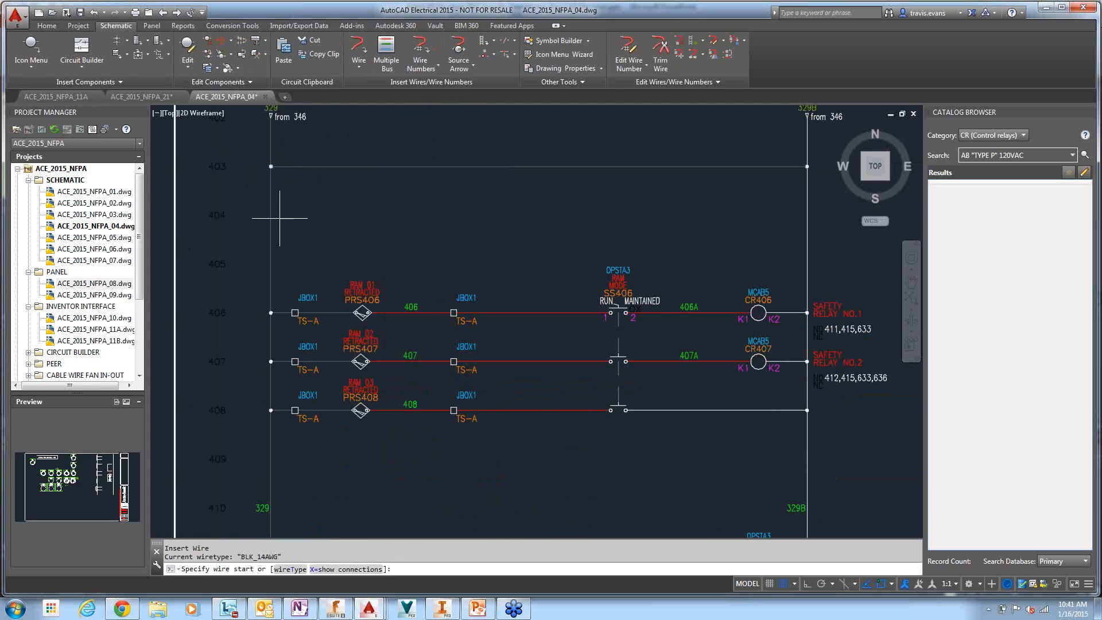
pyautogui.click(271, 220)
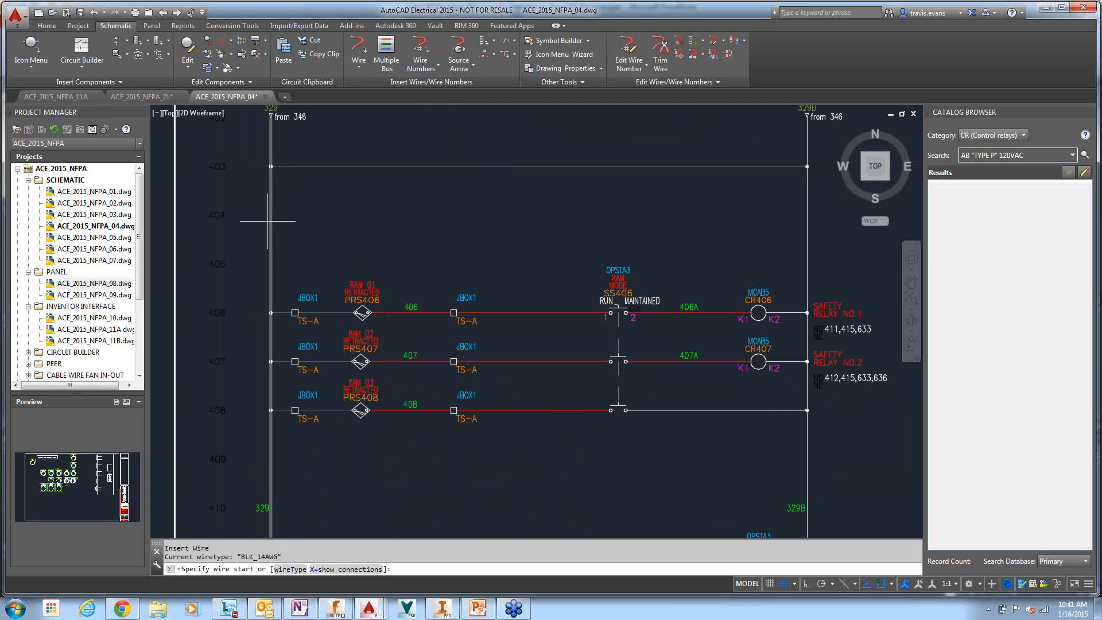
pyautogui.click(414, 166)
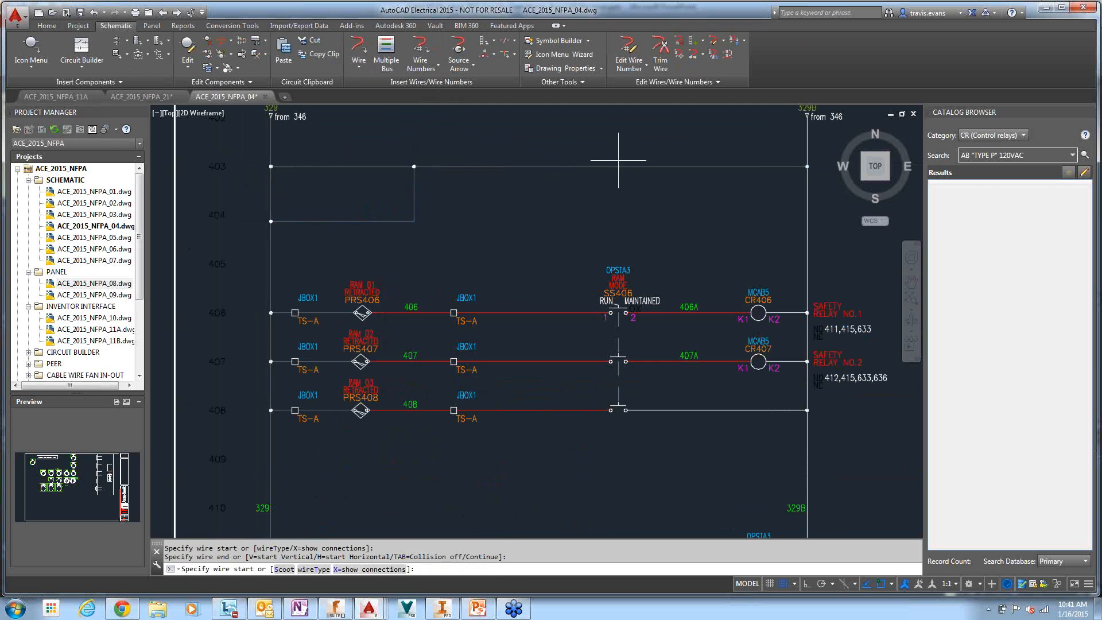
pyautogui.click(651, 166)
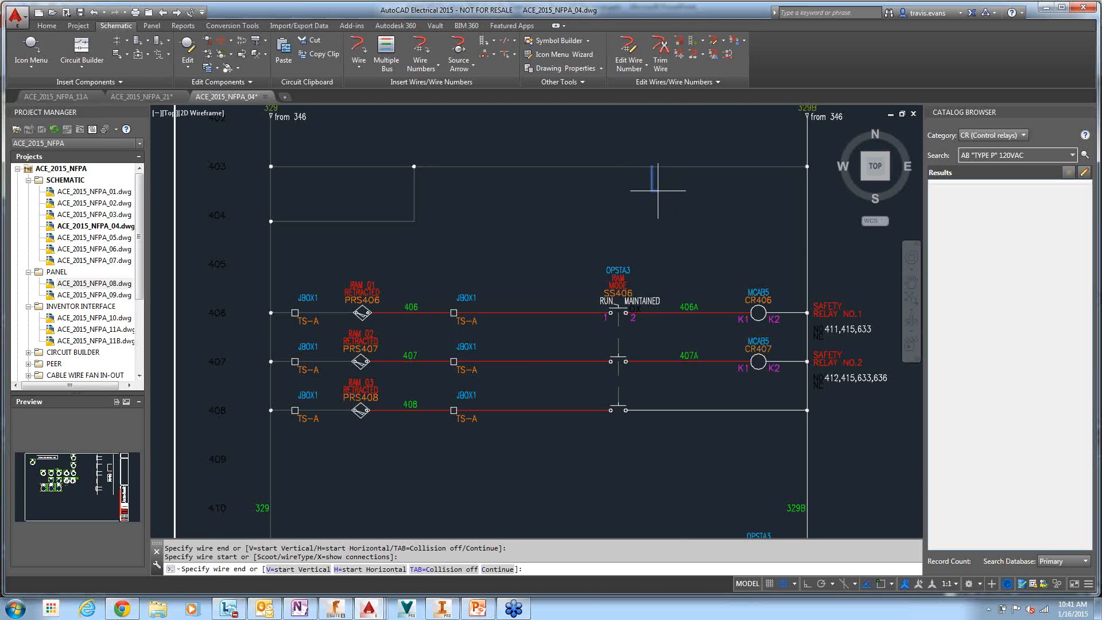
pyautogui.click(807, 218)
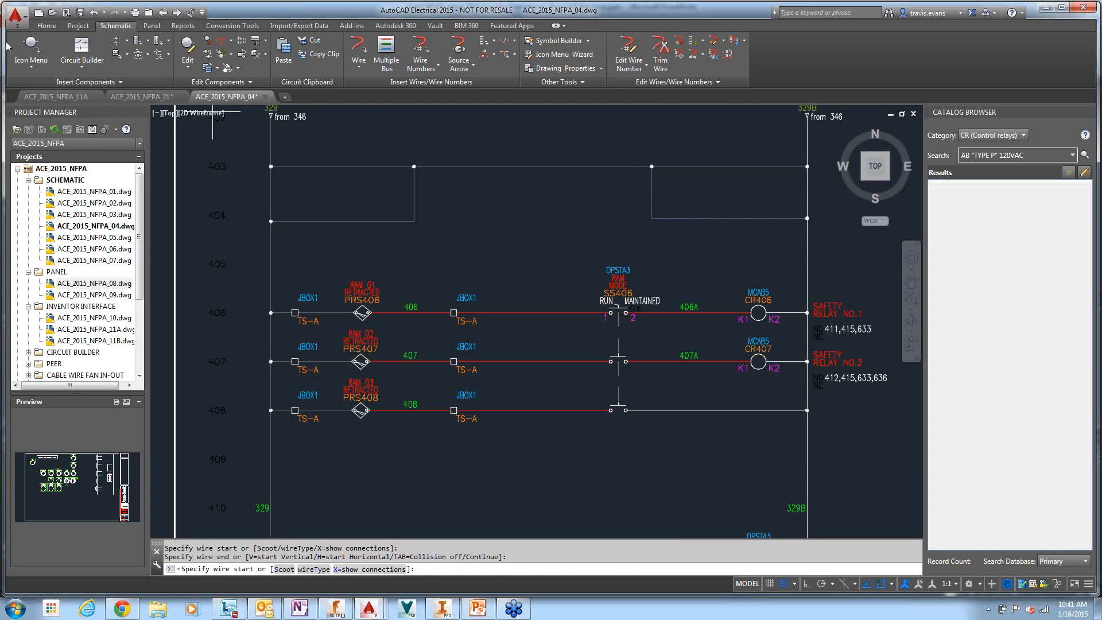
# Insert a Mushroom Head NO push button on the line 403 rung between rail 329 and the first branch.
pyautogui.click(31, 51)
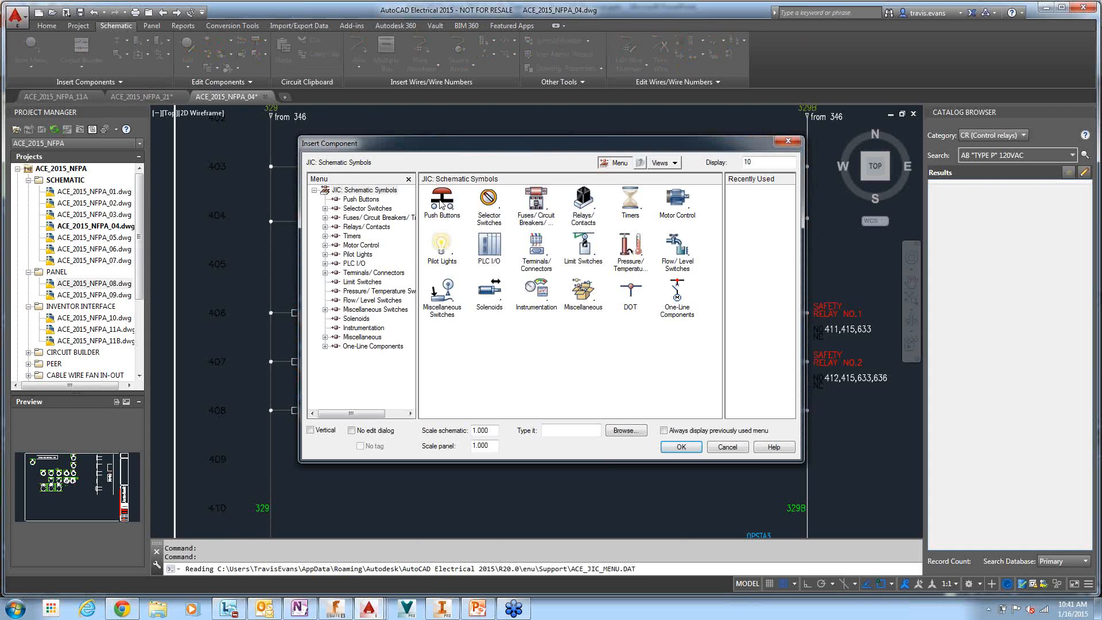
pyautogui.click(454, 199)
pyautogui.click(538, 199)
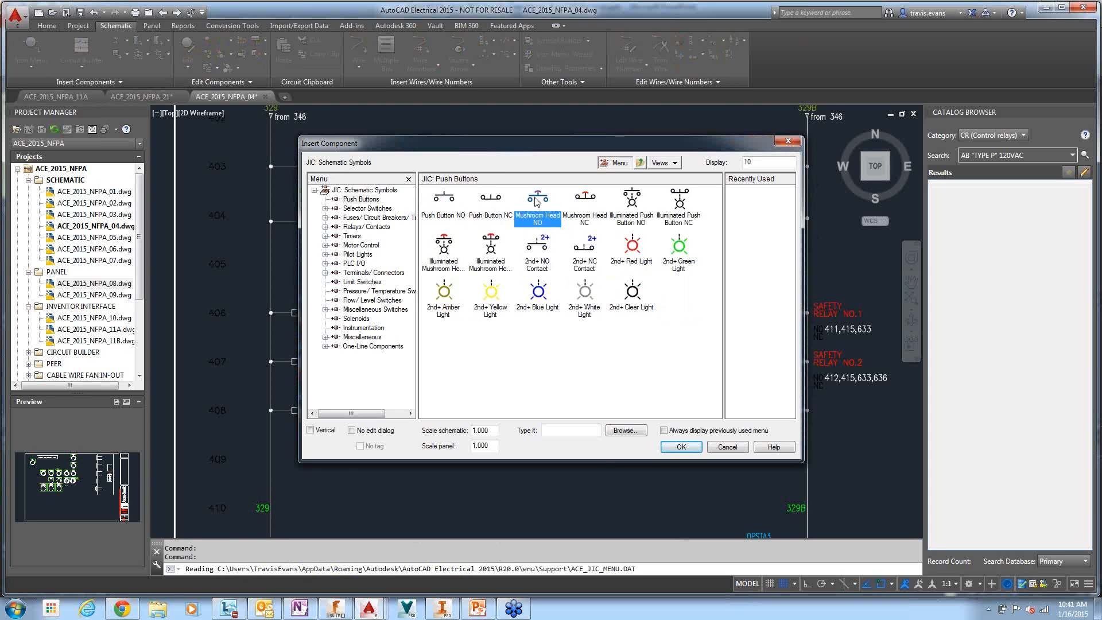
pyautogui.click(362, 167)
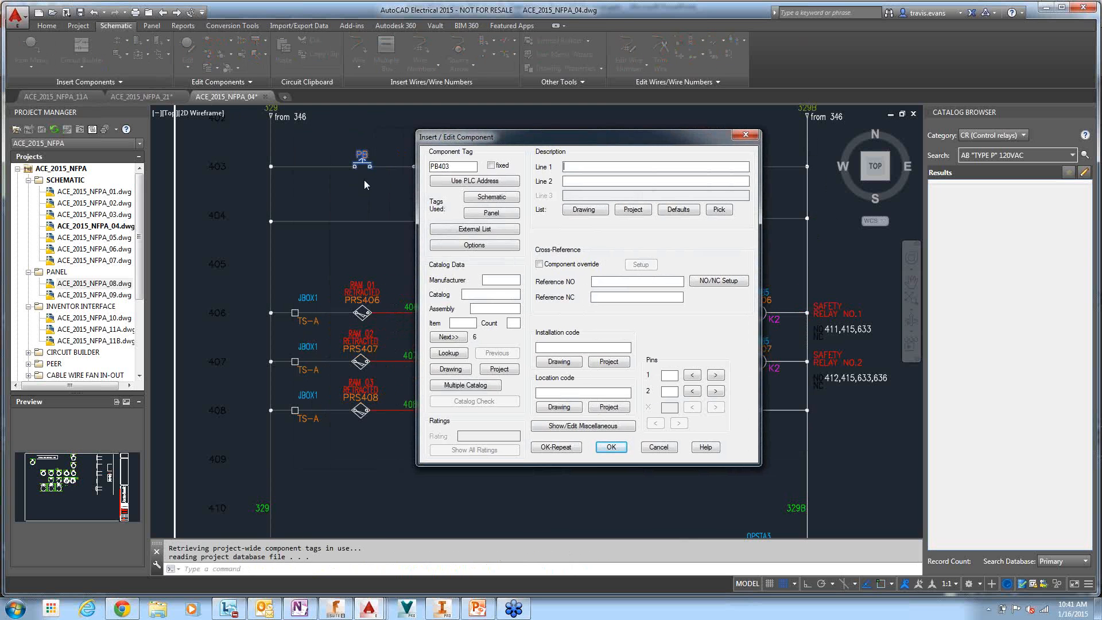
# Search the push button catalog for DR6A and assign AB part 800H-DR6A to PB403, completing the component.
pyautogui.click(454, 354)
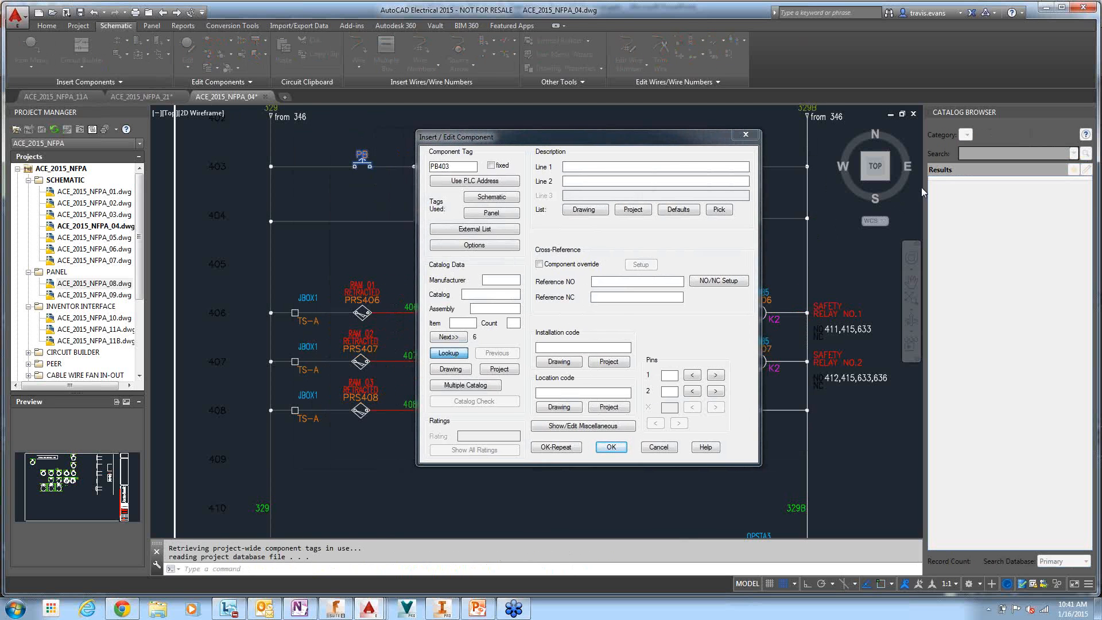
pyautogui.moveTo(454, 240); pyautogui.dragTo(390, 244)
pyautogui.write('D')
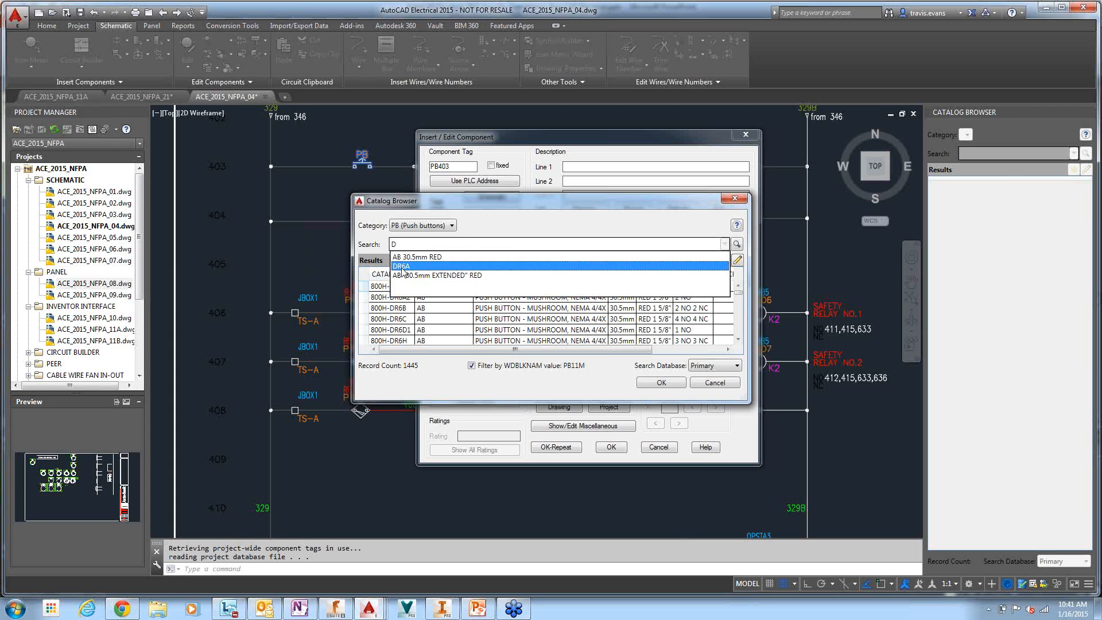
pyautogui.click(402, 265)
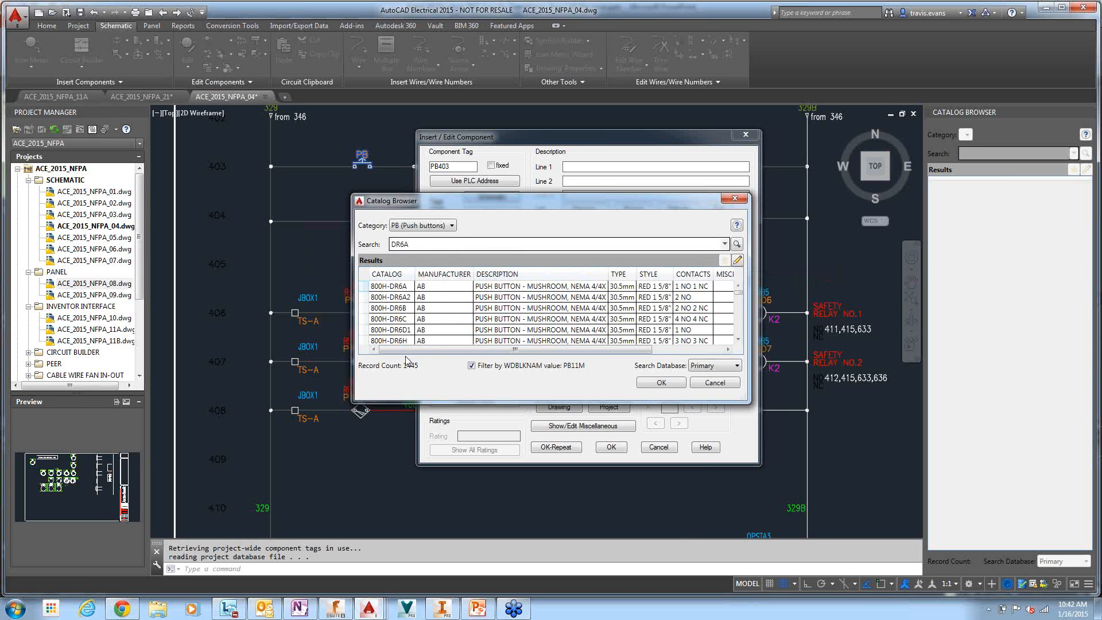
pyautogui.click(673, 382)
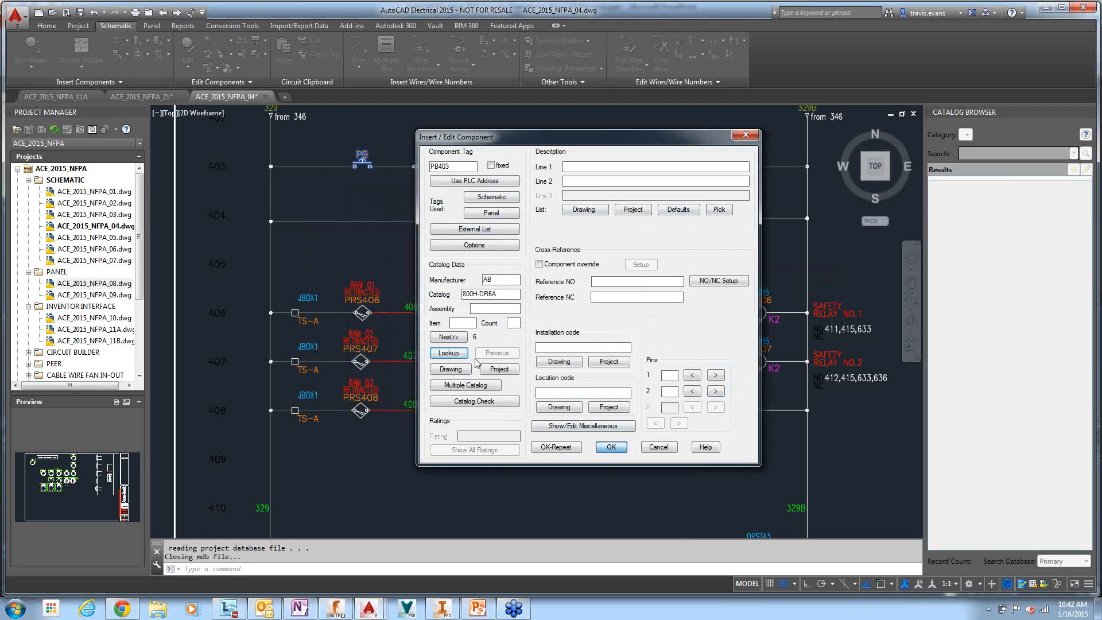
pyautogui.click(454, 352)
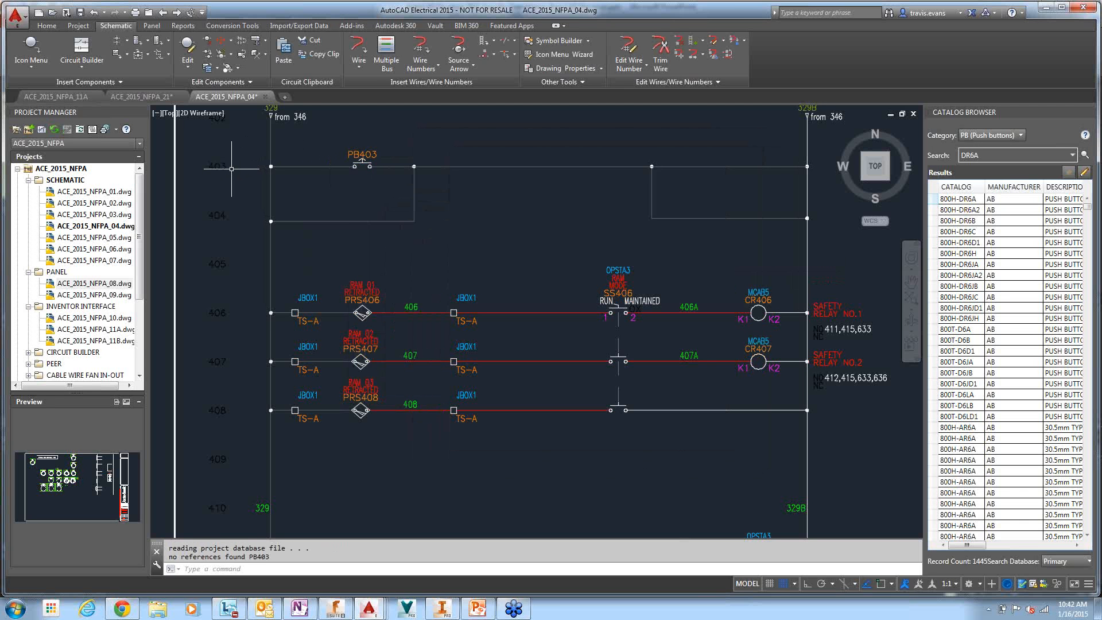
# Scoot the line 403 rung with its push button and branches up to line 402 and retag the moved component.
pyautogui.click(228, 41)
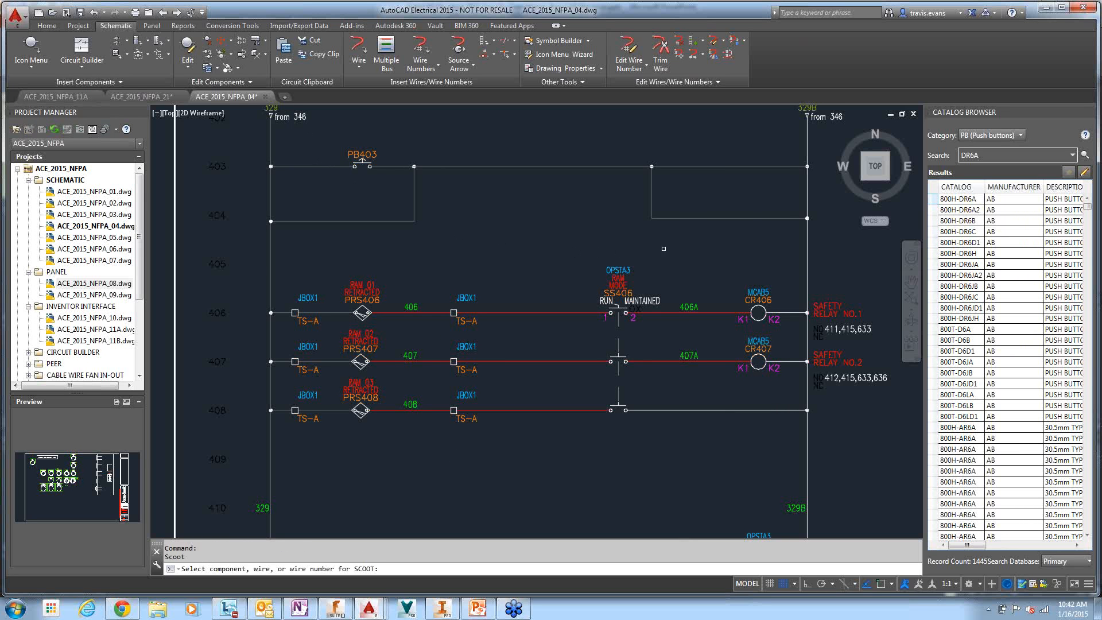
pyautogui.rightClick(691, 246)
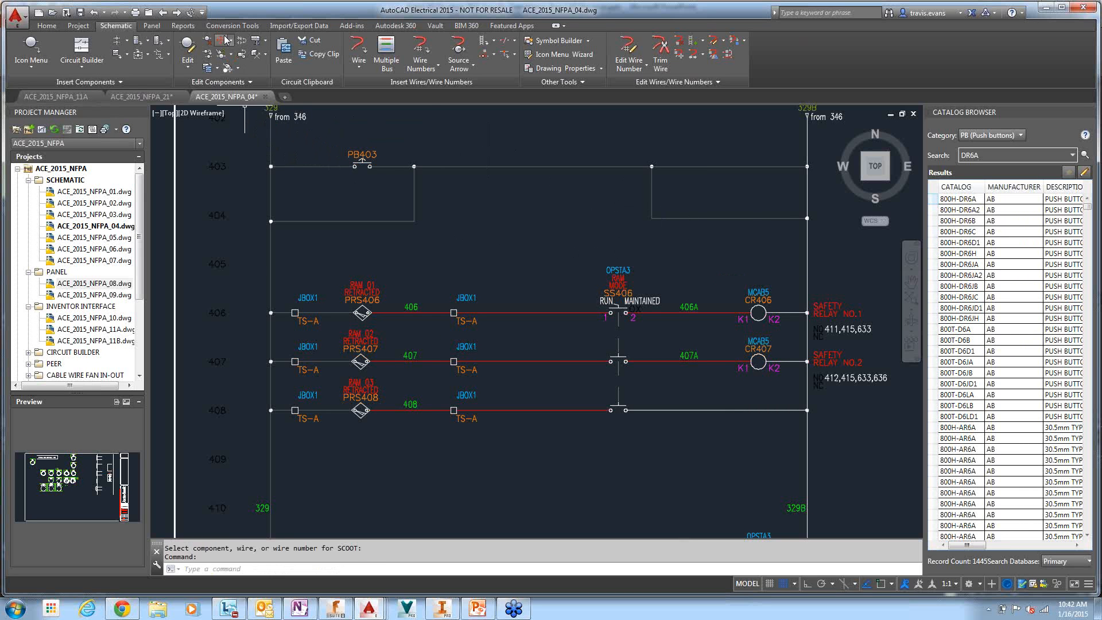
pyautogui.click(229, 67)
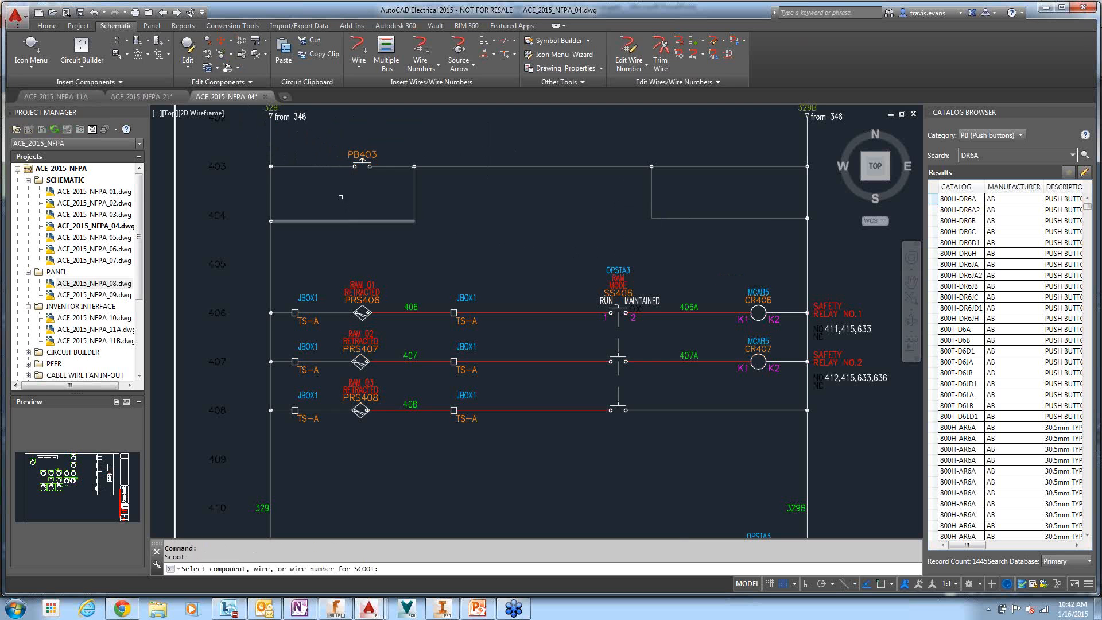
pyautogui.click(322, 167)
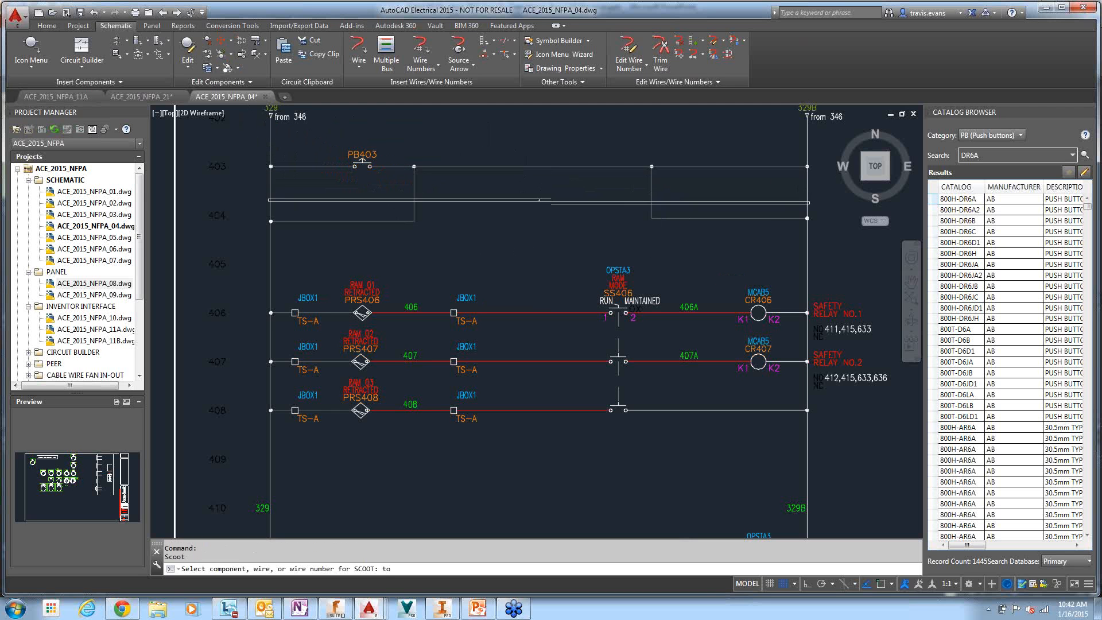
pyautogui.click(313, 131)
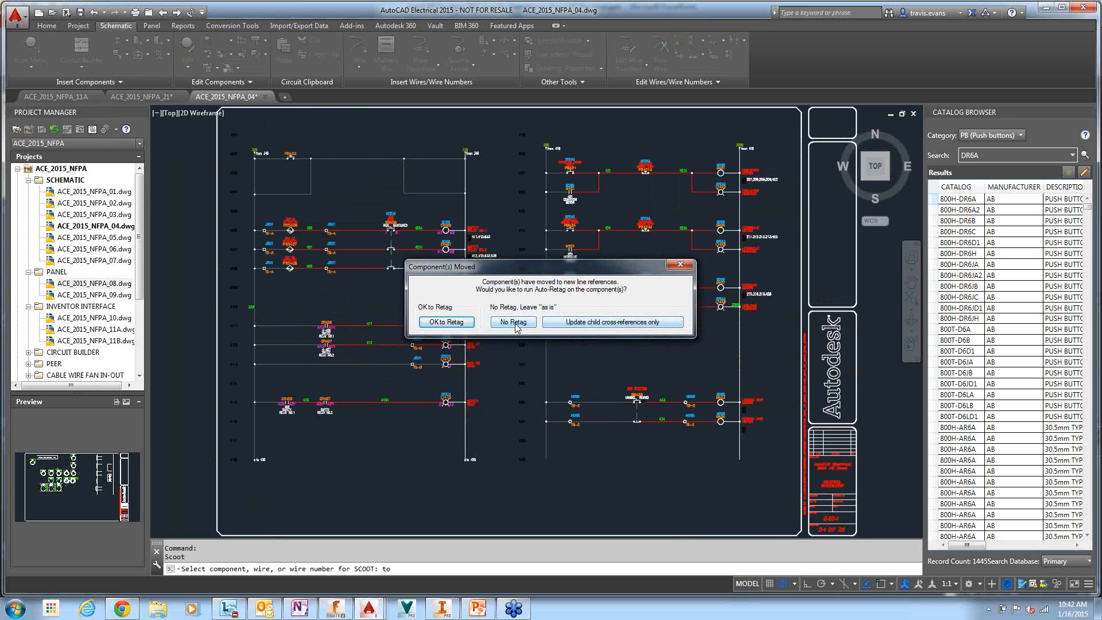
pyautogui.click(467, 325)
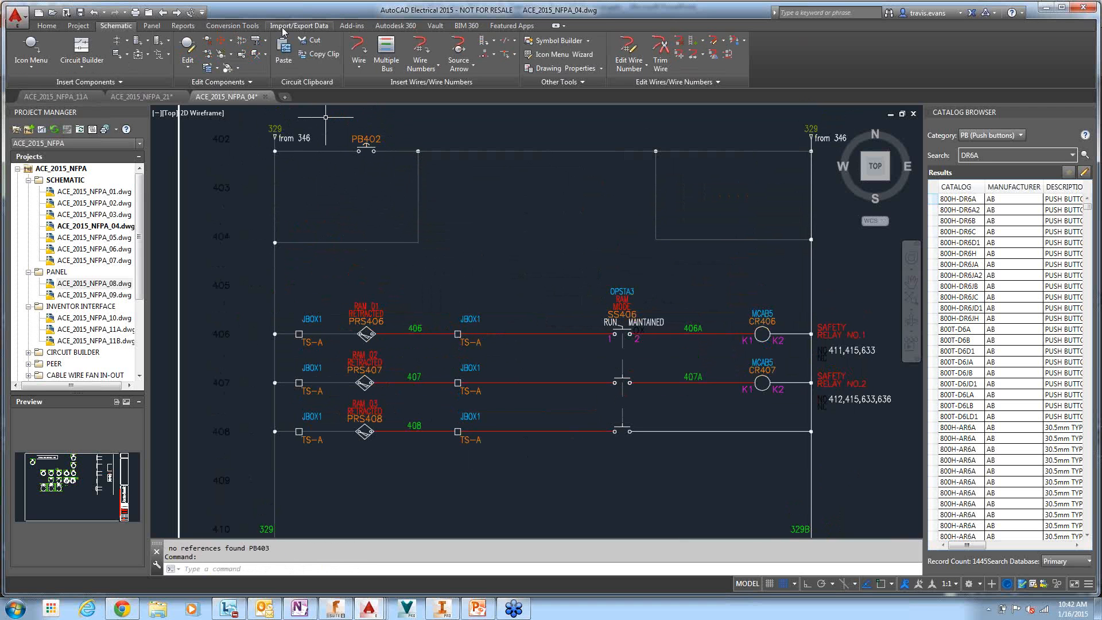
# Scoot push button PB402 along the line 402 rung closer to rail 329.
pyautogui.click(221, 41)
pyautogui.click(353, 134)
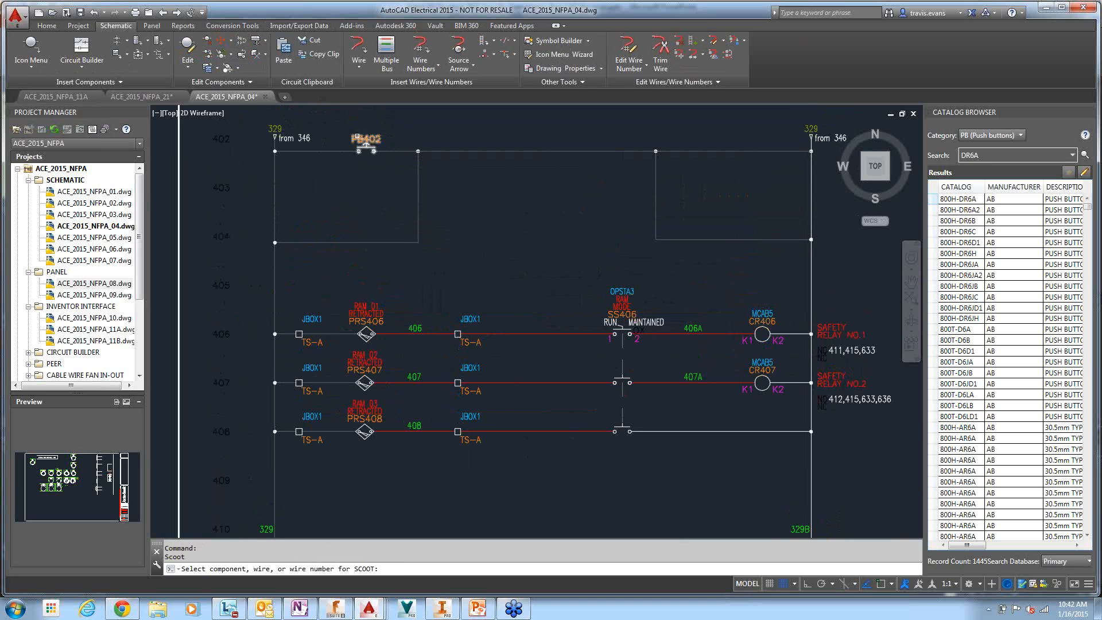
pyautogui.click(320, 137)
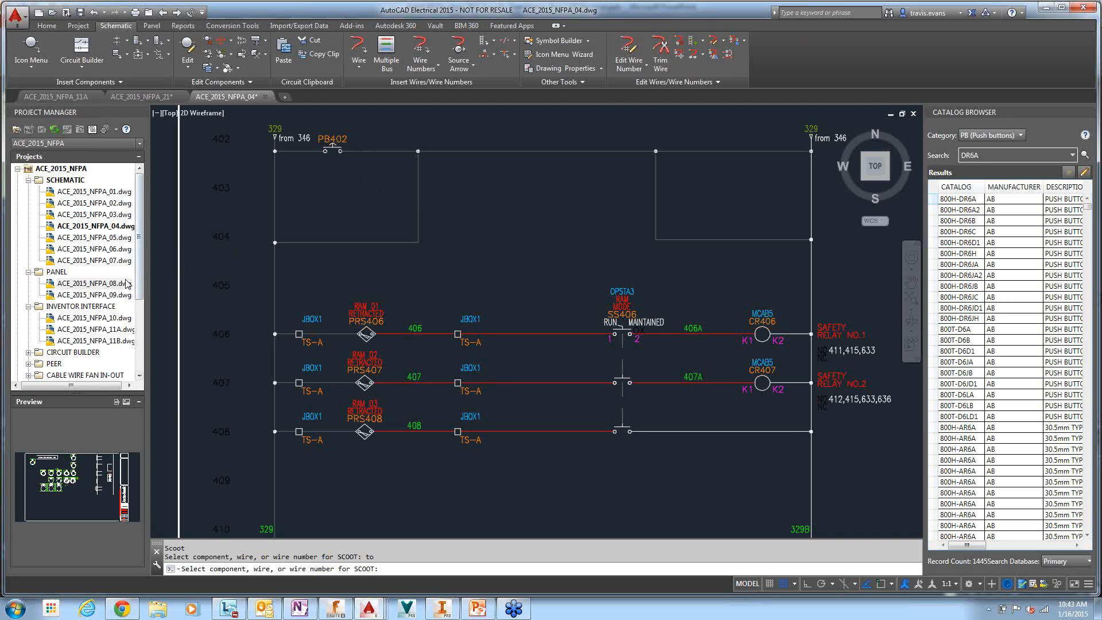
# End the Scoot command and open the panel drawing ACE_2015_NFPA_08.dwg from the project.
pyautogui.click(97, 284)
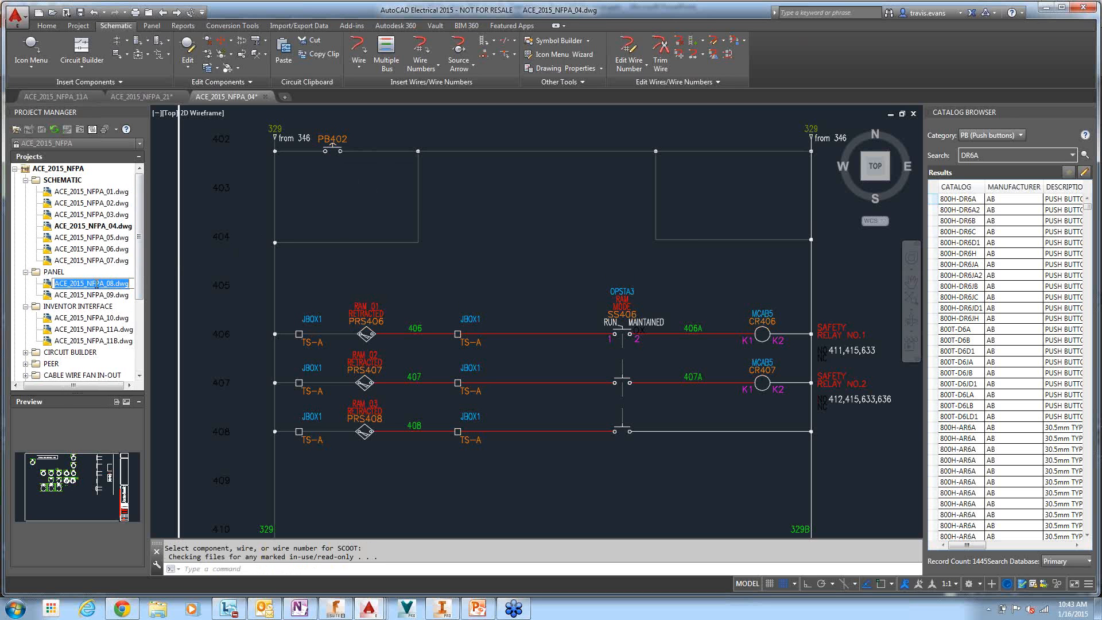
pyautogui.doubleClick(53, 286)
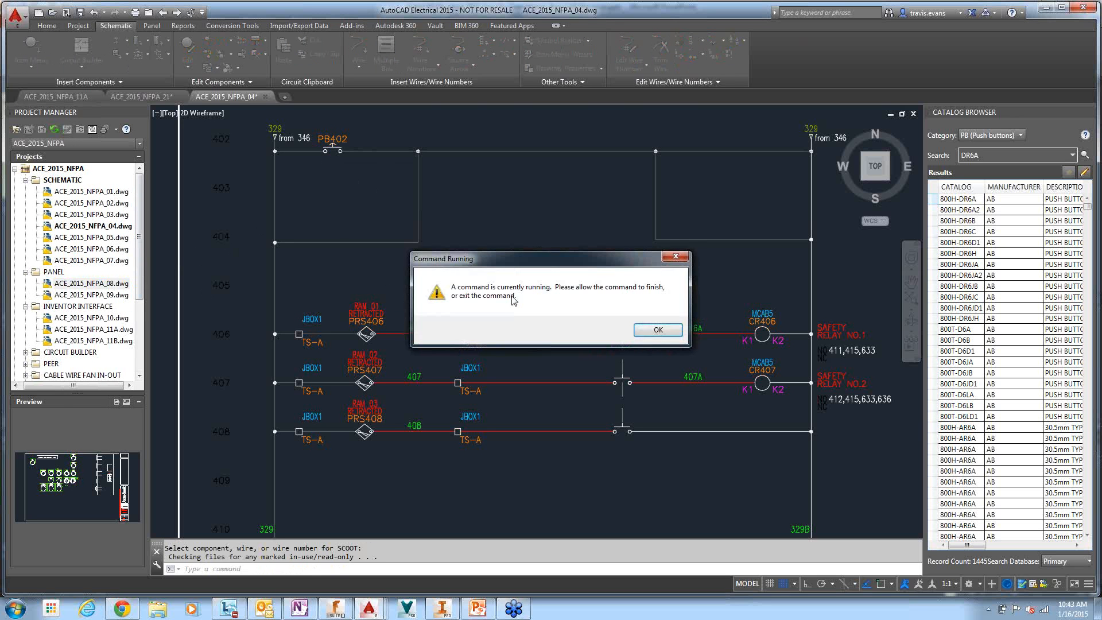
pyautogui.click(659, 330)
pyautogui.press('Escape')
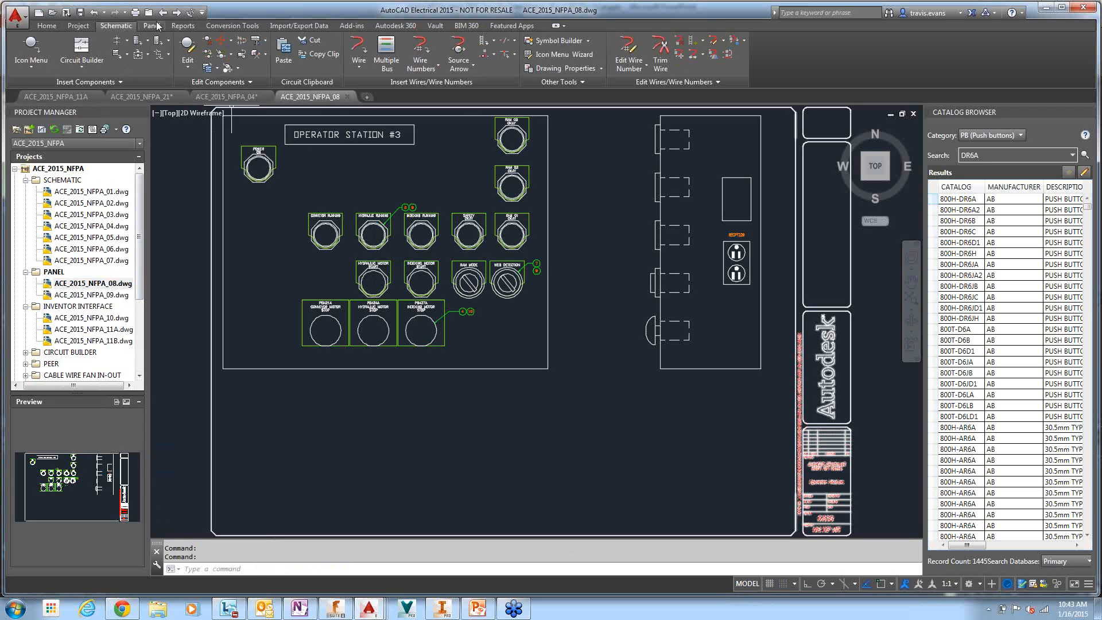
# Generate the panel Bill of Material report for the active drawing and accept its existing fields to report.
pyautogui.click(161, 32)
pyautogui.click(182, 26)
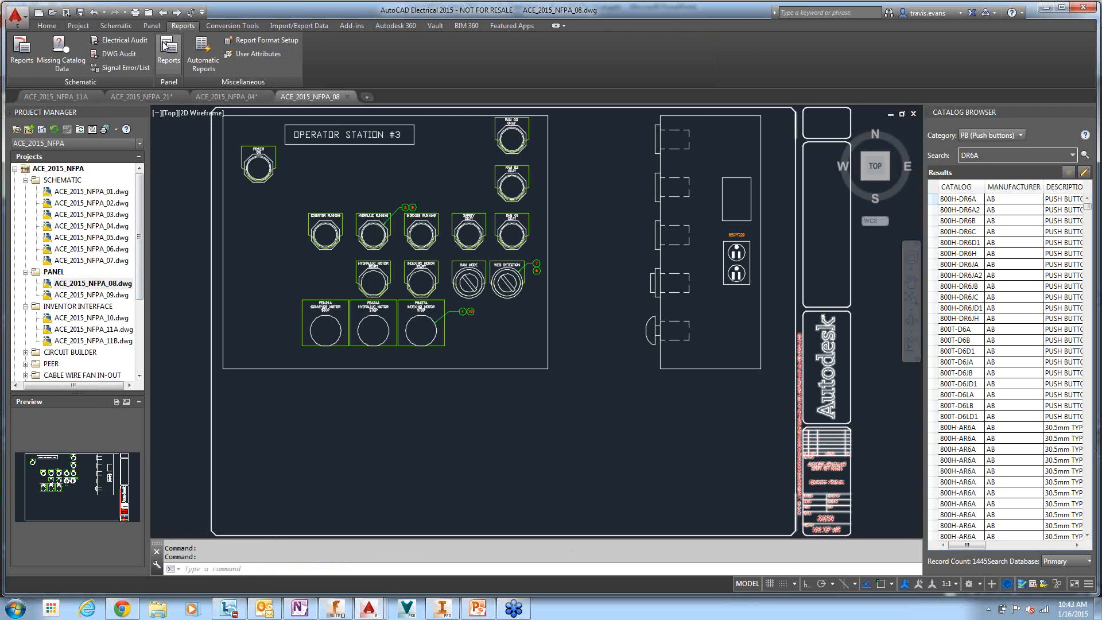
pyautogui.click(169, 48)
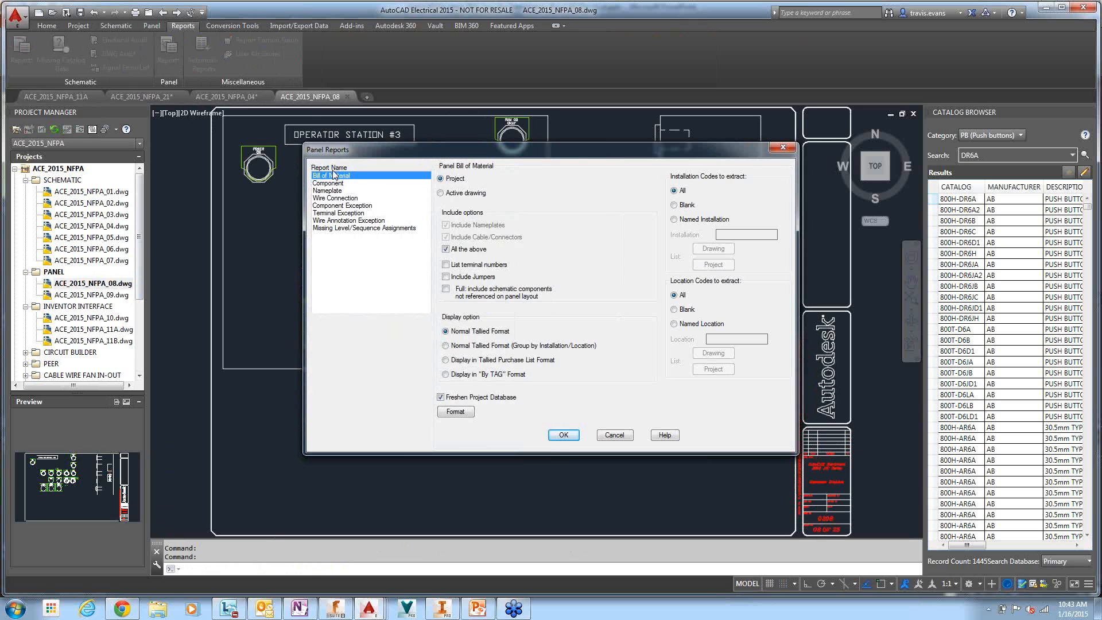
pyautogui.click(463, 194)
pyautogui.click(564, 435)
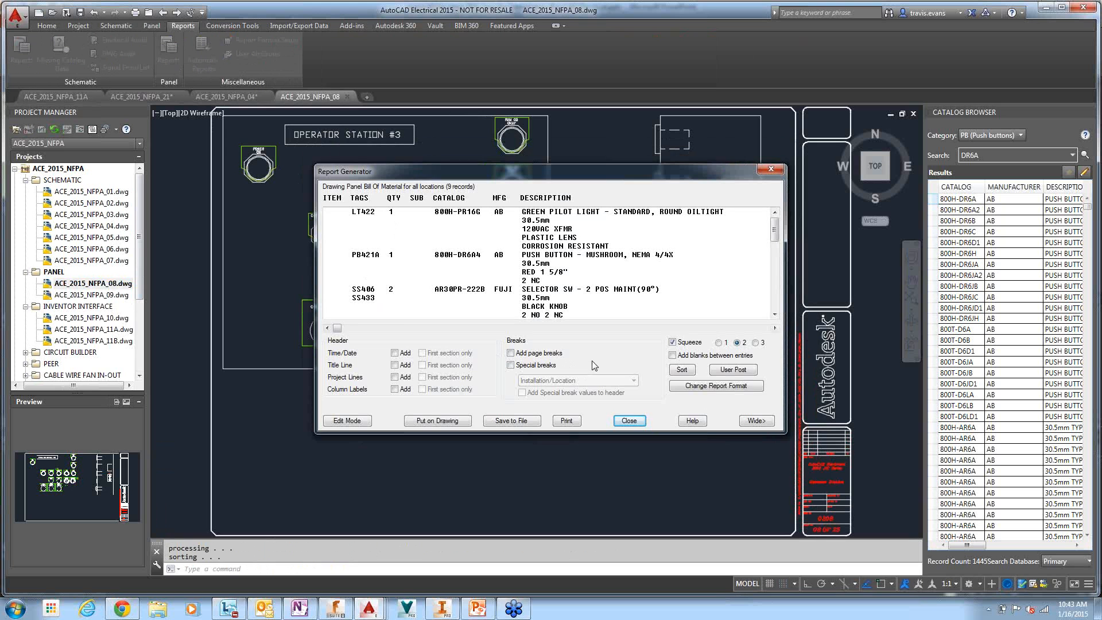
pyautogui.click(708, 386)
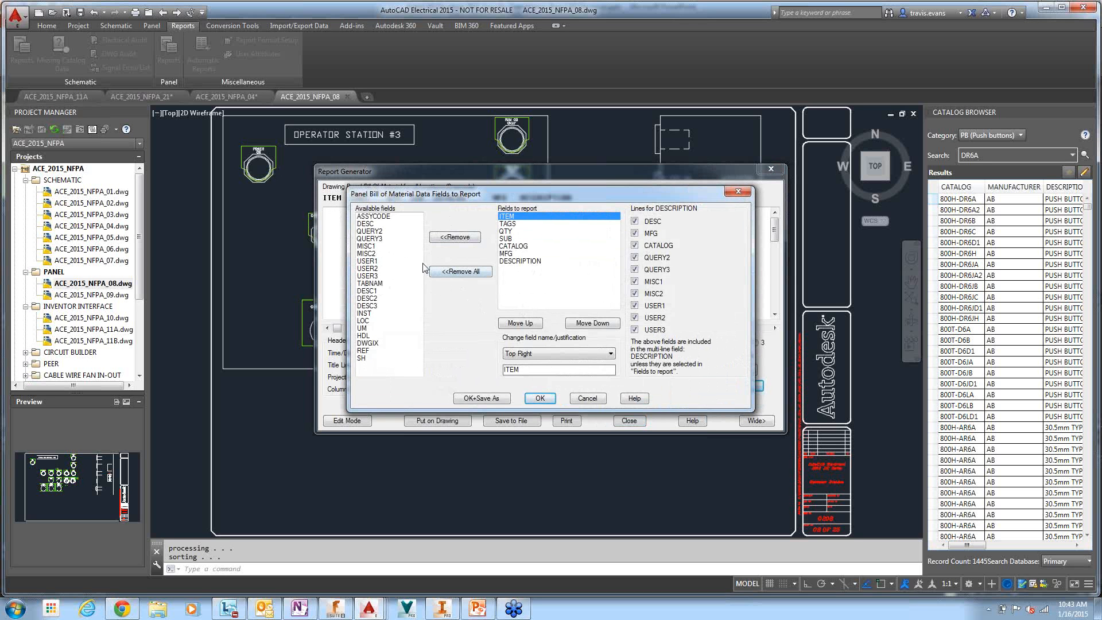
pyautogui.click(541, 399)
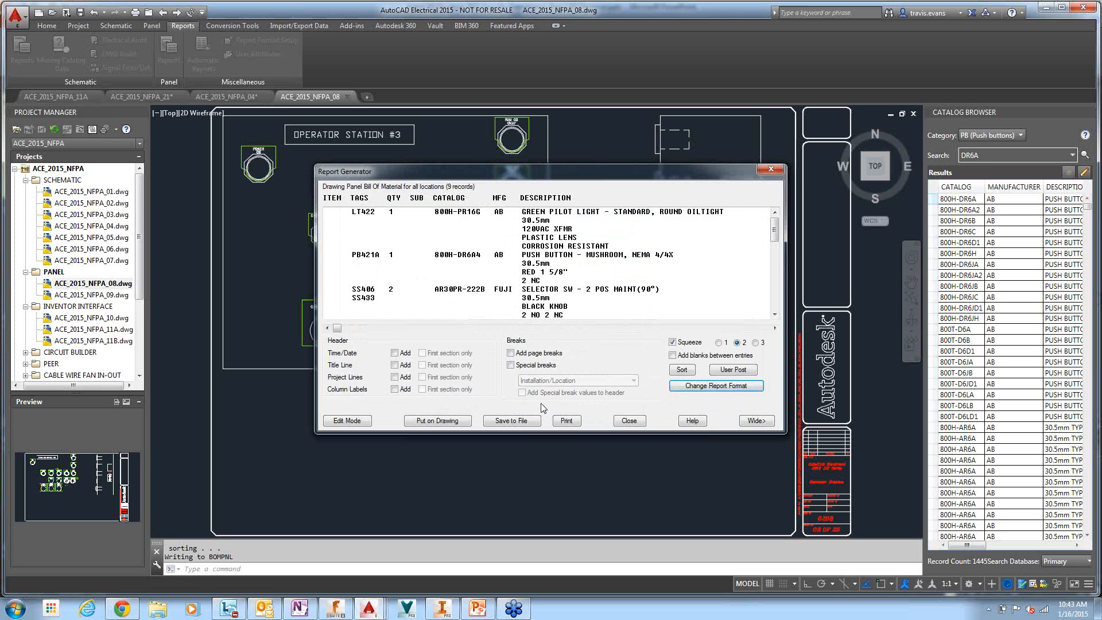
# Place the report as a new table just below the Operator Station #3 outline, at about X 0.68, Y 8.31, and close the report.
pyautogui.click(446, 421)
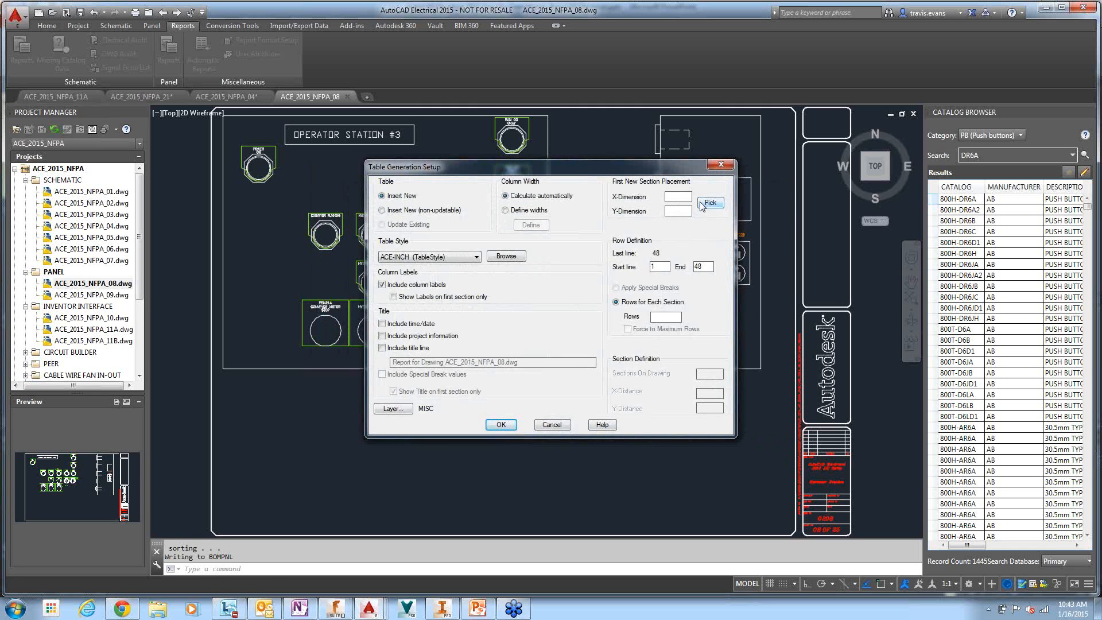
pyautogui.click(710, 203)
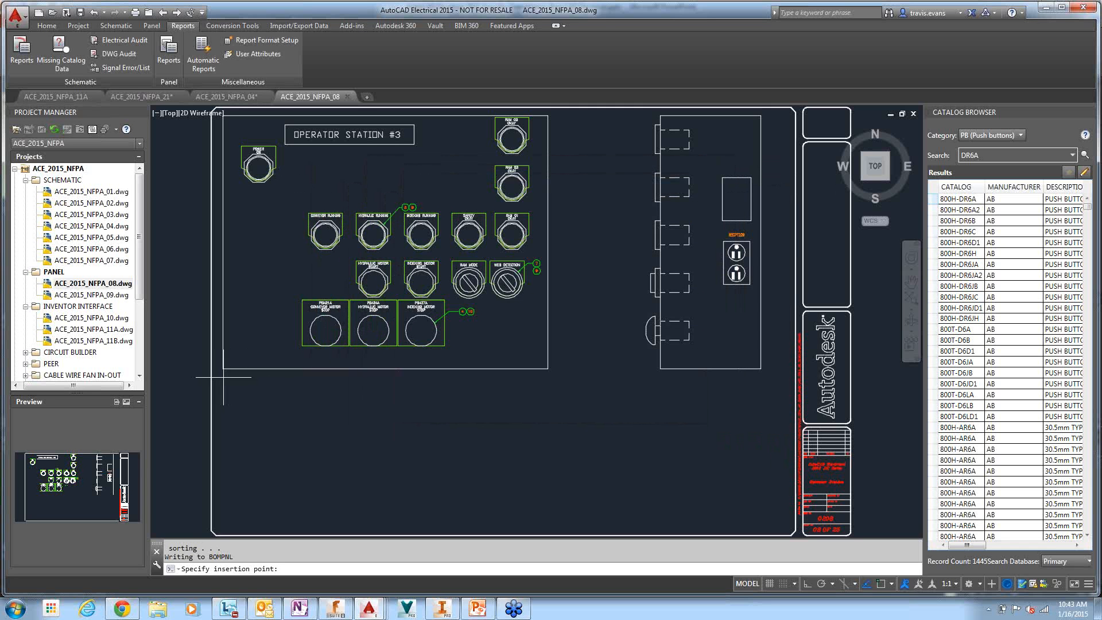
pyautogui.click(223, 382)
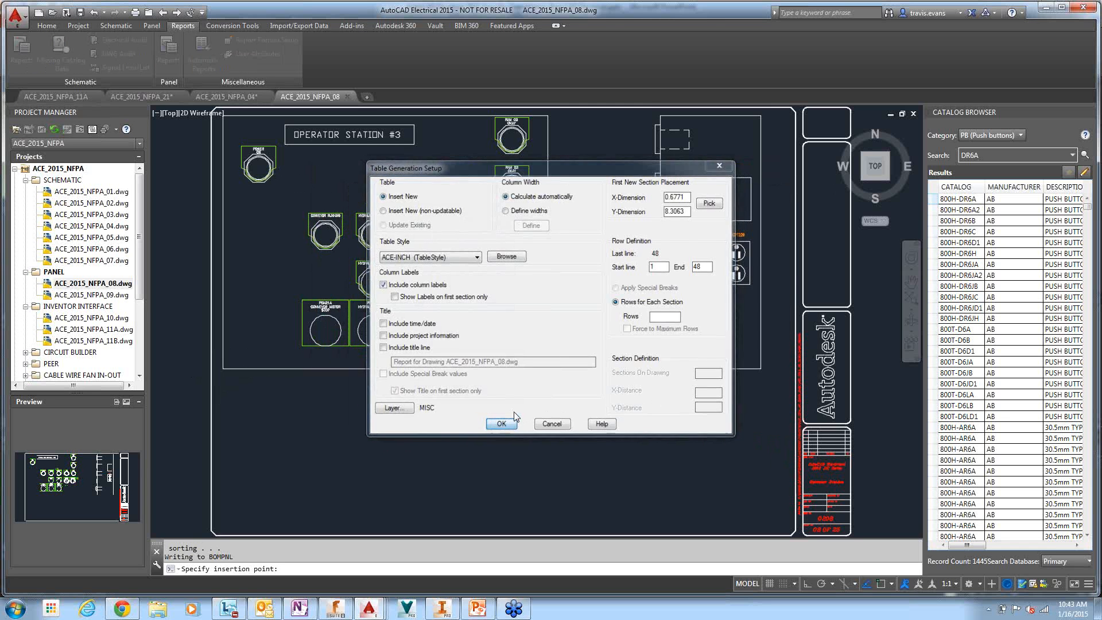
pyautogui.click(633, 421)
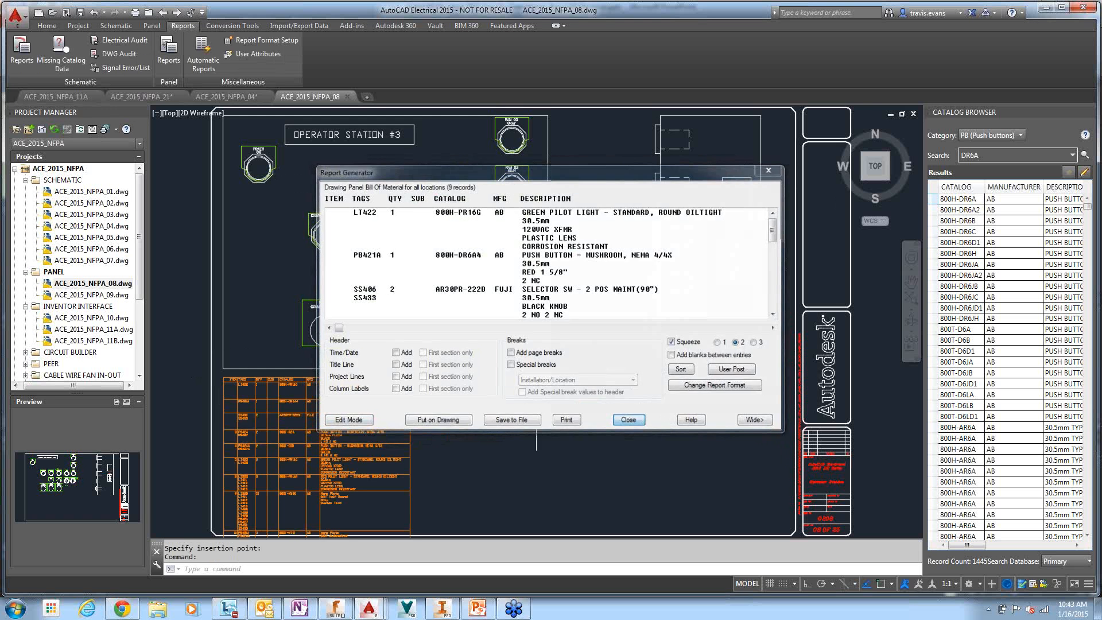
# Examine the inserted bill of material table's columns and entries and its fit on the panel sheet.
pyautogui.scroll(5, 275, 447)
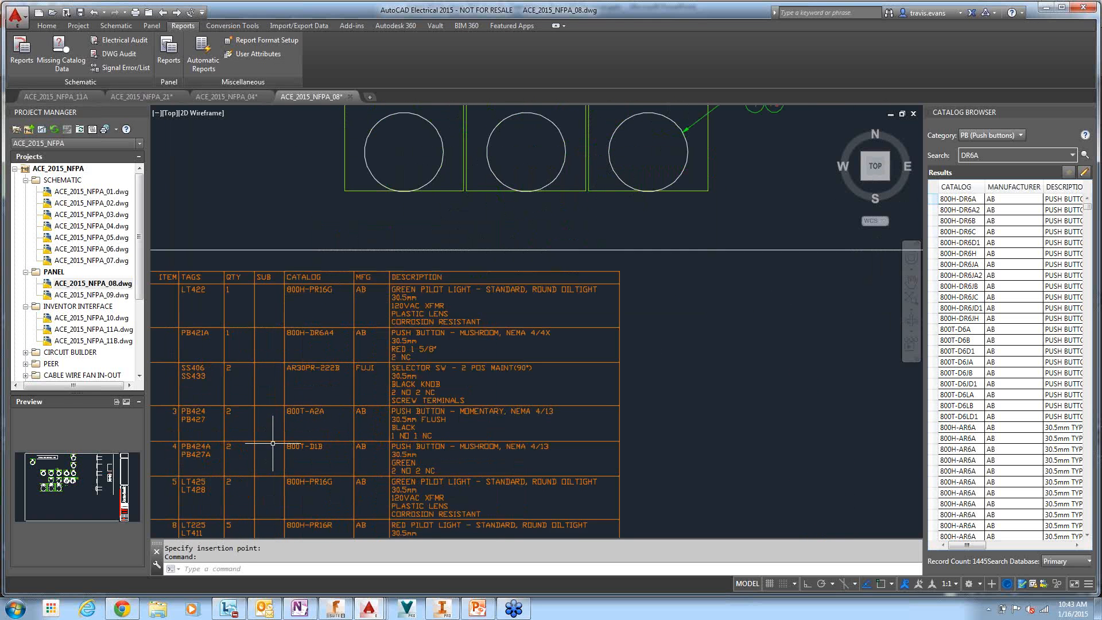
pyautogui.moveTo(264, 436); pyautogui.dragTo(371, 417, button='middle')
pyautogui.doubleClick(385, 267)
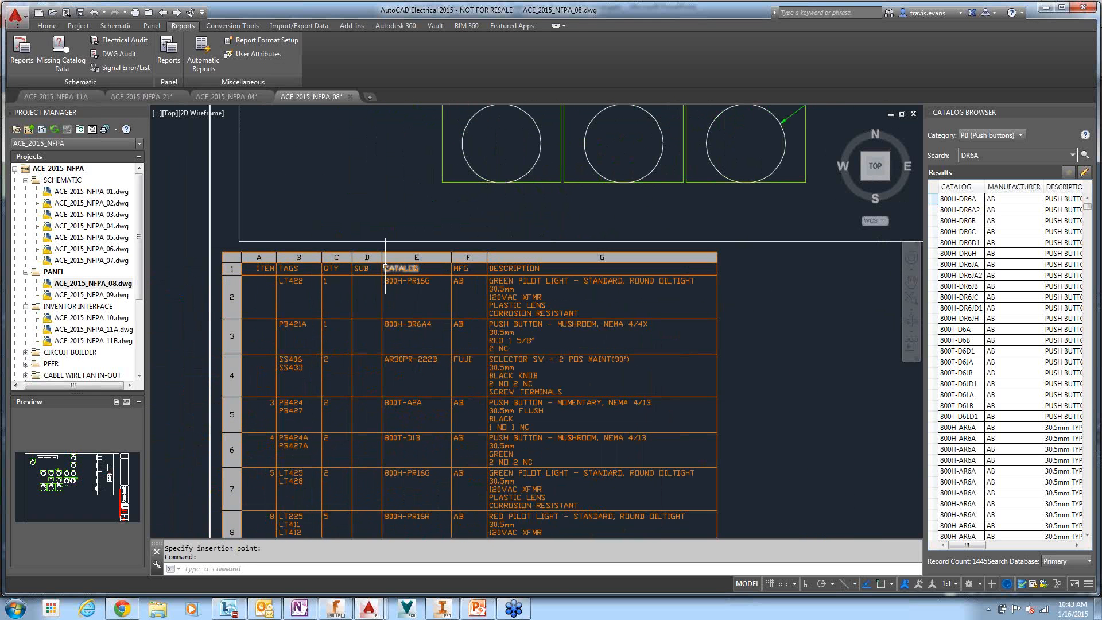
pyautogui.press('Escape')
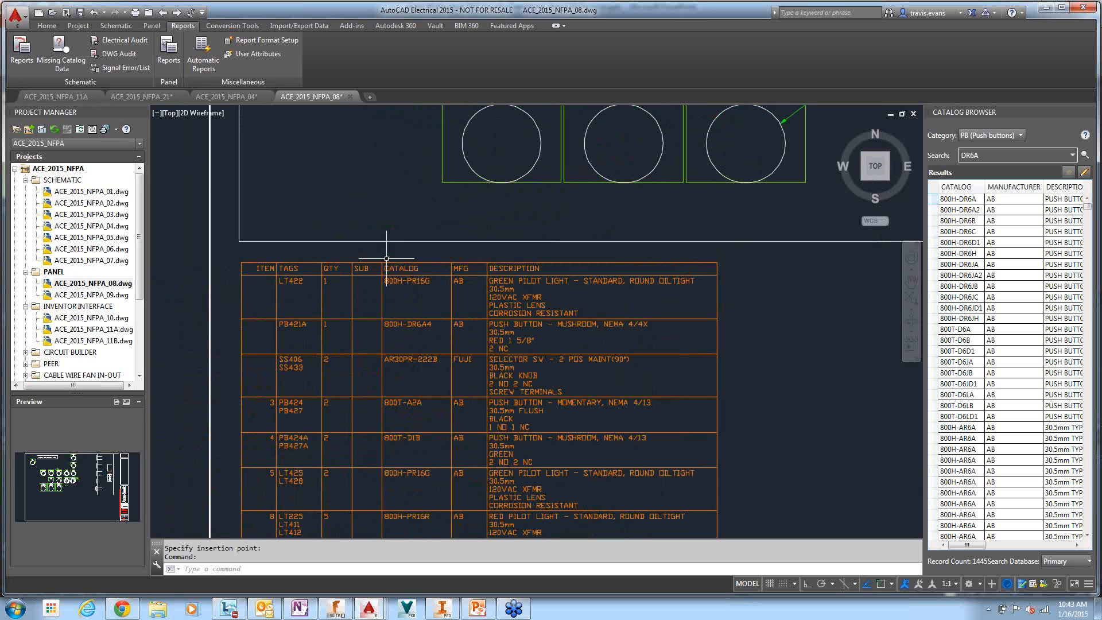
pyautogui.scroll(-2, 856, 318)
pyautogui.scroll(-2, 855, 319)
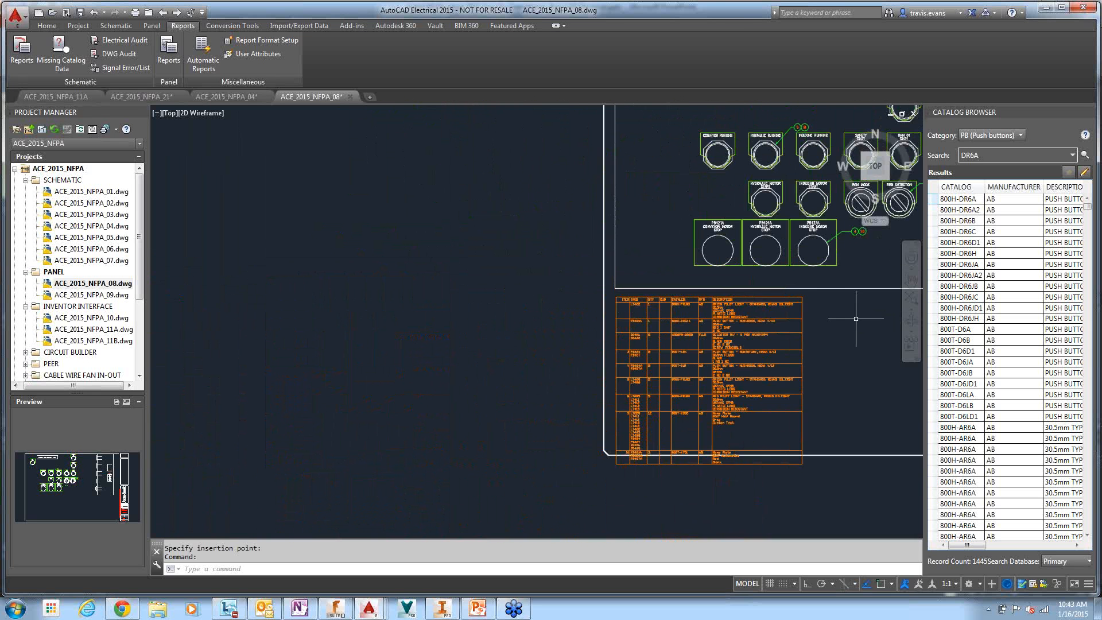
pyautogui.moveTo(848, 315)
pyautogui.mouseDown(button='middle')
pyautogui.moveTo(585, 332)
pyautogui.moveTo(590, 361)
pyautogui.mouseUp(button='middle')
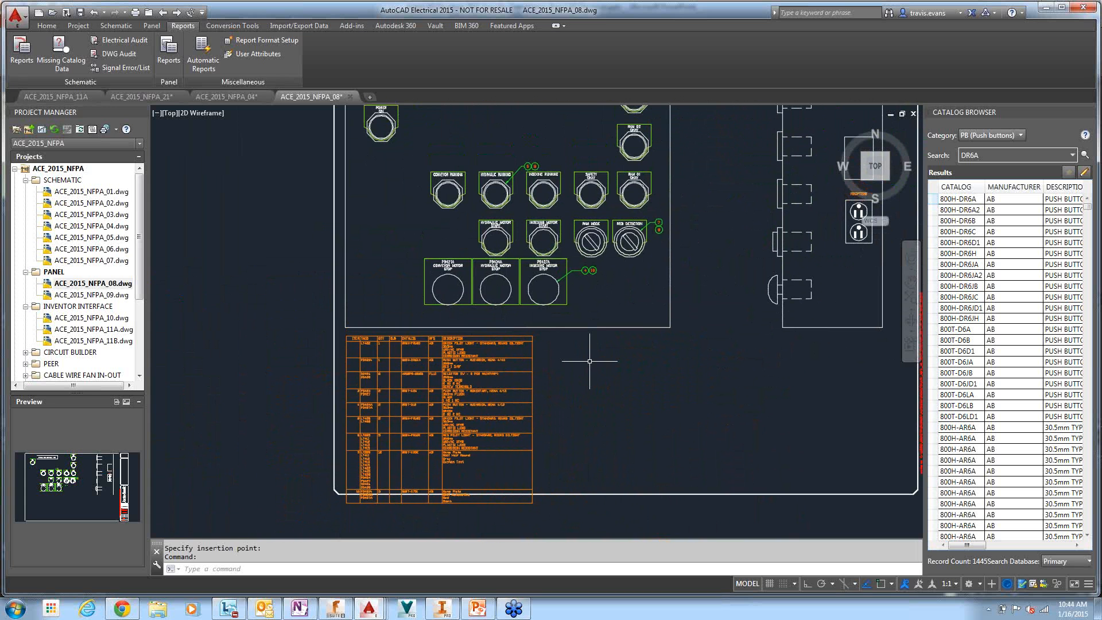
pyautogui.scroll(4, 387, 420)
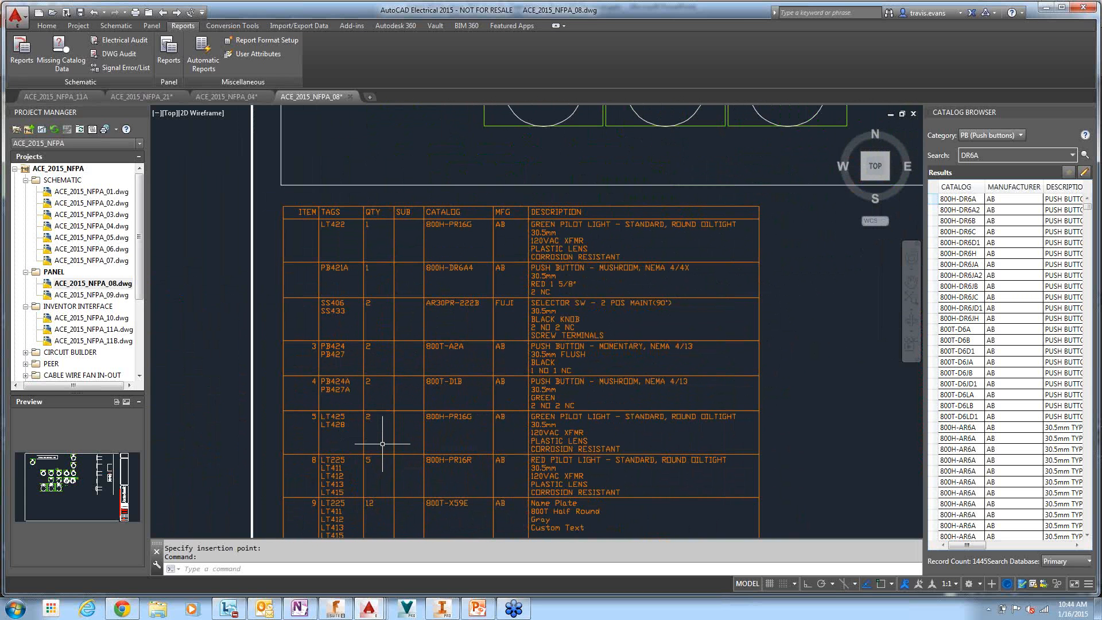
pyautogui.scroll(-2, 382, 443)
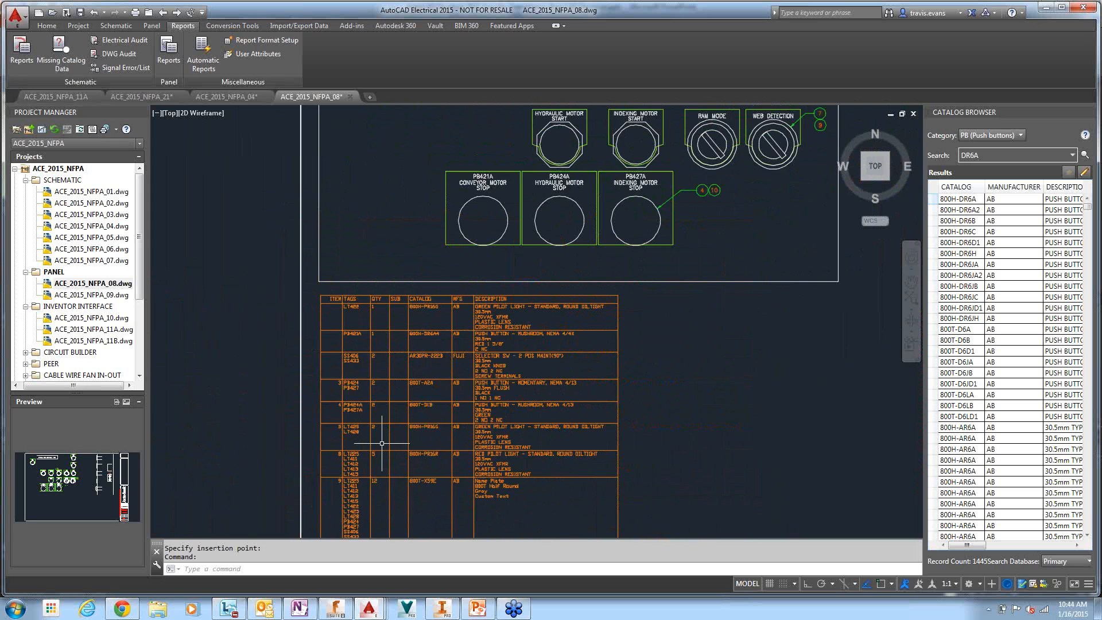
pyautogui.scroll(-2, 382, 444)
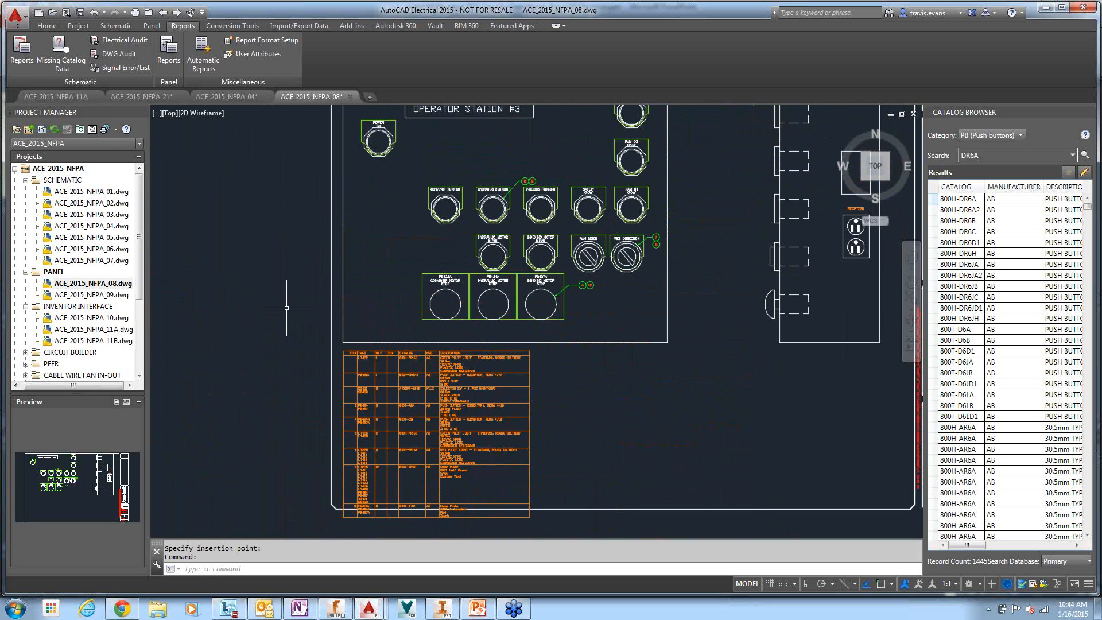
# Create a wire type with layer name RED_16AWG in drawing ACE_2015_NFPA_21 and assign its layer color.
pyautogui.click(161, 105)
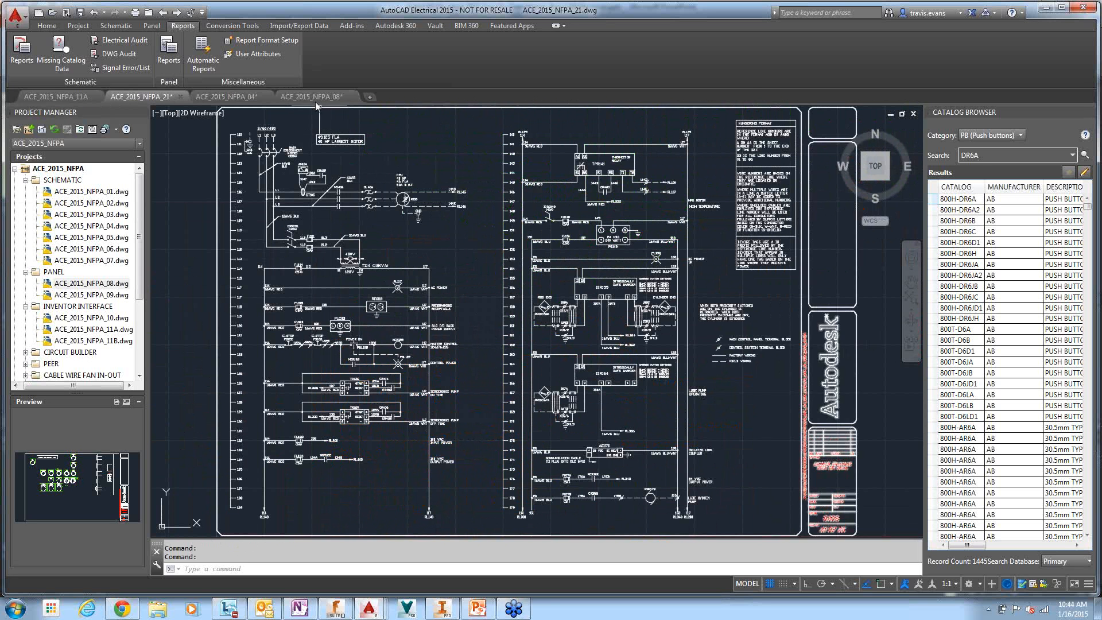
pyautogui.click(116, 25)
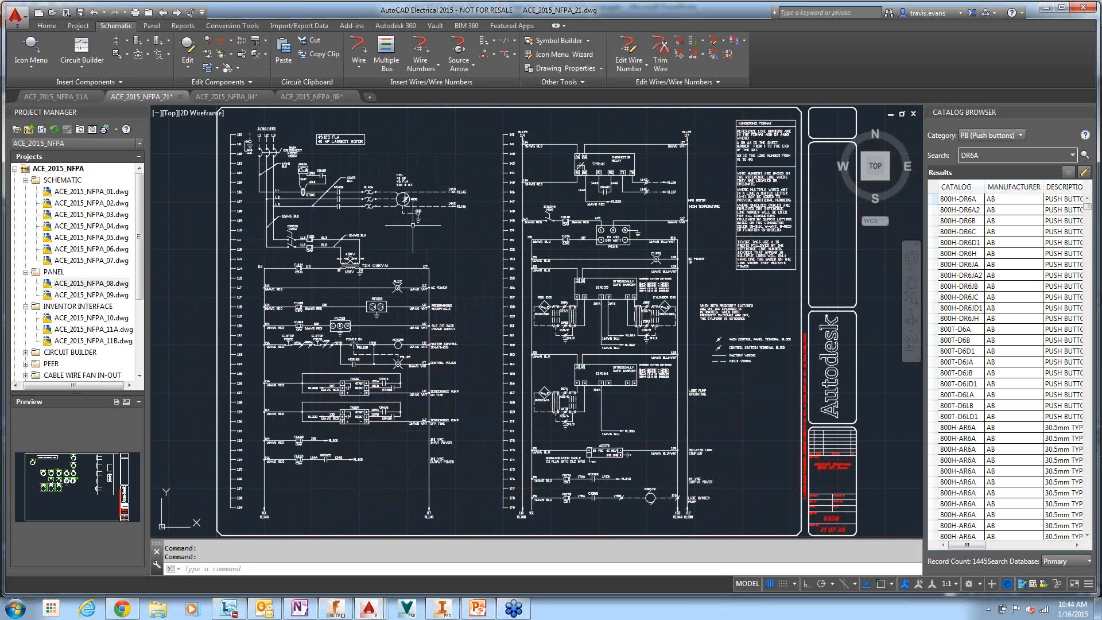
pyautogui.click(715, 42)
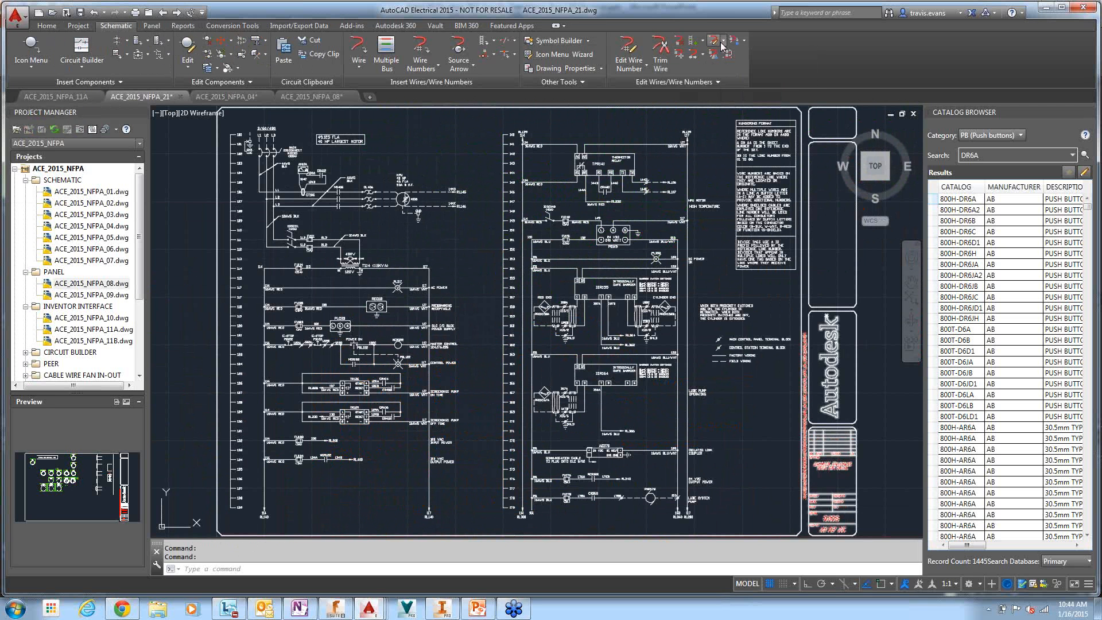
pyautogui.click(536, 174)
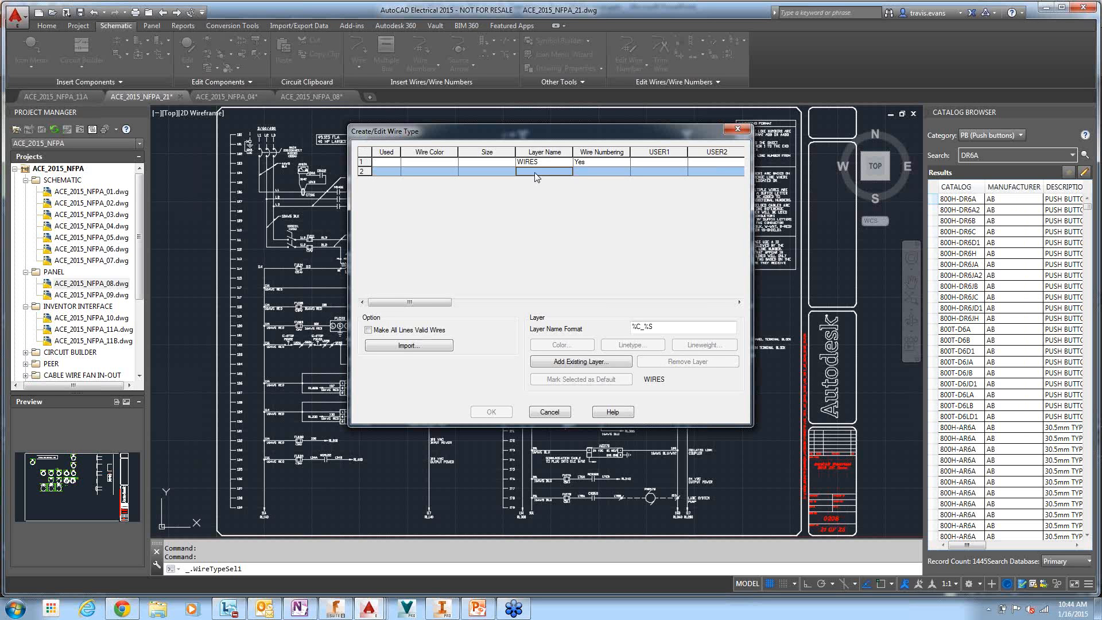
pyautogui.write('RED_16AWG')
pyautogui.click(449, 172)
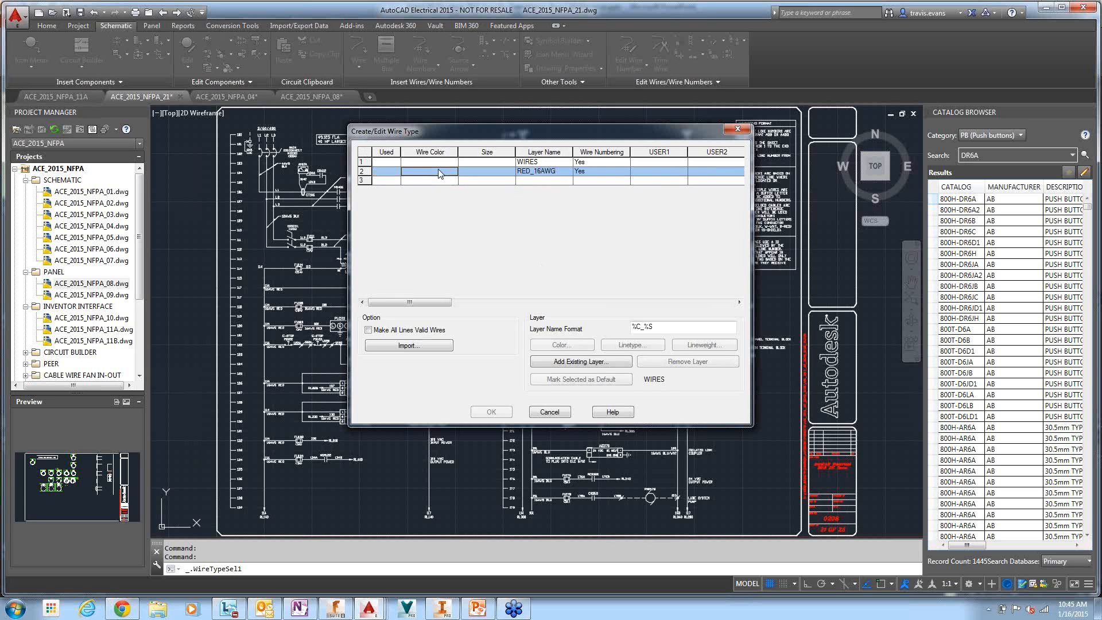
pyautogui.click(554, 346)
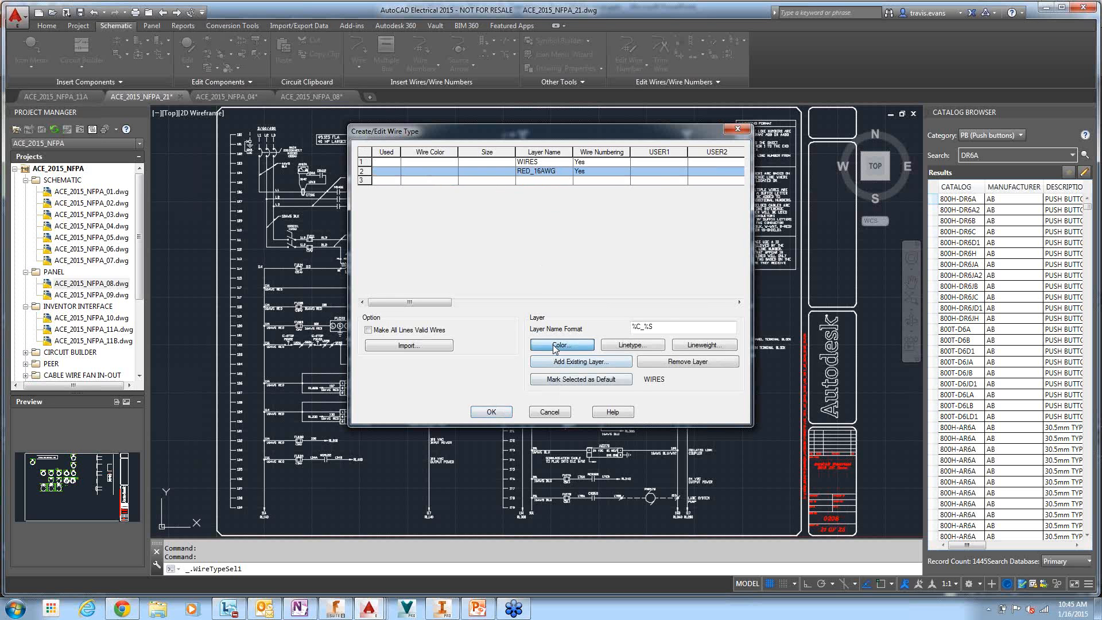
pyautogui.click(461, 305)
pyautogui.click(540, 372)
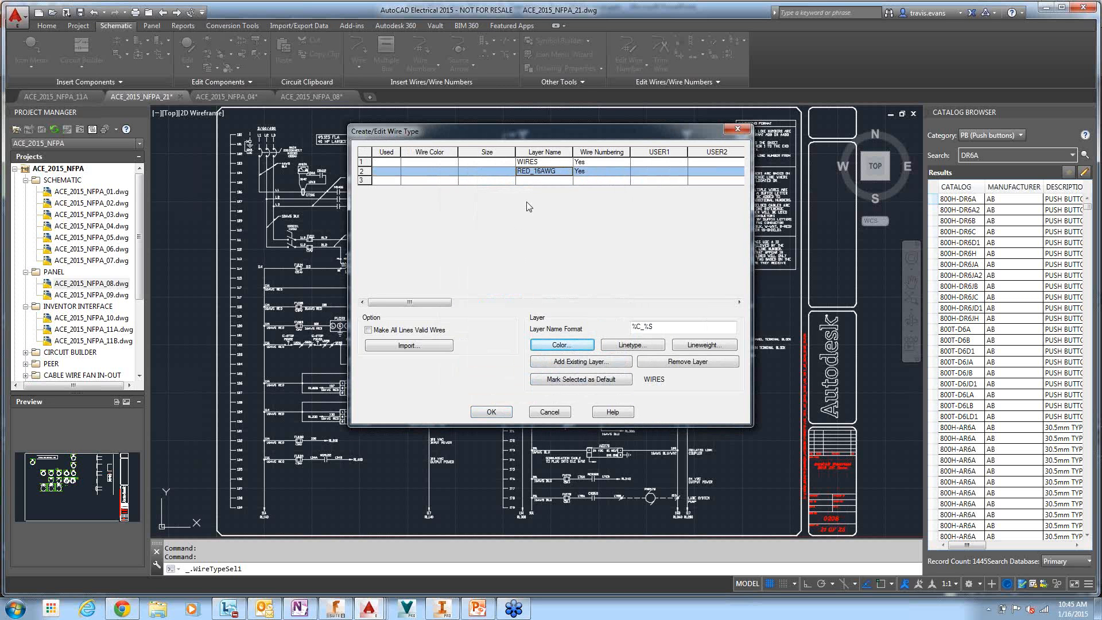
# Add the existing layer BLK_12AWG as a wire type, after dismissing the import from a master drawing.
pyautogui.click(409, 346)
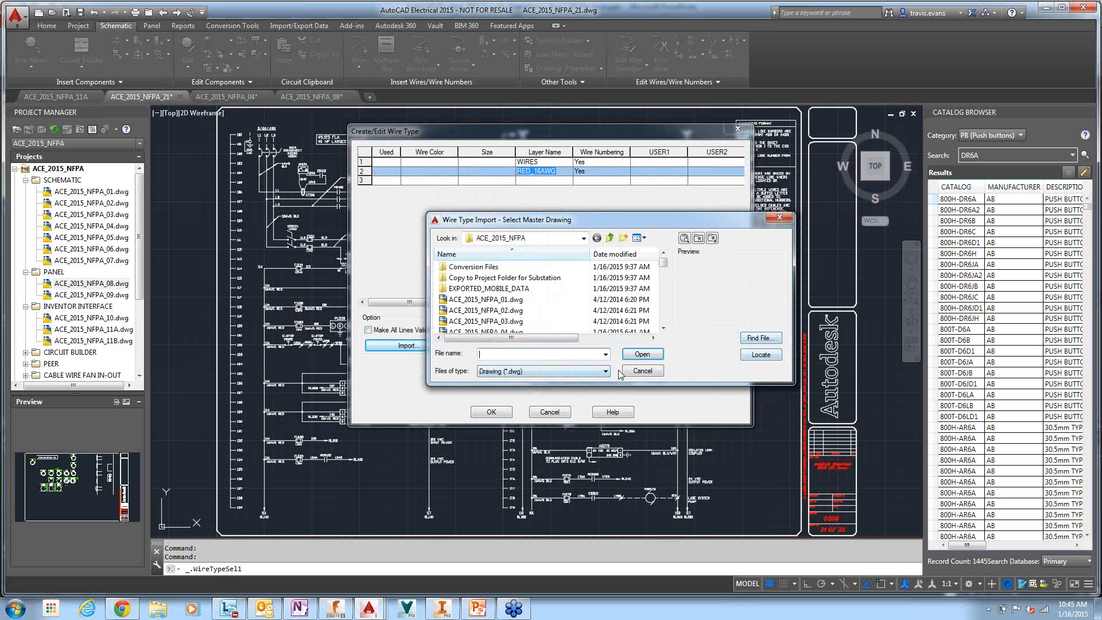
pyautogui.click(640, 372)
pyautogui.click(568, 362)
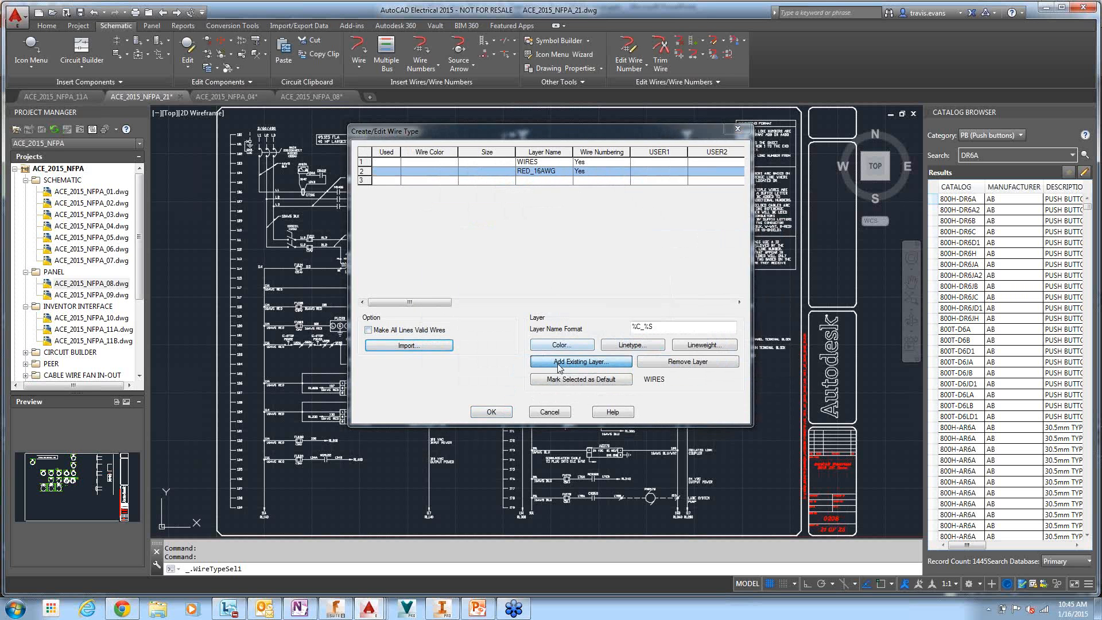
pyautogui.click(447, 314)
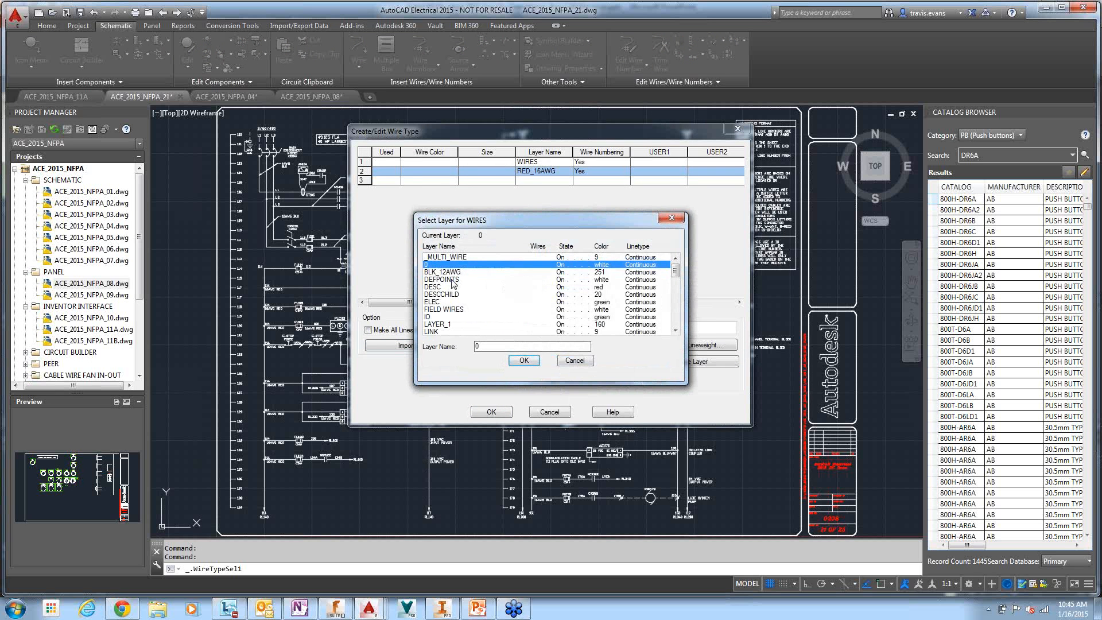
pyautogui.click(449, 272)
pyautogui.click(523, 359)
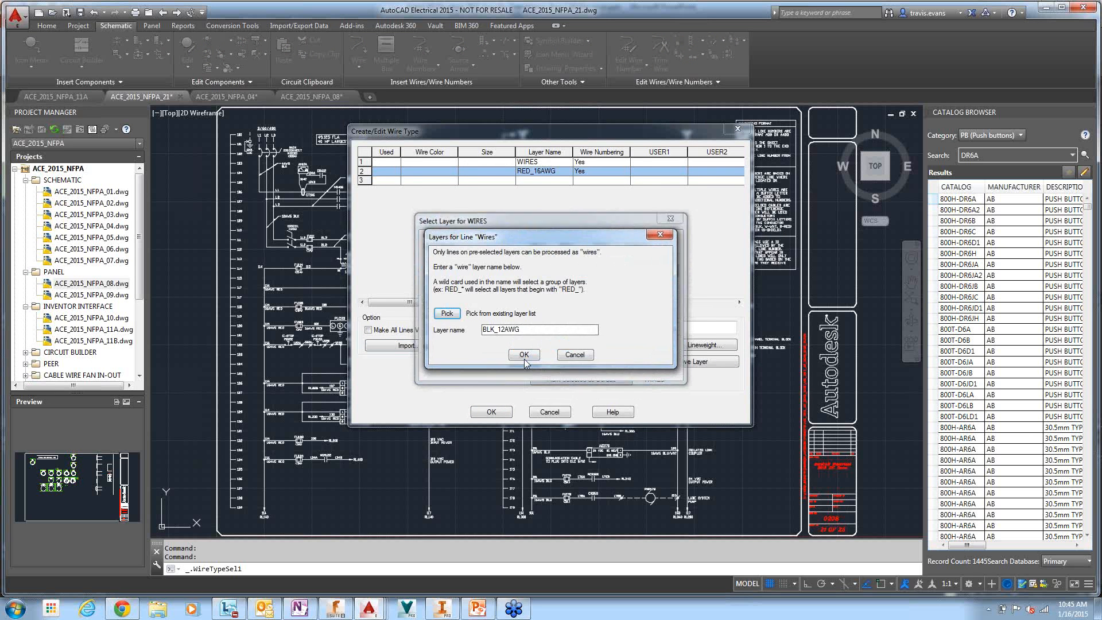
pyautogui.click(533, 356)
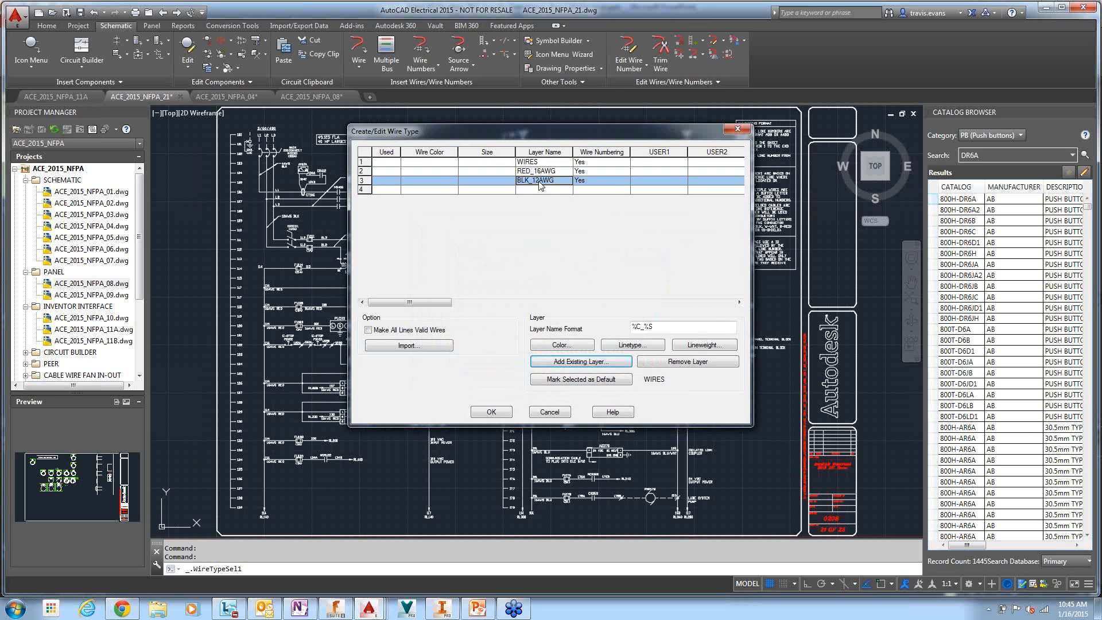
# Rename the BLK_12AWG wire type layer to BLK_16AWG.
pyautogui.rightClick(538, 181)
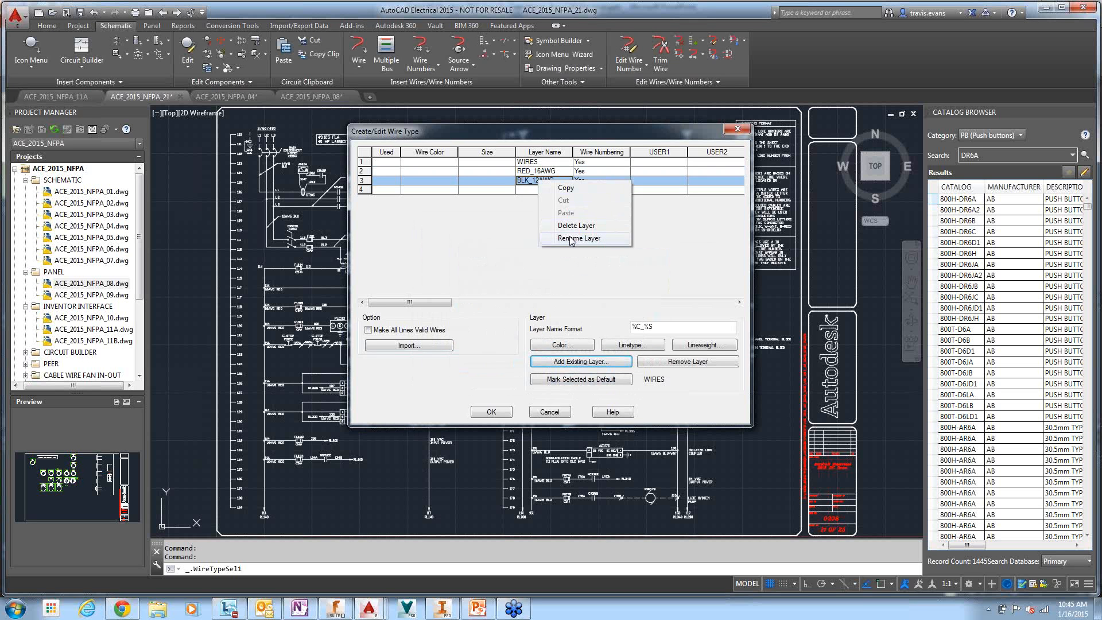
pyautogui.click(577, 237)
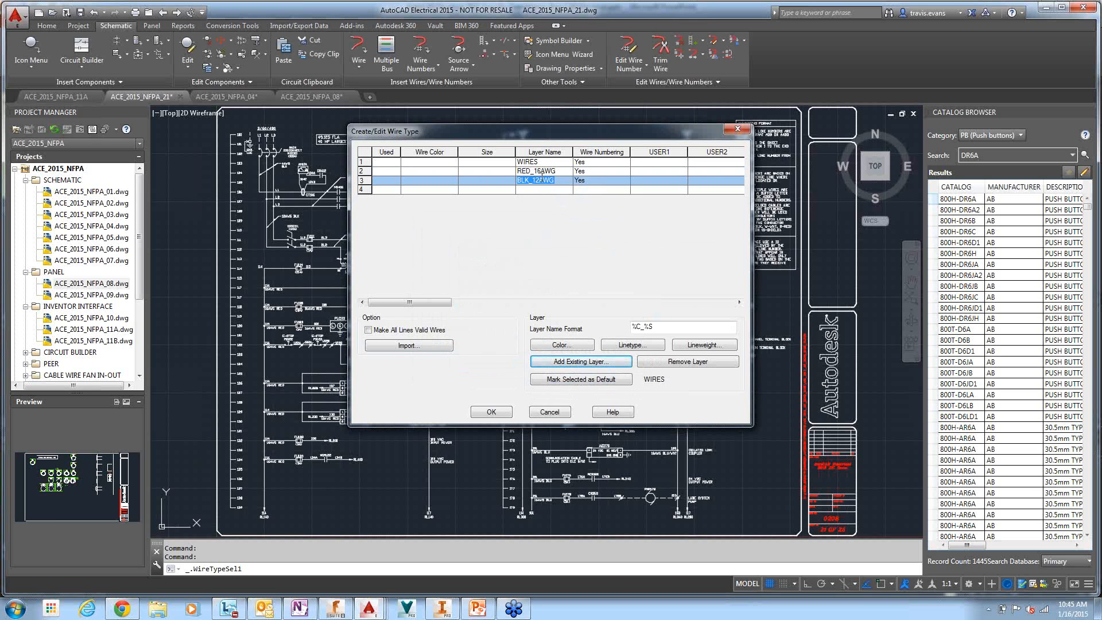
pyautogui.click(541, 179)
pyautogui.click(542, 189)
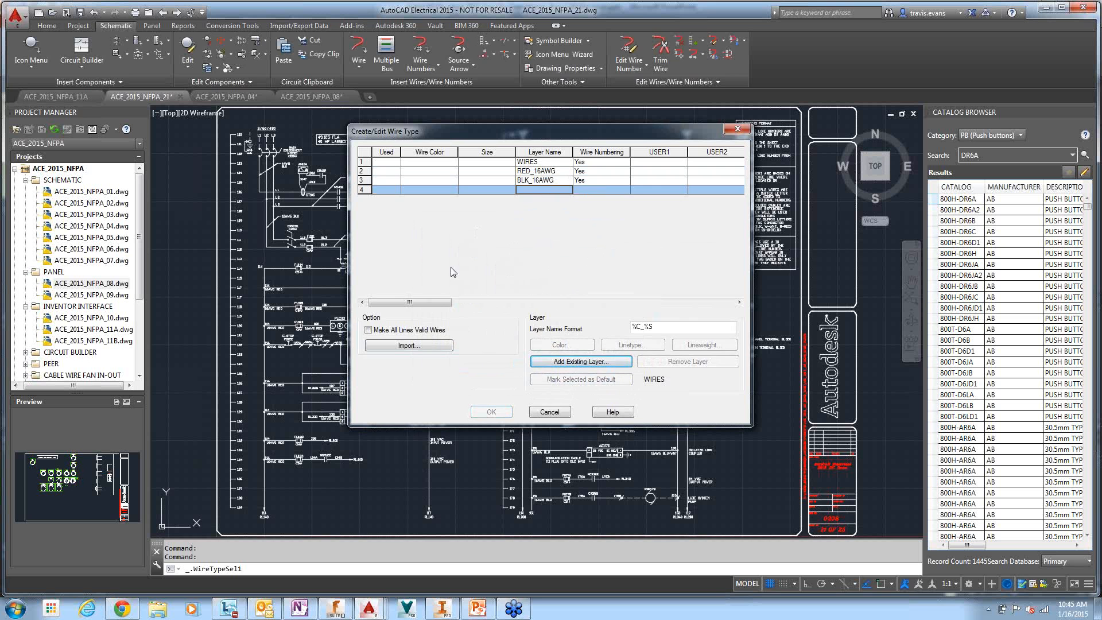
# Import the WHT_16AWG and BLU_16AWG wire types from master drawing ACE_2015_NFPA_04.dwg and accept the wire type list.
pyautogui.click(404, 344)
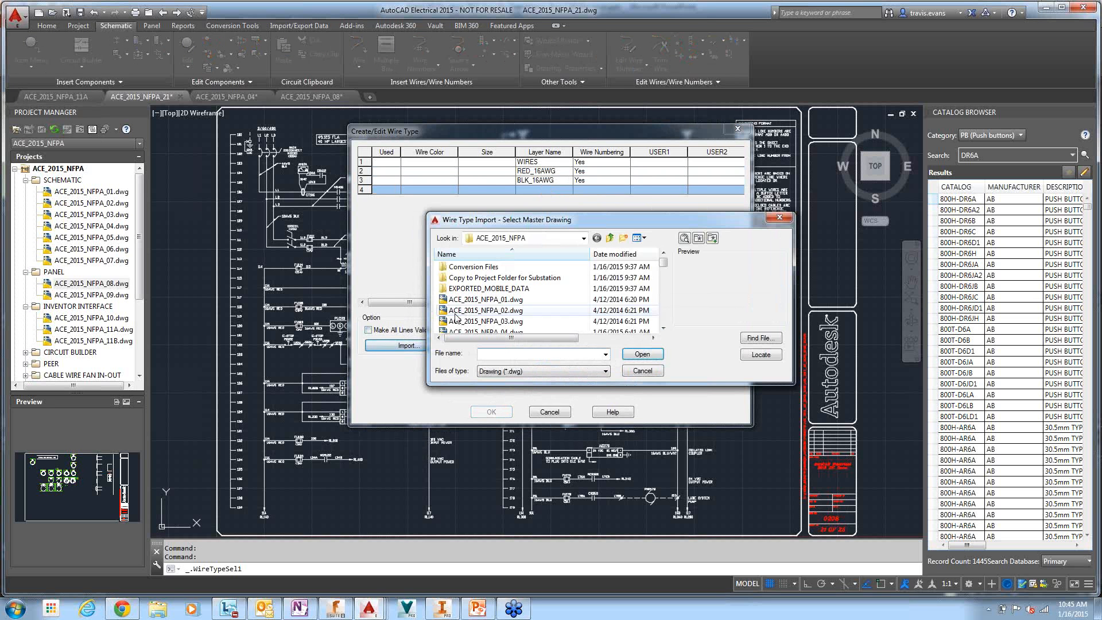
pyautogui.click(494, 299)
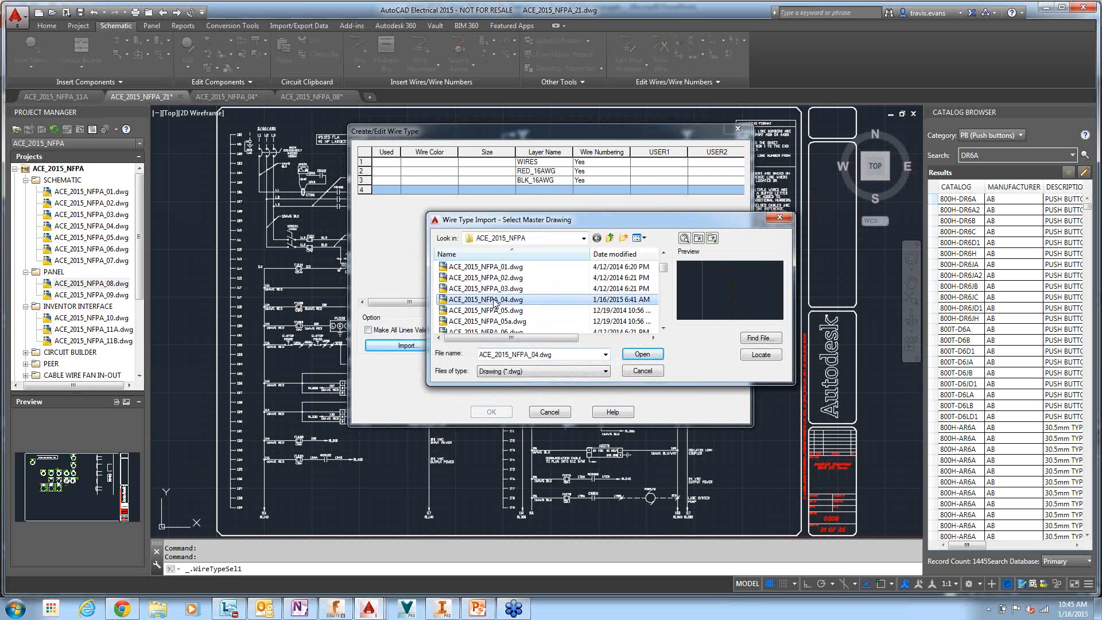
pyautogui.click(634, 355)
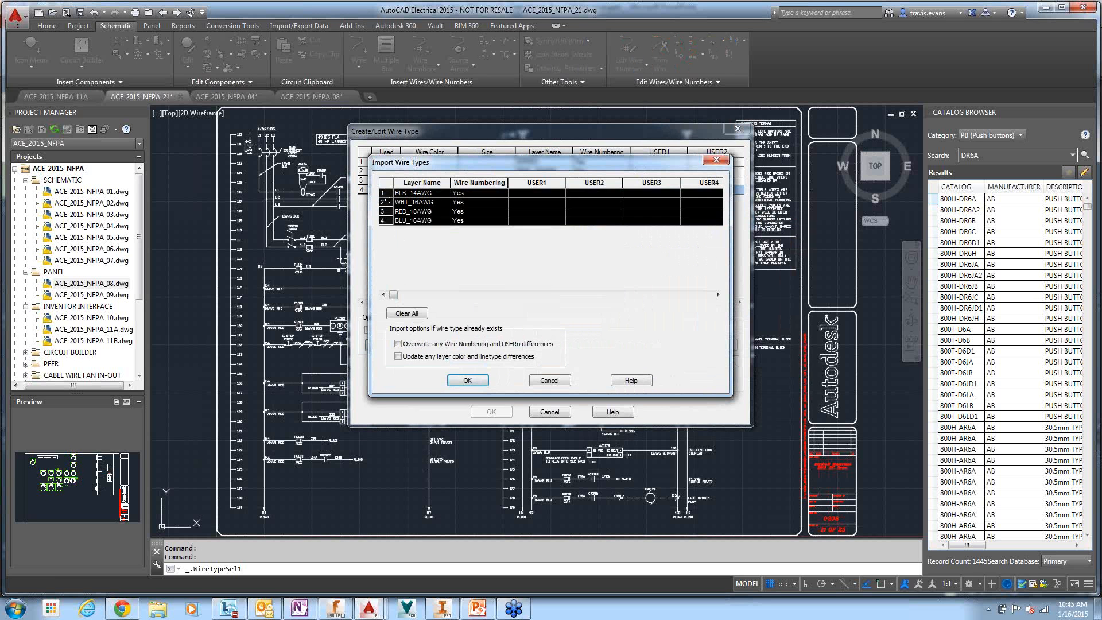
pyautogui.click(386, 202)
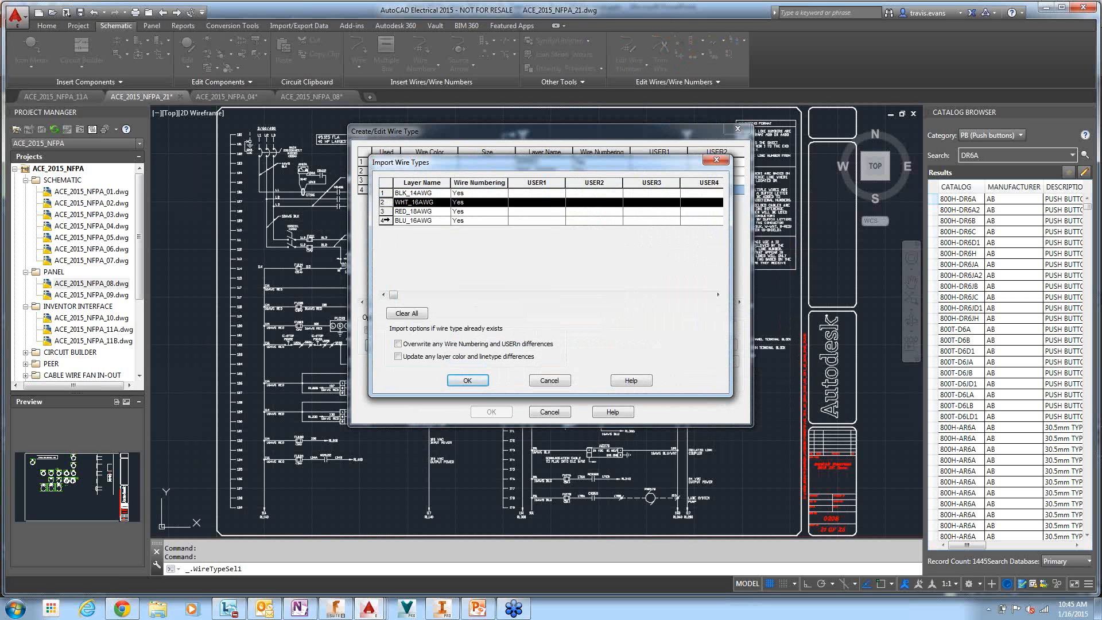
pyautogui.keyDown('ctrl'); pyautogui.click(385, 220); pyautogui.keyUp('ctrl')
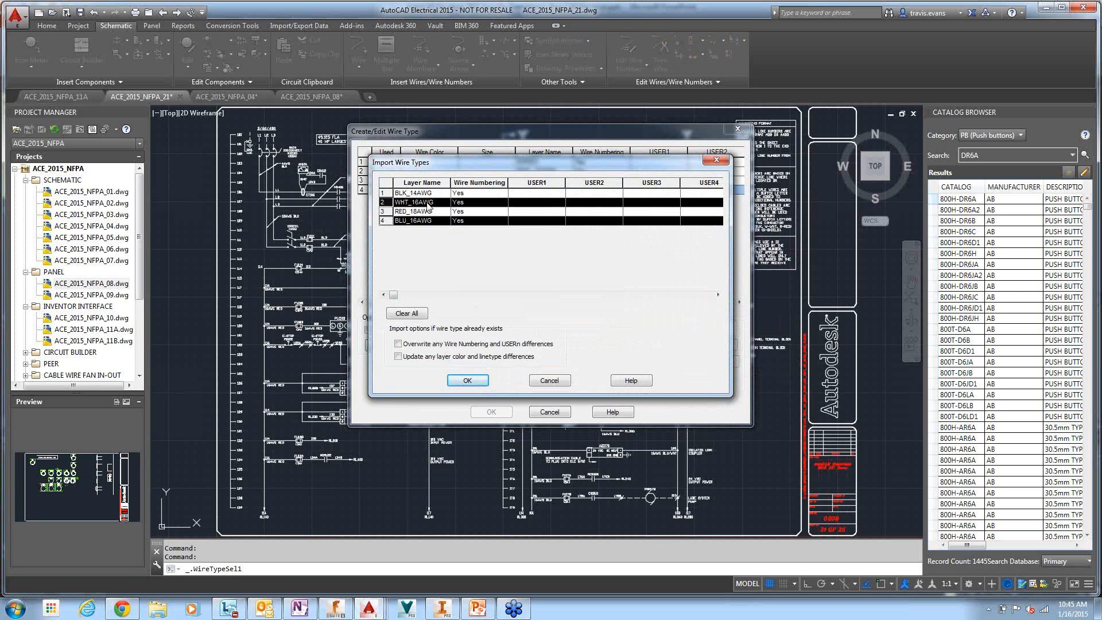
pyautogui.click(480, 381)
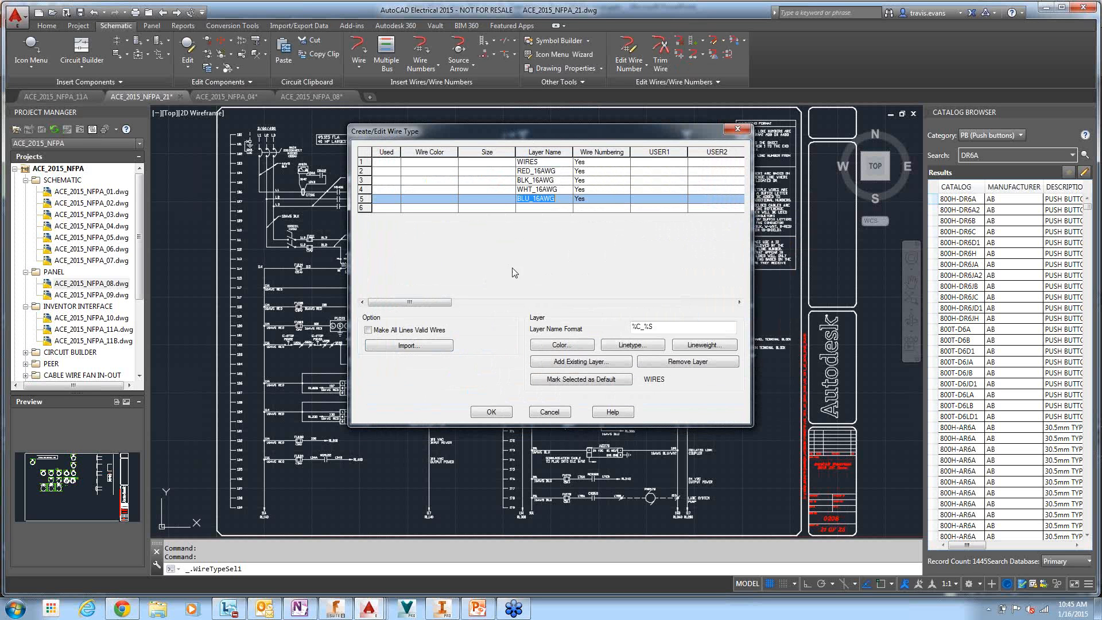
pyautogui.click(499, 412)
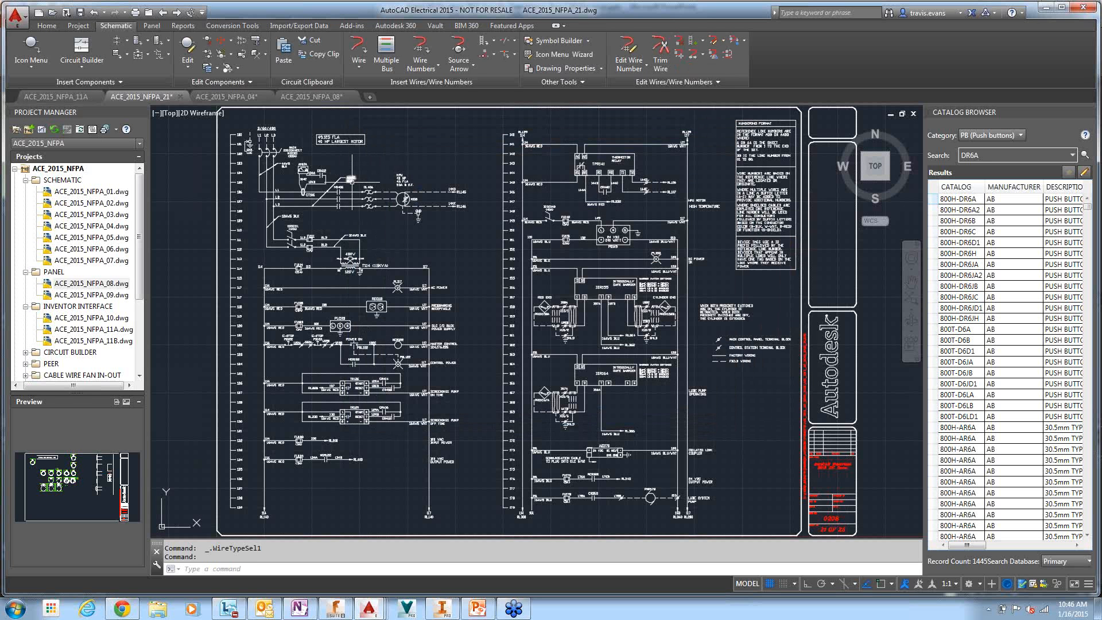
# Check the properties of the top line segment between MS406 and OL406, and clear the selection.
pyautogui.scroll(3, 350, 180)
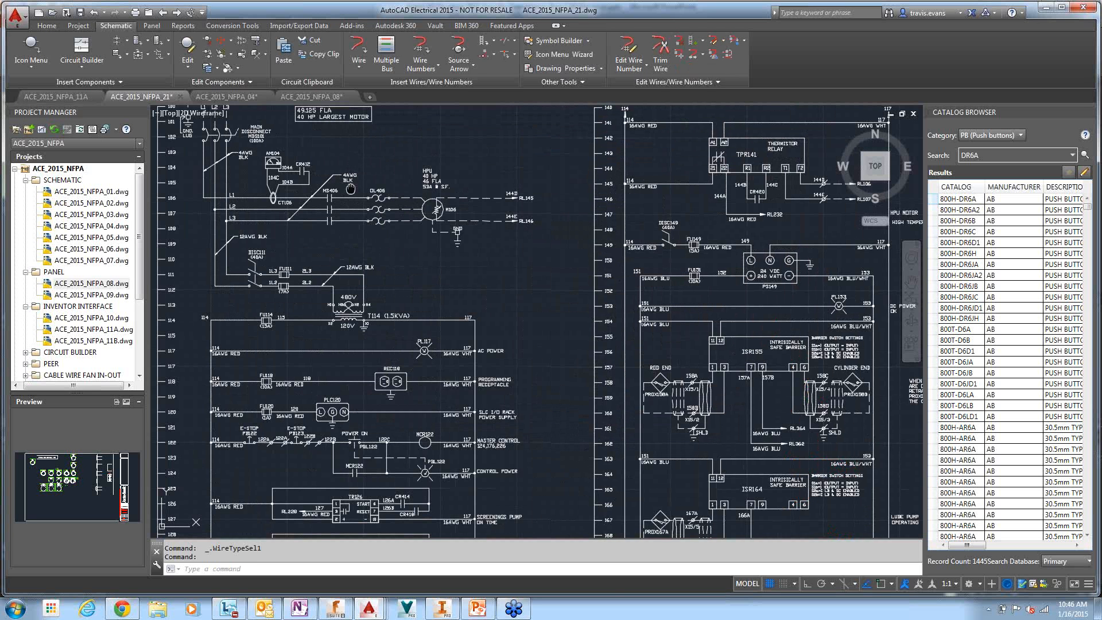
pyautogui.moveTo(351, 189); pyautogui.dragTo(388, 189, button='middle')
pyautogui.click(390, 198)
pyautogui.rightClick(391, 198)
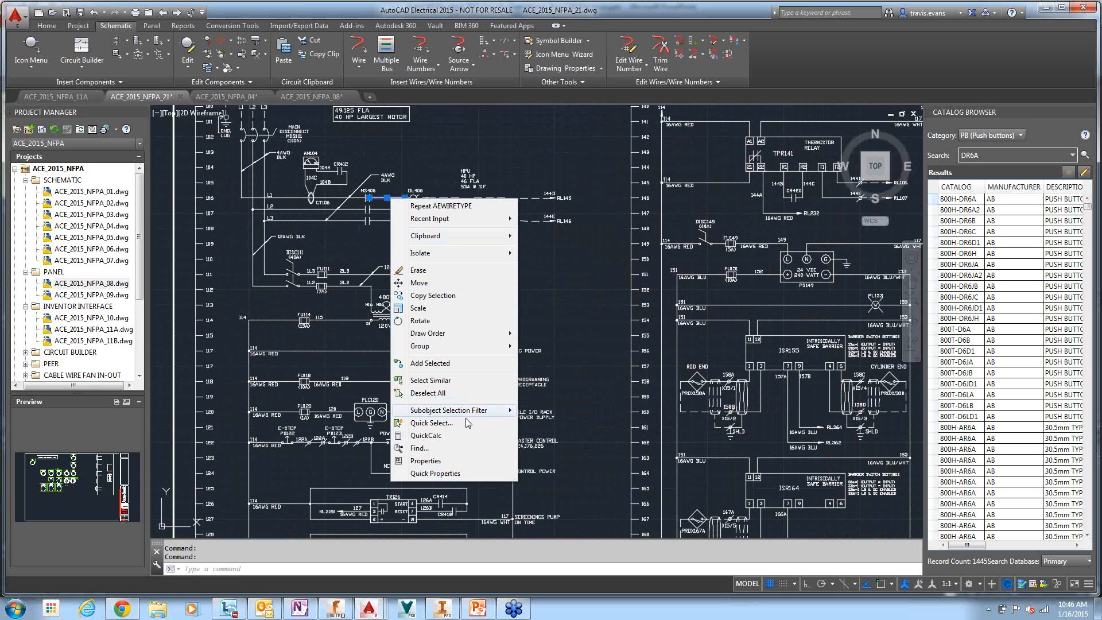
pyautogui.click(425, 461)
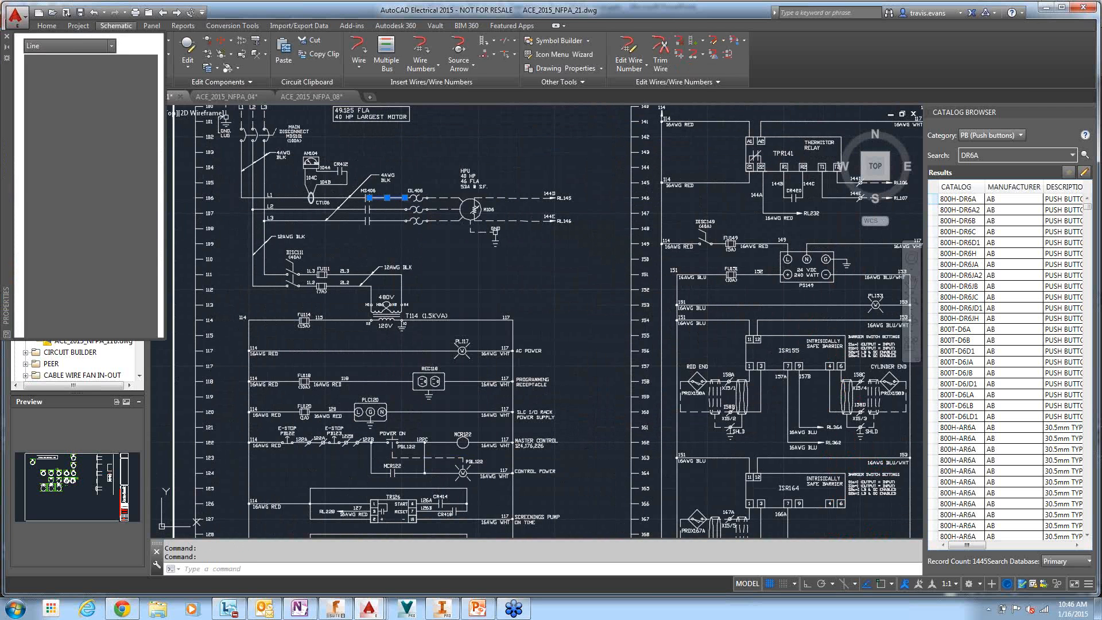
pyautogui.click(7, 36)
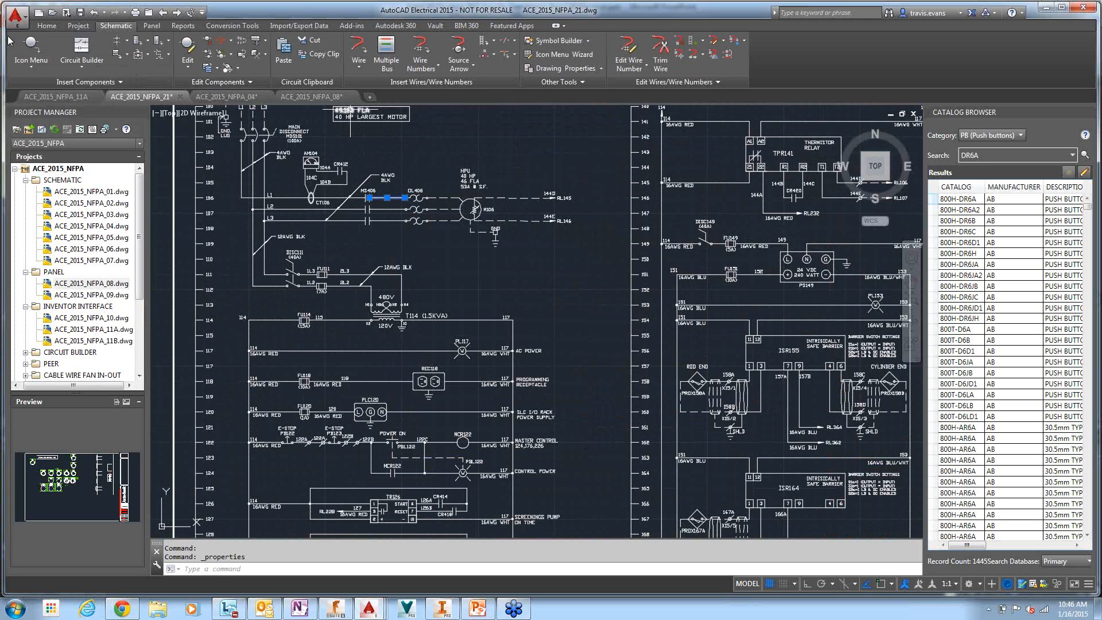
pyautogui.rightClick(395, 187)
pyautogui.press('Escape')
pyautogui.press('Escape')
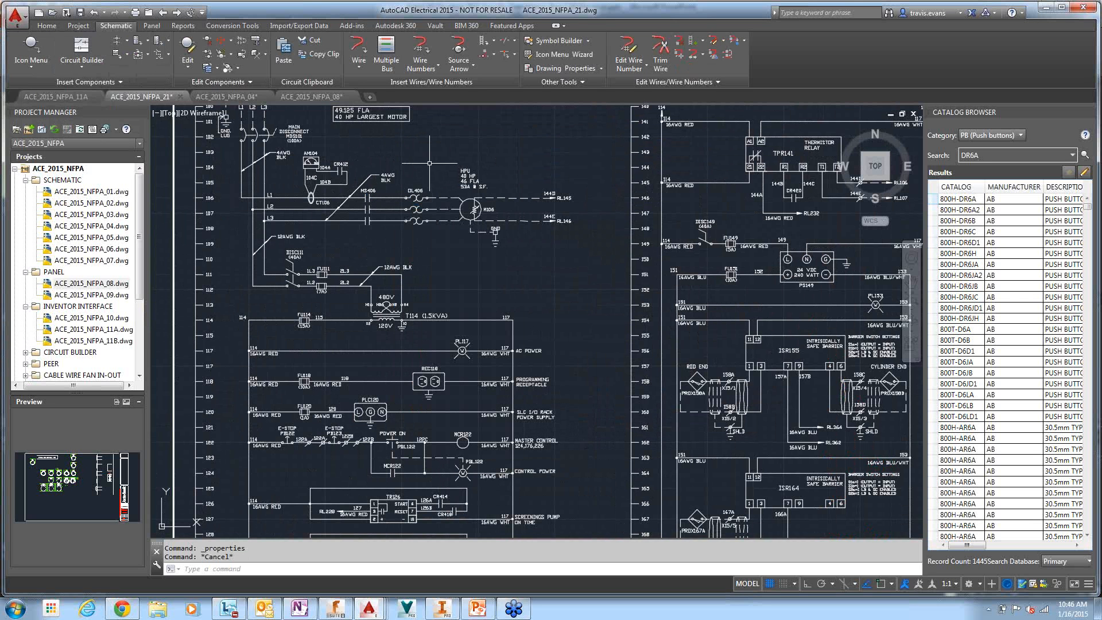
# Convert the lines of the three-phase power circuit above transformer T114 to BLK_16AWG wires.
pyautogui.moveTo(429, 163); pyautogui.dragTo(438, 180, button='middle')
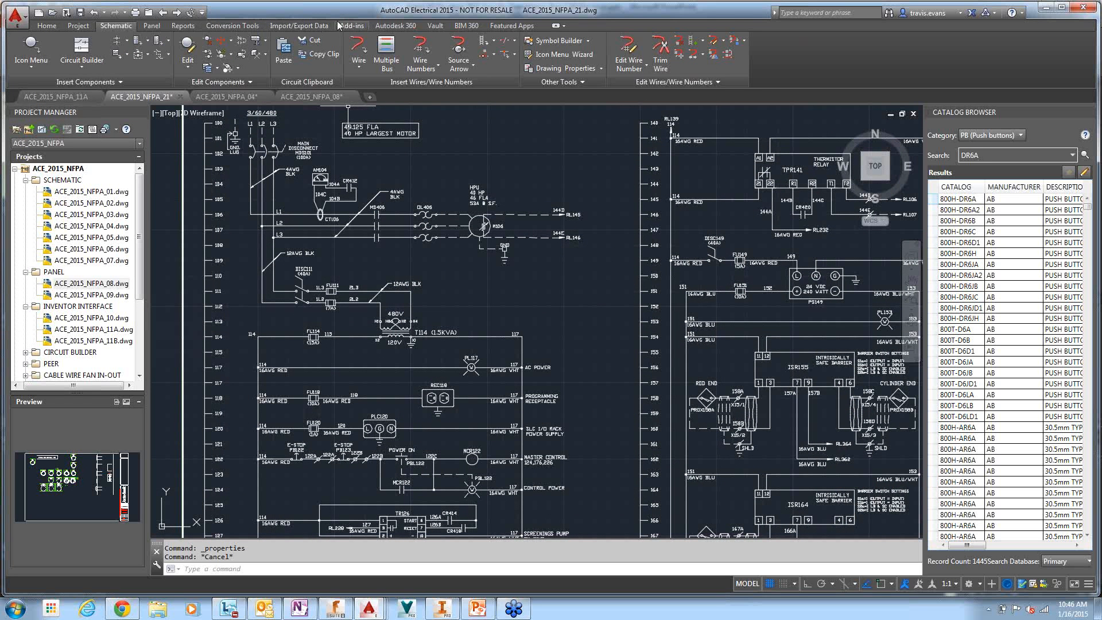
pyautogui.click(234, 26)
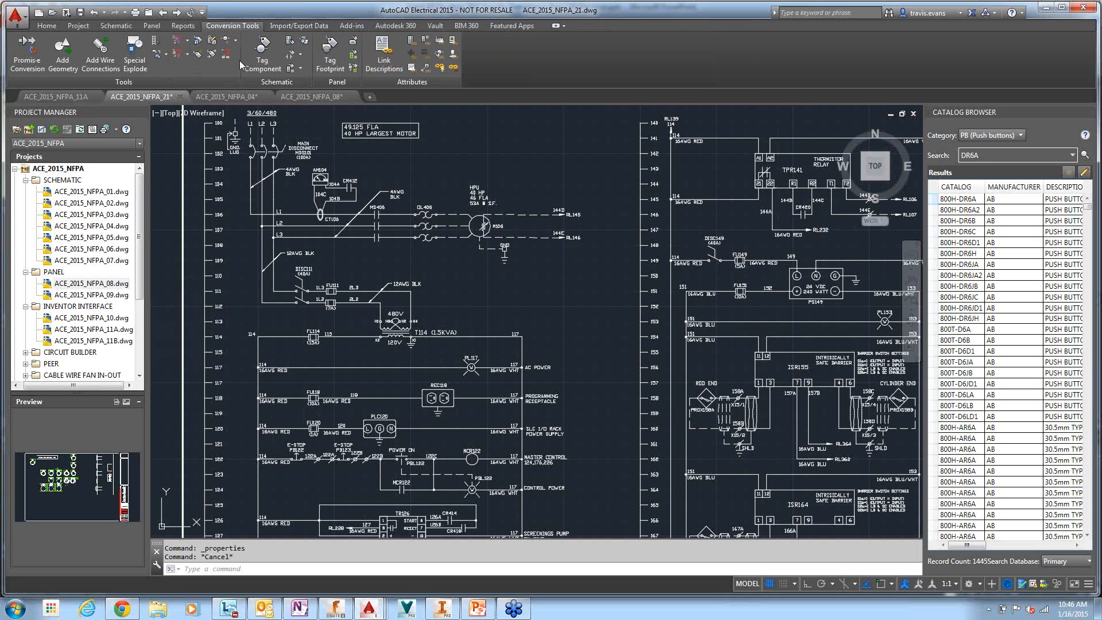
pyautogui.click(186, 40)
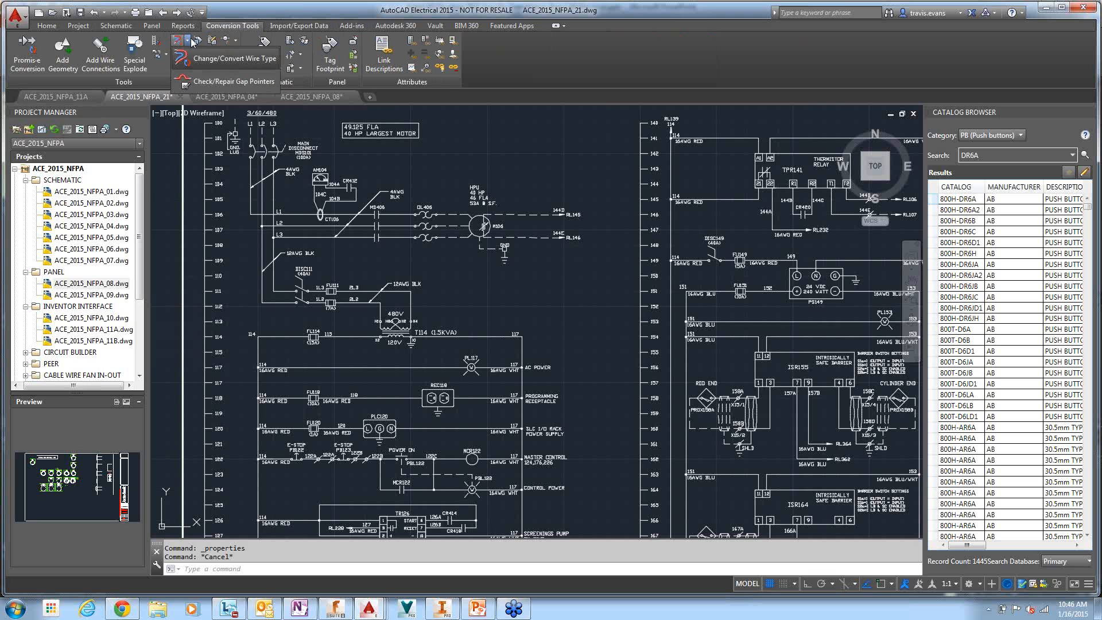
pyautogui.click(203, 59)
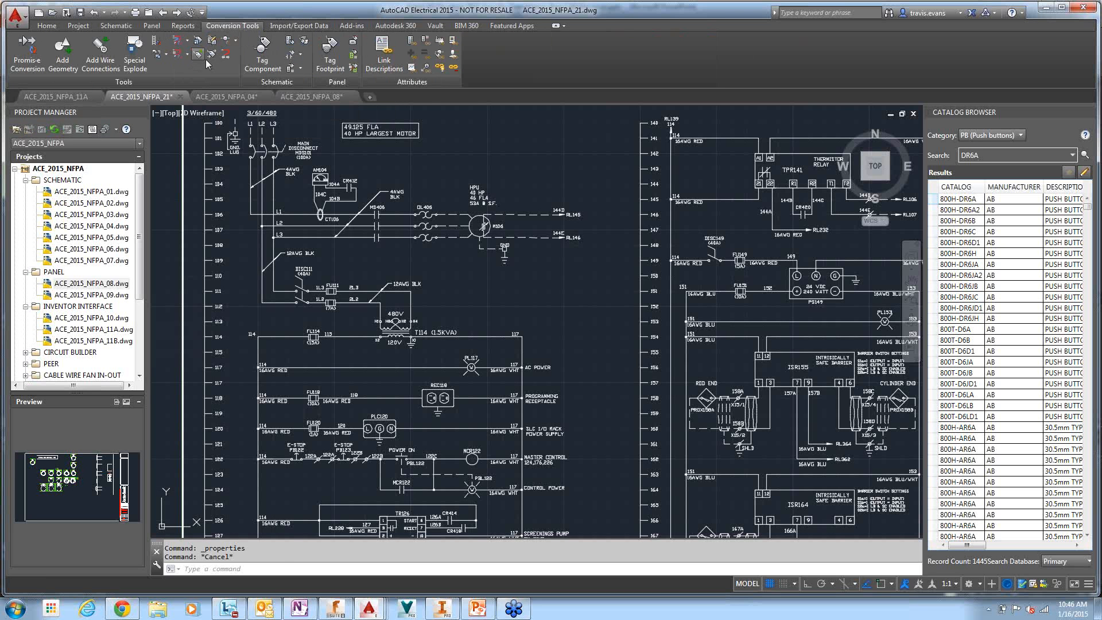
pyautogui.click(543, 181)
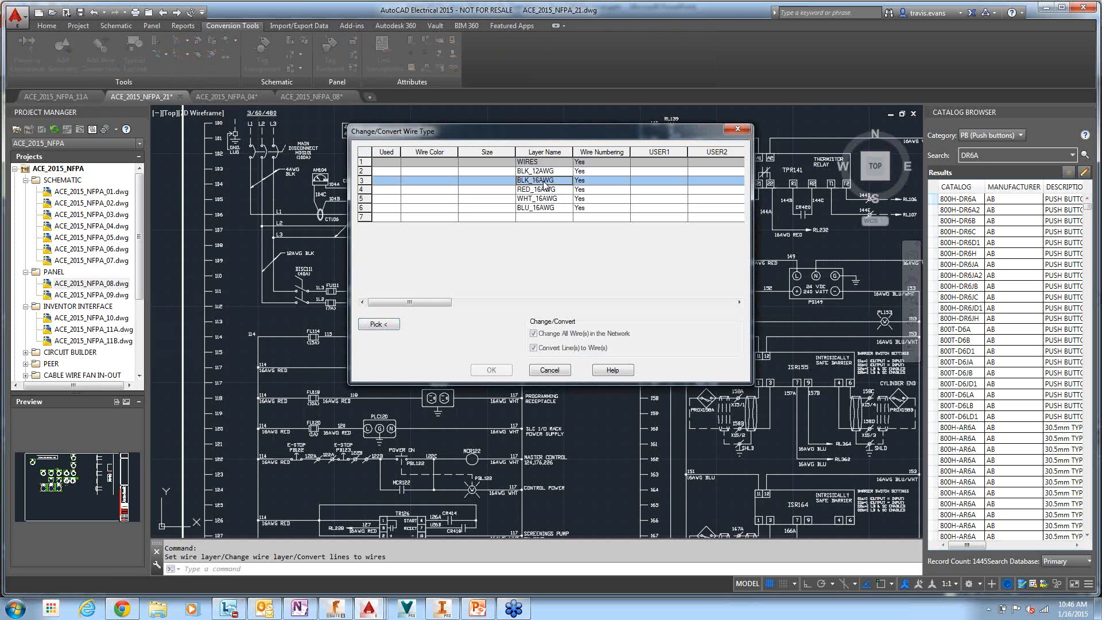
pyautogui.click(492, 369)
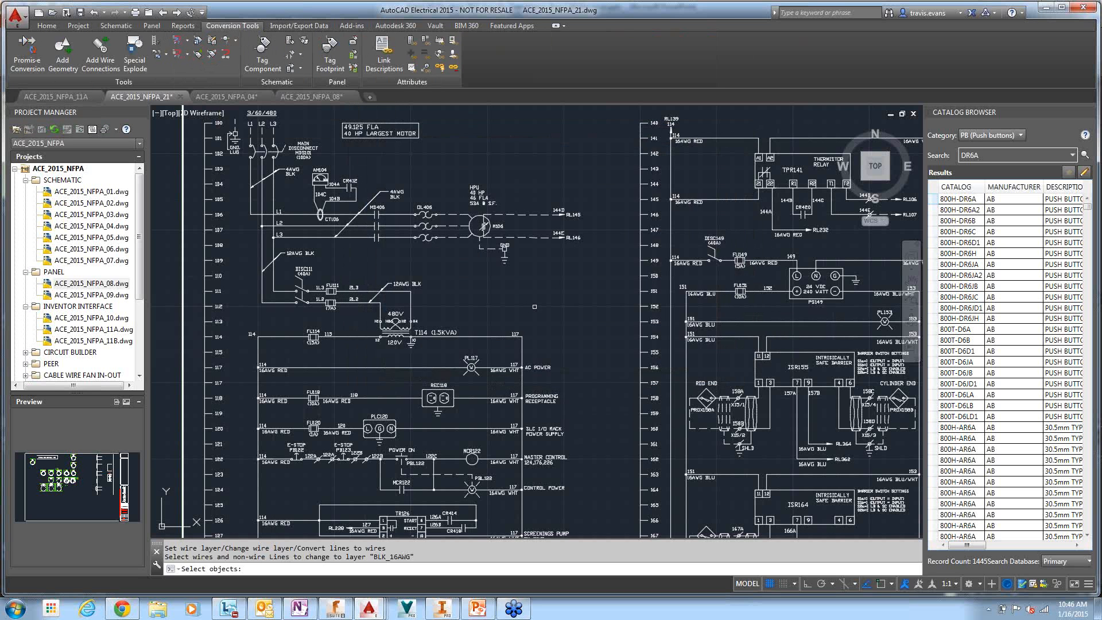
pyautogui.click(564, 315)
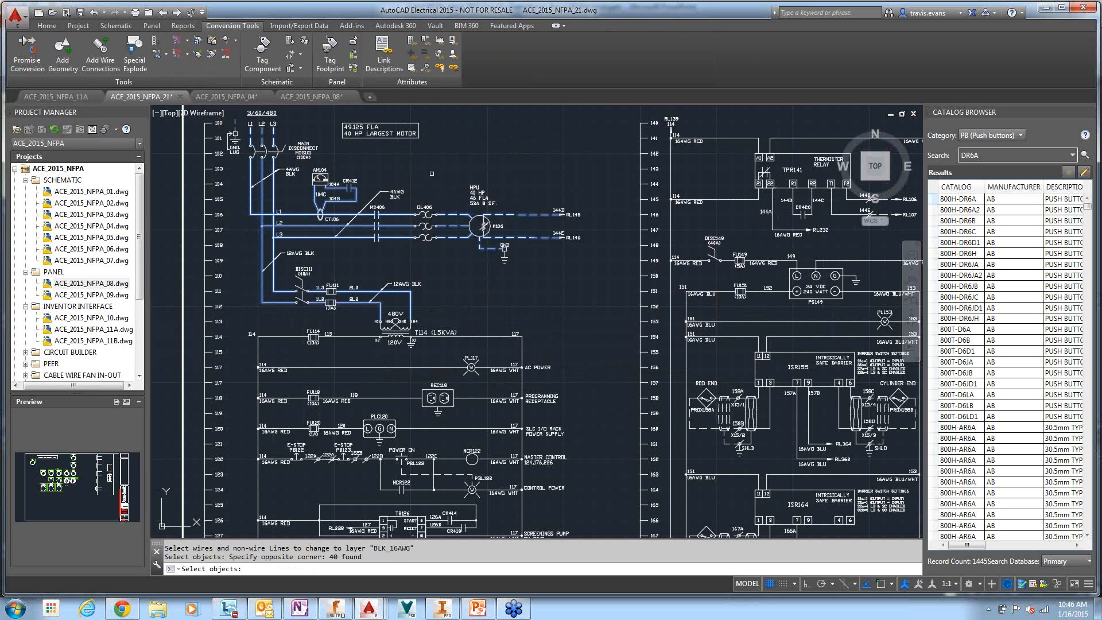
pyautogui.press('Return')
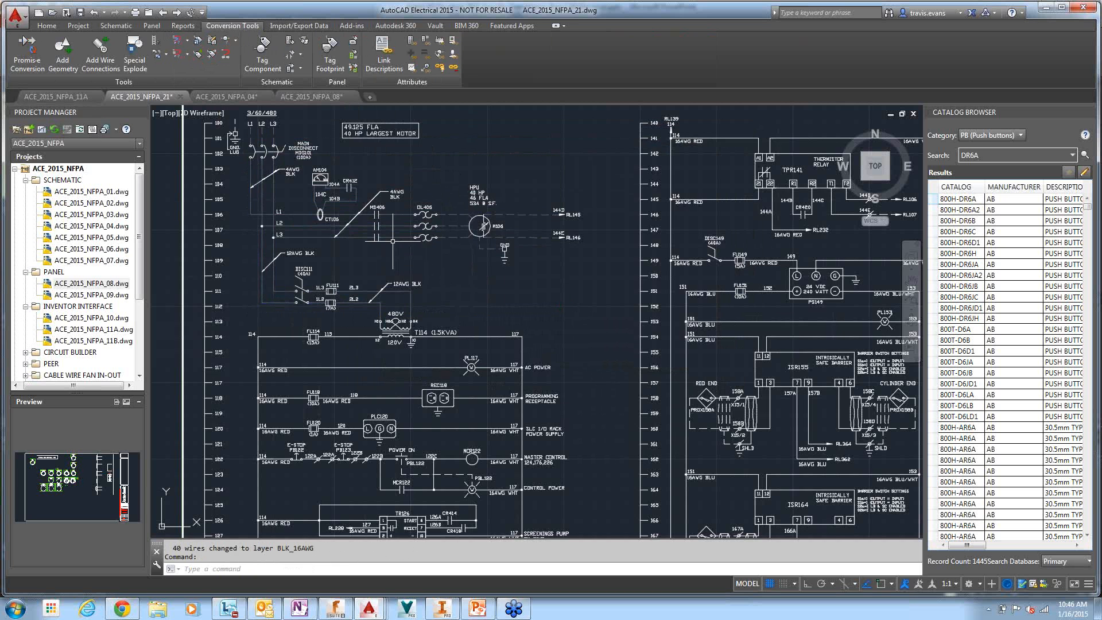
# Convert the lines of the control ladder below transformer T114 and of the whole second ladder to RED_16AWG wires.
pyautogui.scroll(4, 393, 241)
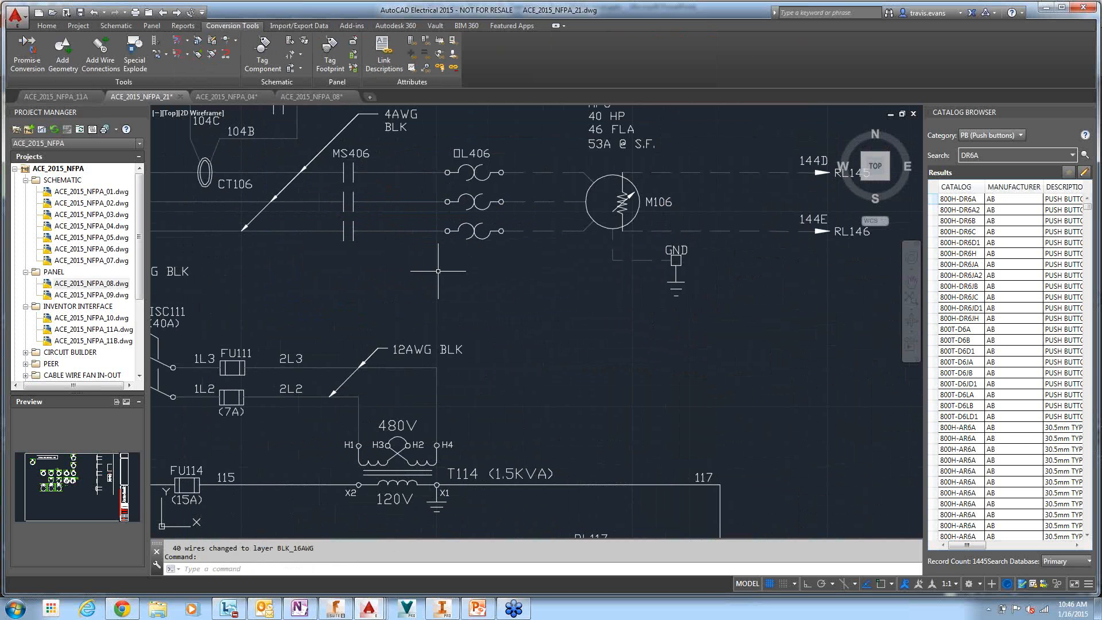
pyautogui.scroll(-5, 501, 244)
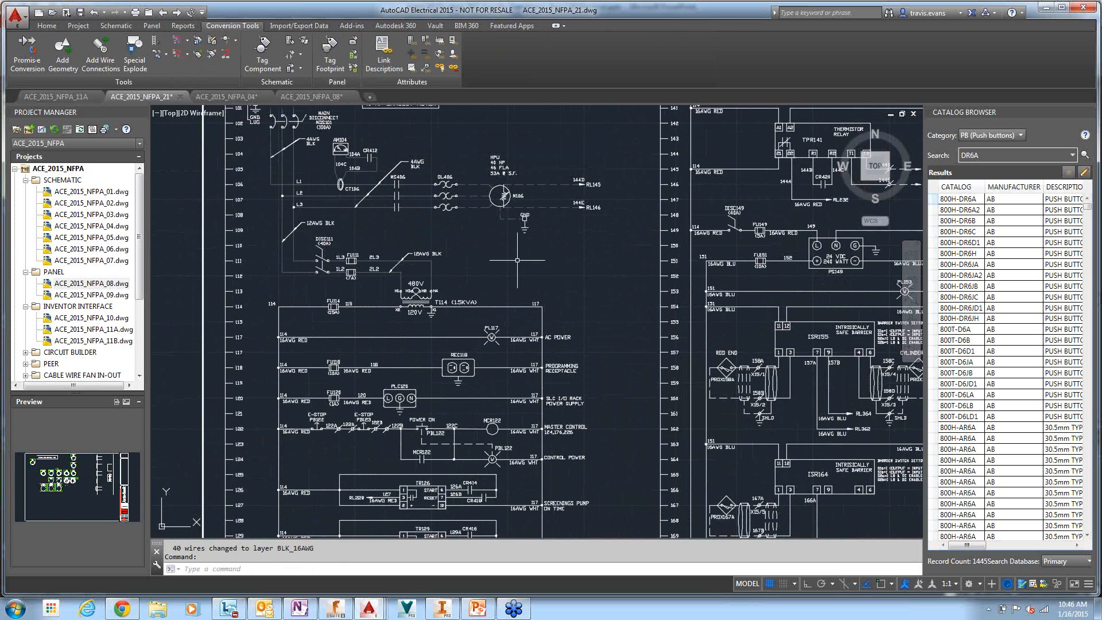
pyautogui.scroll(-5, 501, 244)
pyautogui.rightClick(542, 247)
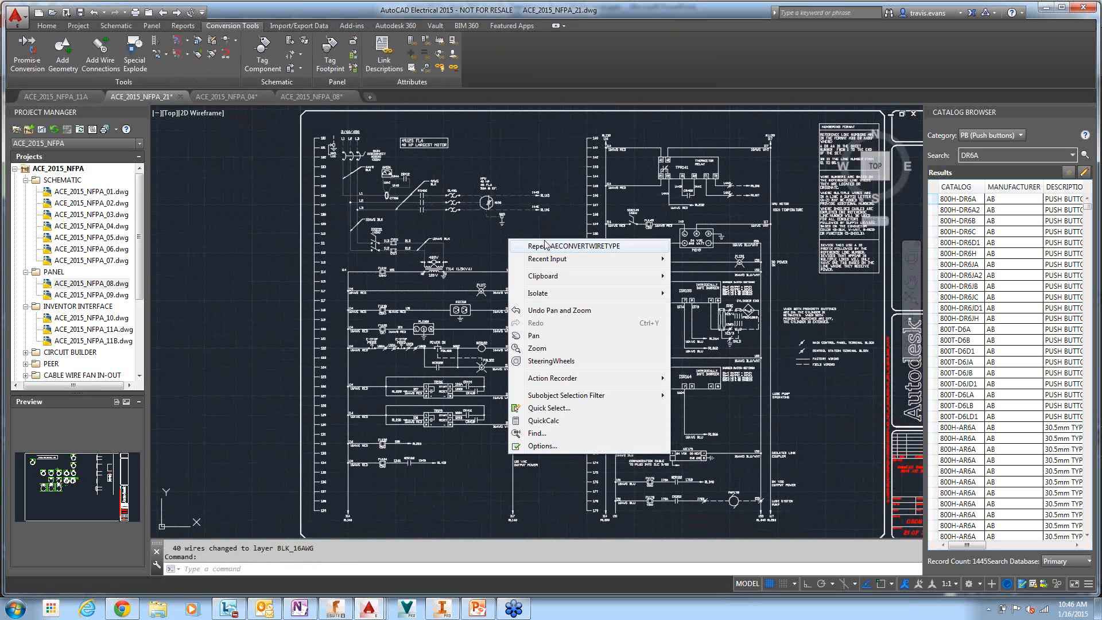
pyautogui.click(560, 244)
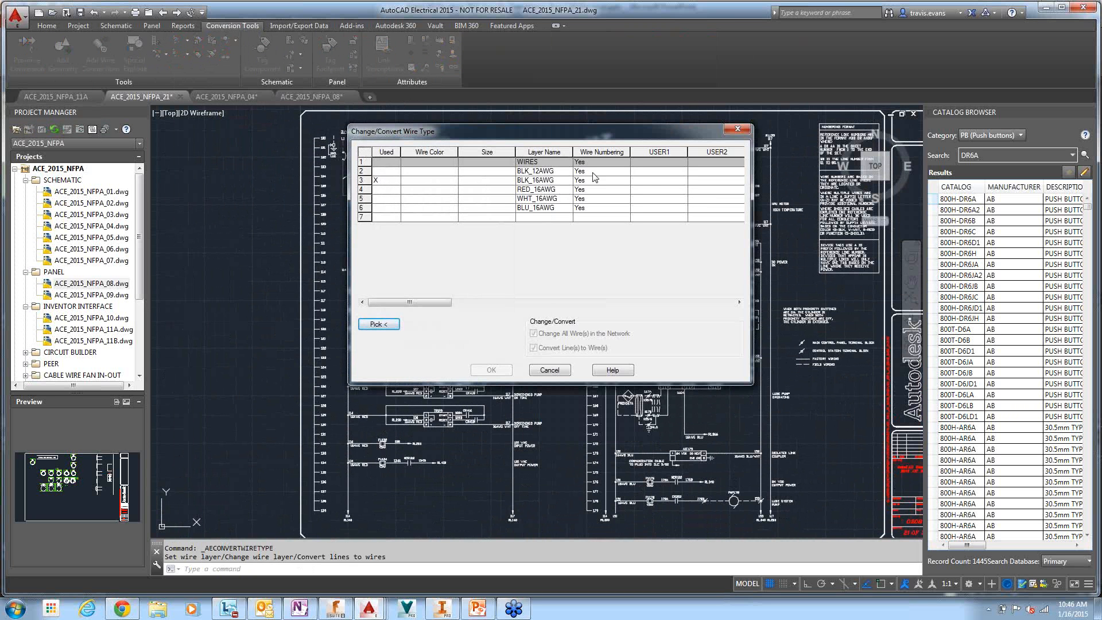
pyautogui.click(546, 189)
pyautogui.click(492, 370)
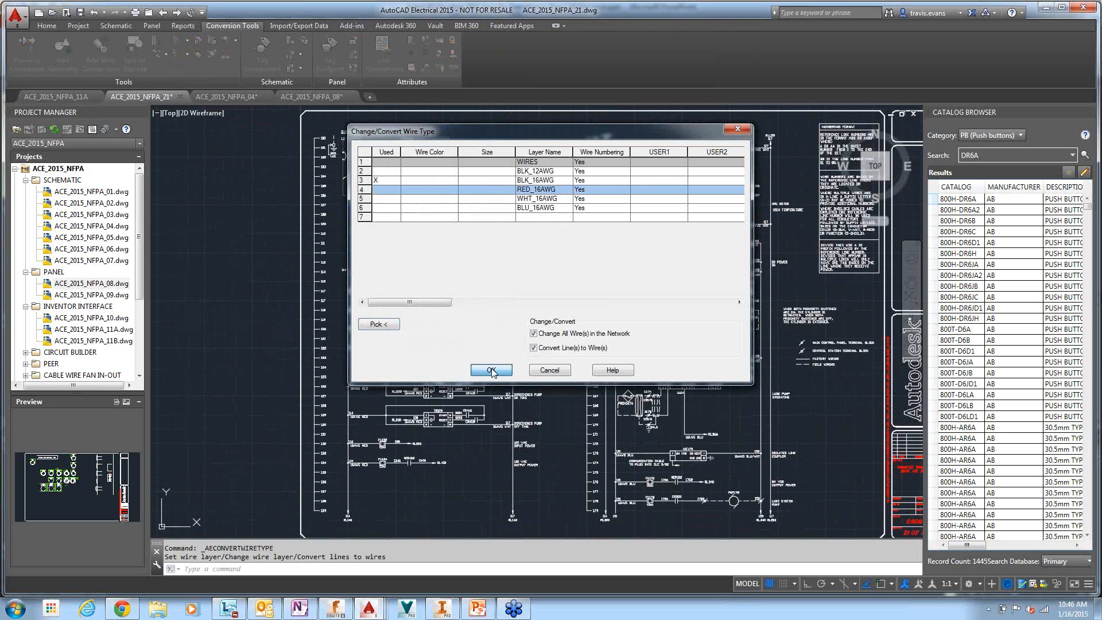
pyautogui.click(540, 528)
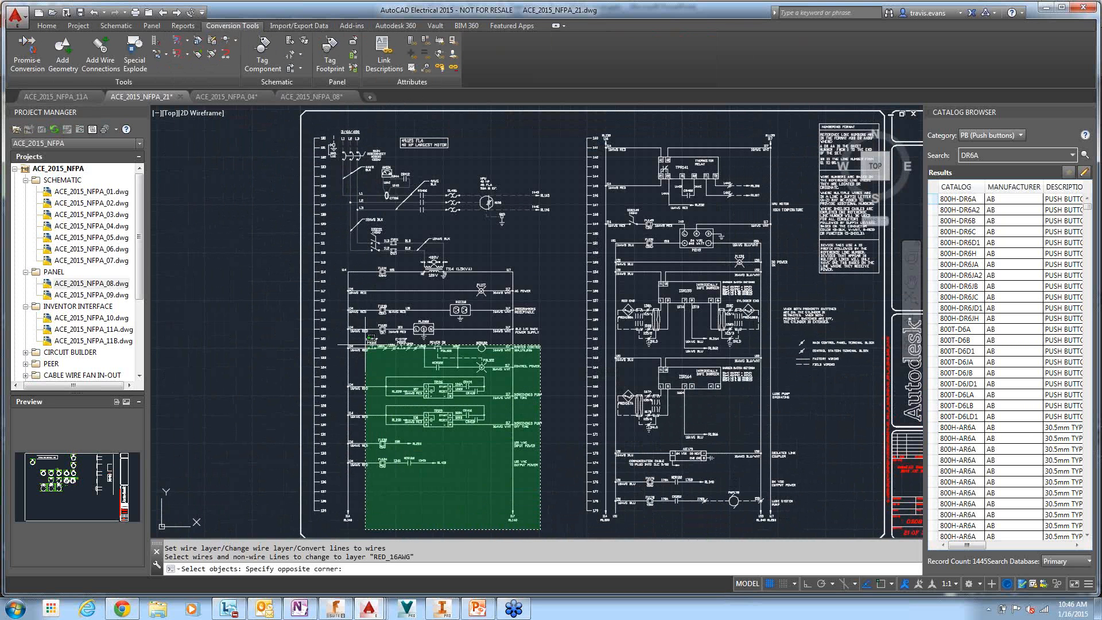
pyautogui.click(325, 234)
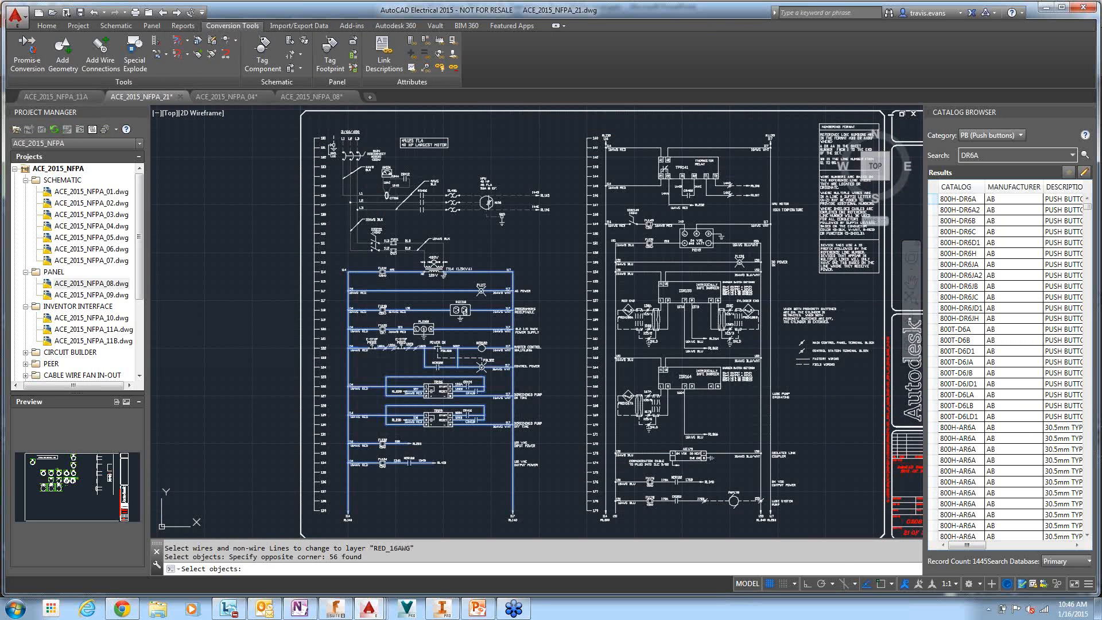
pyautogui.click(816, 522)
pyautogui.click(599, 131)
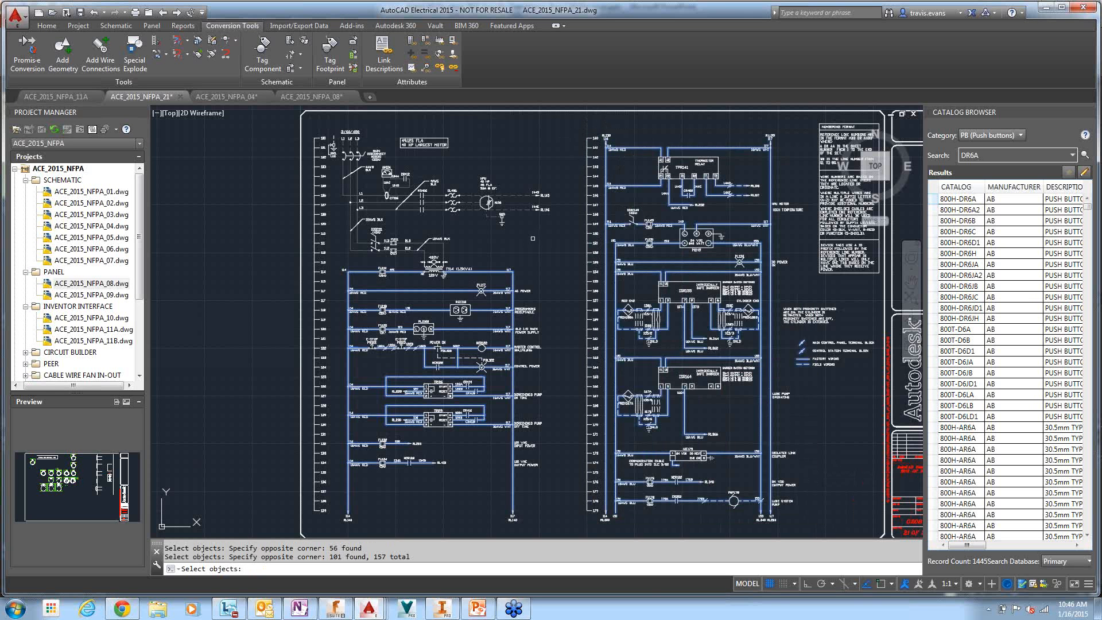
pyautogui.press('Return')
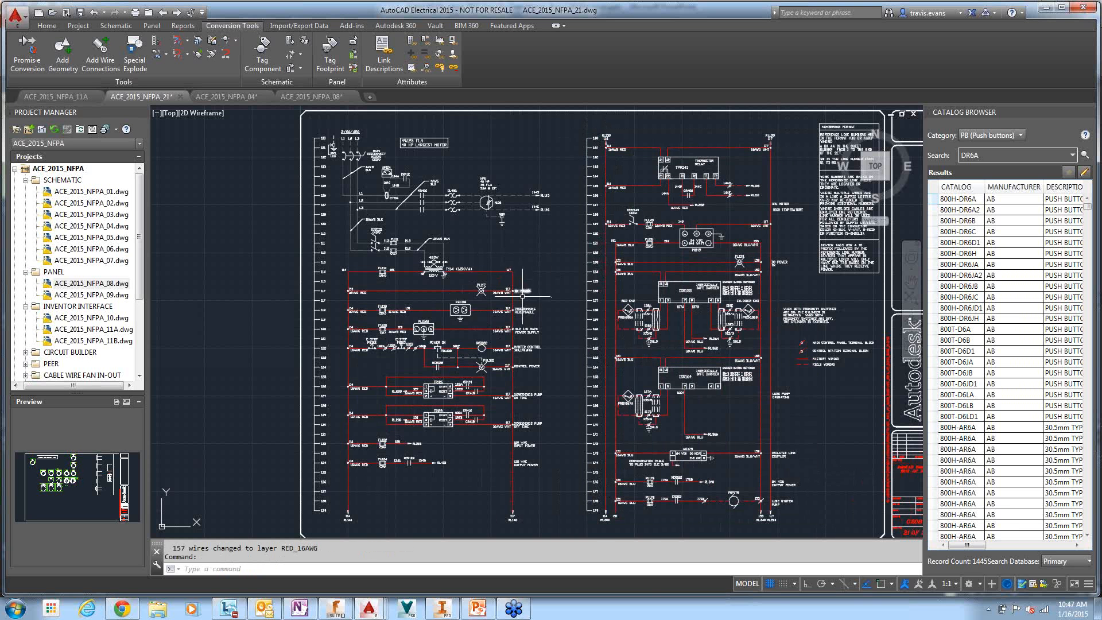
# Choose the WHT_16AWG wire type for conversion and select the neutral-side lines of the first ladder below transformer T114.
pyautogui.scroll(3, 560, 327)
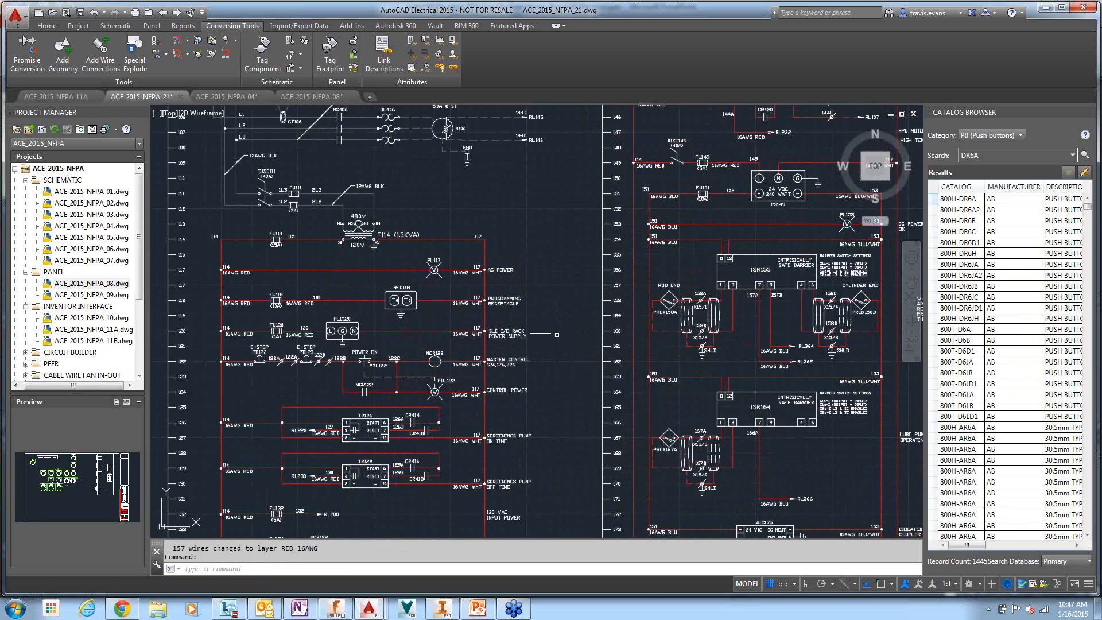
pyautogui.moveTo(557, 331); pyautogui.dragTo(591, 256, button='middle')
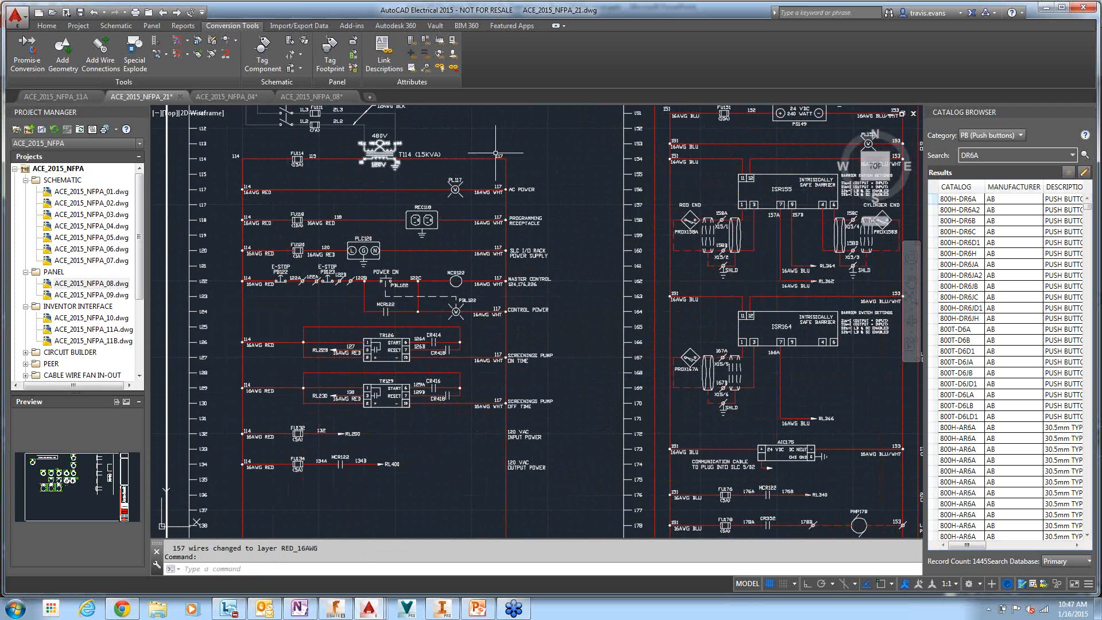
pyautogui.rightClick(592, 148)
pyautogui.click(614, 153)
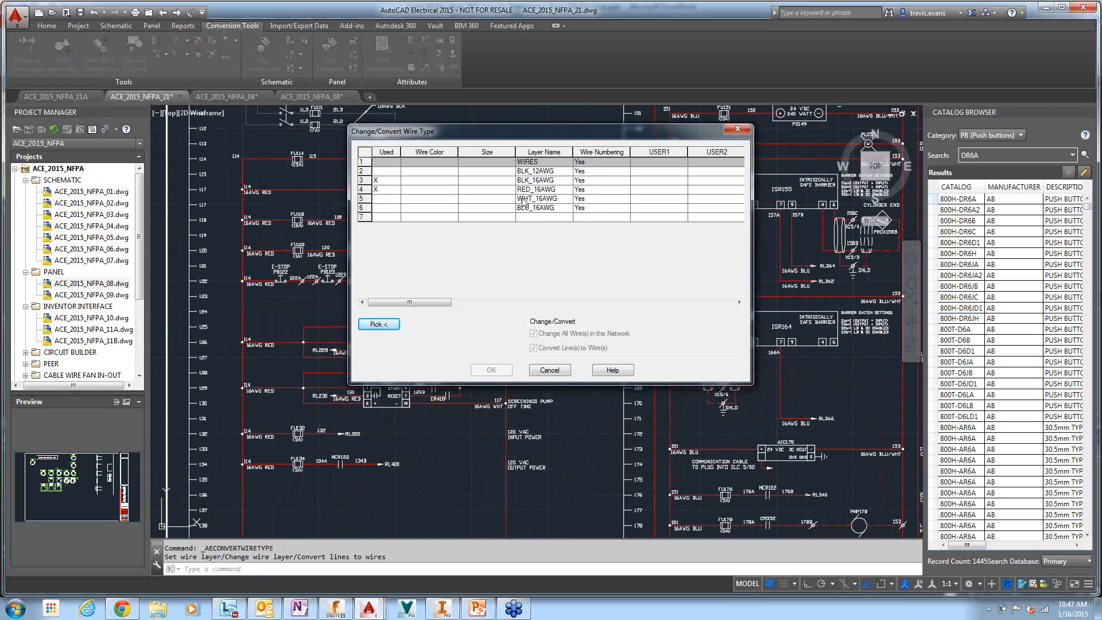
pyautogui.click(524, 198)
pyautogui.click(492, 370)
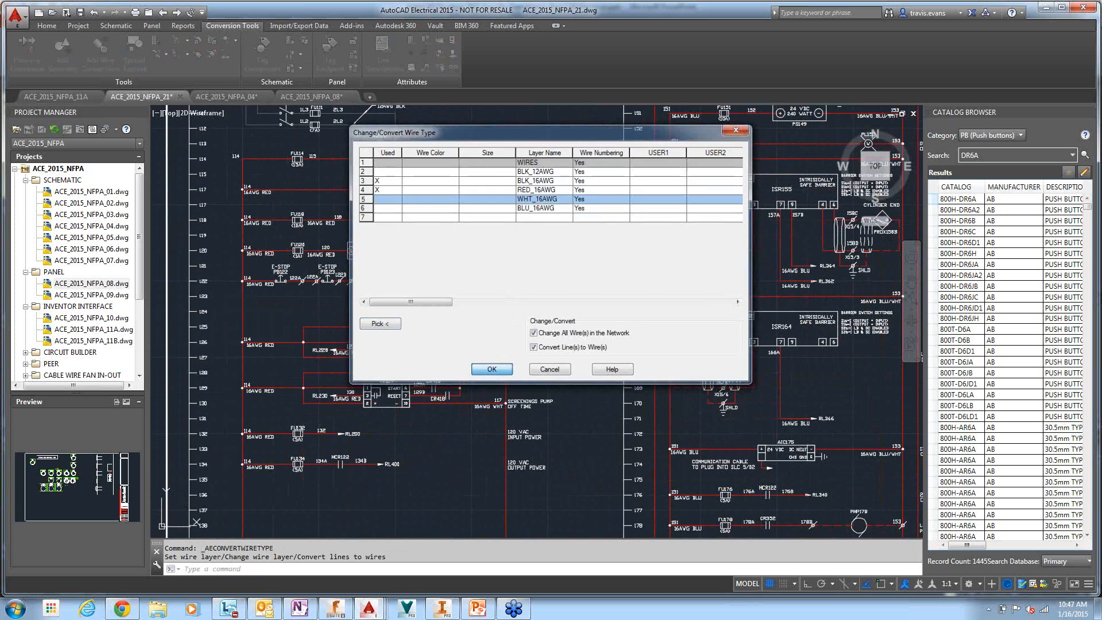
pyautogui.click(471, 469)
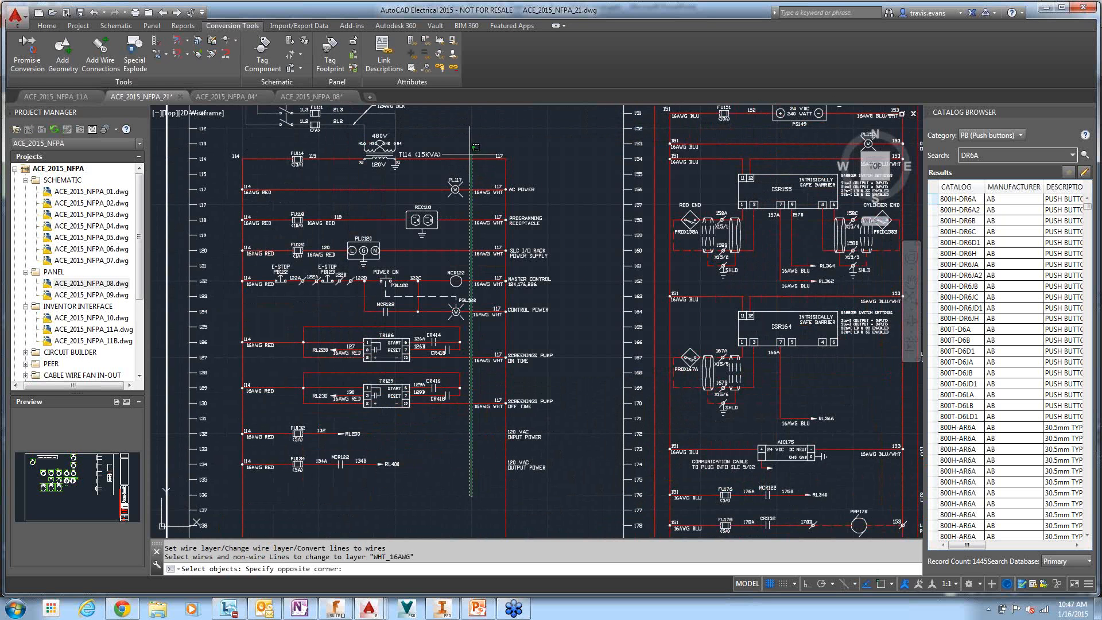
pyautogui.click(445, 128)
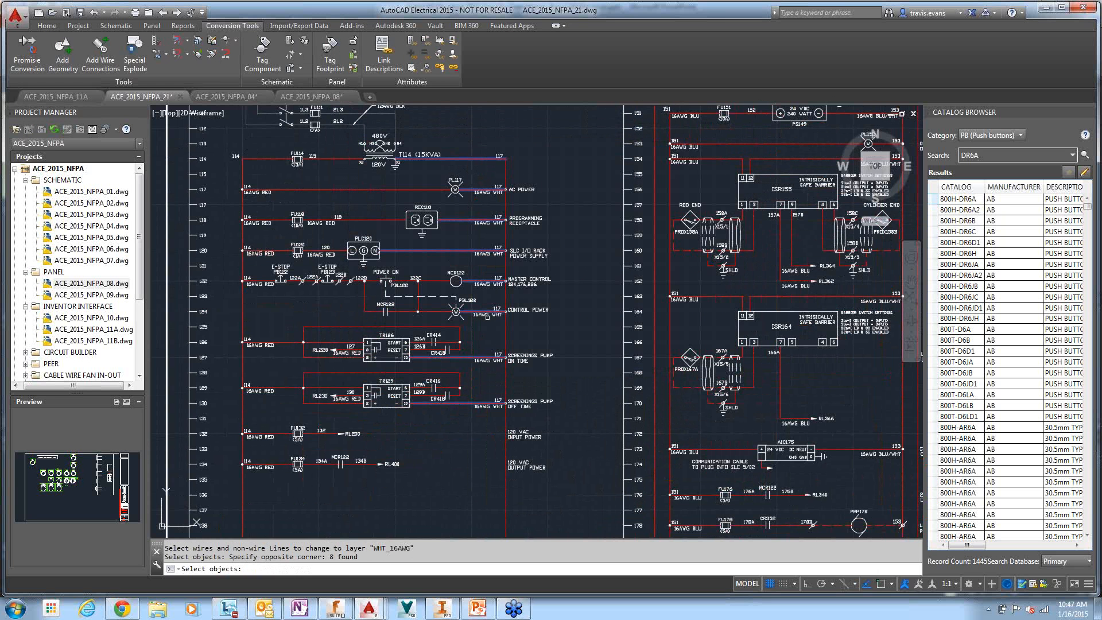
# Add the neutral-side lines of the second ladder to the selection and convert them all to WHT_16AWG wires.
pyautogui.scroll(-2, 456, 312)
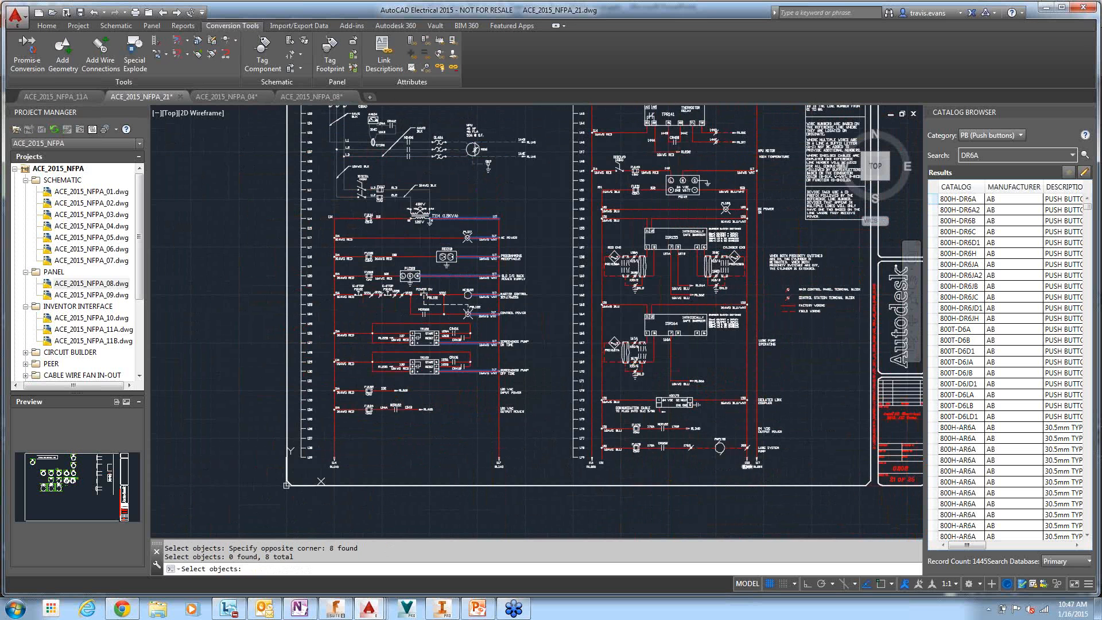
pyautogui.click(741, 459)
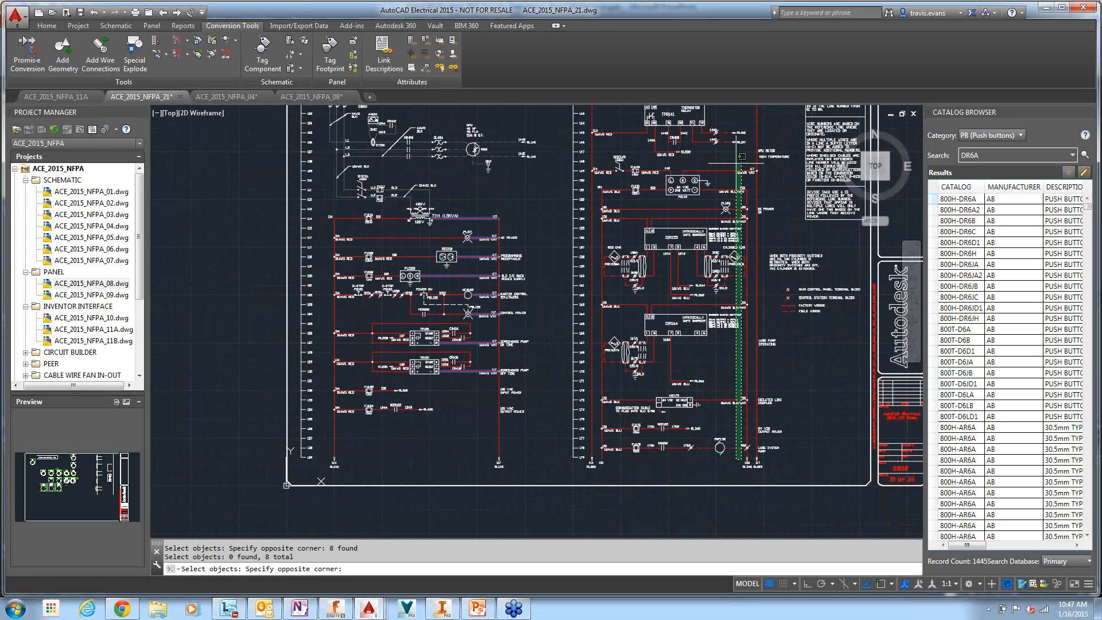
pyautogui.click(743, 136)
pyautogui.press('Return')
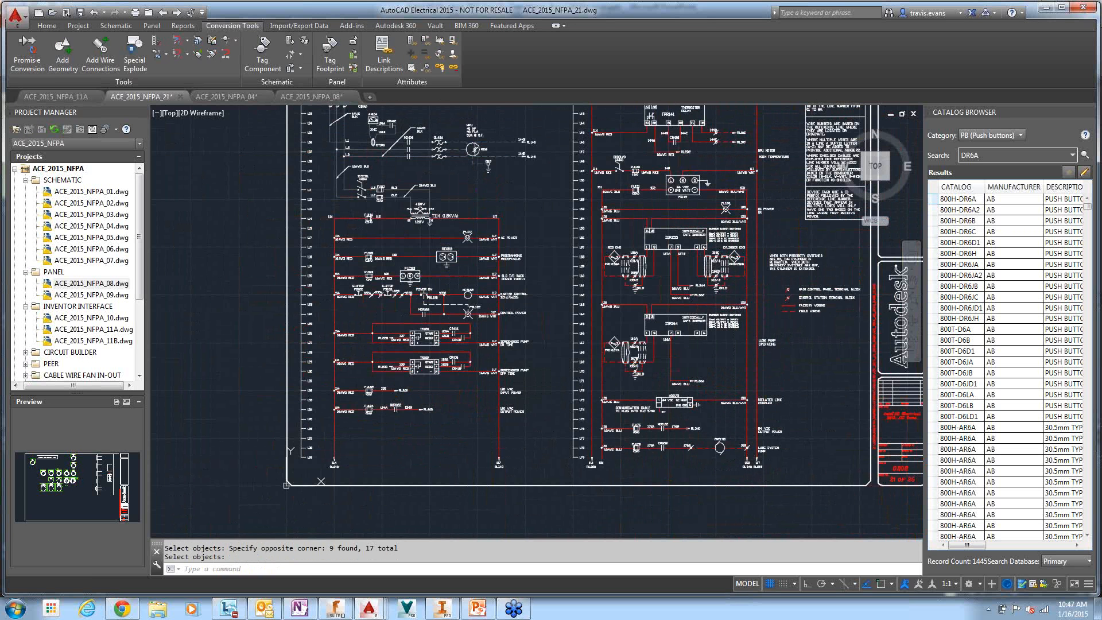
pyautogui.press('Return')
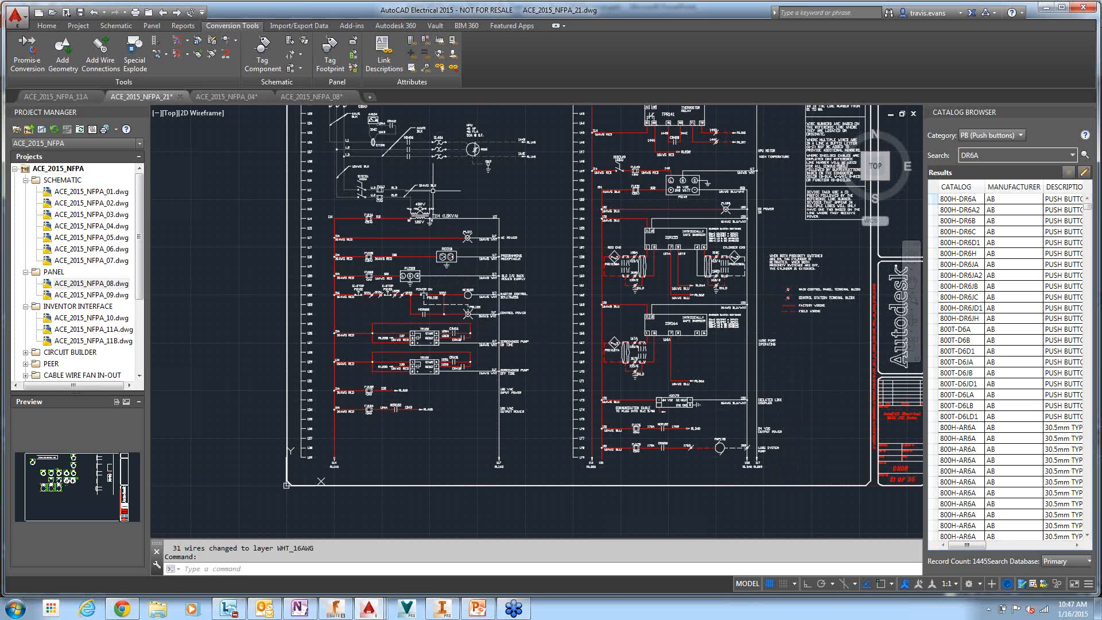
# Check the wire type of the neutral wire beside transformer T114 and leave it as it is.
pyautogui.scroll(3, 433, 190)
pyautogui.click(489, 235)
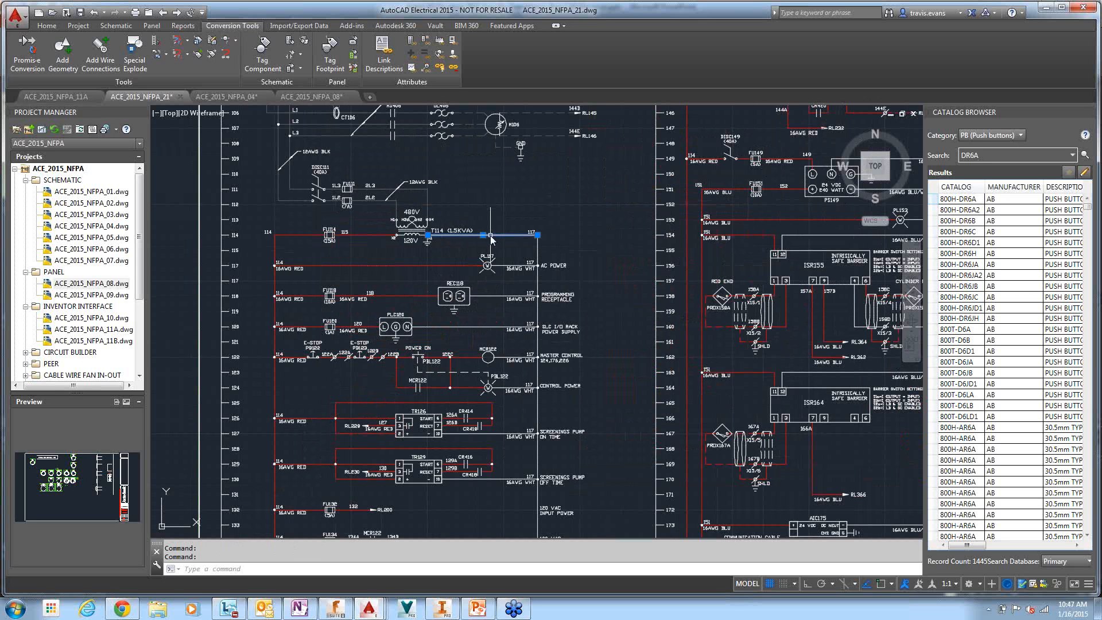
pyautogui.rightClick(490, 235)
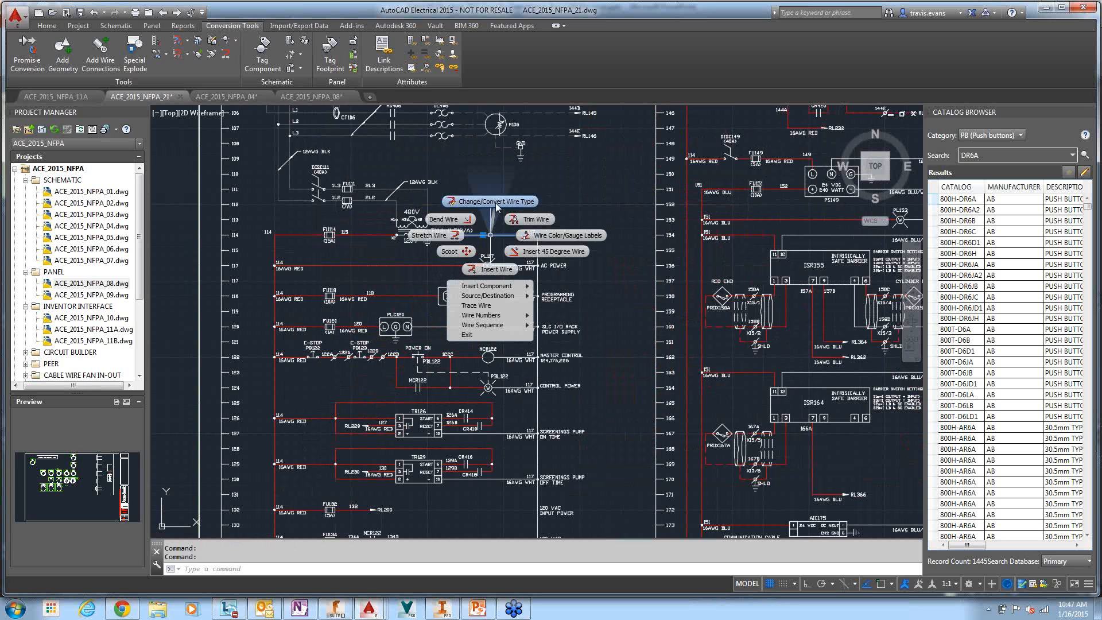
pyautogui.click(495, 202)
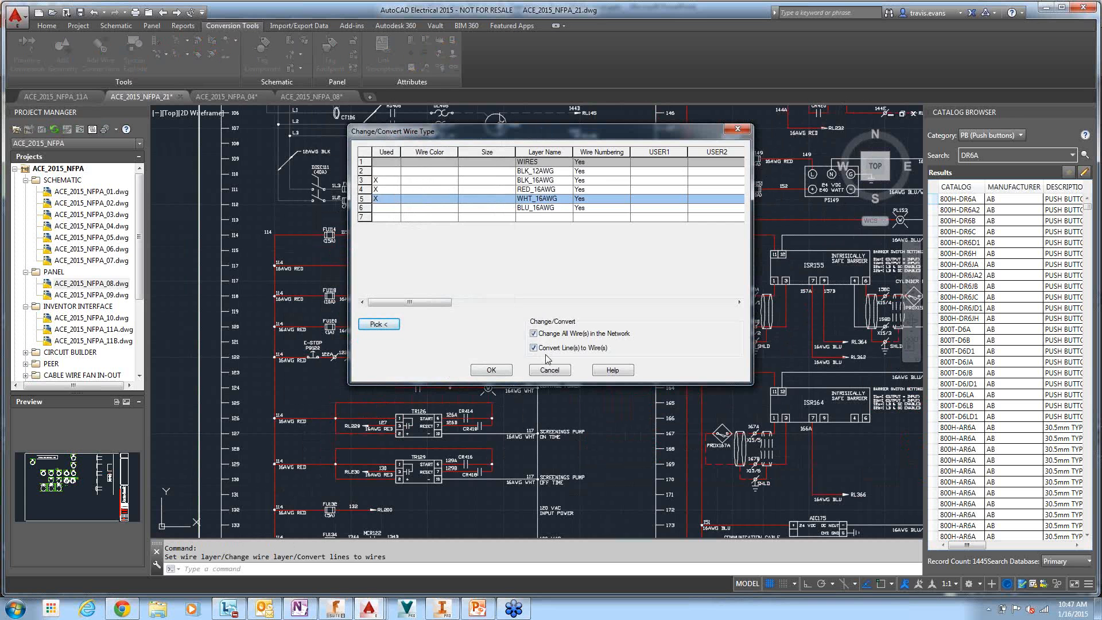
pyautogui.click(545, 371)
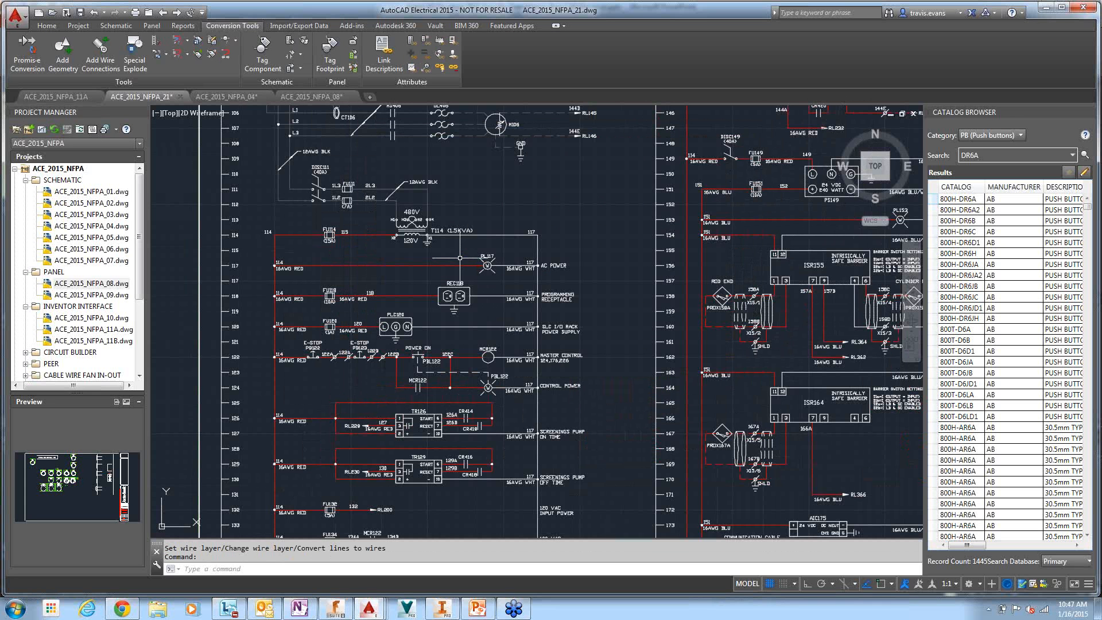
# Check the properties of the first ladder's 100 line reference text and clear the selection.
pyautogui.scroll(-2, 471, 264)
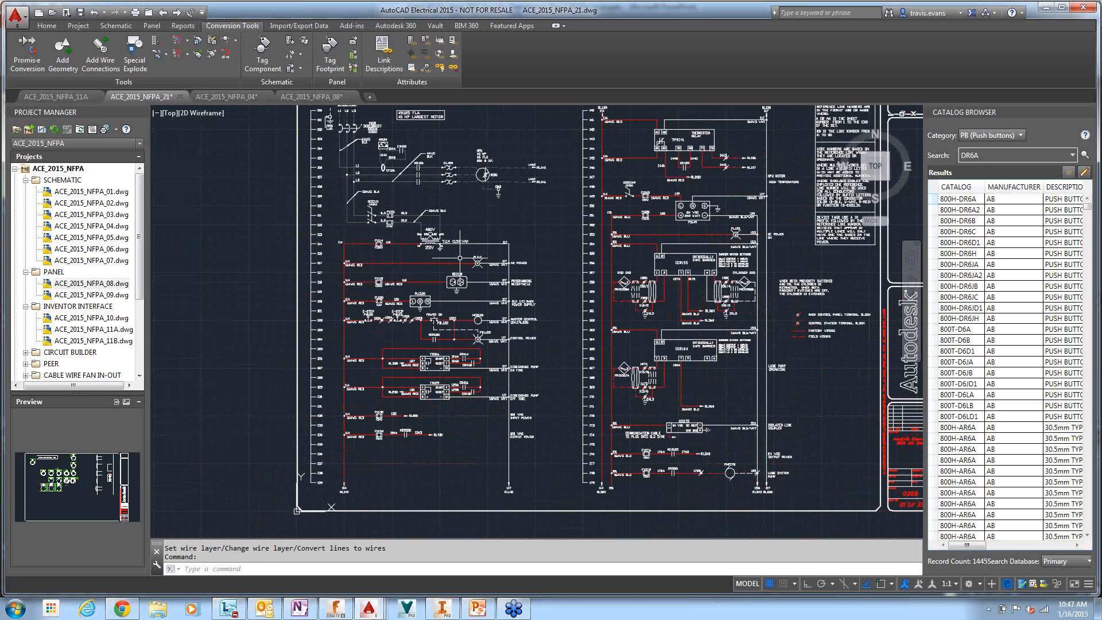
pyautogui.moveTo(457, 220); pyautogui.dragTo(468, 242, button='middle')
pyautogui.scroll(4, 328, 131)
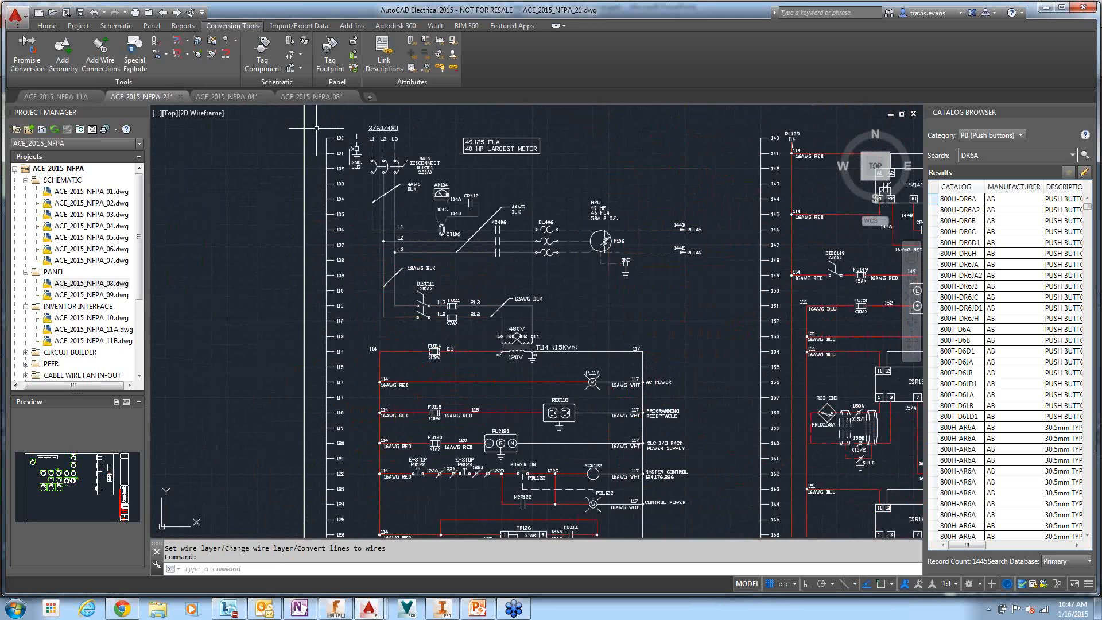
pyautogui.rightClick(354, 144)
pyautogui.click(391, 437)
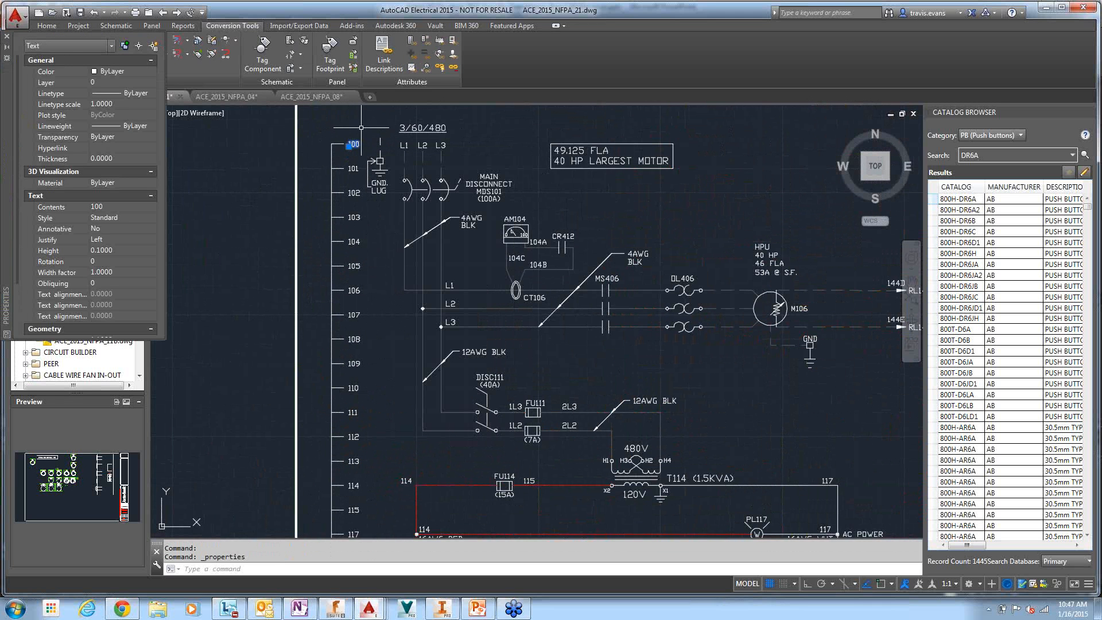
pyautogui.click(7, 36)
pyautogui.press('Escape')
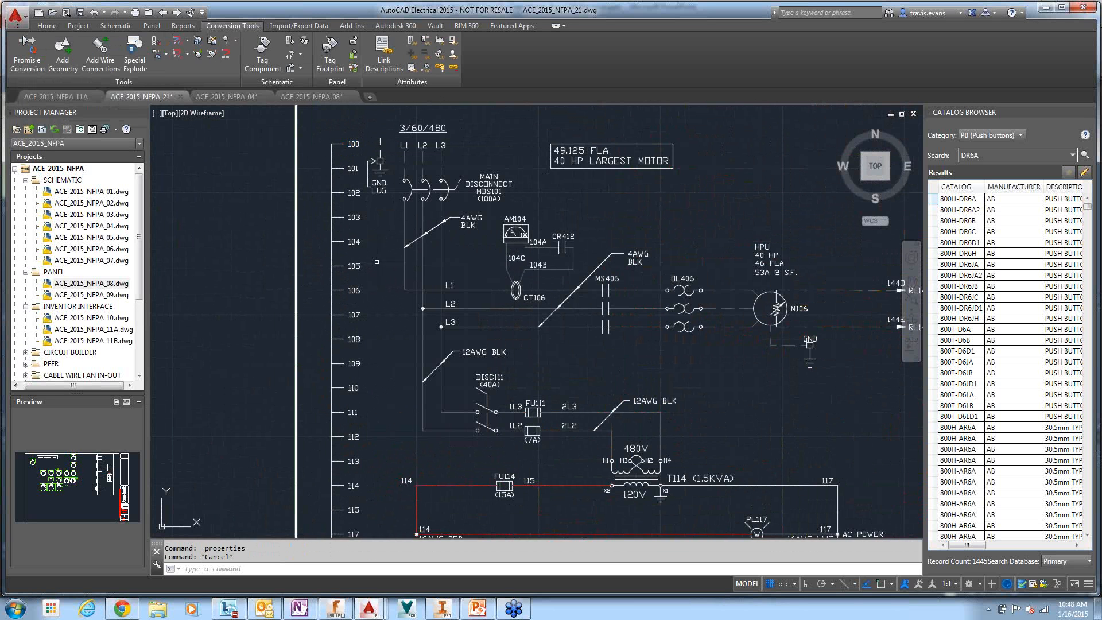
# Pick the line reference texts 100 and 140 as the first references of the two ladders to convert.
pyautogui.click(157, 41)
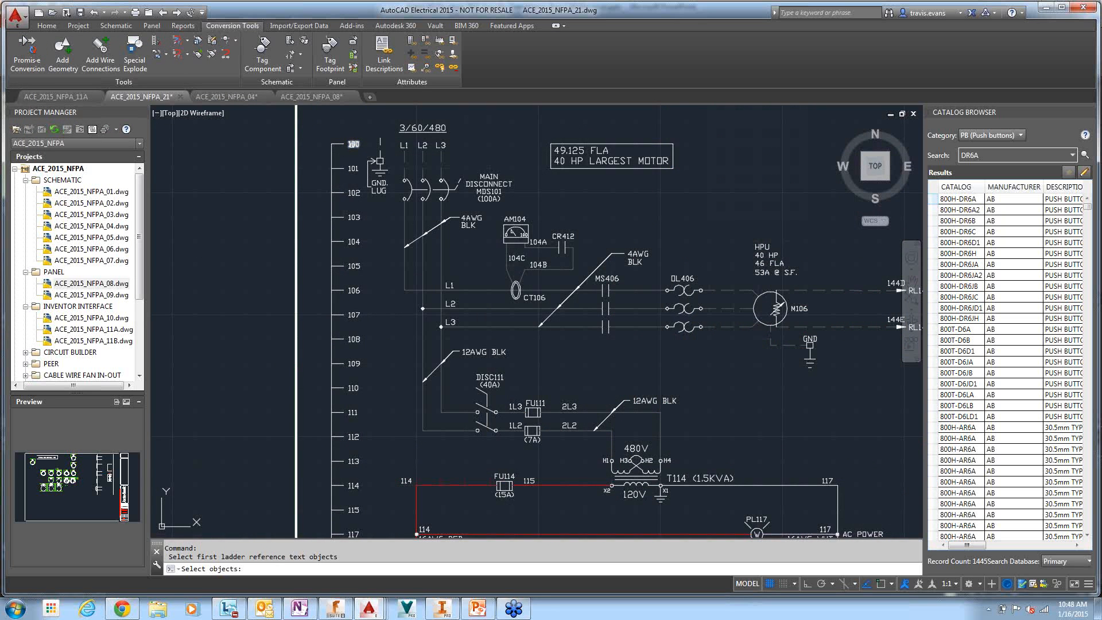
pyautogui.click(352, 144)
pyautogui.scroll(-2, 409, 171)
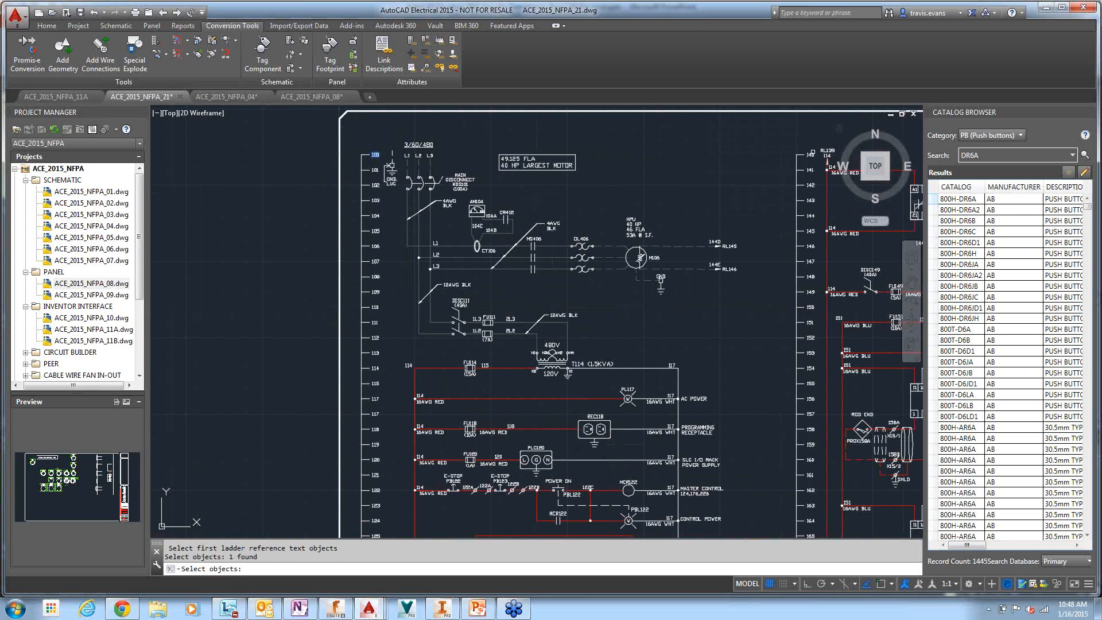
pyautogui.click(810, 155)
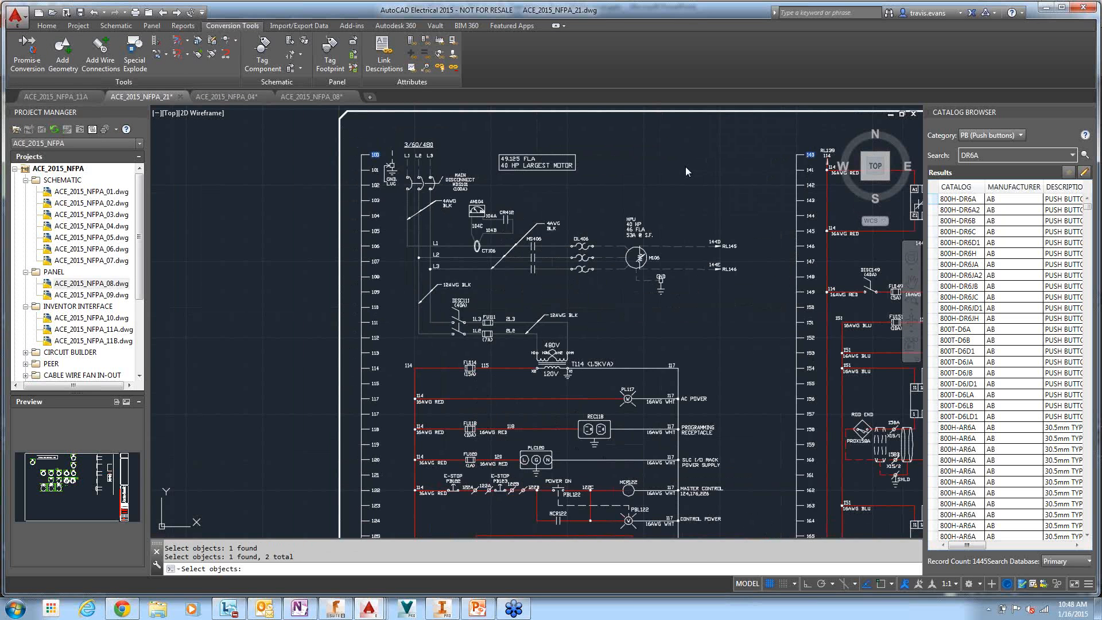
pyautogui.press('Return')
# Set the rung spacing to 0.5 and the rung count to 40 for both ladders, and end the ladder conversion.
pyautogui.write('.5')
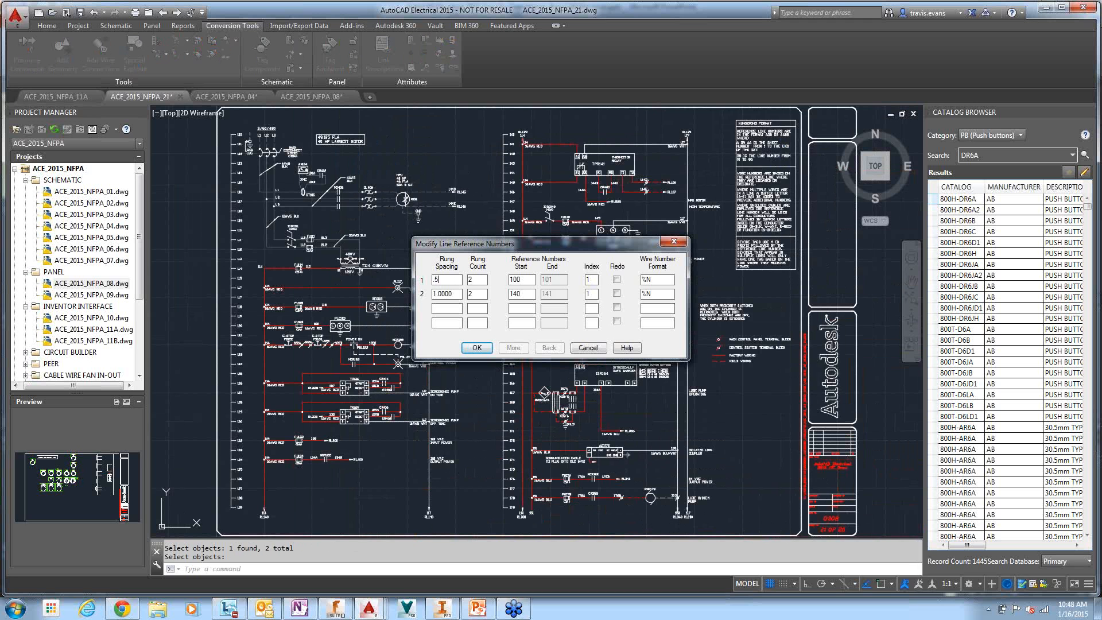
pyautogui.doubleClick(476, 282)
pyautogui.write('40')
pyautogui.doubleClick(445, 293)
pyautogui.write('.5')
pyautogui.doubleClick(476, 293)
pyautogui.write('40')
pyautogui.click(477, 347)
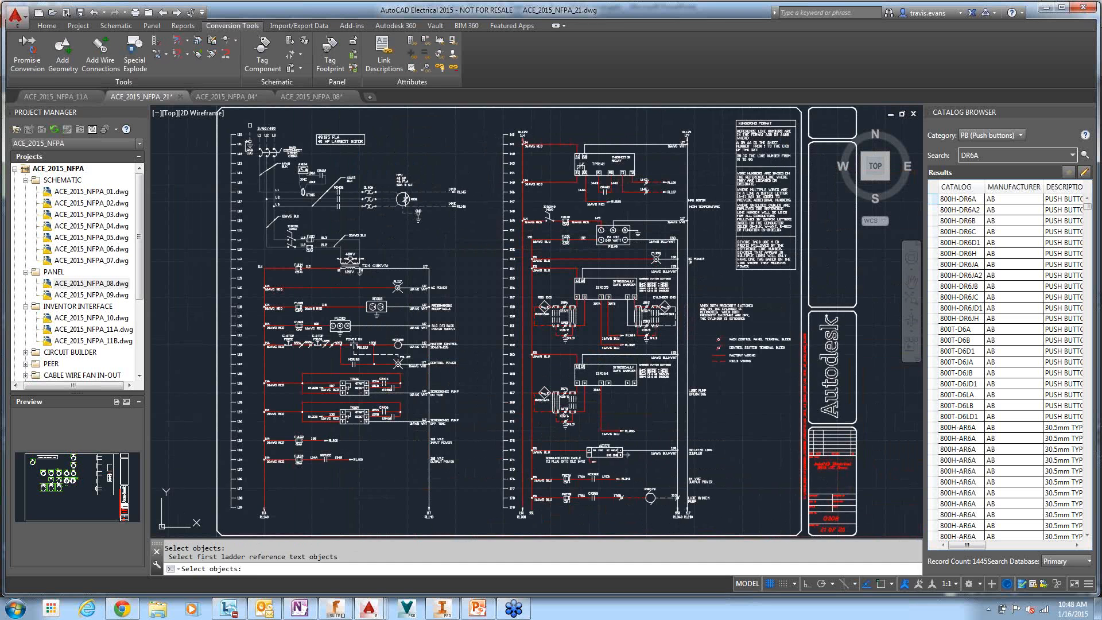
pyautogui.scroll(2, 249, 126)
pyautogui.press('Escape')
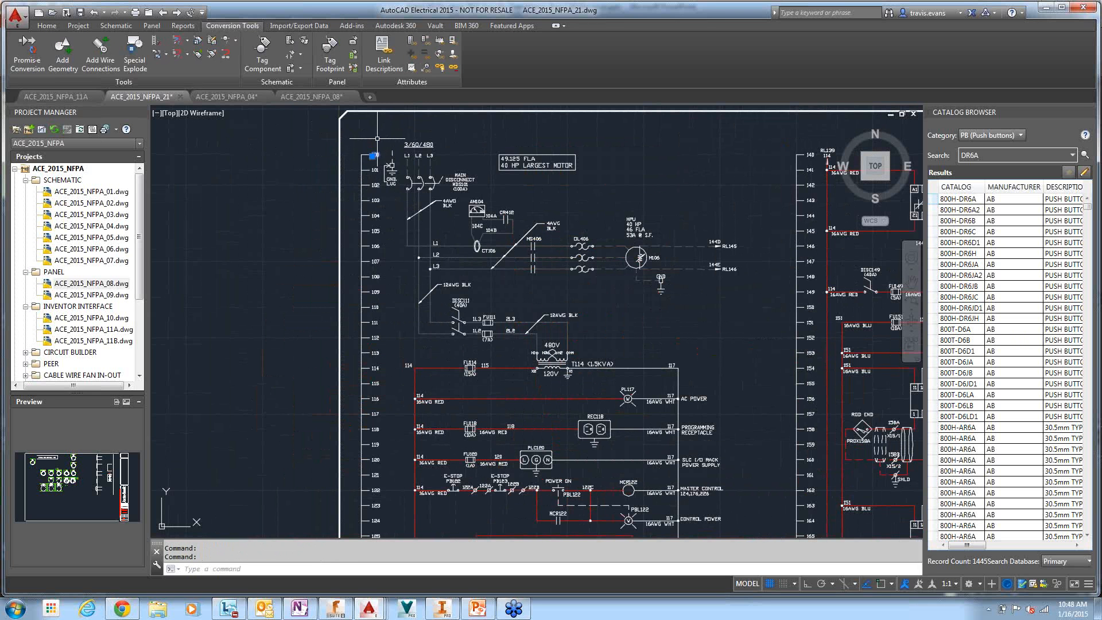
# Review the line reference settings of both ladders by editing the 100 reference, and close them without changes.
pyautogui.rightClick(377, 138)
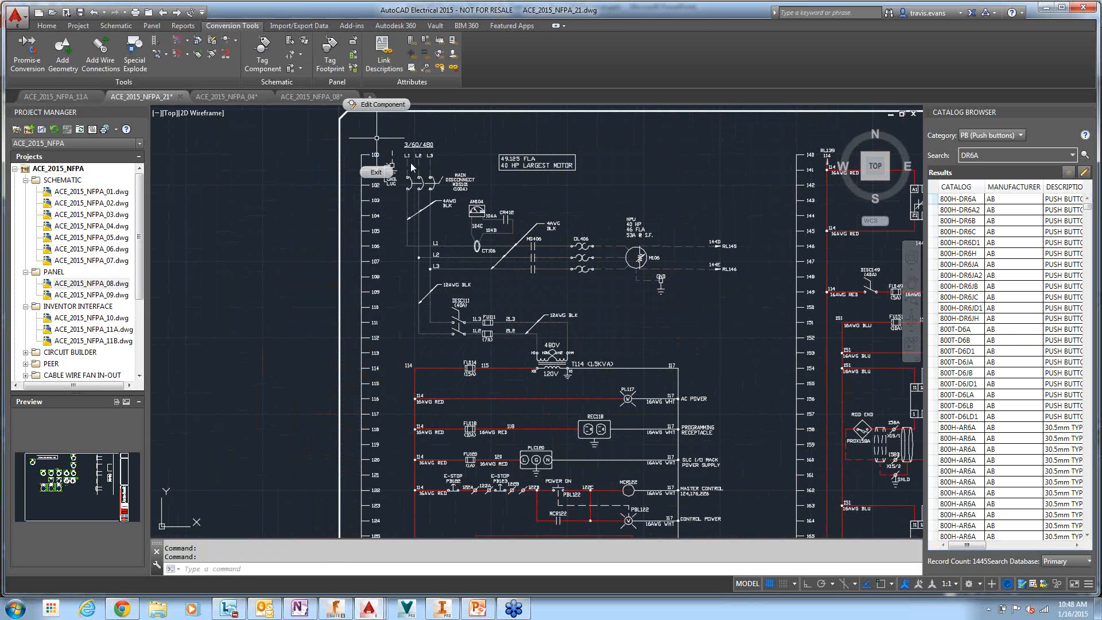
pyautogui.click(376, 105)
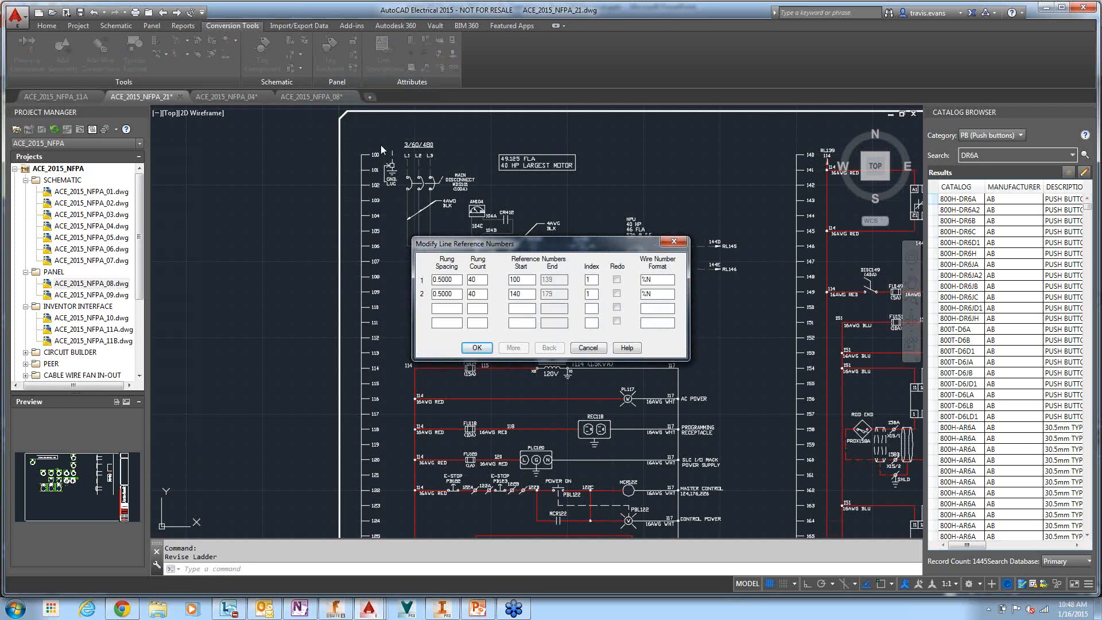
pyautogui.click(477, 348)
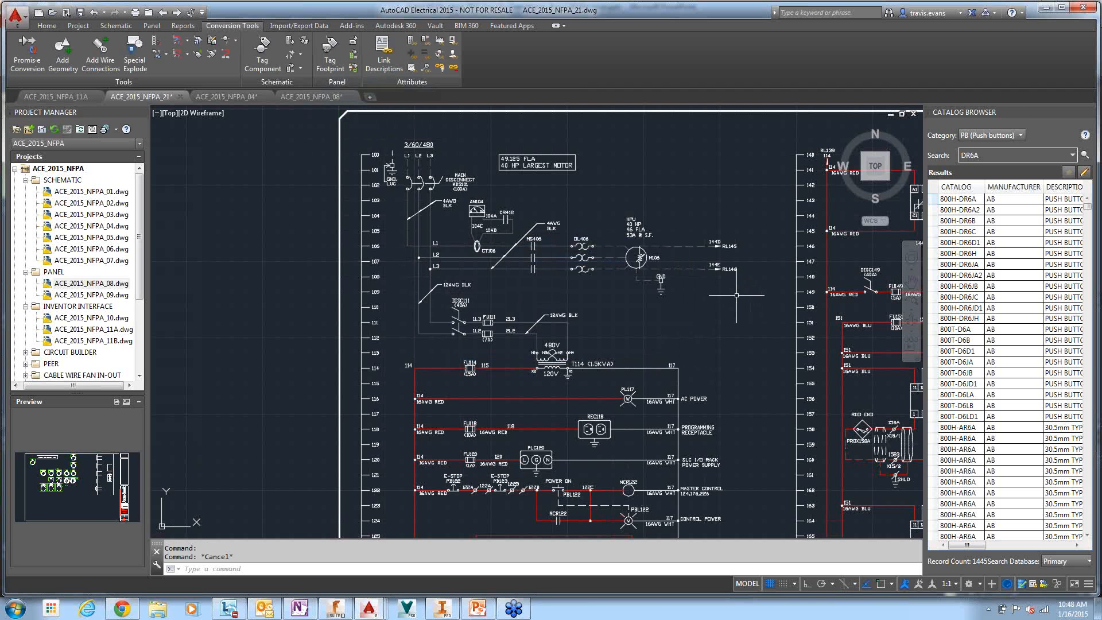
pyautogui.press('Escape')
# Insert wire numbers drawing-wide, tagging and retagging all wires in line reference mode.
pyautogui.scroll(-2, 736, 319)
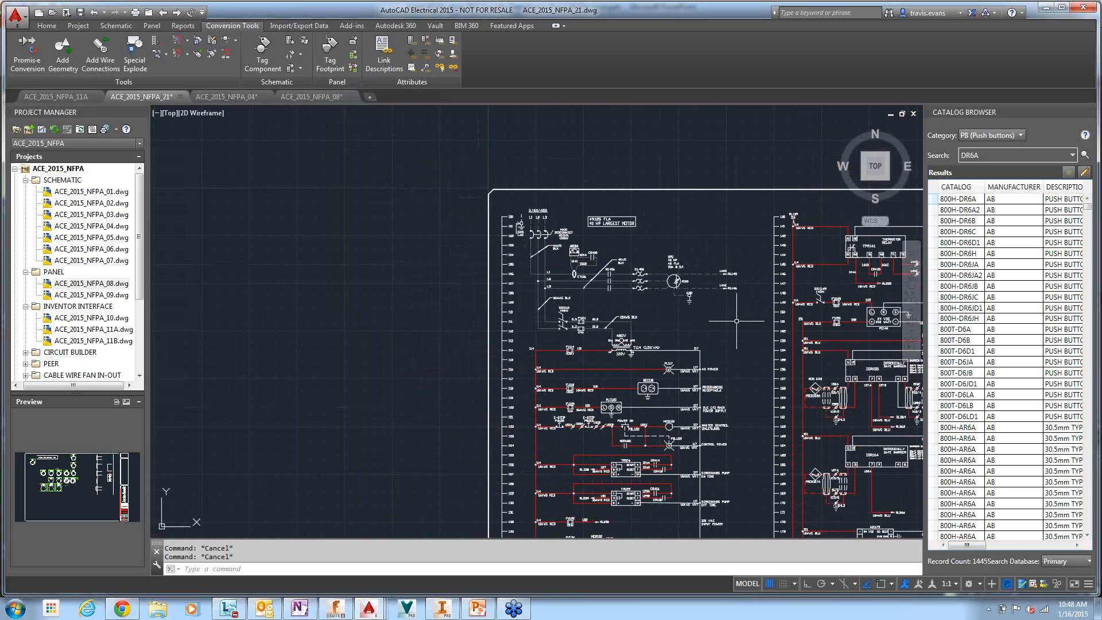
pyautogui.moveTo(736, 319); pyautogui.dragTo(533, 265, button='middle')
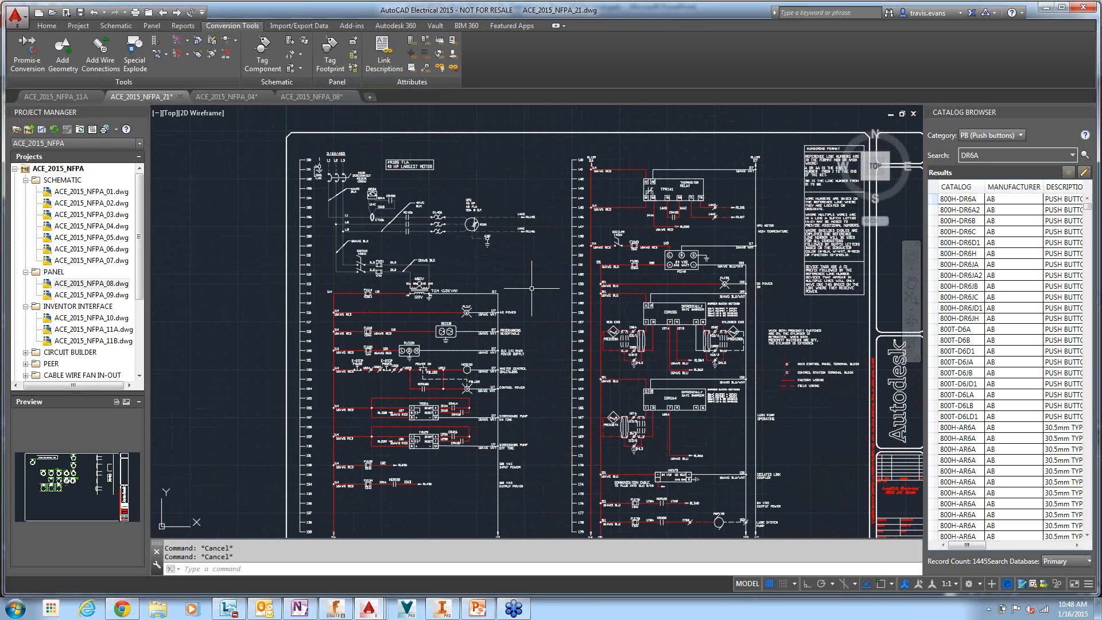
pyautogui.click(121, 27)
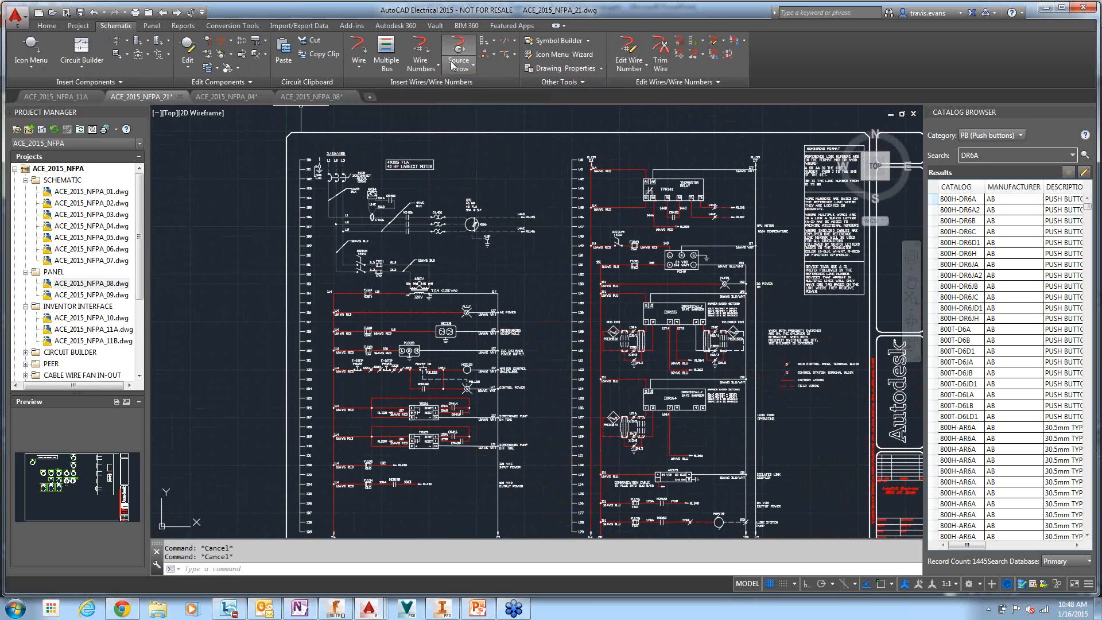
pyautogui.click(438, 70)
pyautogui.click(432, 101)
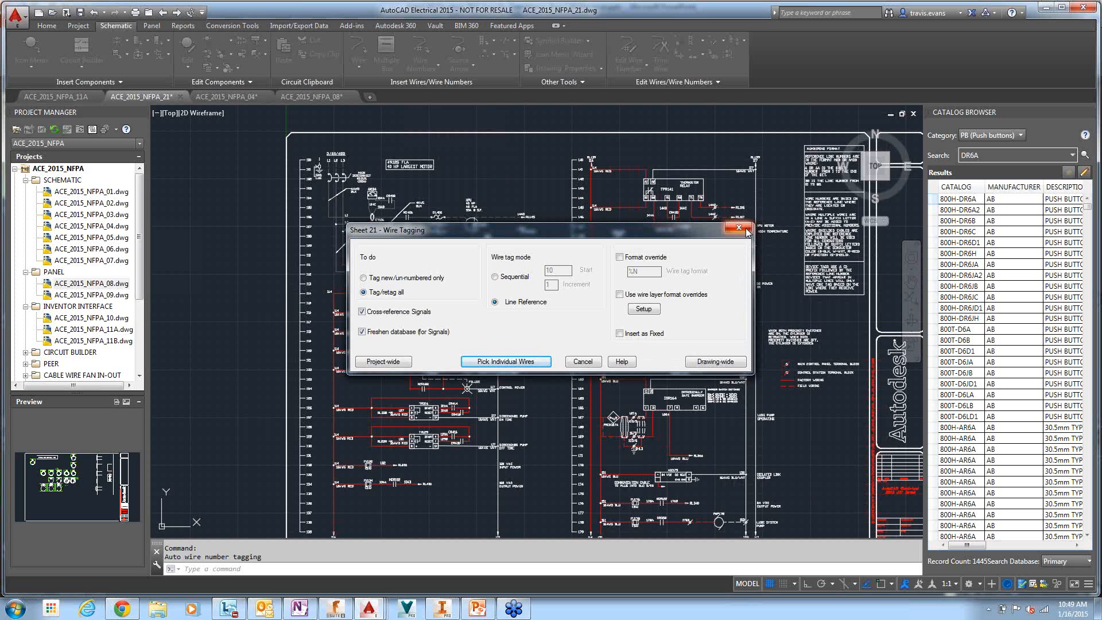
pyautogui.click(710, 362)
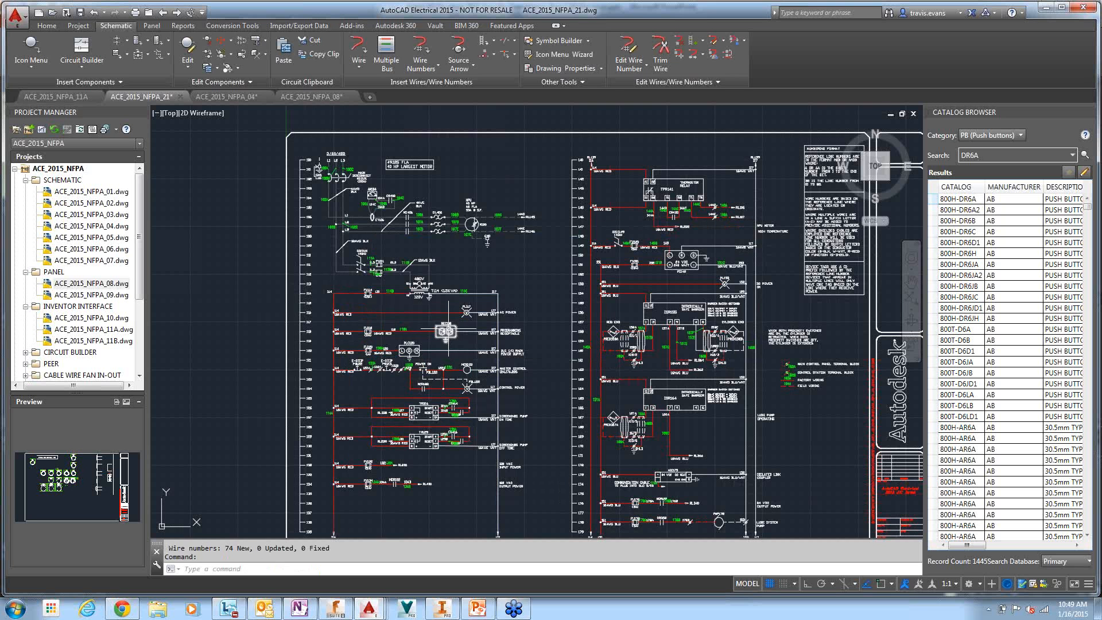
# Inspect the new wire numbers around transformer T114 and undo the drawing-wide wire numbering.
pyautogui.scroll(2, 397, 275)
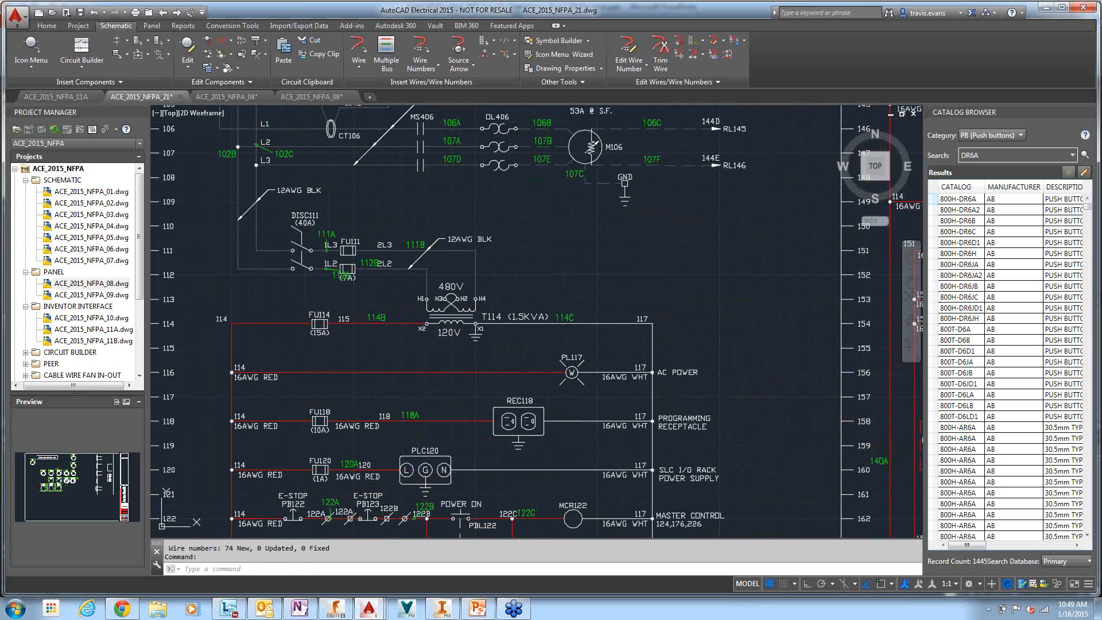
pyautogui.hotkey('ctrl', 'z')
pyautogui.hotkey('ctrl', 'z')
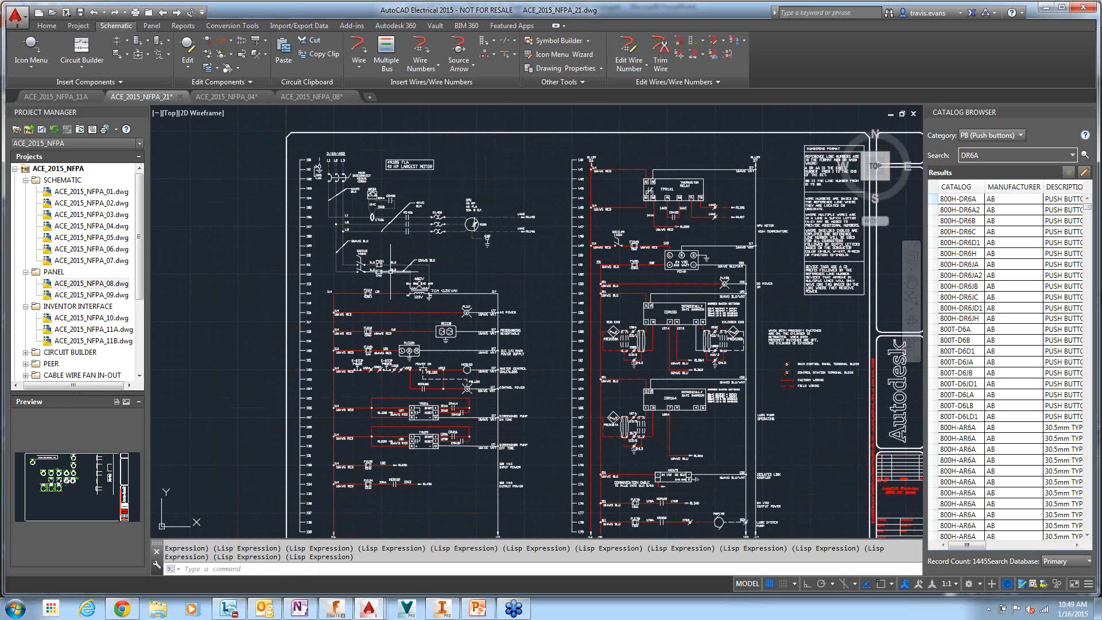
pyautogui.scroll(6, 378, 271)
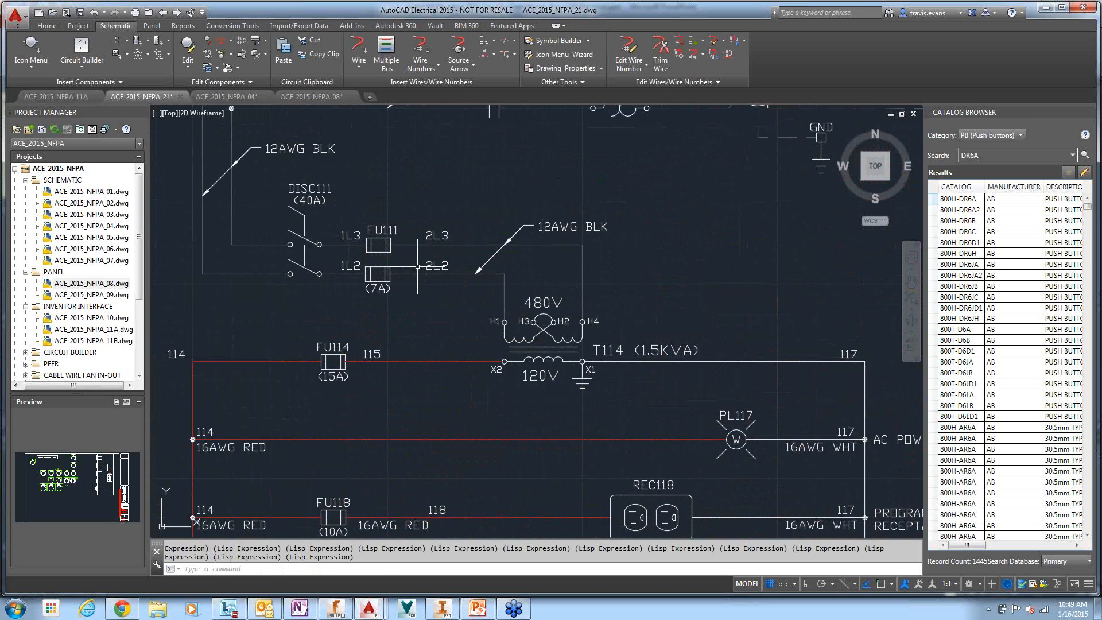
# Move both wire segments running from fuse FU111 (2L2) to transformer terminal H1 onto layer 0.
pyautogui.click(516, 293)
pyautogui.click(497, 273)
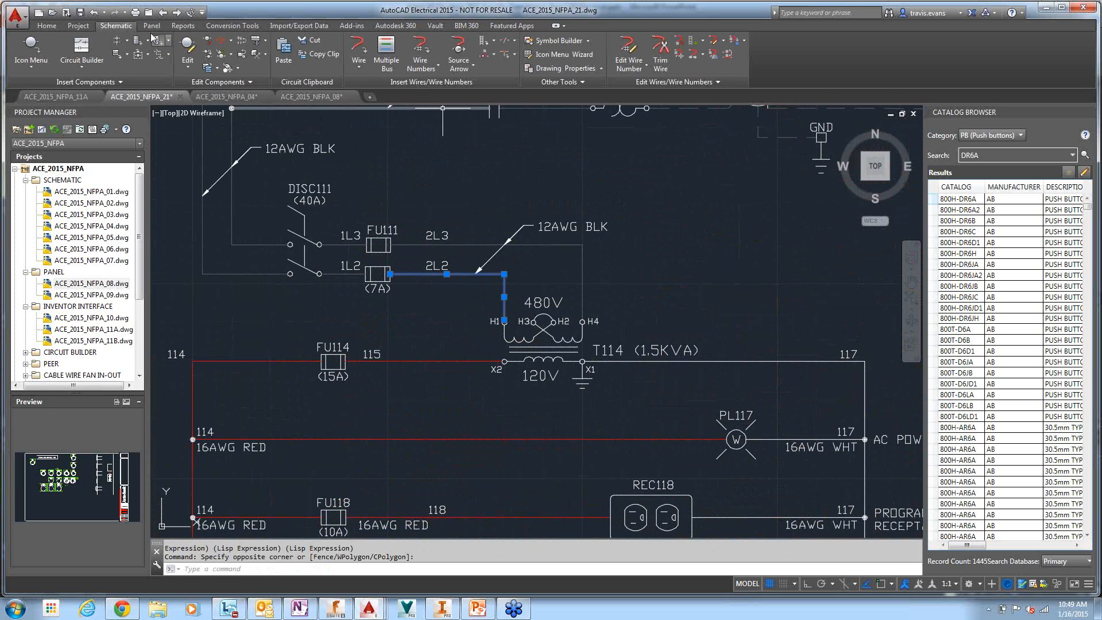
pyautogui.click(50, 27)
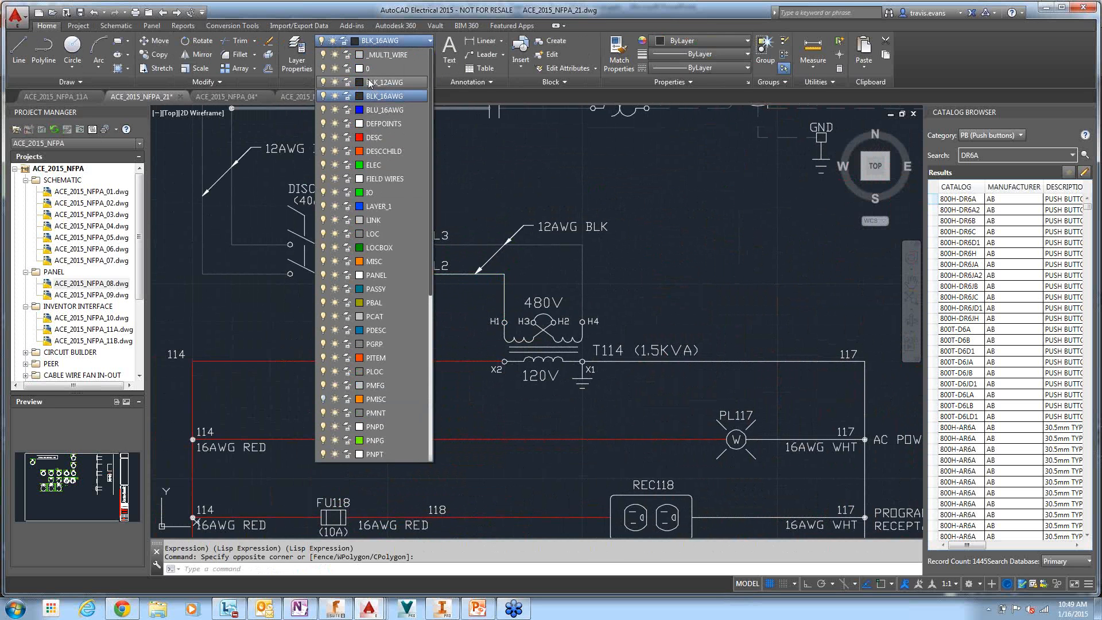
pyautogui.click(369, 69)
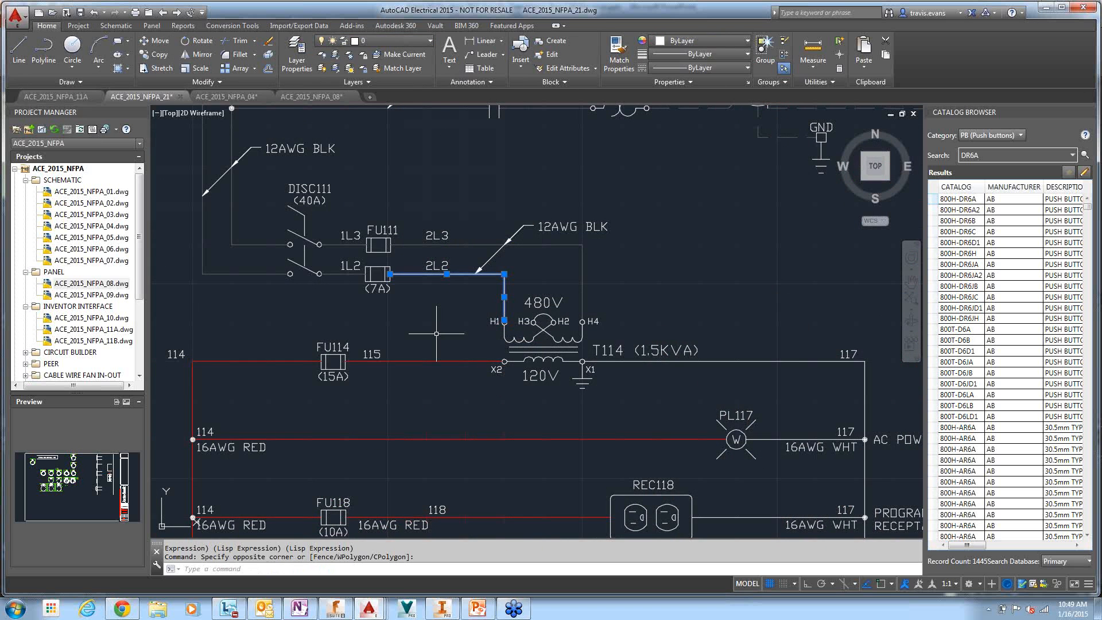
pyautogui.press('Escape')
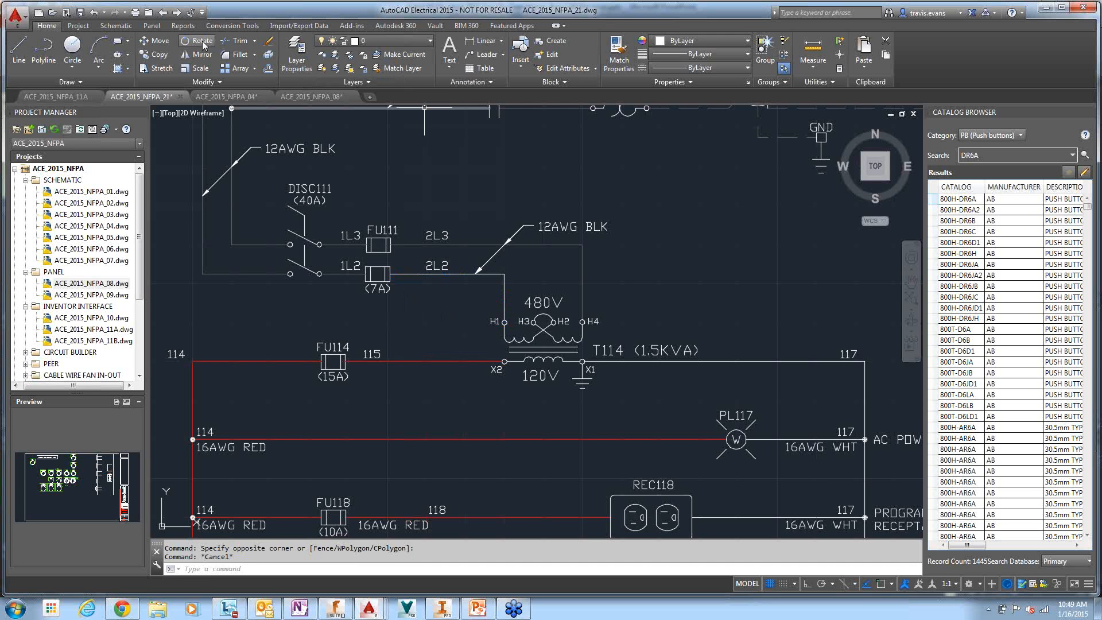
# Convert the plain texts 1L3, 2L3 and 1L2 around fuse FU111 into wire numbers on their adjacent wires.
pyautogui.click(224, 26)
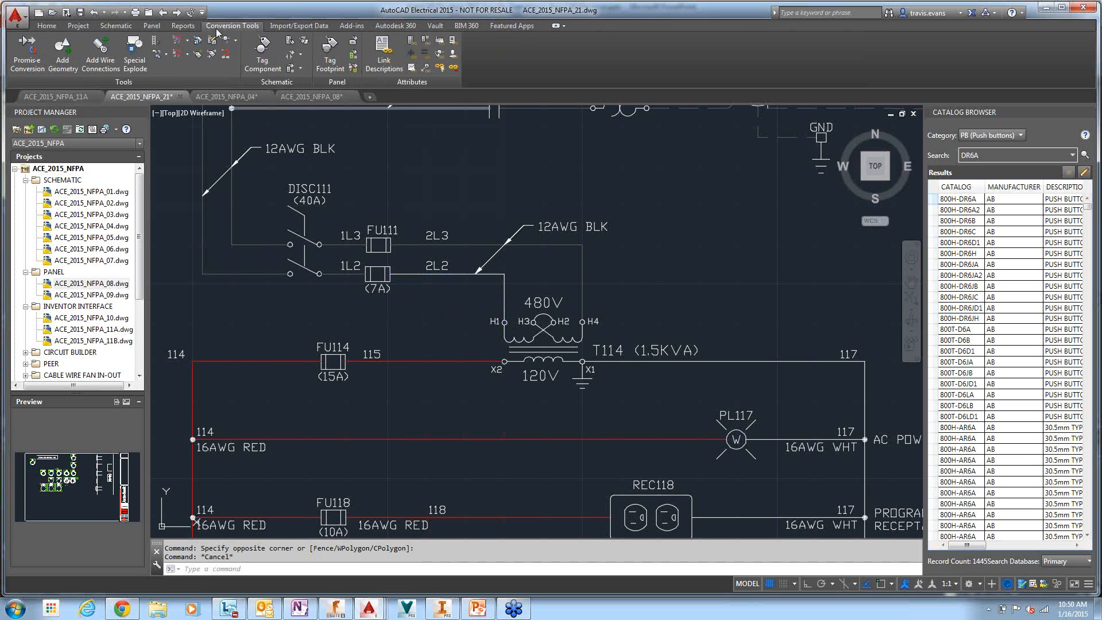
pyautogui.click(188, 40)
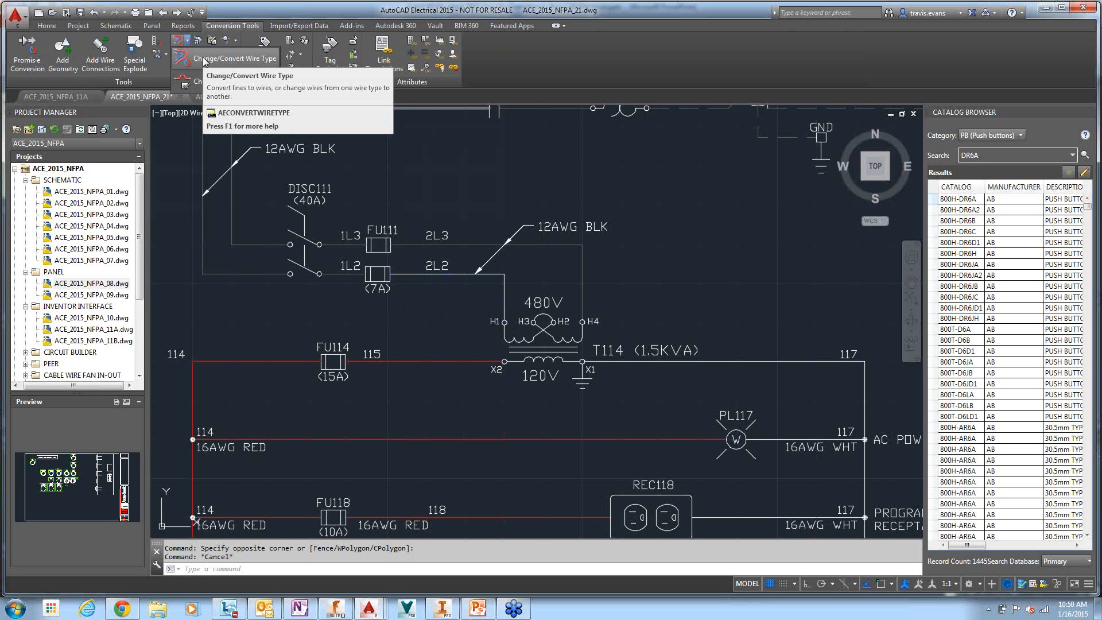
pyautogui.click(202, 57)
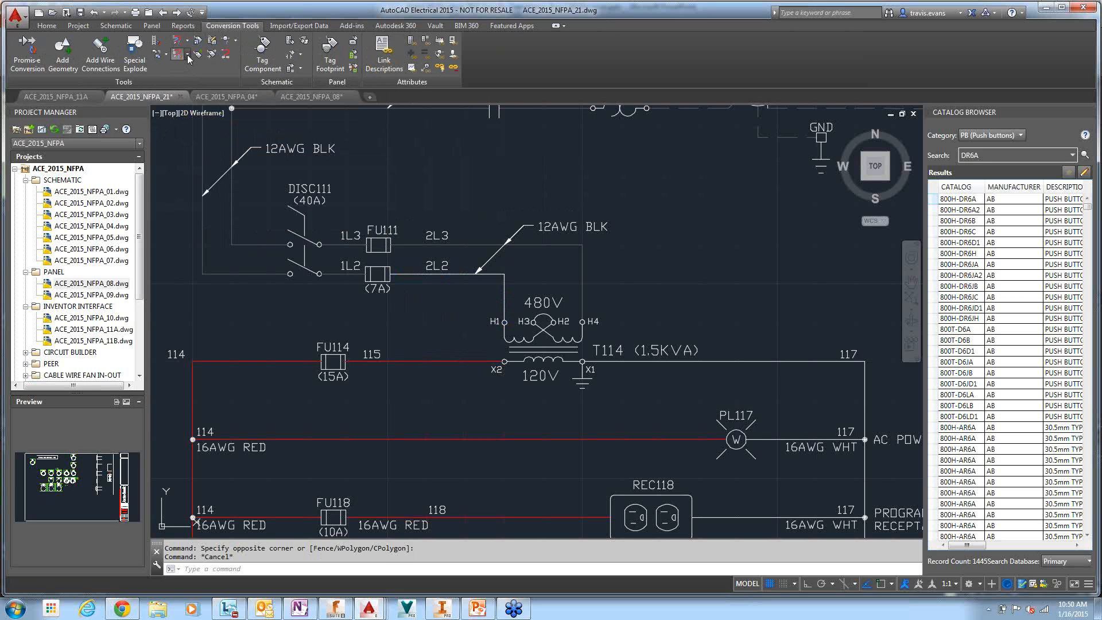
pyautogui.click(187, 54)
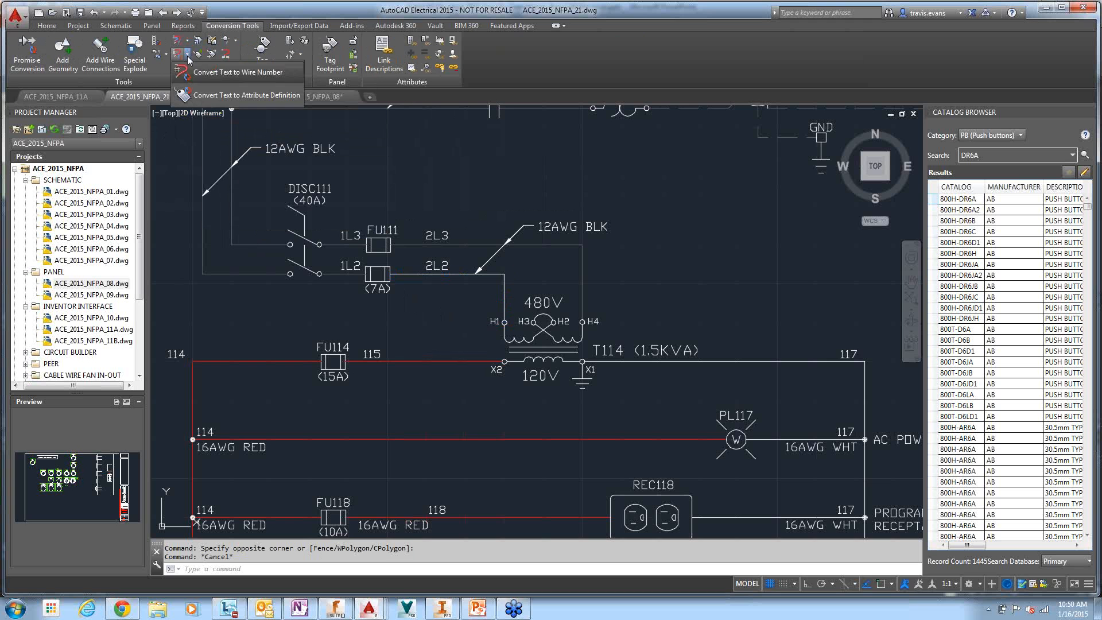
pyautogui.click(260, 72)
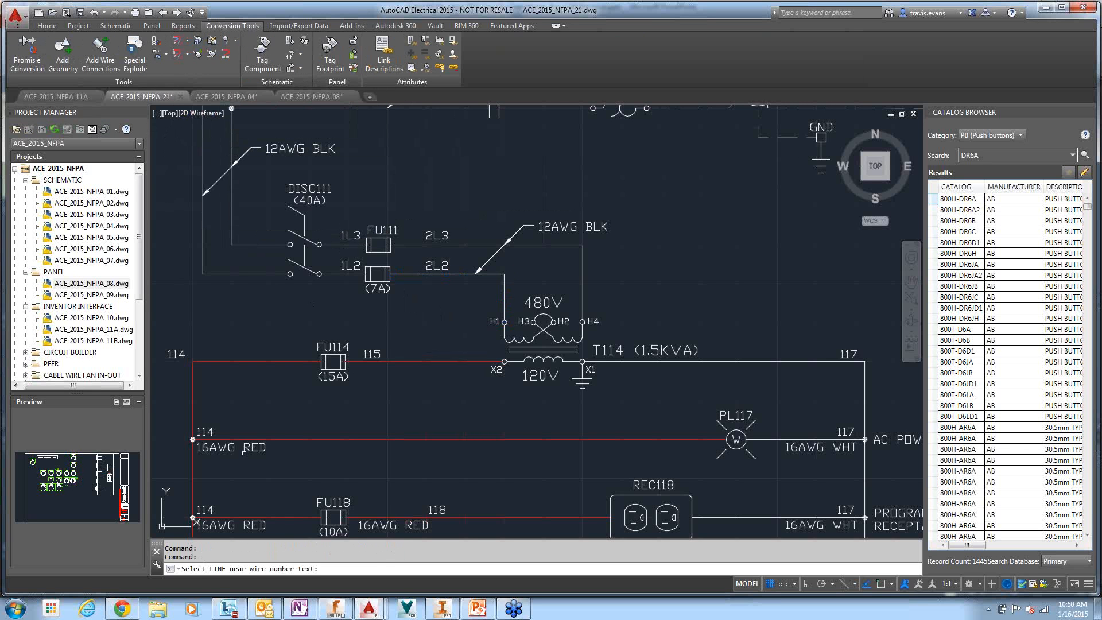
pyautogui.click(348, 246)
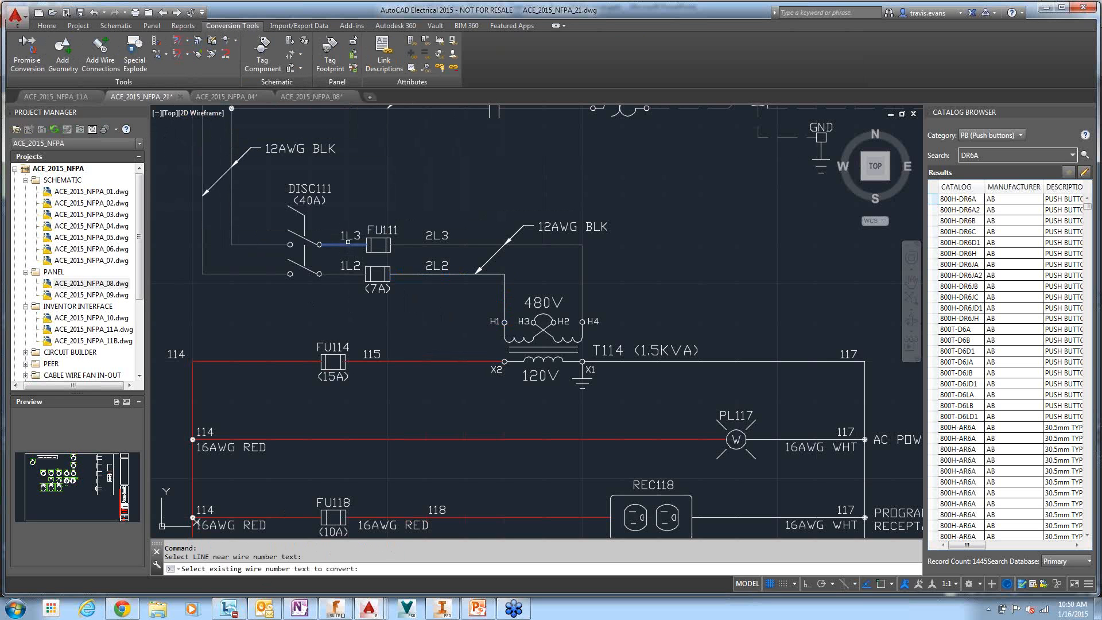
pyautogui.click(350, 236)
pyautogui.click(417, 244)
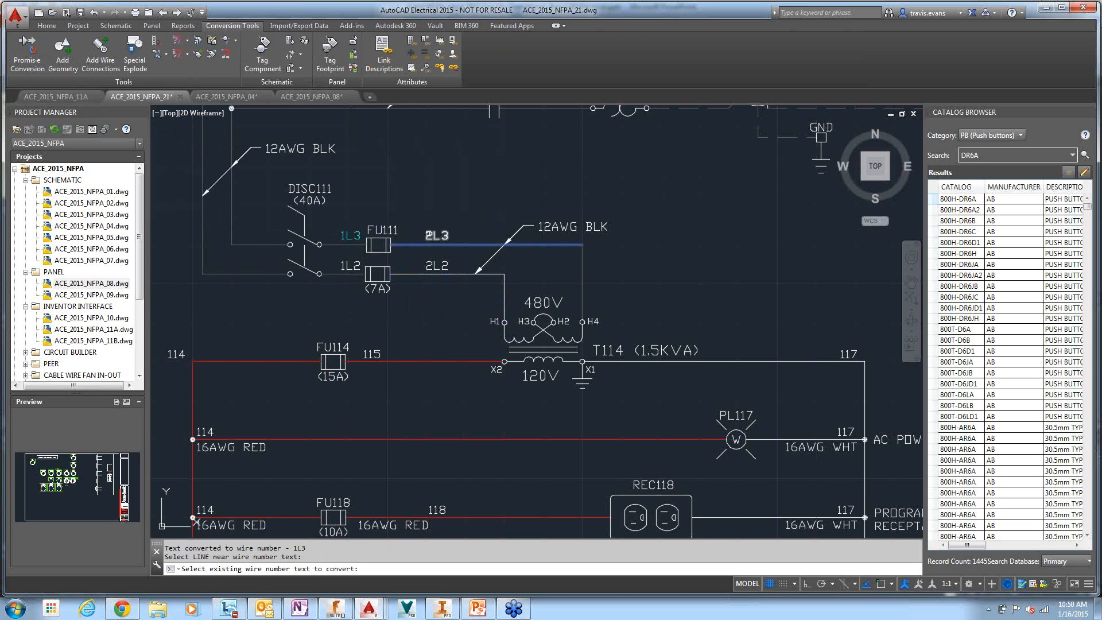
pyautogui.click(436, 235)
pyautogui.click(342, 273)
pyautogui.click(343, 267)
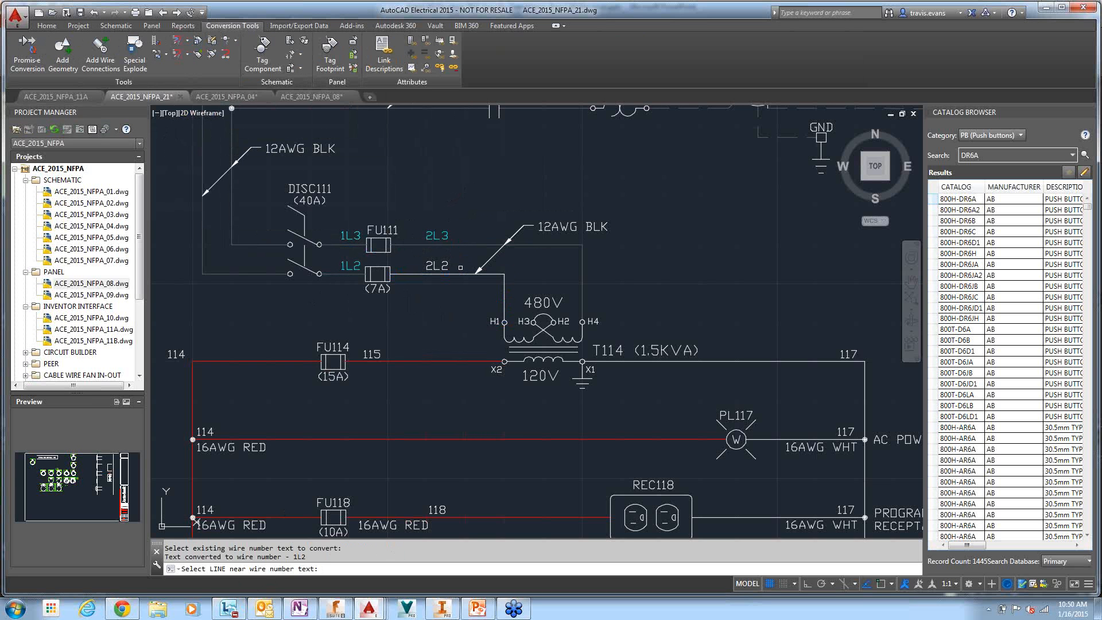
# Convert the lines from fuse FU111 to terminal H1 to BLK_16AWG wires, and the 2L2 text to their wire number.
pyautogui.click(460, 274)
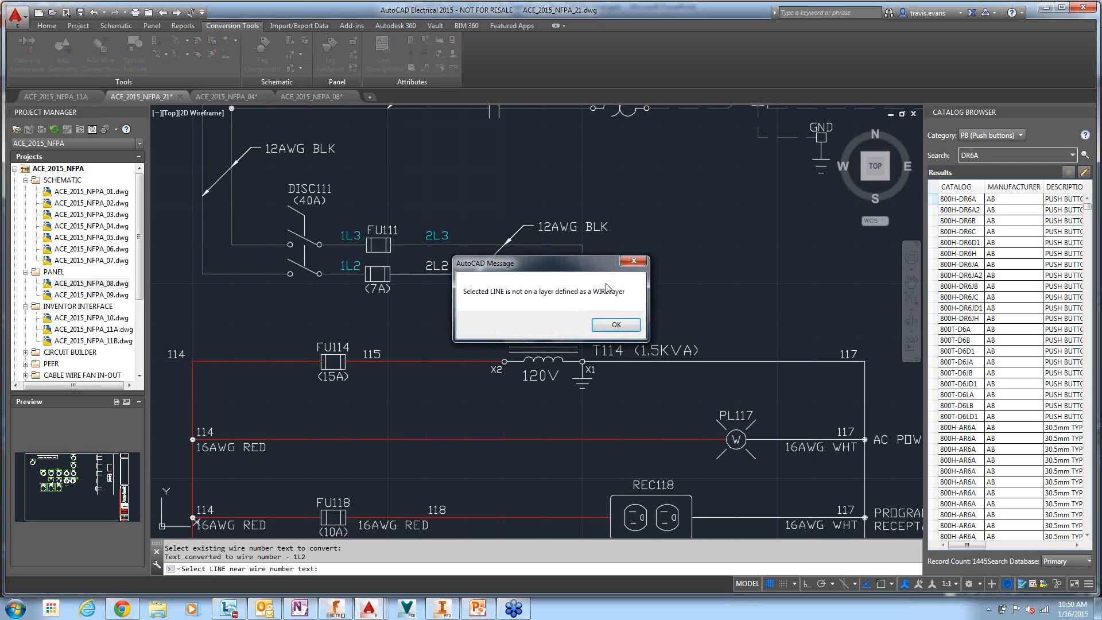
pyautogui.click(616, 325)
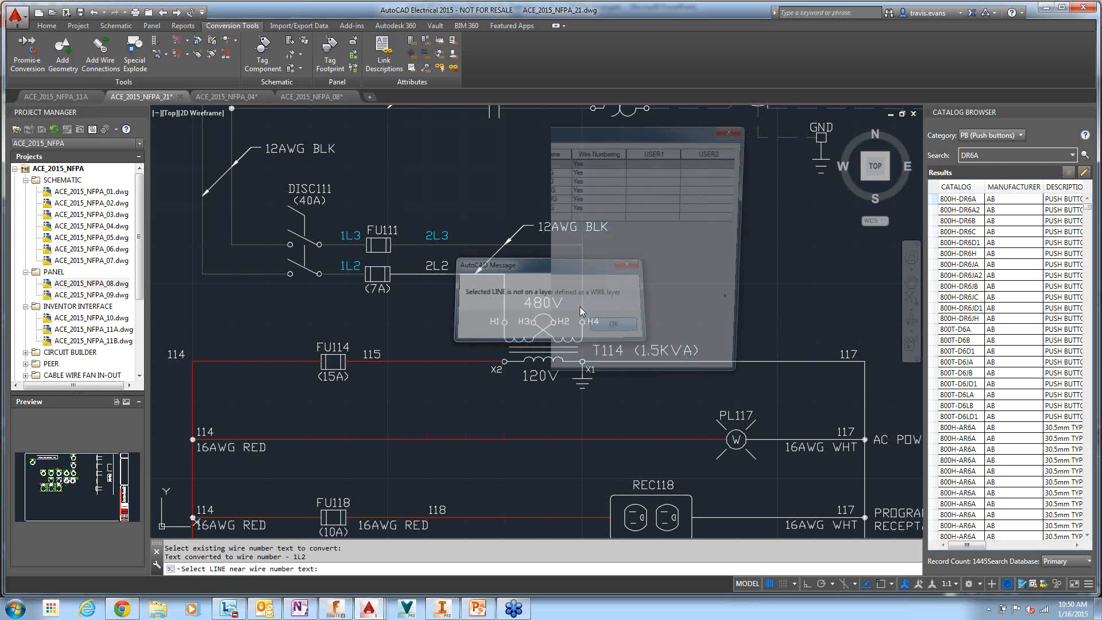
pyautogui.click(552, 184)
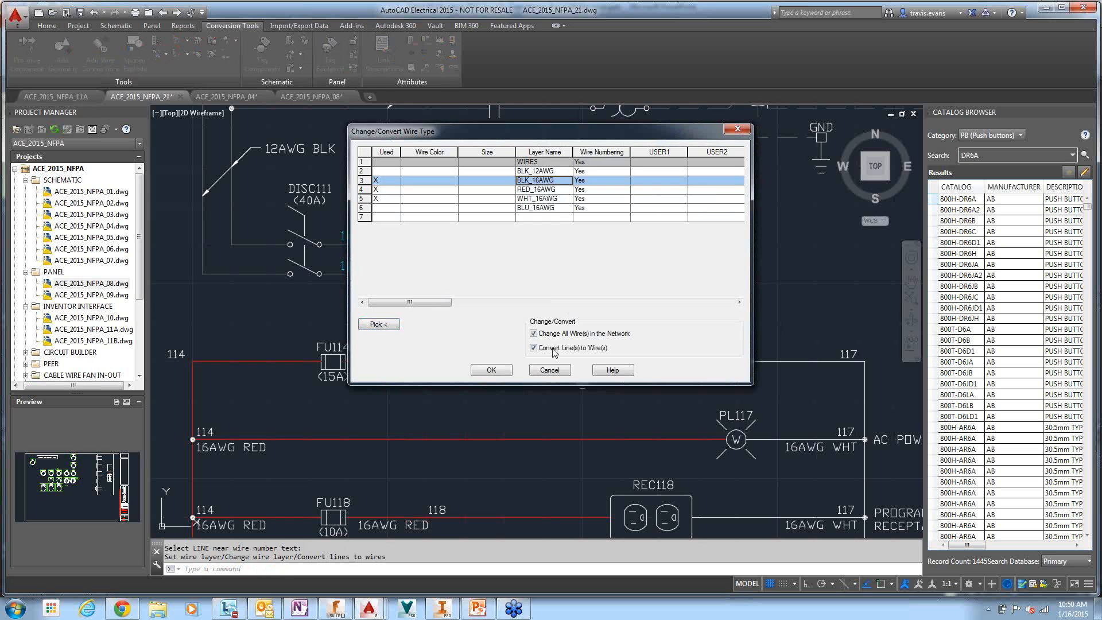
pyautogui.click(495, 370)
pyautogui.click(505, 292)
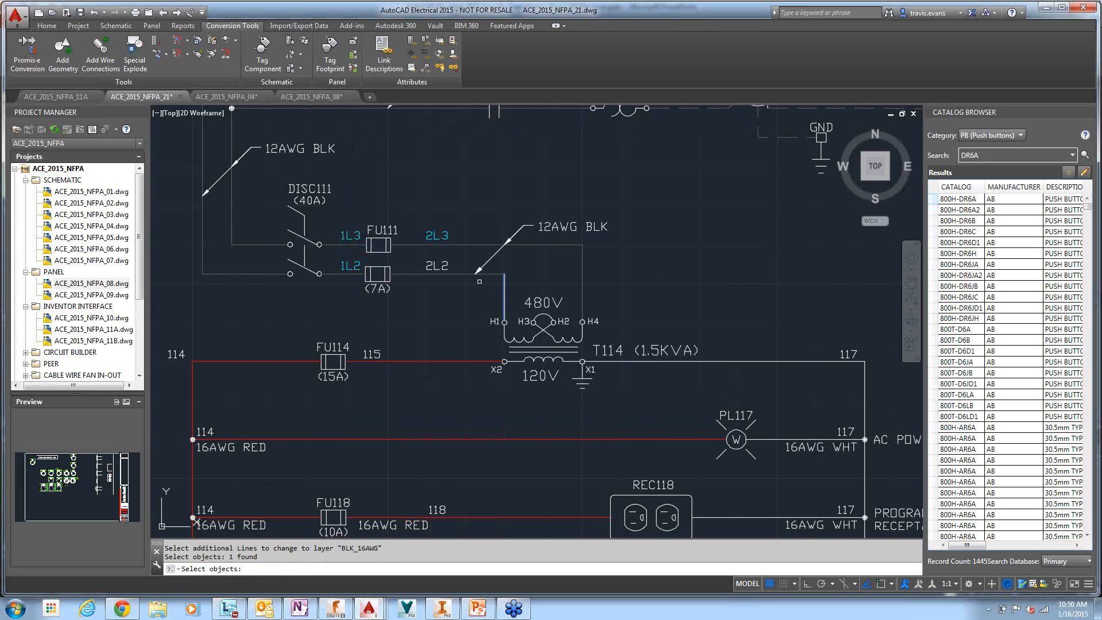
pyautogui.click(454, 274)
pyautogui.press('Return')
pyautogui.click(445, 264)
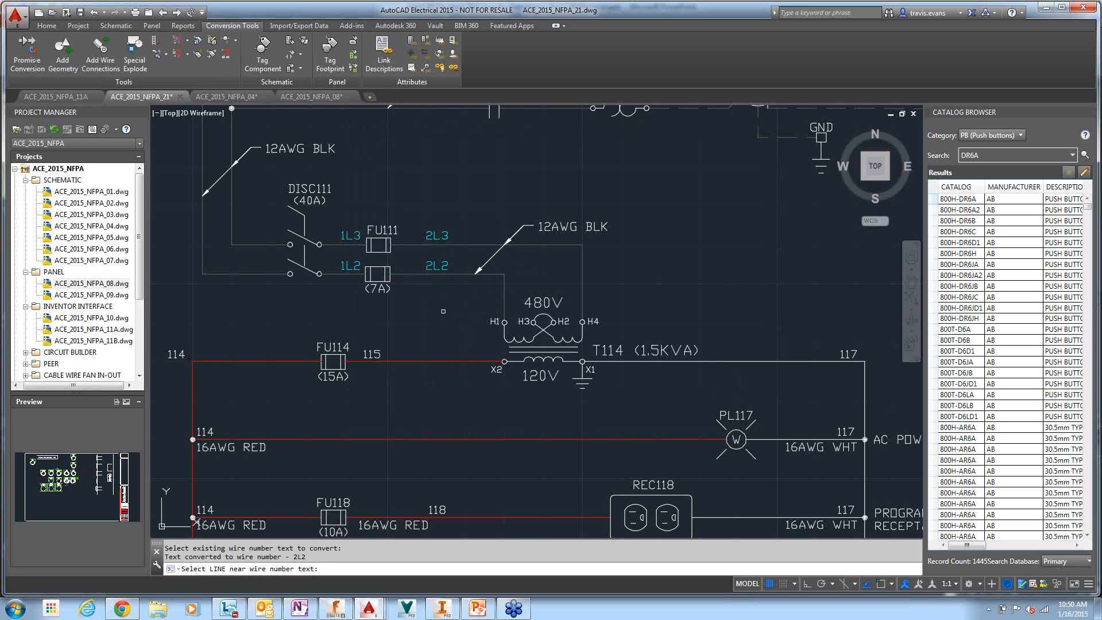
pyautogui.press('Return')
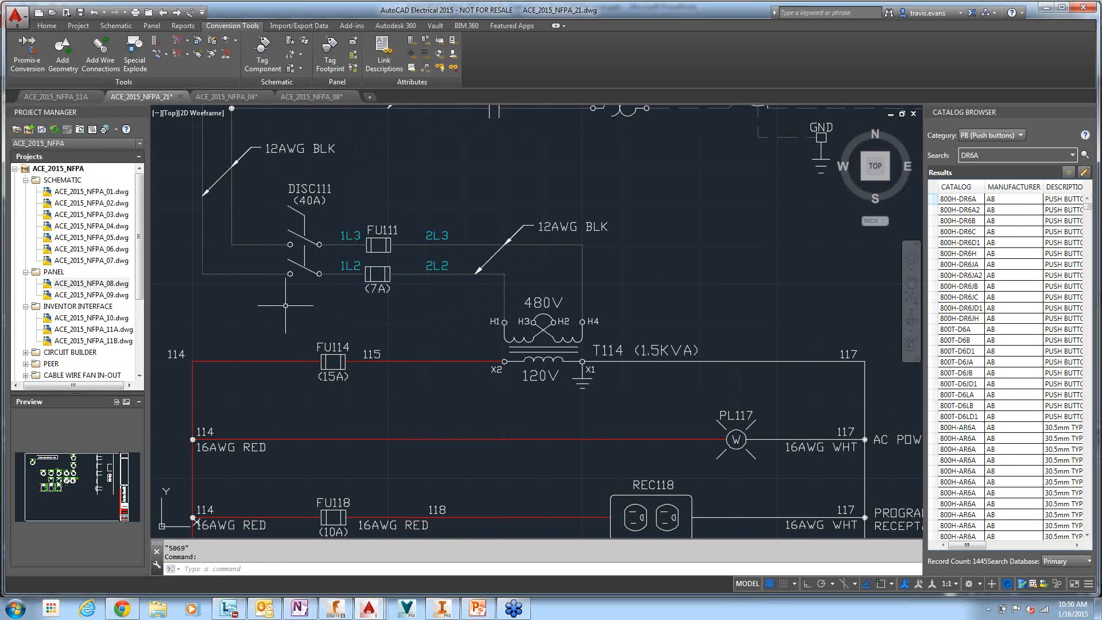
pyautogui.scroll(-4, 285, 305)
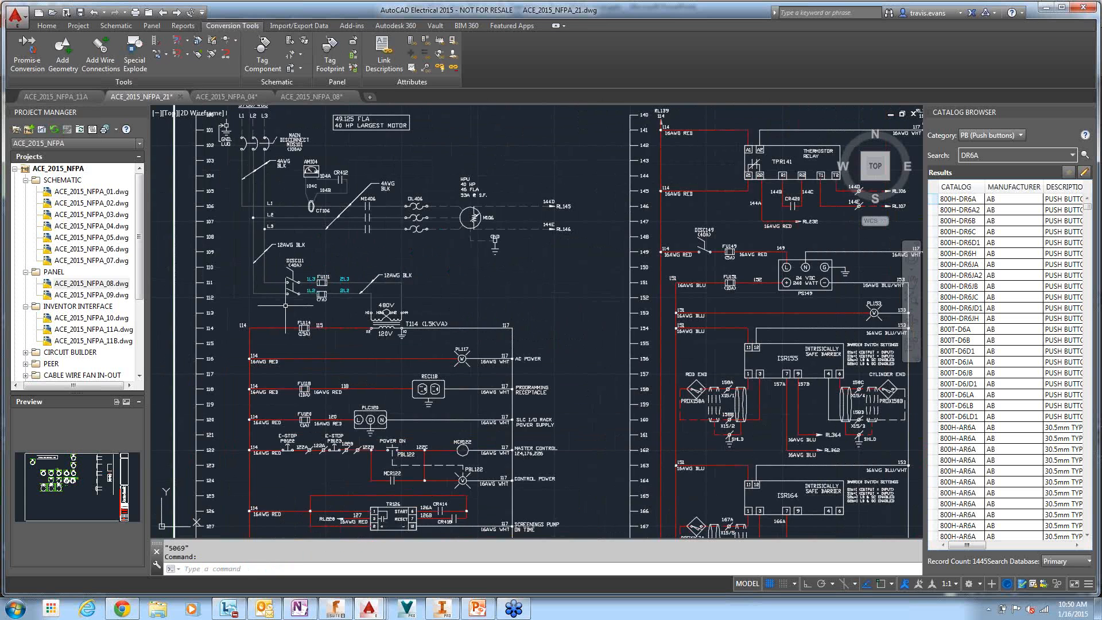
pyautogui.scroll(-3, 285, 305)
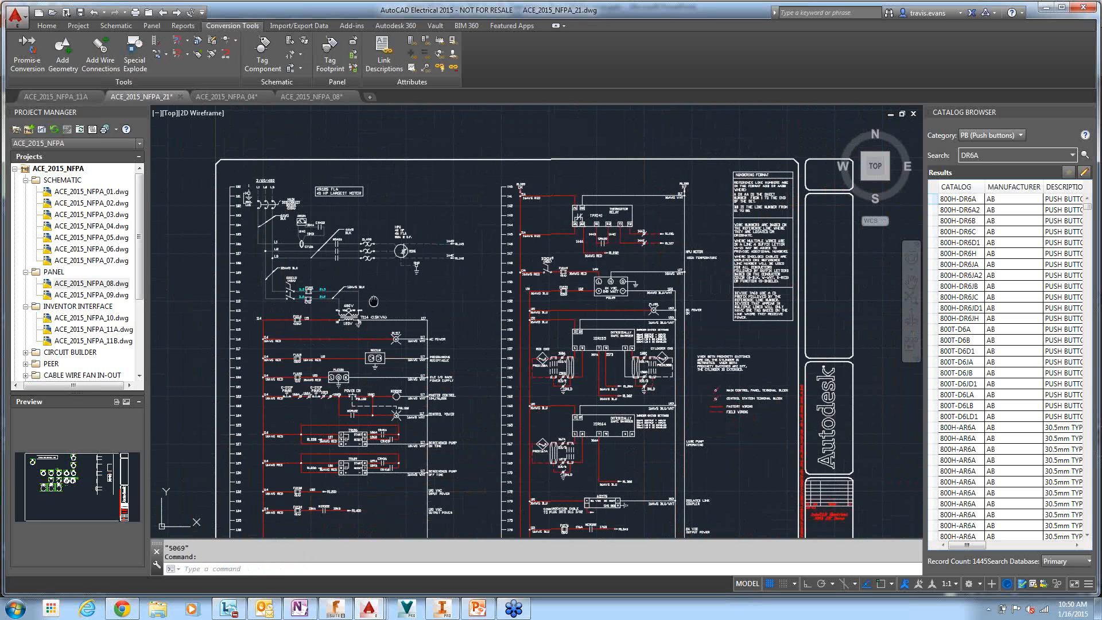
pyautogui.moveTo(373, 300); pyautogui.dragTo(382, 267, button='middle')
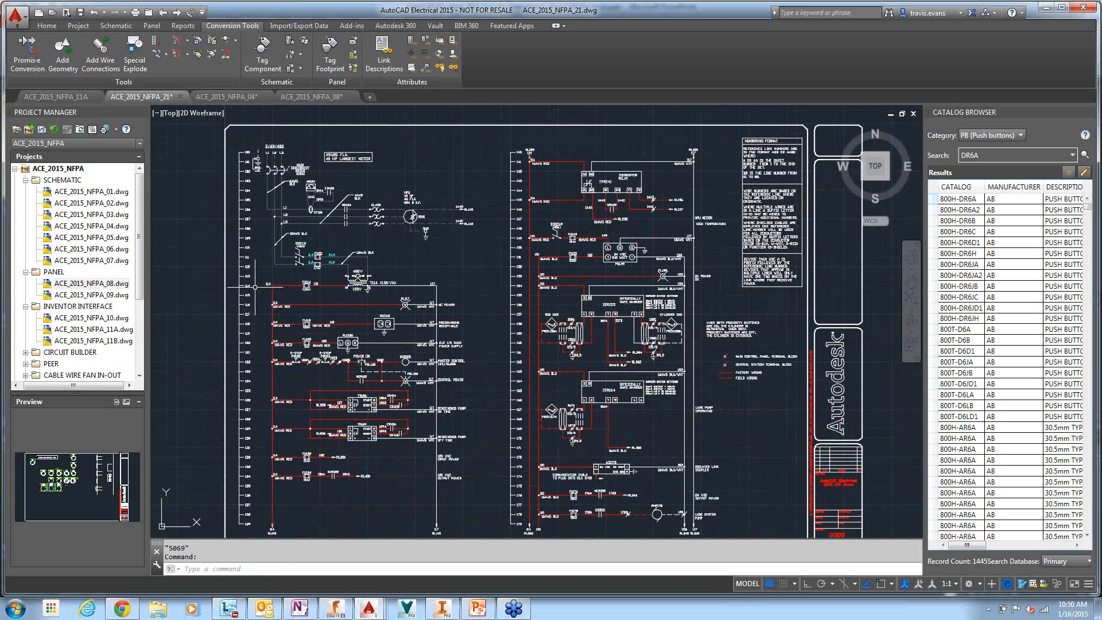
pyautogui.scroll(2, 254, 285)
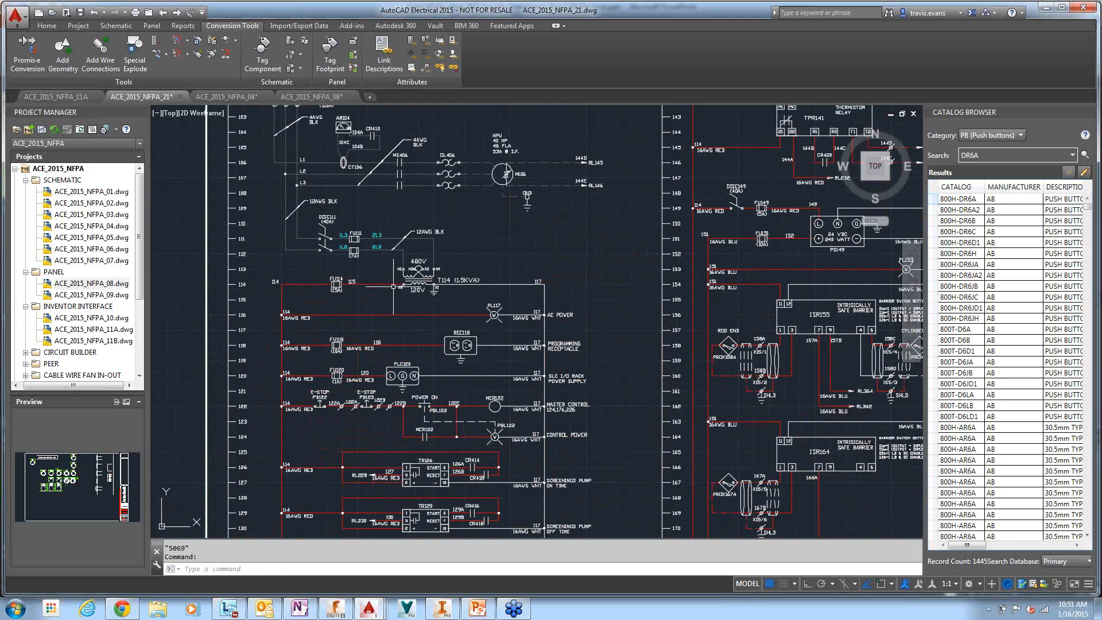
pyautogui.scroll(-2, 393, 286)
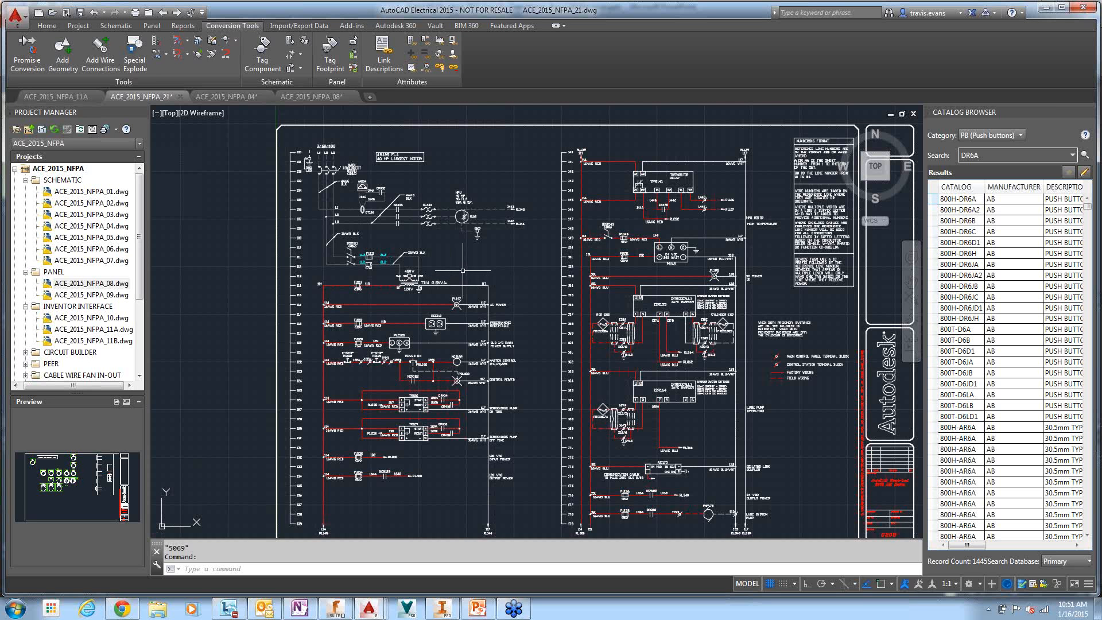
# Go to drawing ACE_2015_NFPA_22 and check the pressure switch symbol on line 2203 by selecting it and clearing the selection.
pyautogui.click(176, 12)
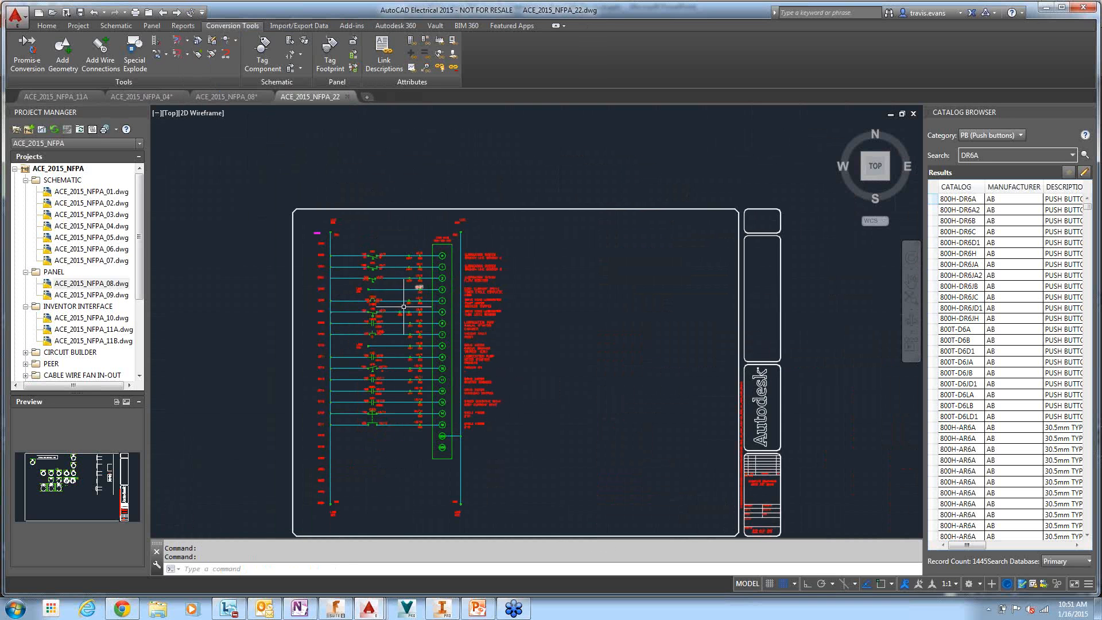
pyautogui.scroll(3, 396, 303)
pyautogui.moveTo(401, 303); pyautogui.dragTo(422, 269, button='middle')
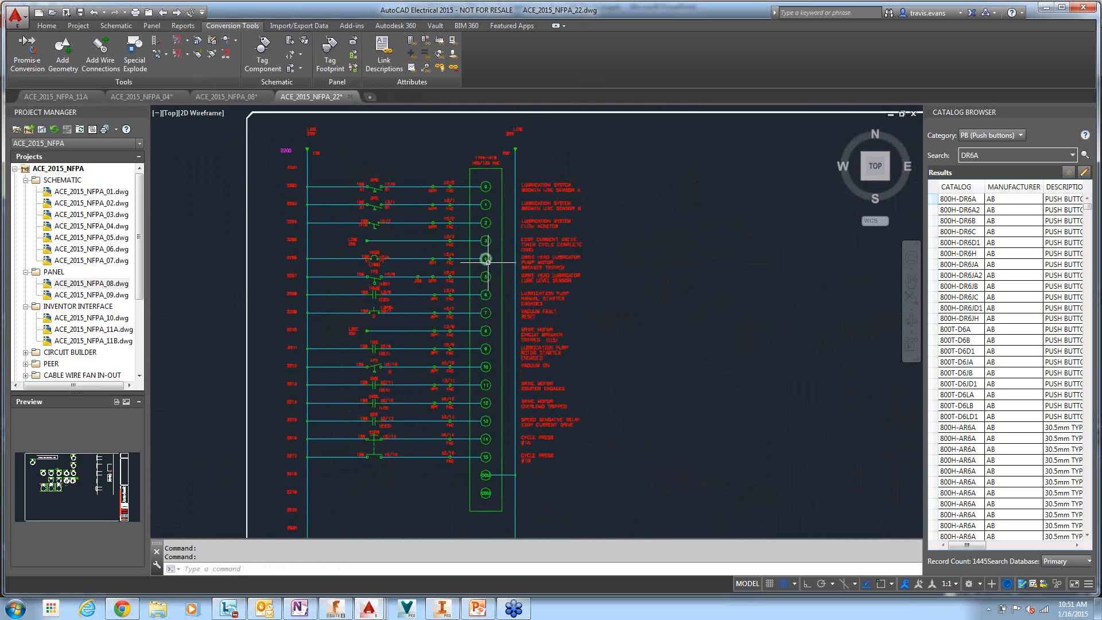
pyautogui.scroll(3, 487, 261)
pyautogui.click(318, 172)
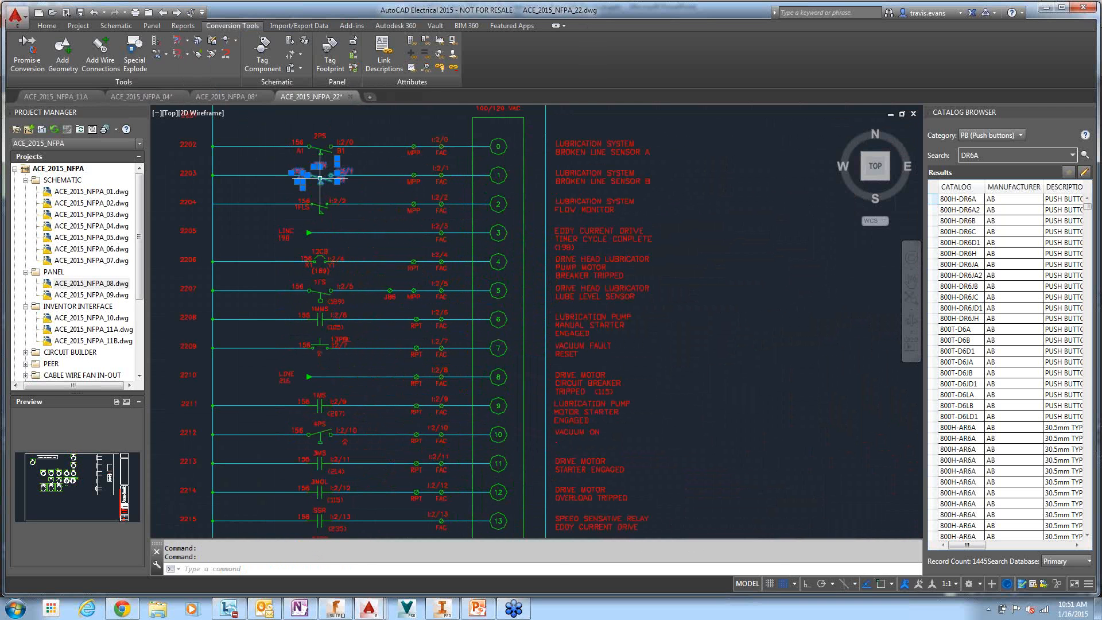
pyautogui.press('Escape')
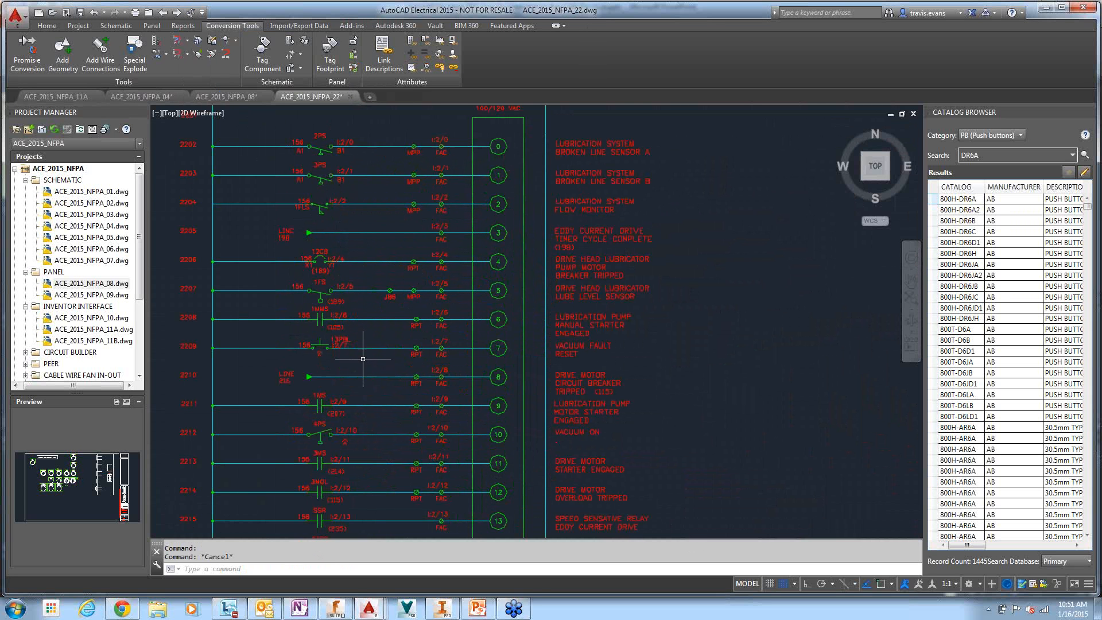
# Add a TAG1 attribute with value 1FLS, height .125 and Center justification to the line 2207 switch, placed over its 1FS text.
pyautogui.moveTo(364, 339); pyautogui.dragTo(425, 339, button='middle')
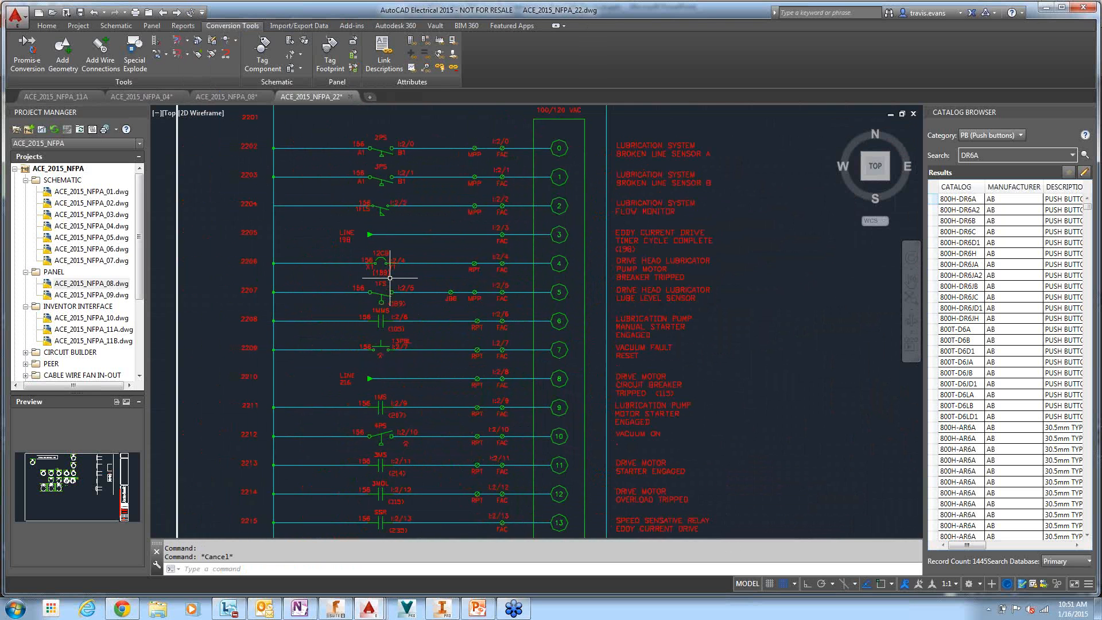
pyautogui.scroll(6, 389, 278)
pyautogui.moveTo(357, 297); pyautogui.dragTo(405, 268, button='middle')
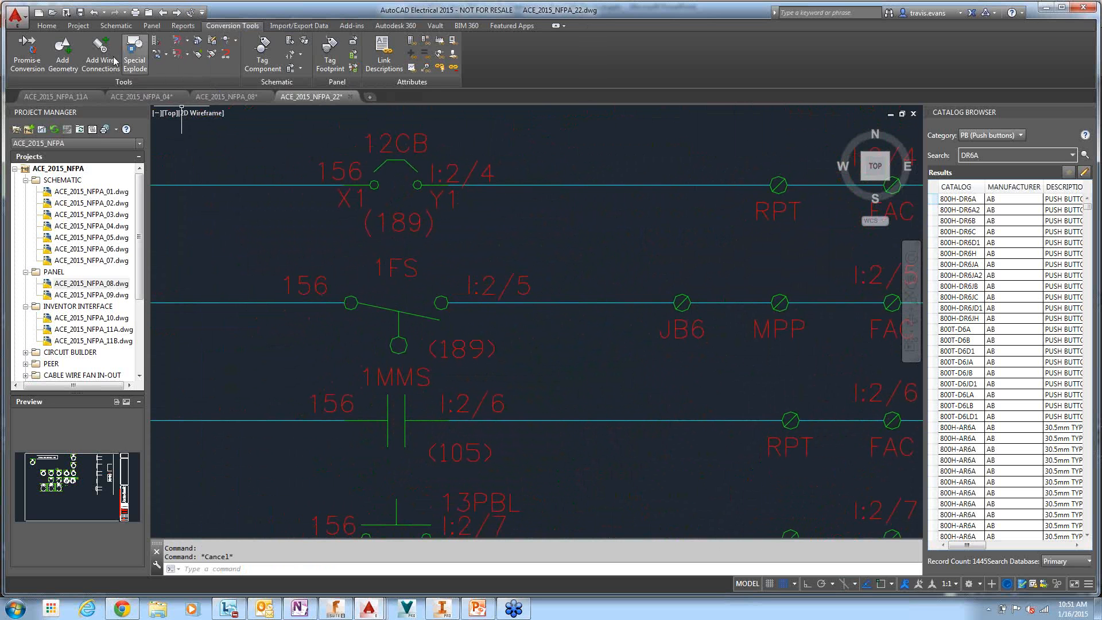
pyautogui.click(199, 55)
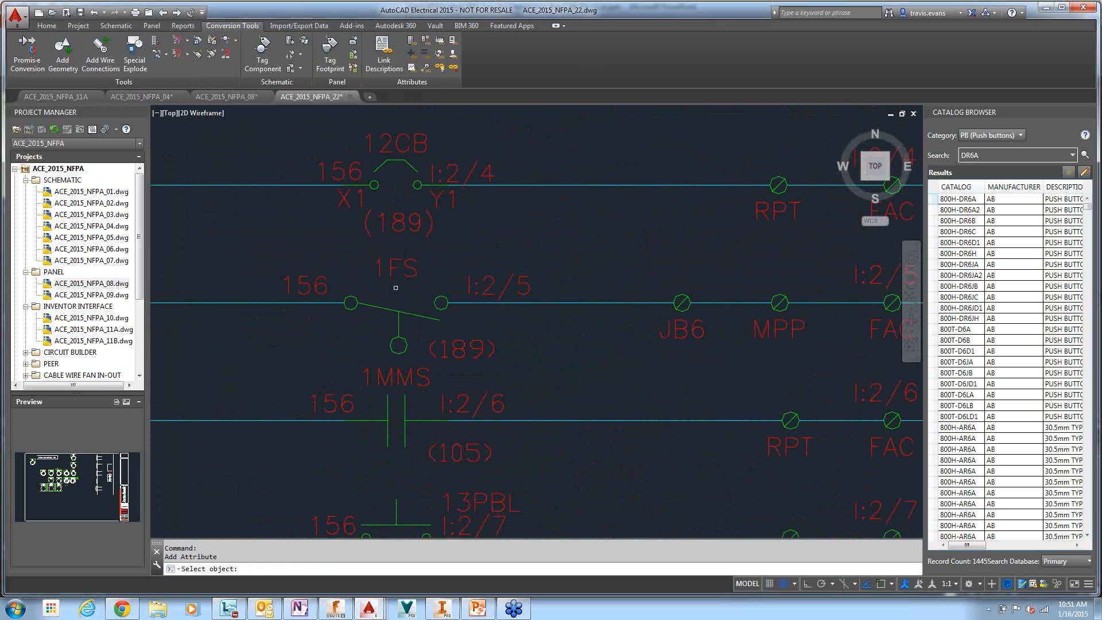
pyautogui.click(401, 269)
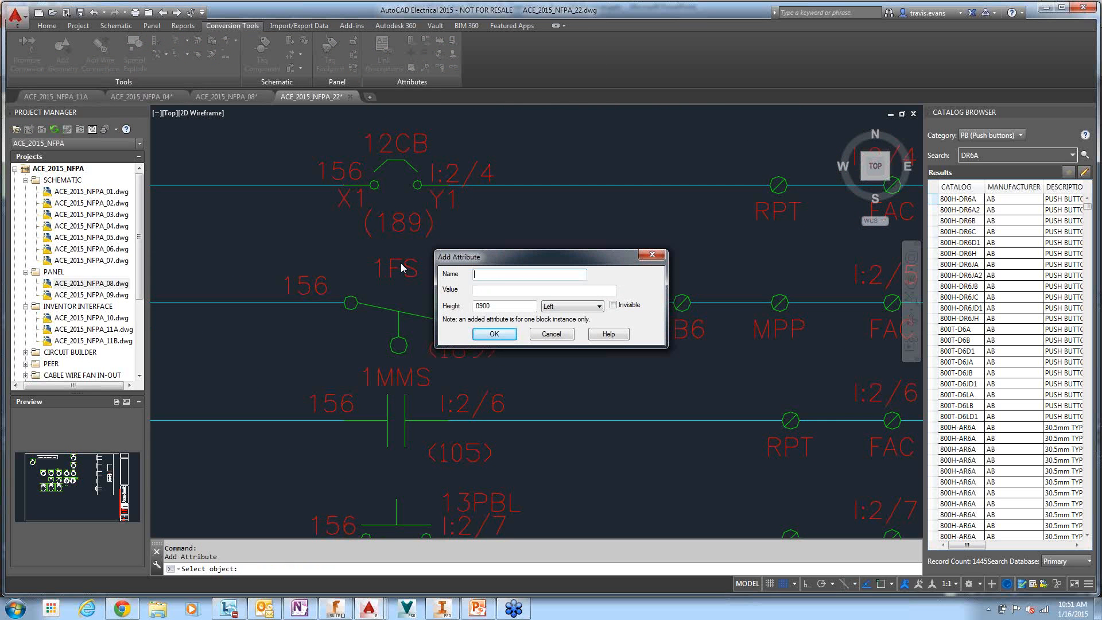
pyautogui.write('TAG')
pyautogui.write('1FLS')
pyautogui.press('Tab')
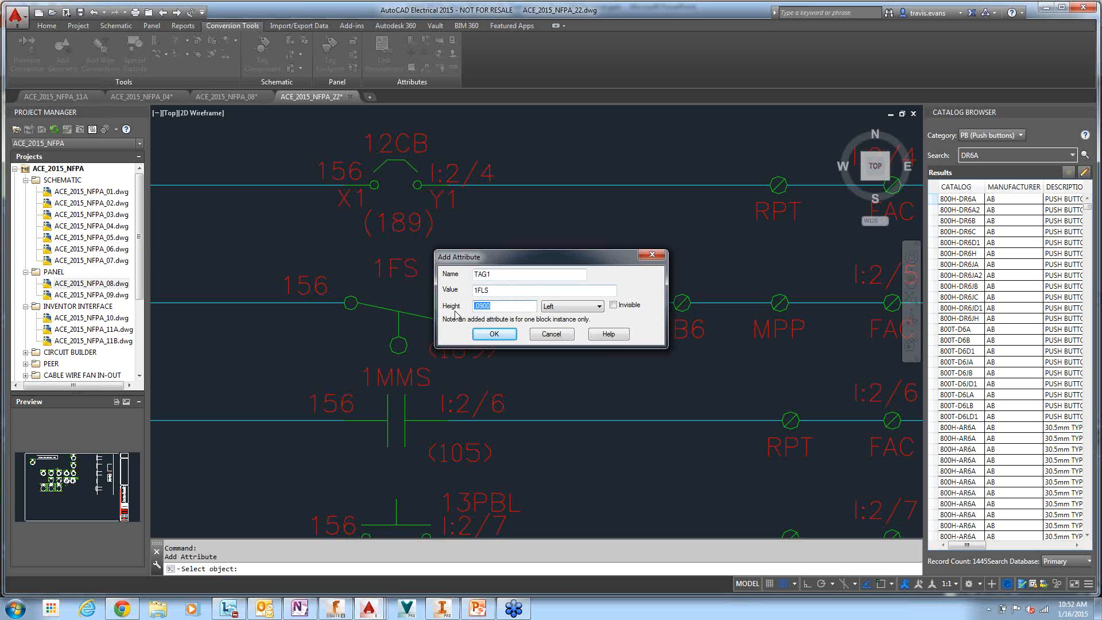
pyautogui.write('.125')
pyautogui.click(572, 307)
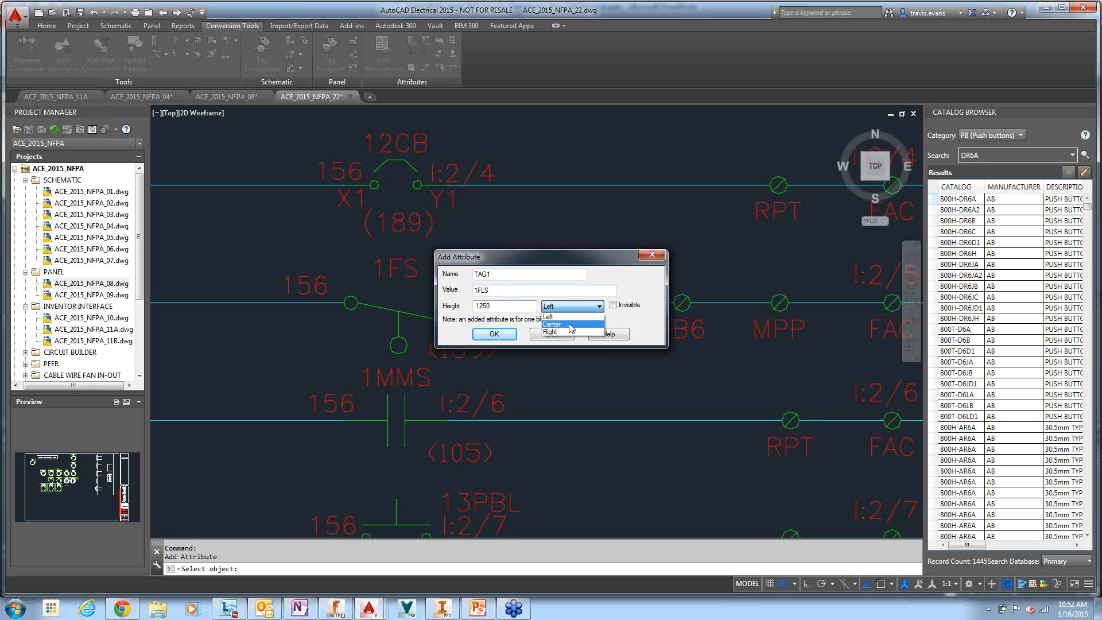
pyautogui.click(568, 320)
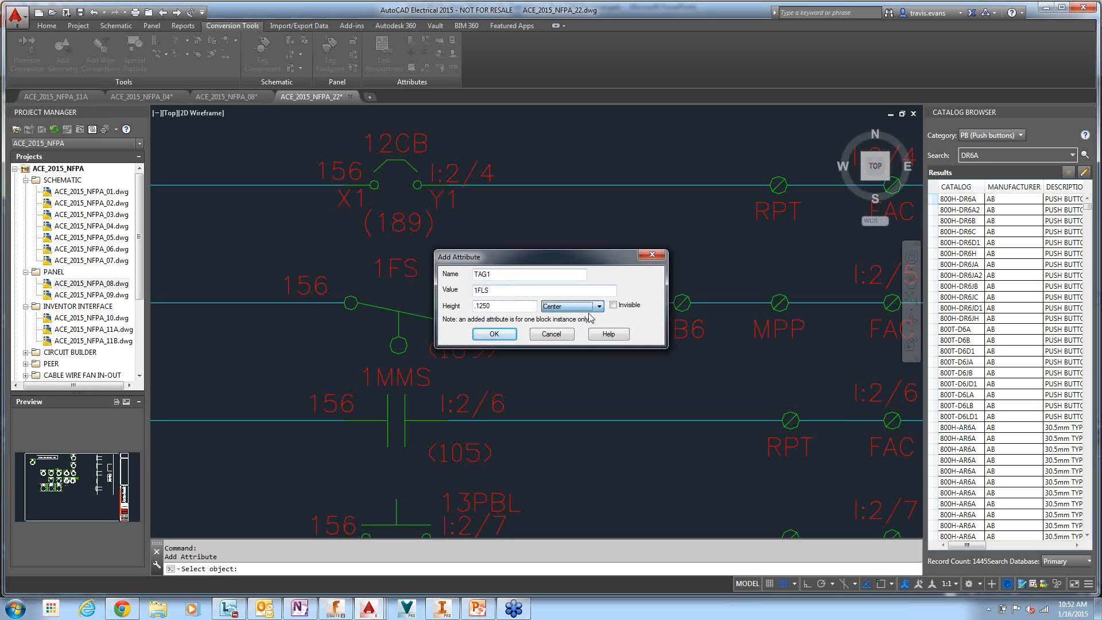
pyautogui.click(494, 333)
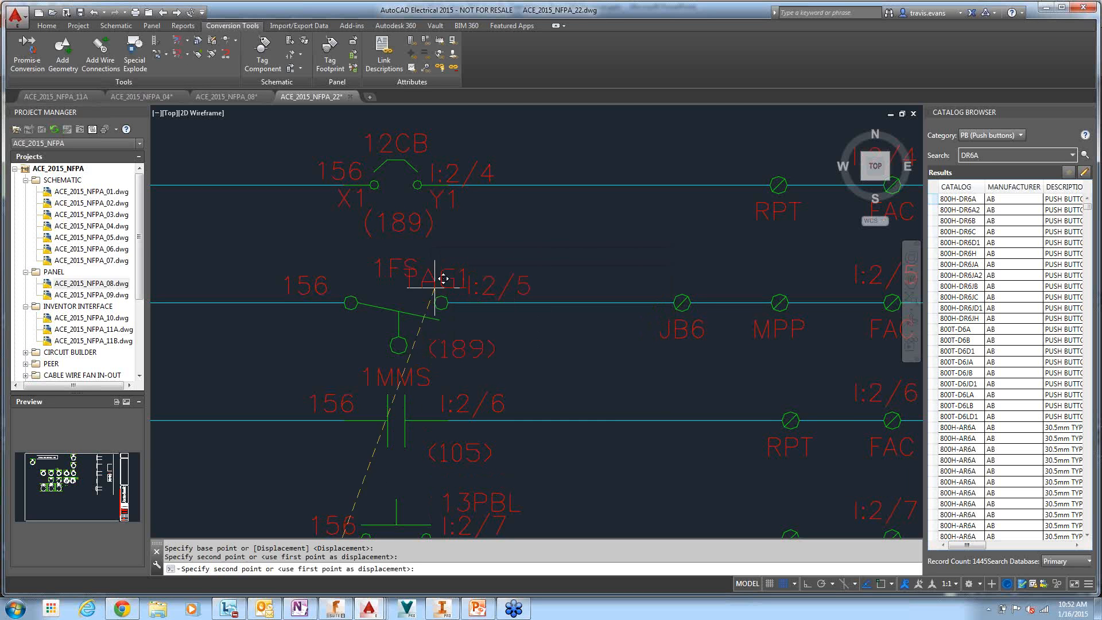
pyautogui.click(405, 264)
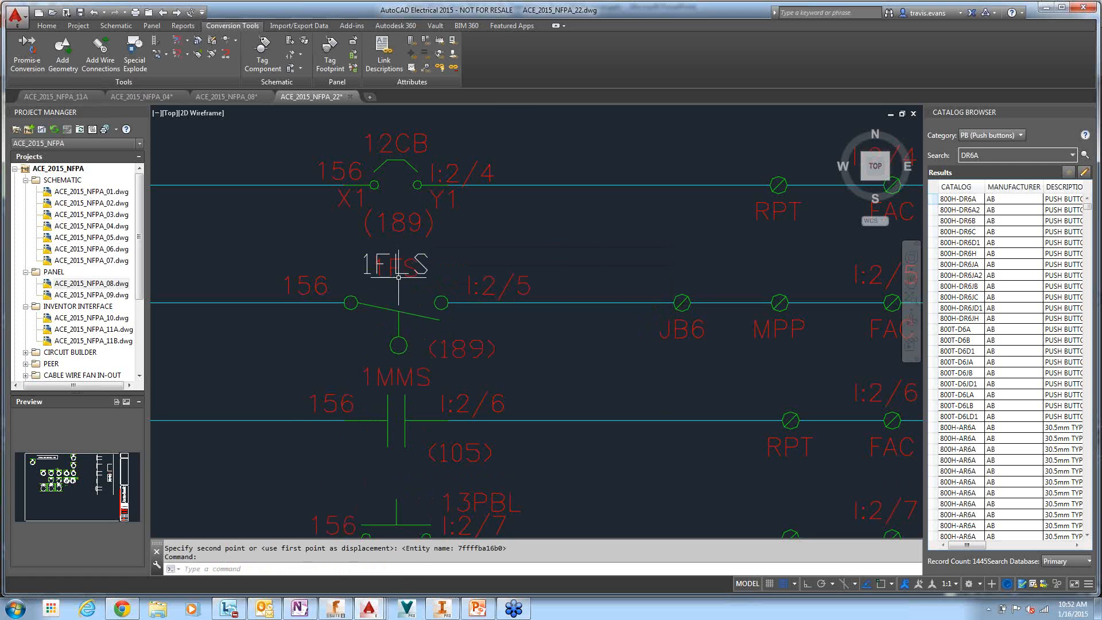
# Move the 1FLS attribute above the line 2207 switch onto the TAGS layer and clear the selection.
pyautogui.click(366, 255)
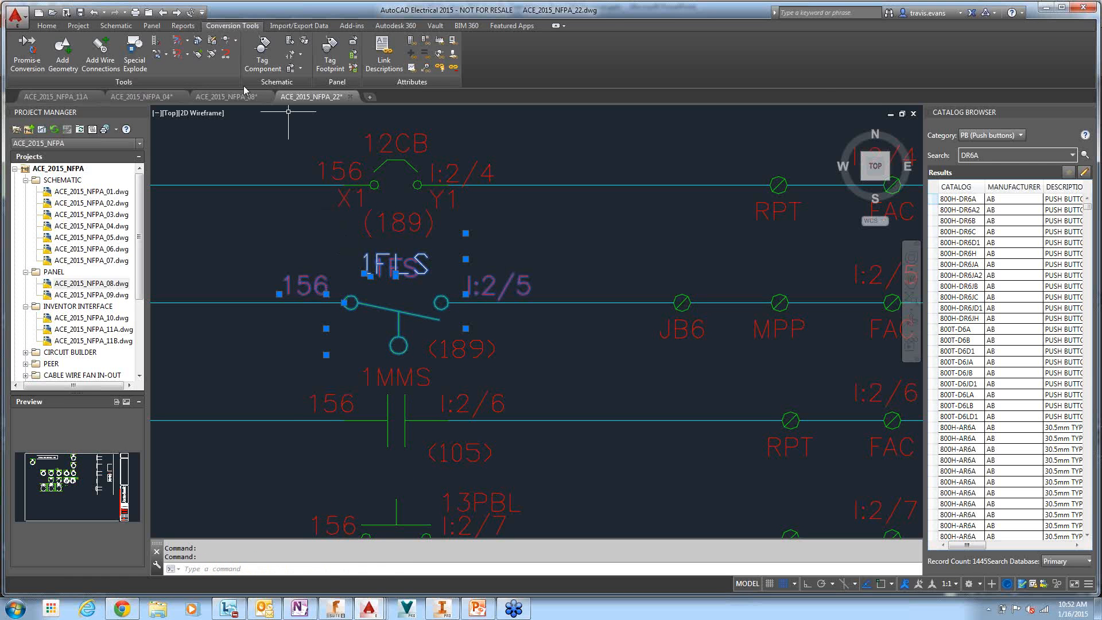
pyautogui.click(47, 26)
pyautogui.click(402, 41)
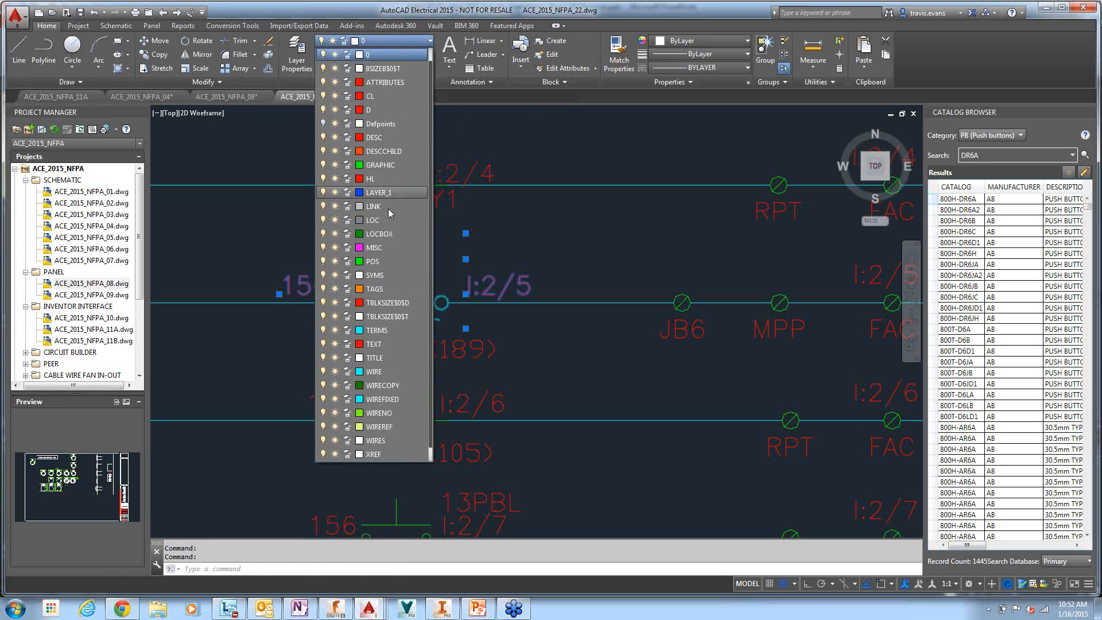
pyautogui.click(431, 282)
pyautogui.click(431, 283)
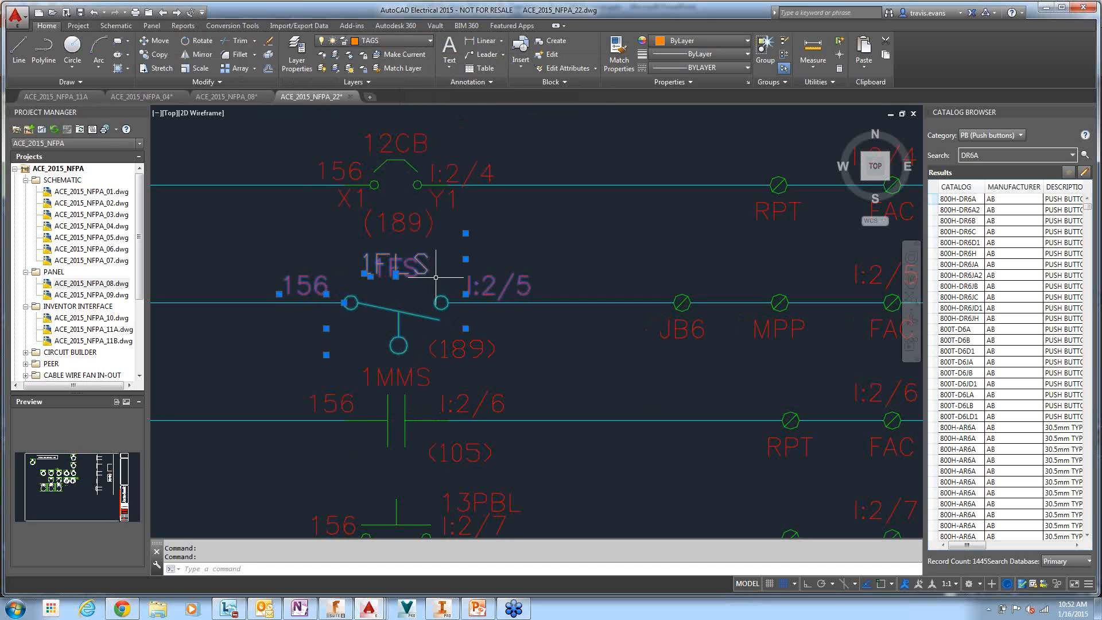
pyautogui.press('Escape')
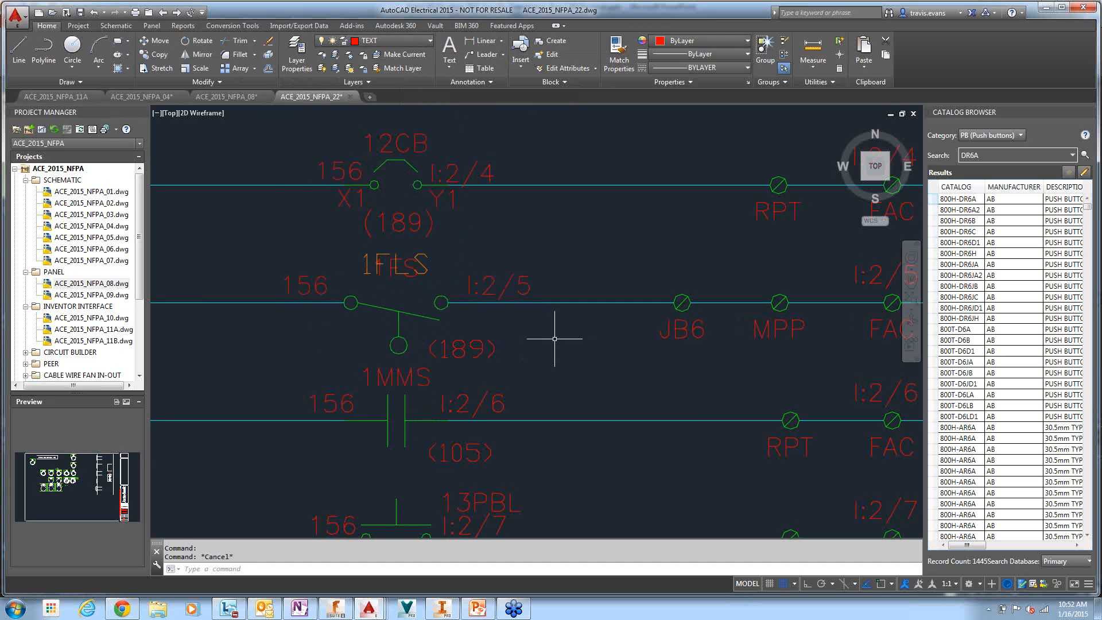
# Add an invisible, centred CAT attribute with value ACME-2468 and height .06 to the 1FLS switch on line 2207.
pyautogui.click(233, 28)
pyautogui.click(198, 55)
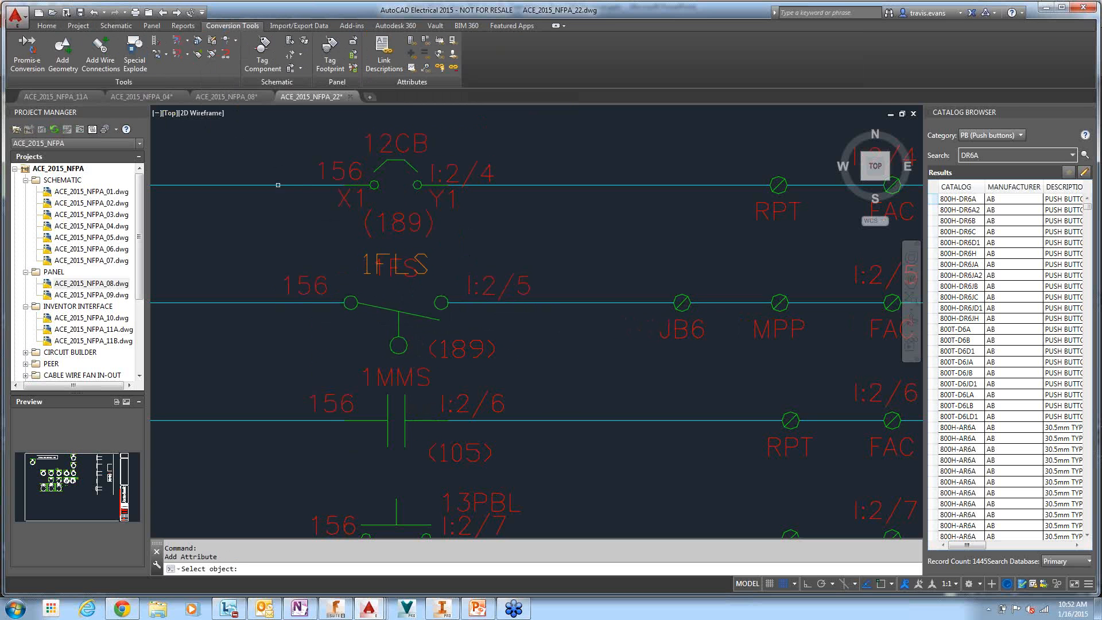
pyautogui.click(397, 271)
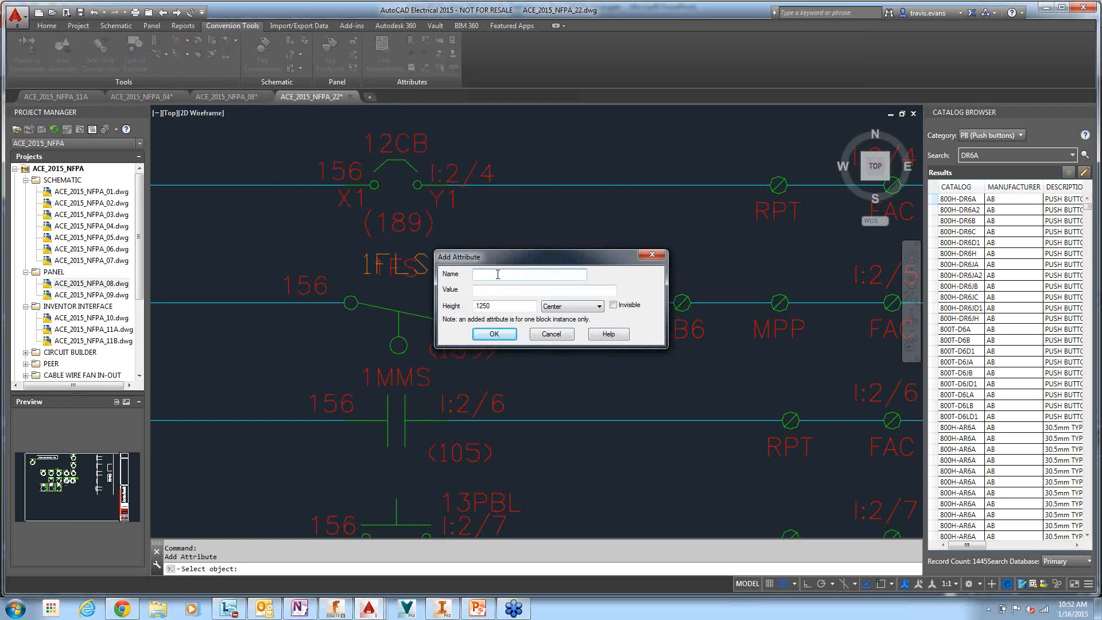
pyautogui.write('CAT')
pyautogui.press('Tab')
pyautogui.write('ACME')
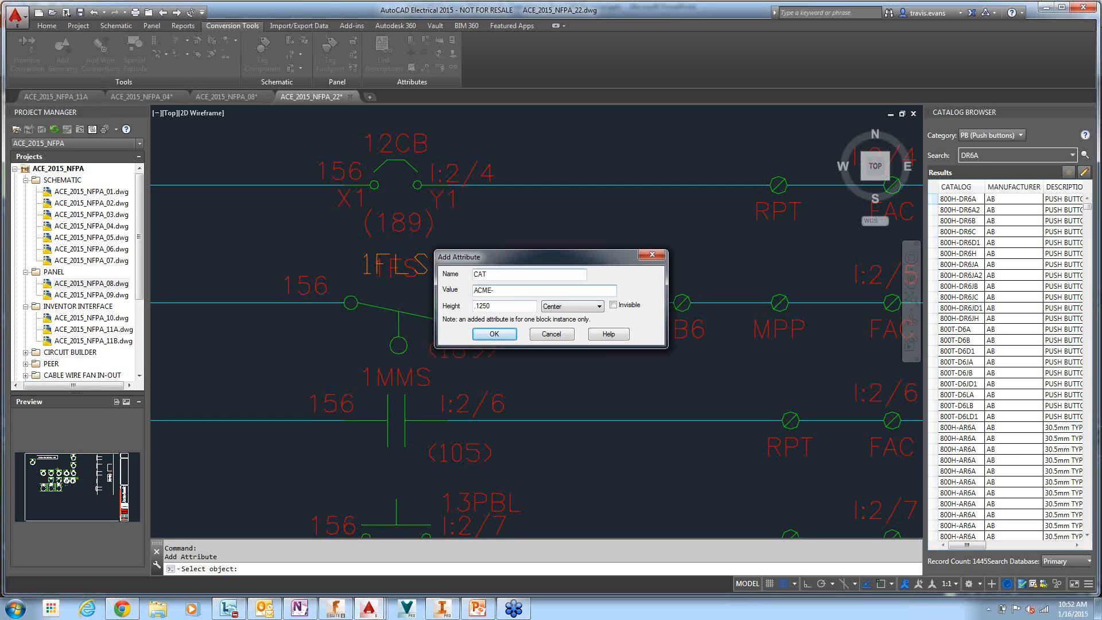
pyautogui.write('-2468')
pyautogui.doubleClick(500, 304)
pyautogui.write('.06')
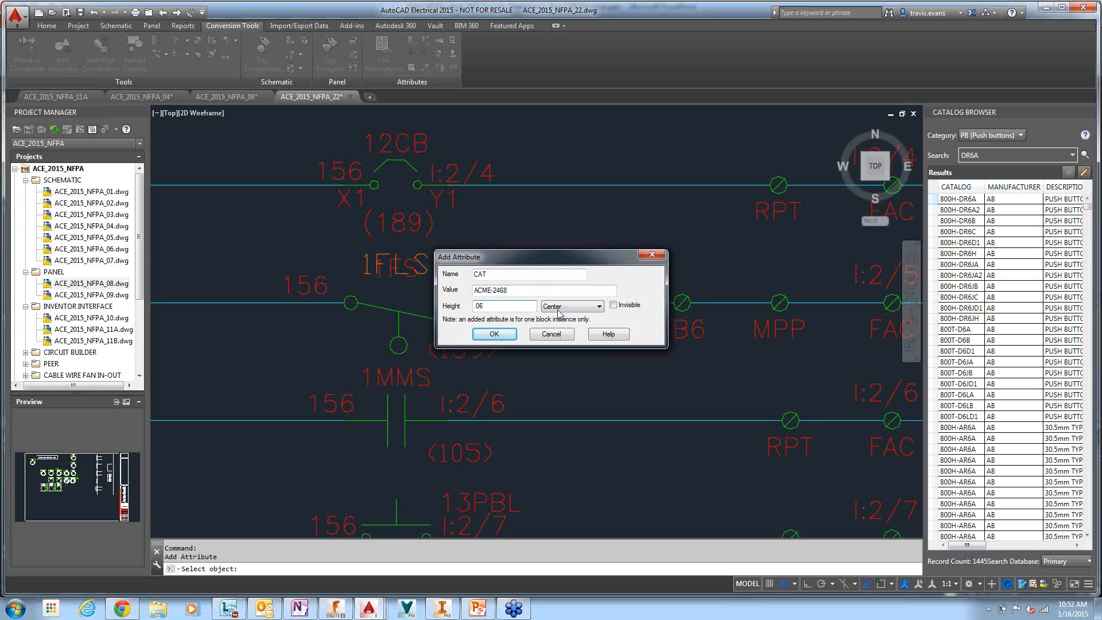
pyautogui.click(613, 304)
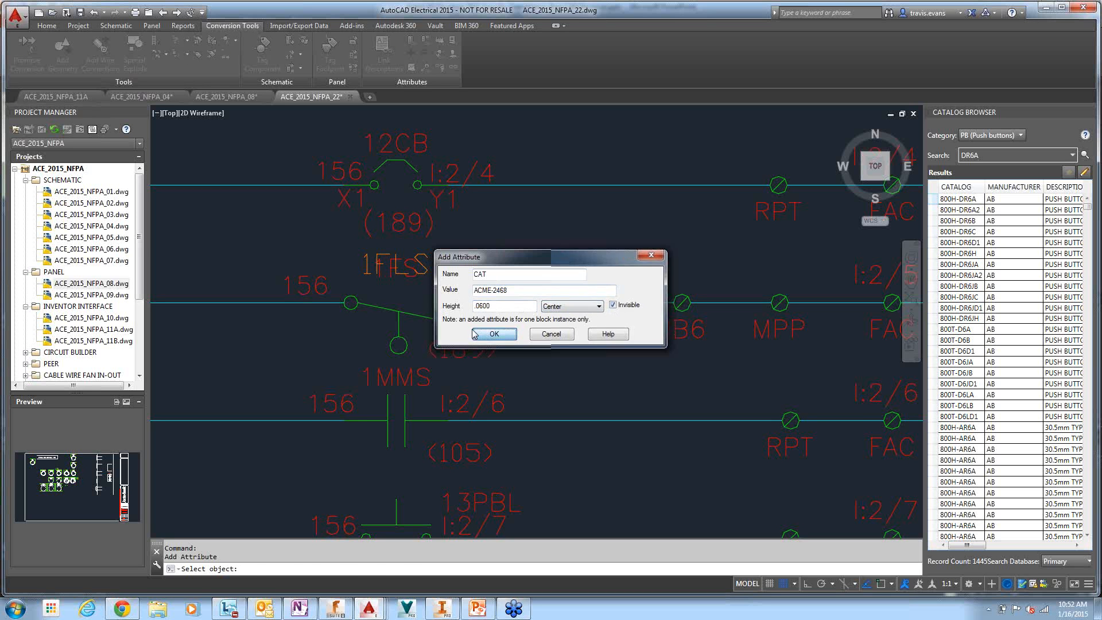
pyautogui.click(493, 334)
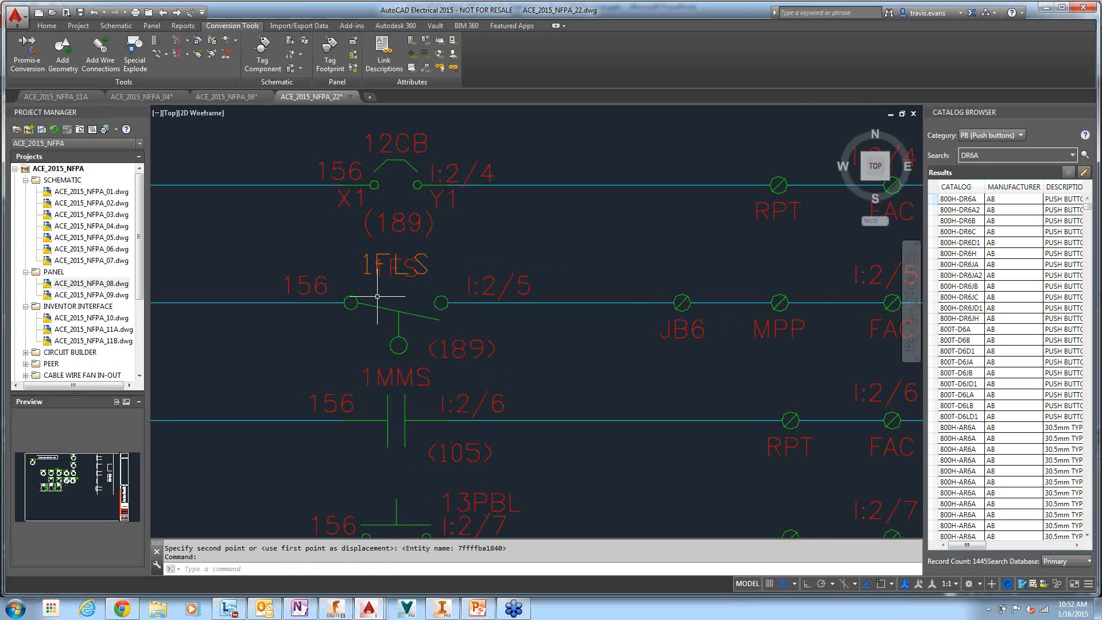
# Run the panel Bill of Material report for the active drawing, saving the drawing along the way.
pyautogui.scroll(-2, 377, 296)
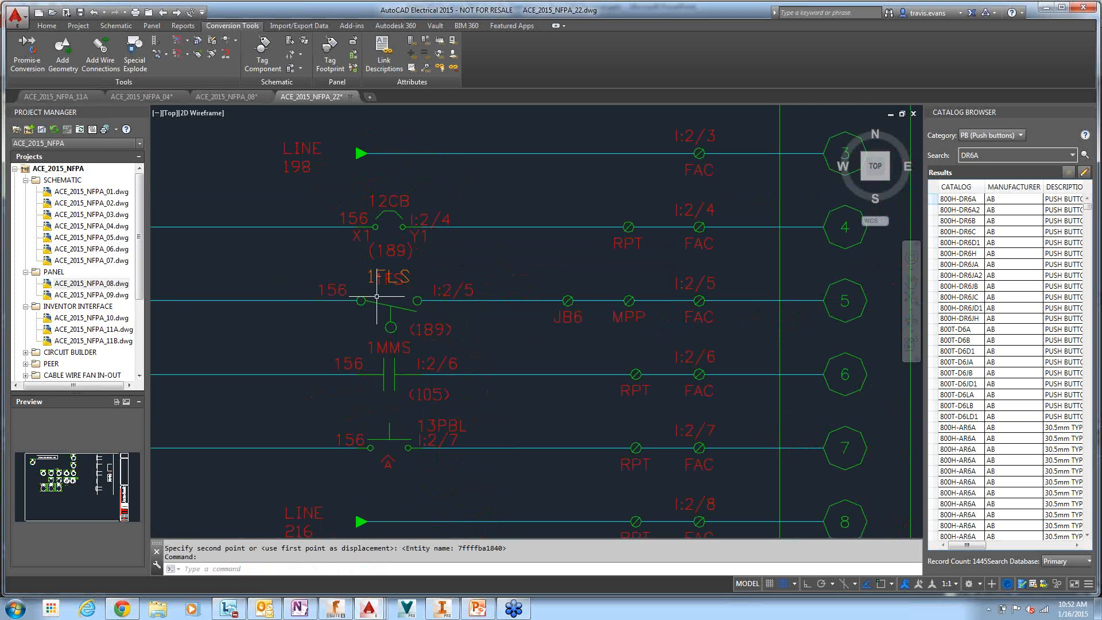
pyautogui.click(182, 26)
pyautogui.click(175, 46)
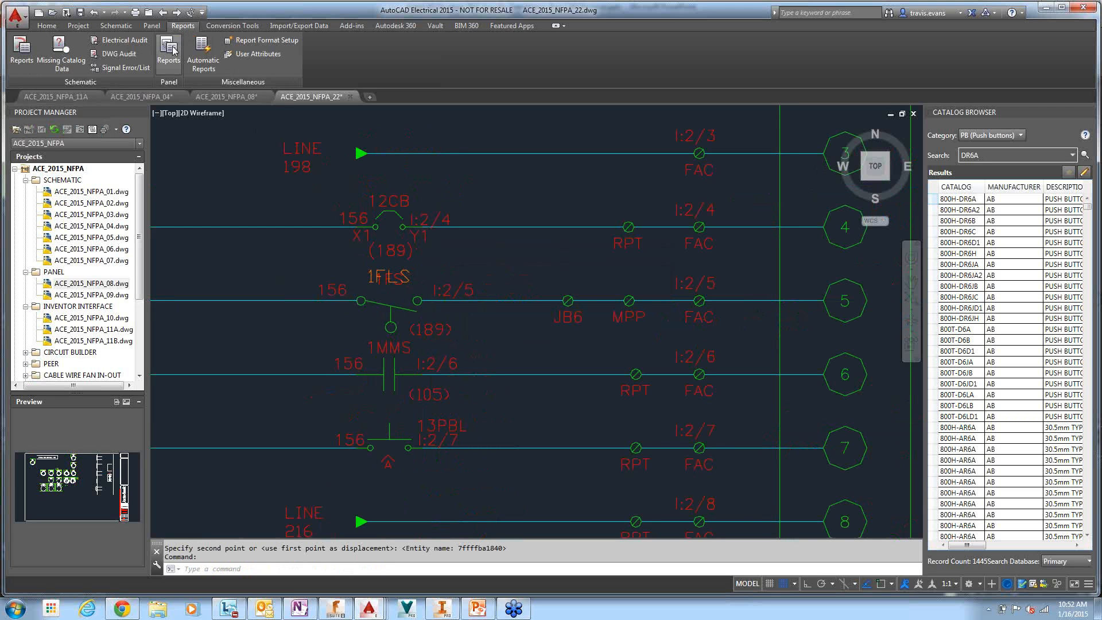
pyautogui.click(457, 195)
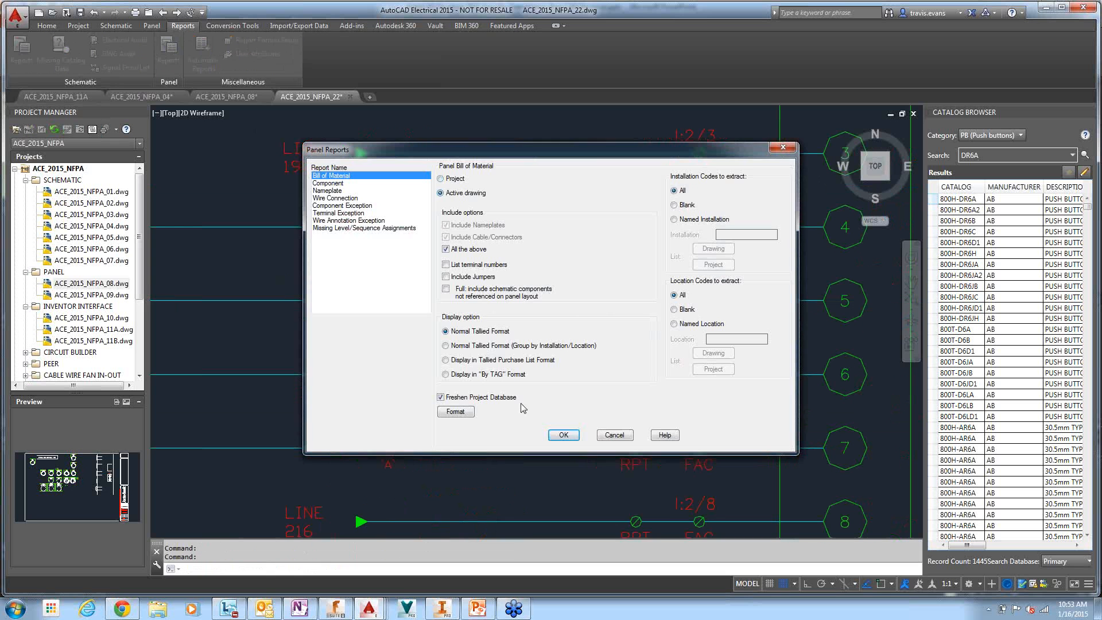
pyautogui.click(563, 435)
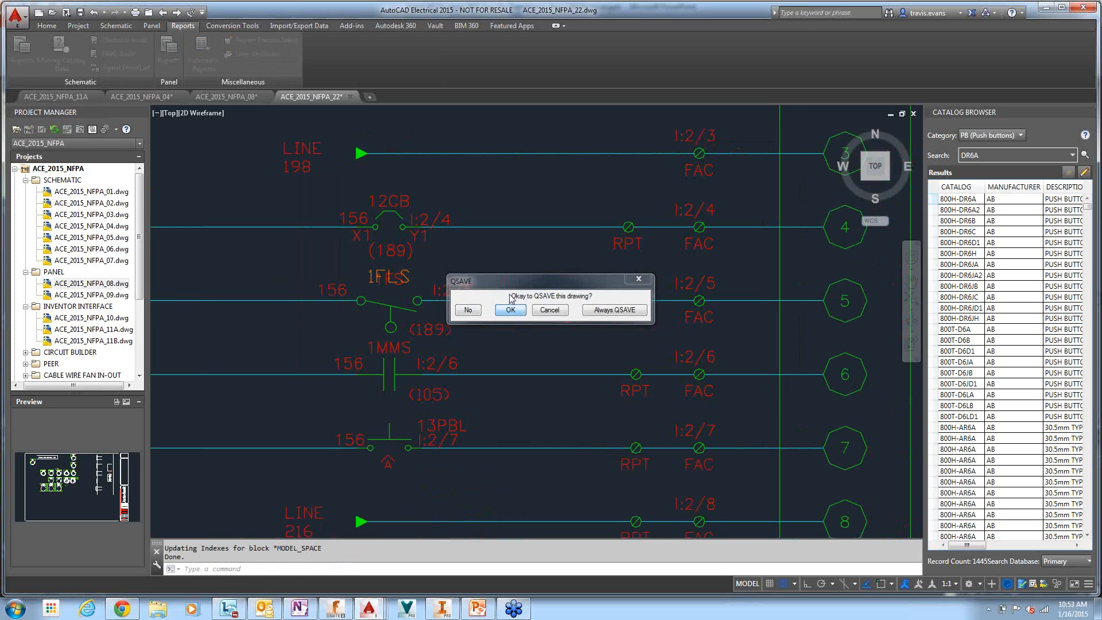
pyautogui.click(513, 314)
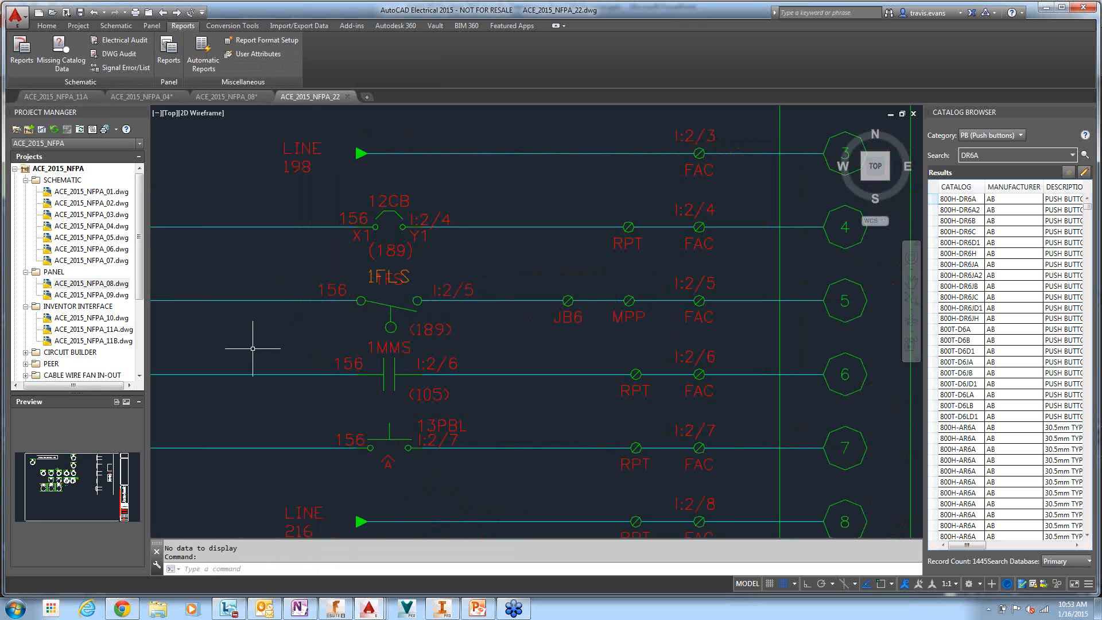
pyautogui.press('Escape')
# Convert the 12CB block on line 2206 to a schematic component, using the single-pole circuit breaker symbol placed over the original.
pyautogui.scroll(-2, 252, 348)
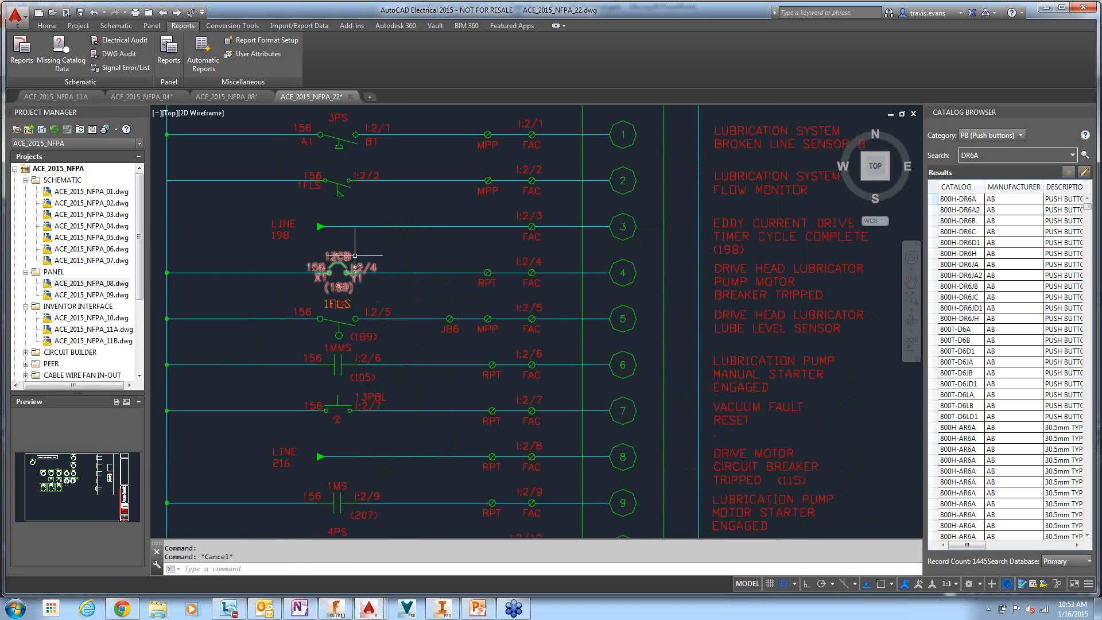
pyautogui.moveTo(381, 246); pyautogui.dragTo(411, 288, button='middle')
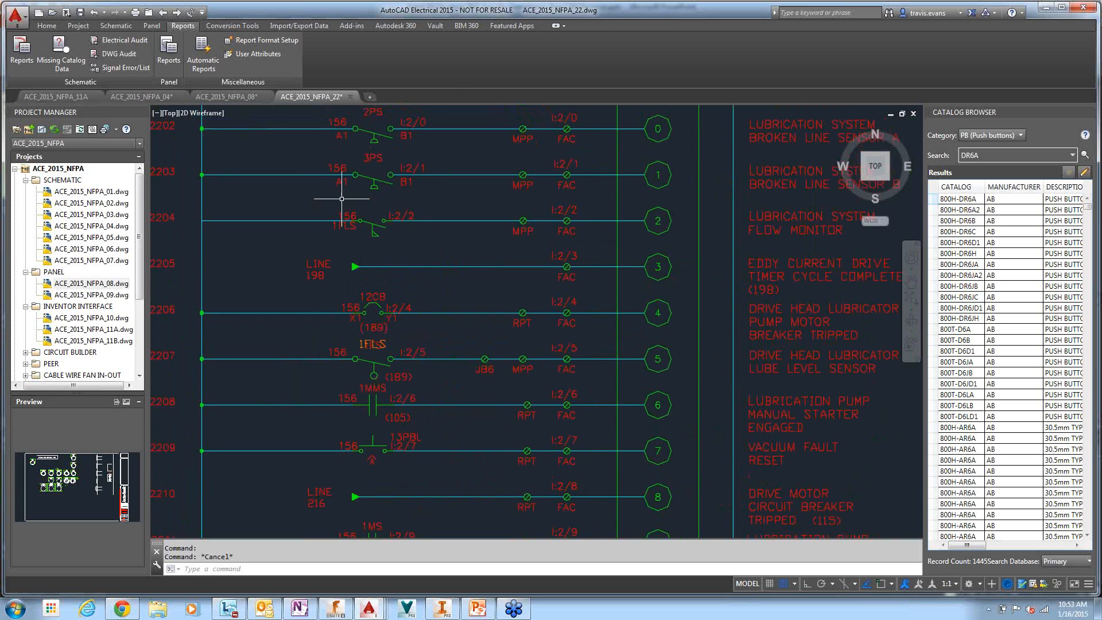
pyautogui.click(233, 26)
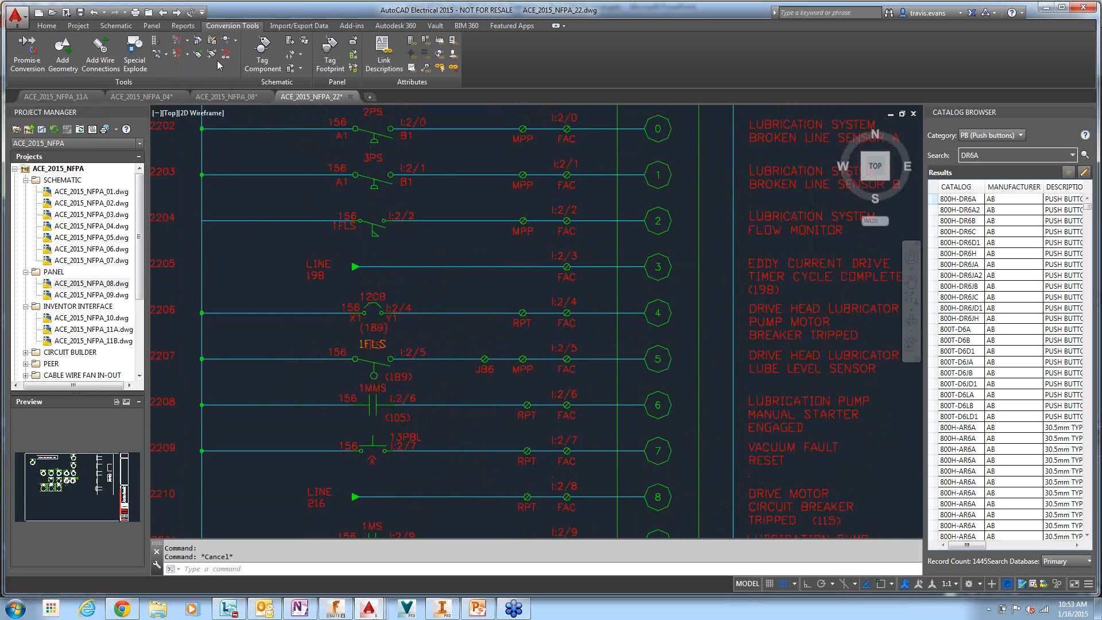
pyautogui.click(235, 41)
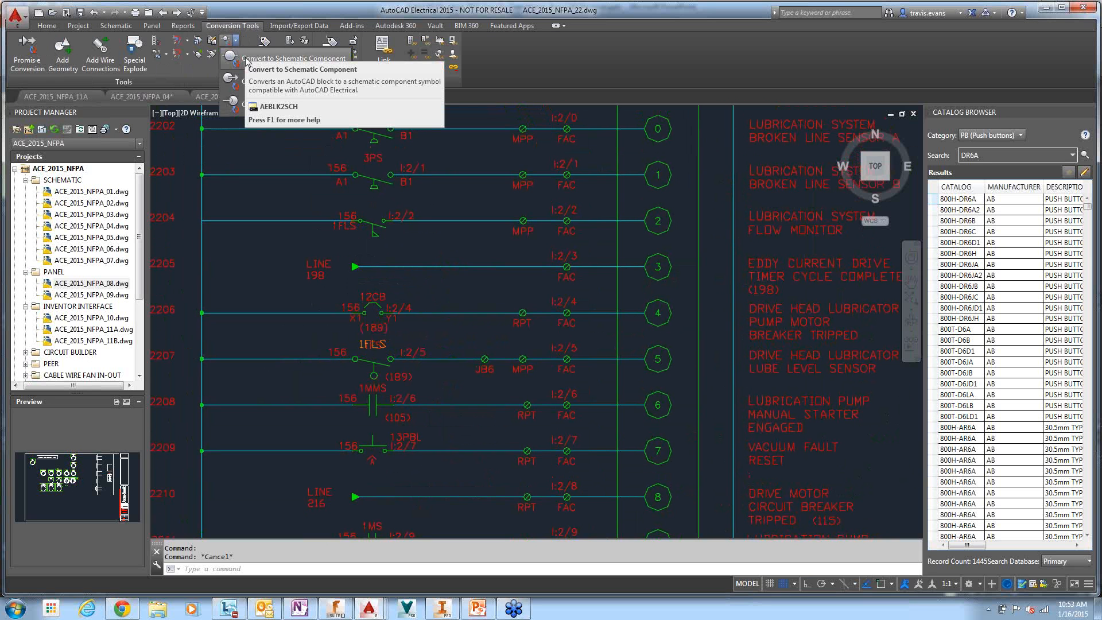
pyautogui.click(247, 59)
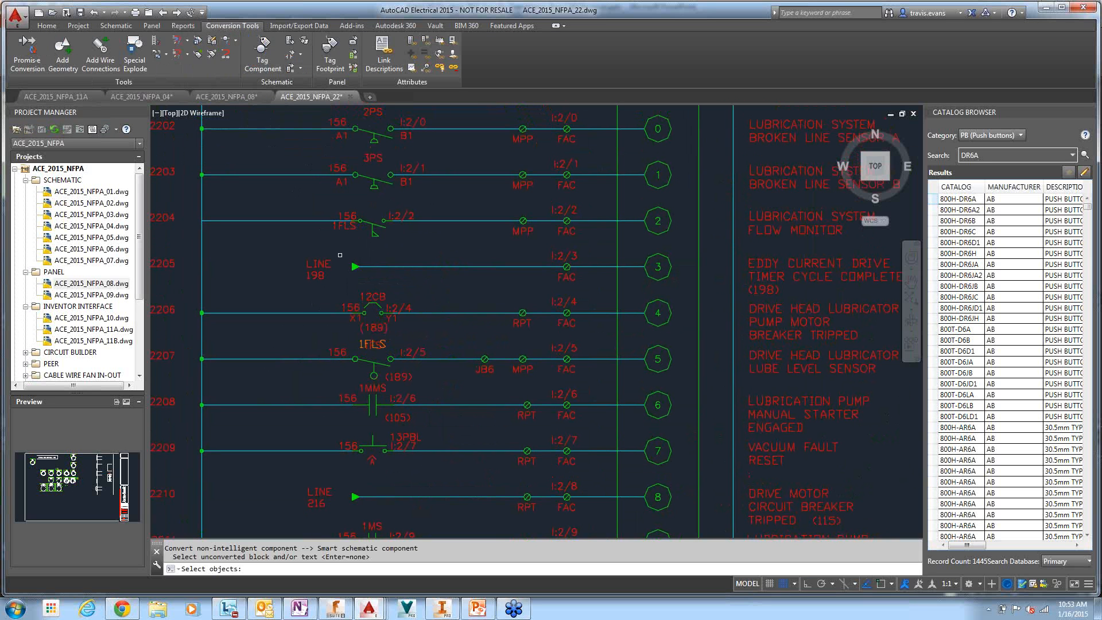
pyautogui.scroll(2, 375, 299)
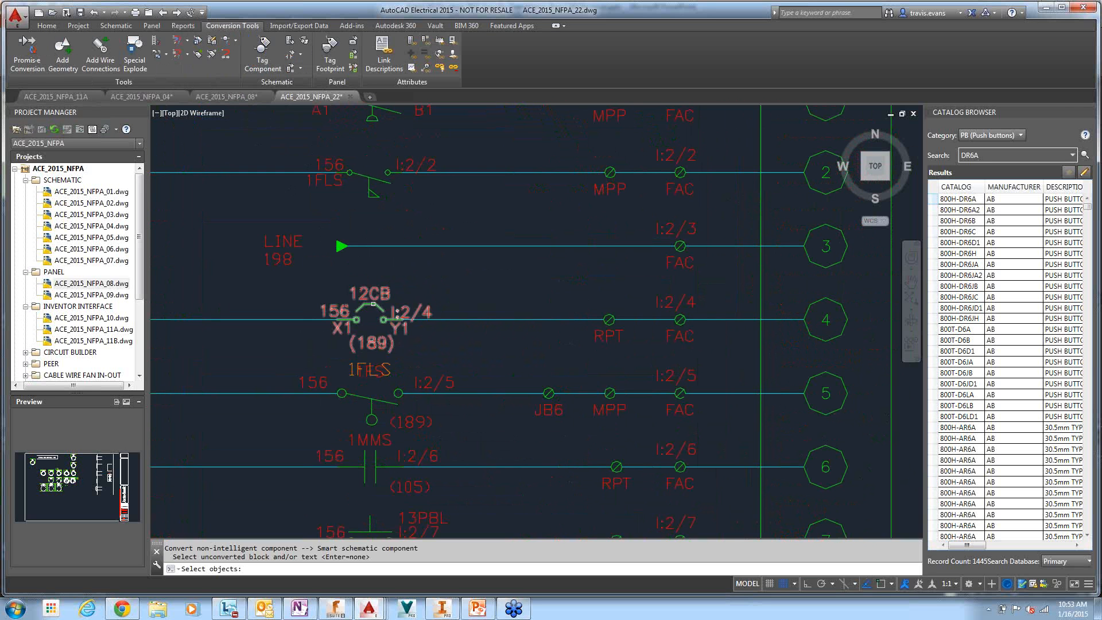
pyautogui.click(373, 303)
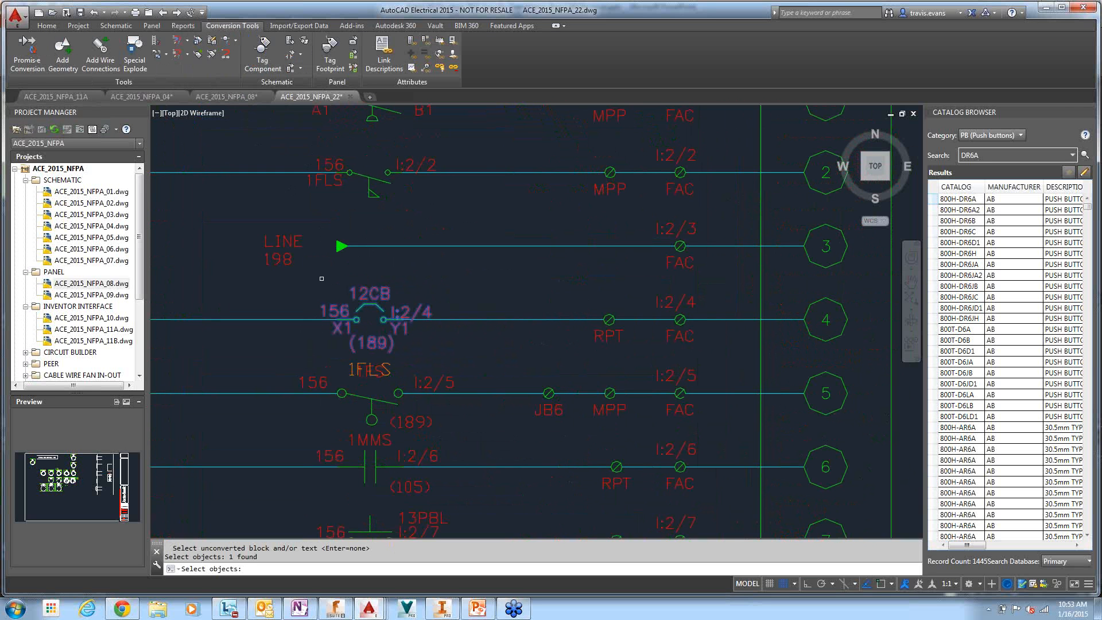
pyautogui.press('Return')
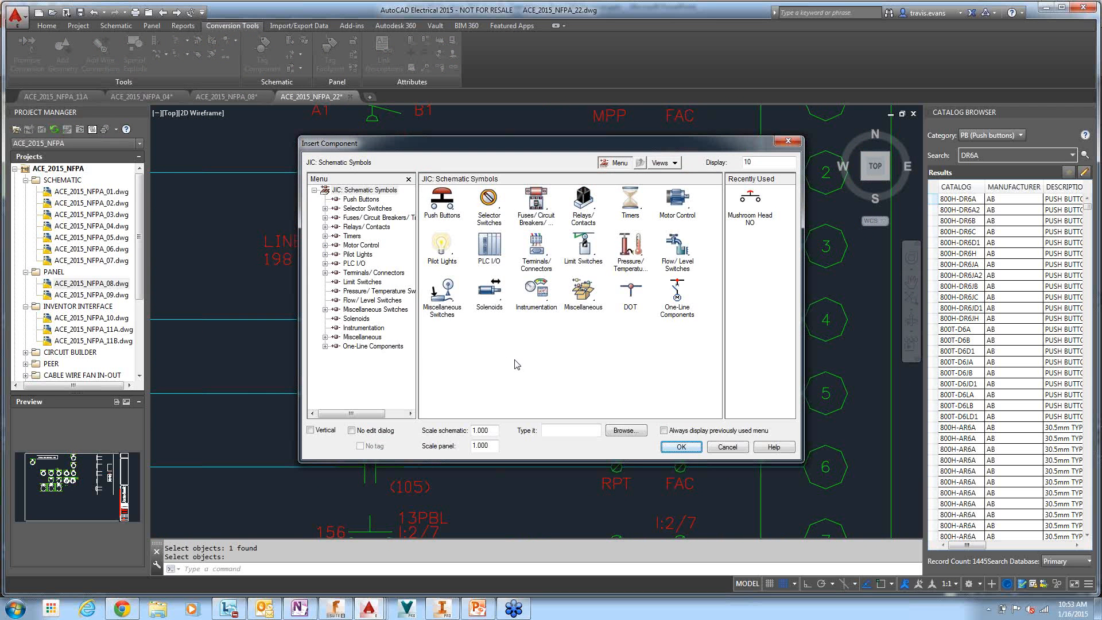
pyautogui.click(539, 198)
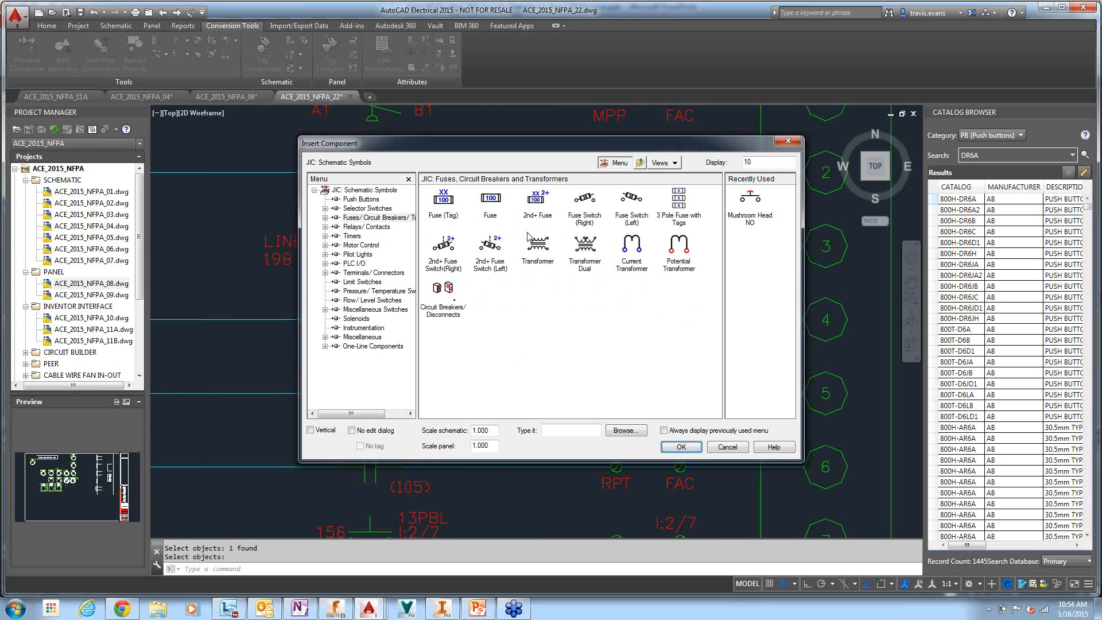
pyautogui.click(444, 292)
pyautogui.click(448, 202)
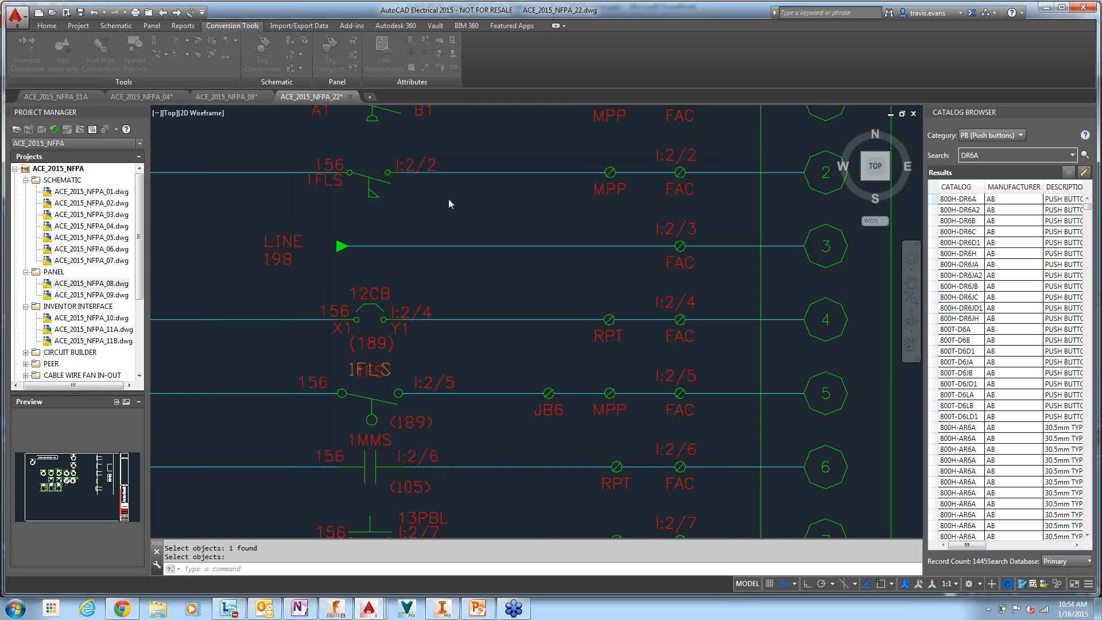
pyautogui.scroll(-2, 397, 235)
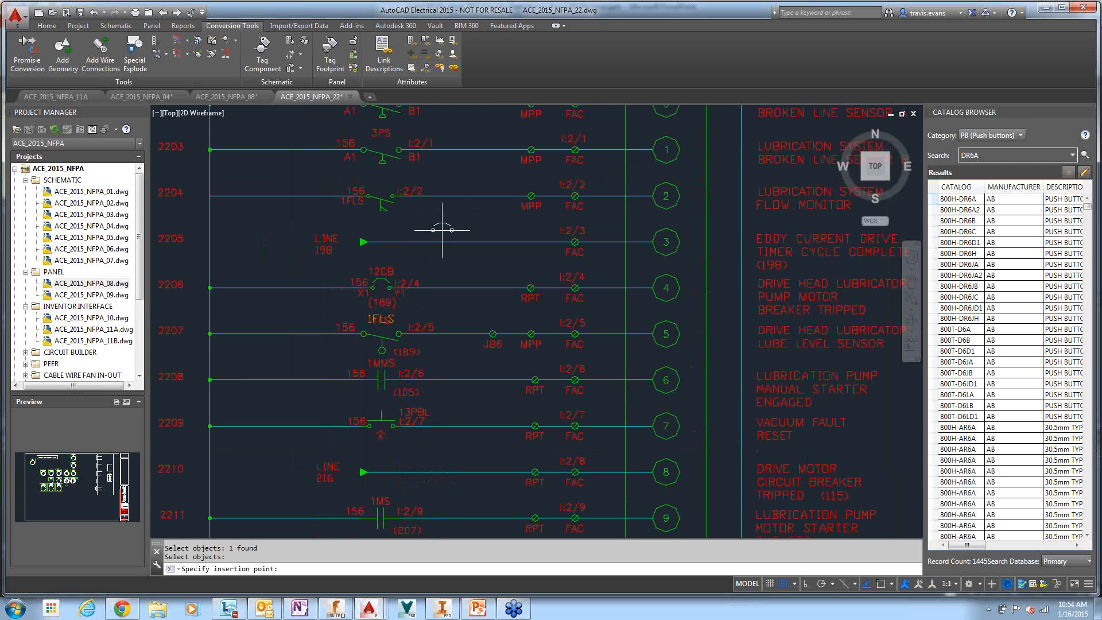
pyautogui.scroll(2, 378, 291)
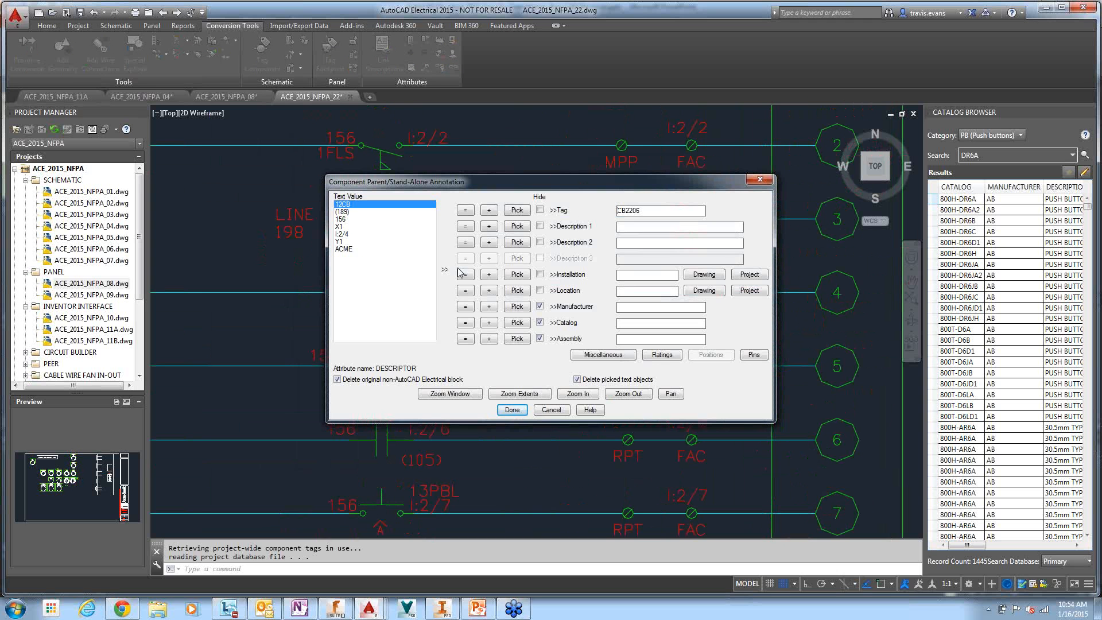
# Map the 12CB text to the breaker's Tag and the (189) text to its Cross-reference.
pyautogui.click(465, 210)
pyautogui.click(602, 354)
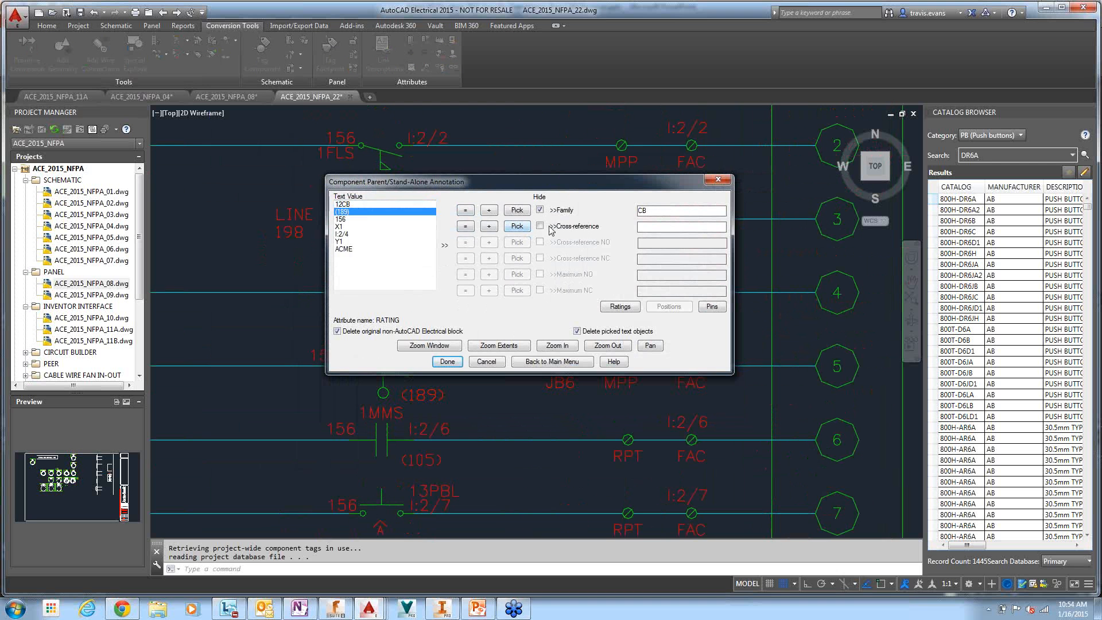
pyautogui.click(464, 227)
# Assign X1 to Pin 1 and Y1 to Pin 2 of the breaker and complete the conversion.
pyautogui.click(711, 308)
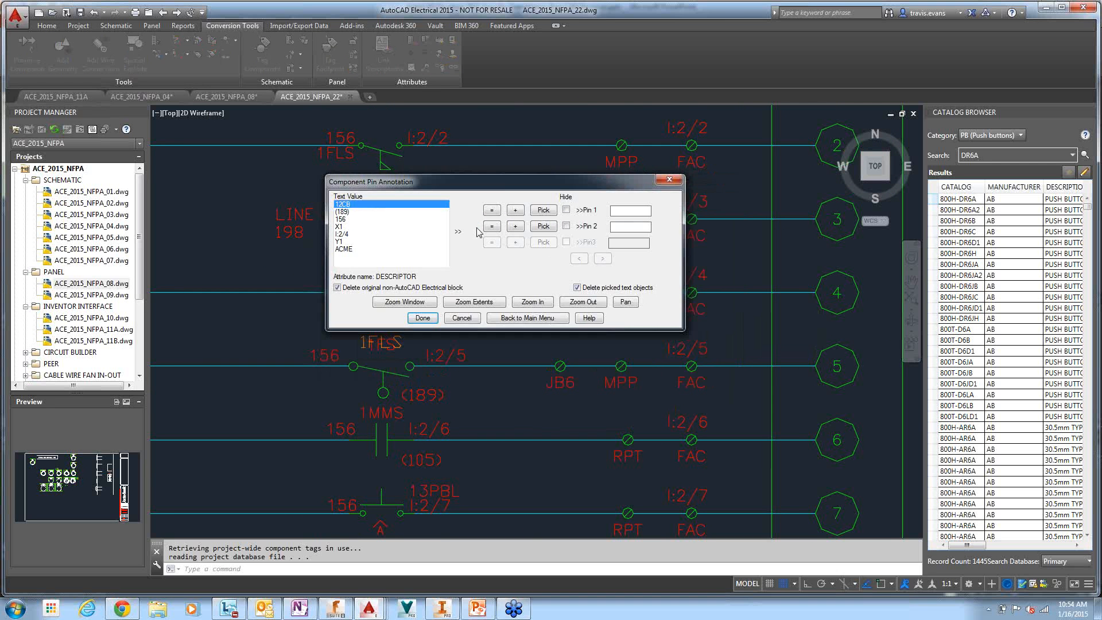
pyautogui.click(344, 226)
pyautogui.click(492, 210)
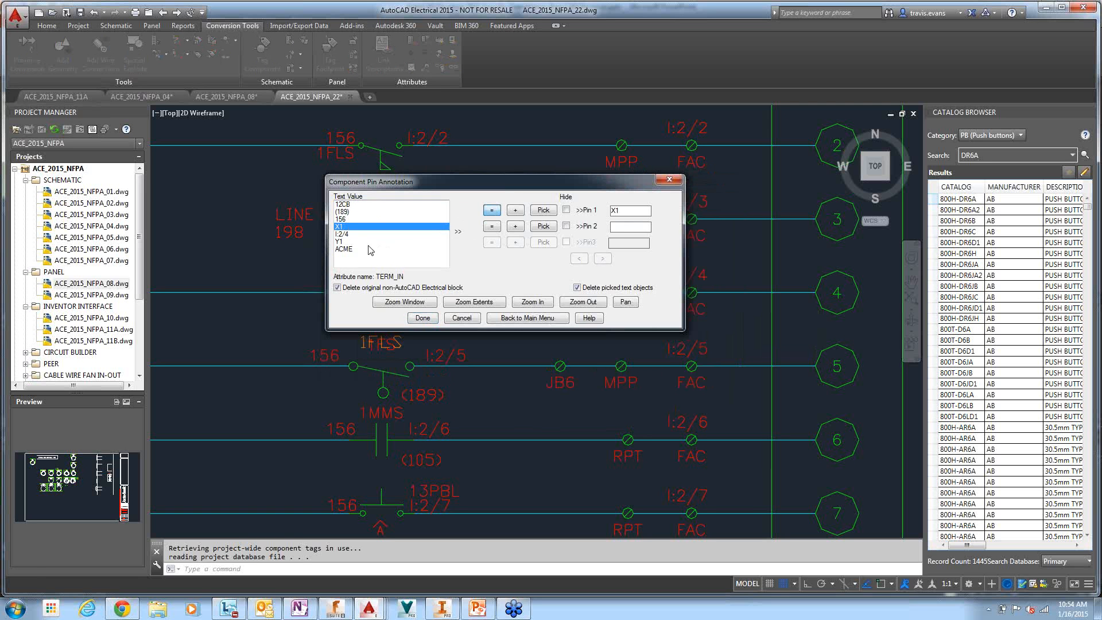
pyautogui.click(343, 241)
pyautogui.click(491, 226)
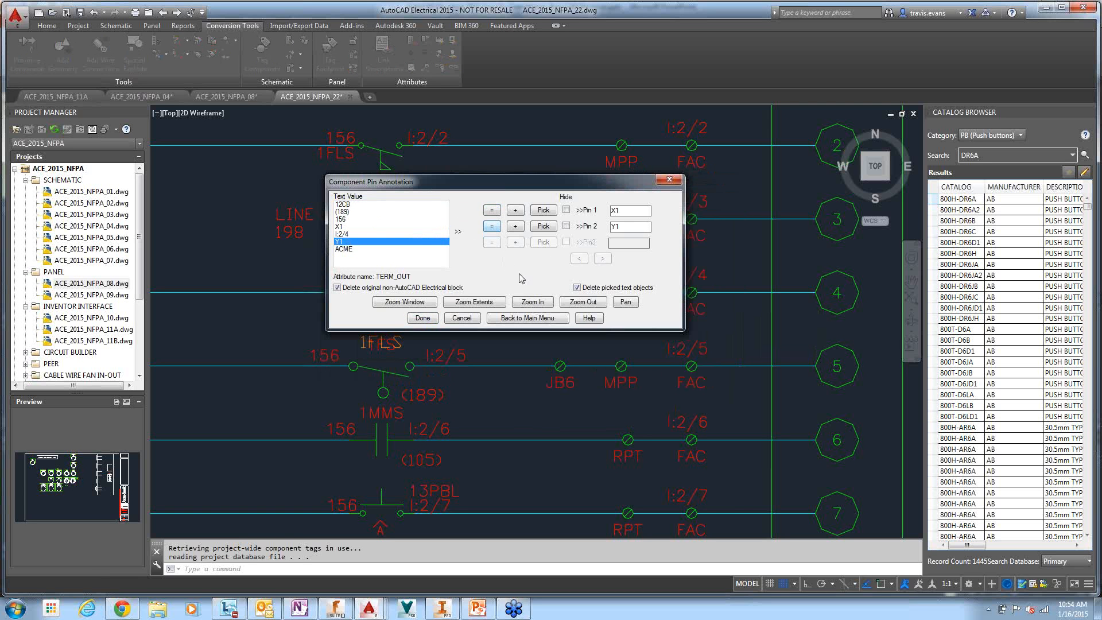
pyautogui.click(422, 318)
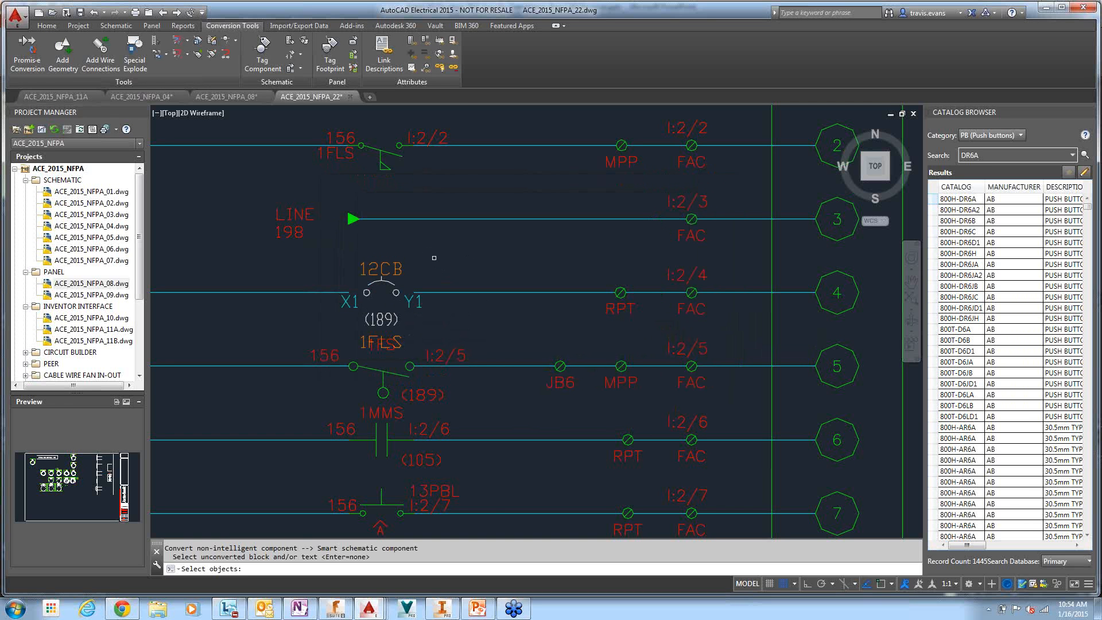
# Stretch the line 2206 wire to connect to the Y1 side of the 12CB breaker and end the command.
pyautogui.click(225, 54)
pyautogui.click(422, 292)
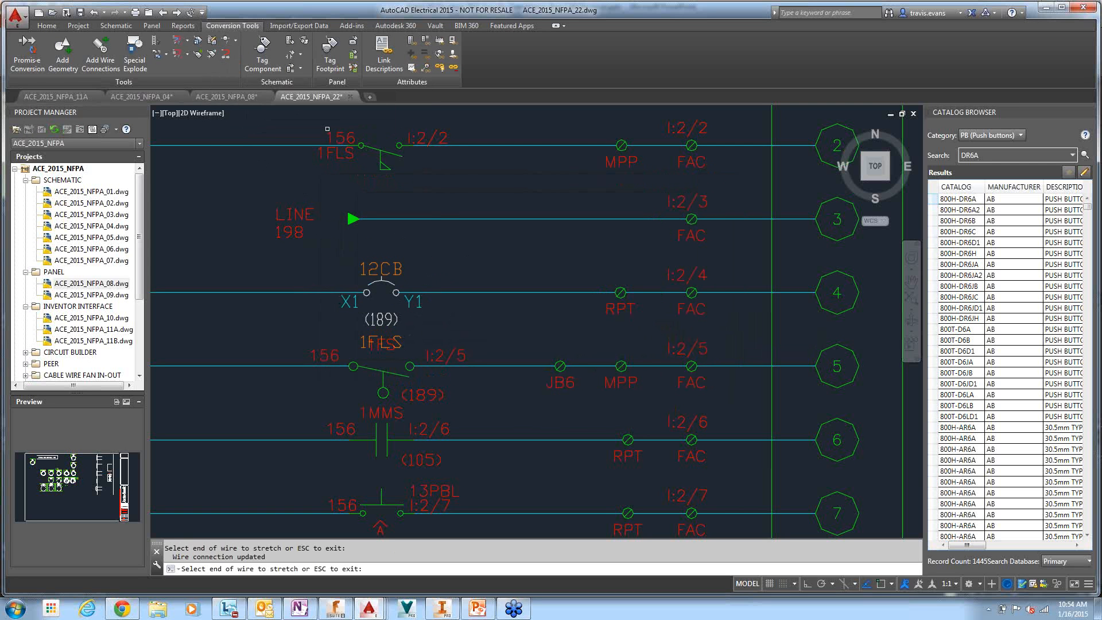
pyautogui.press('Escape')
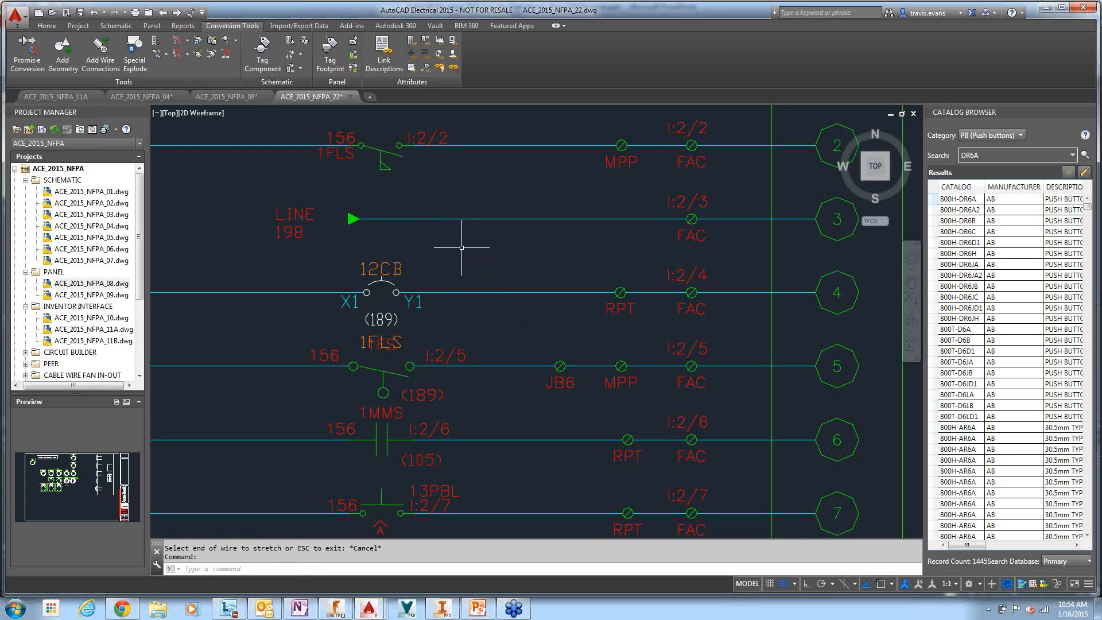
# Set up a drawing-wide block swap that does not retain the old block scale and uses an attribute mapping file.
pyautogui.scroll(-4, 459, 229)
pyautogui.scroll(4, 484, 190)
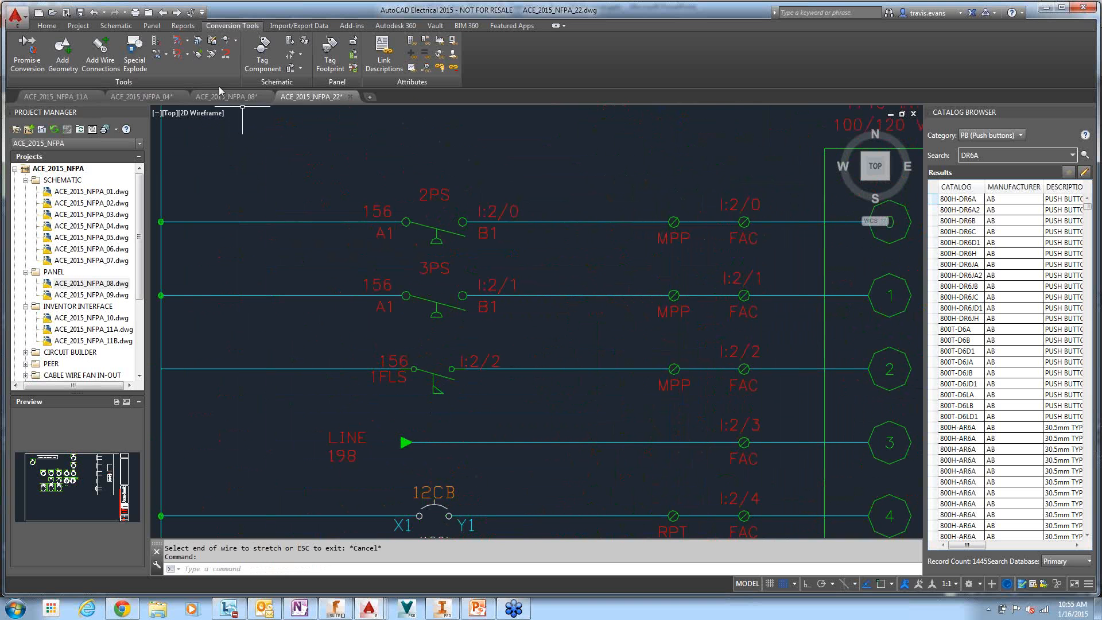
pyautogui.click(166, 54)
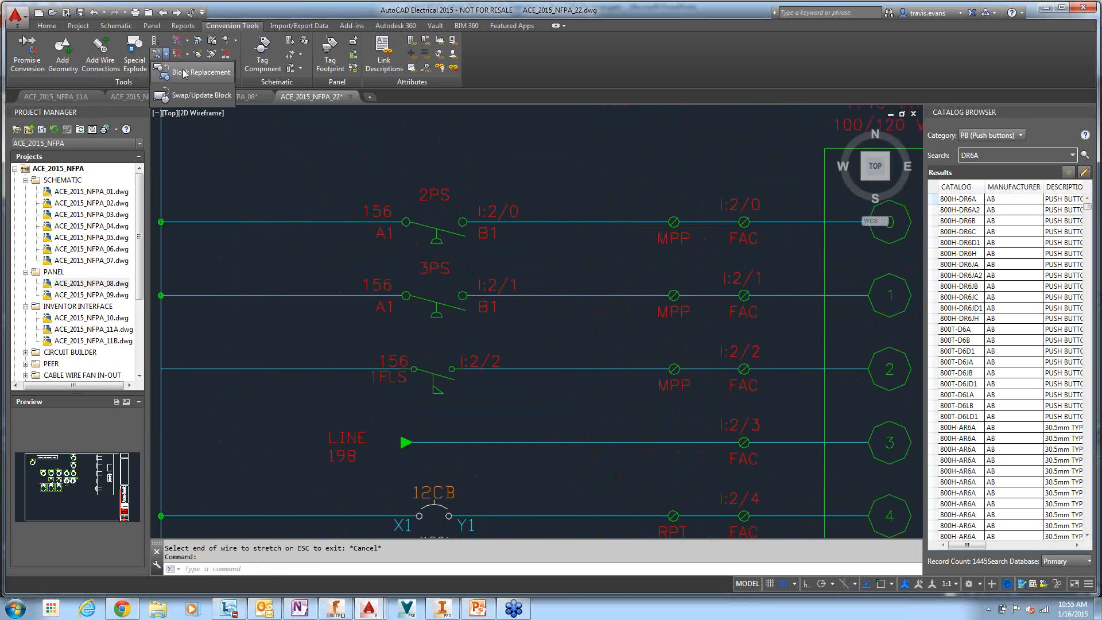
pyautogui.click(198, 95)
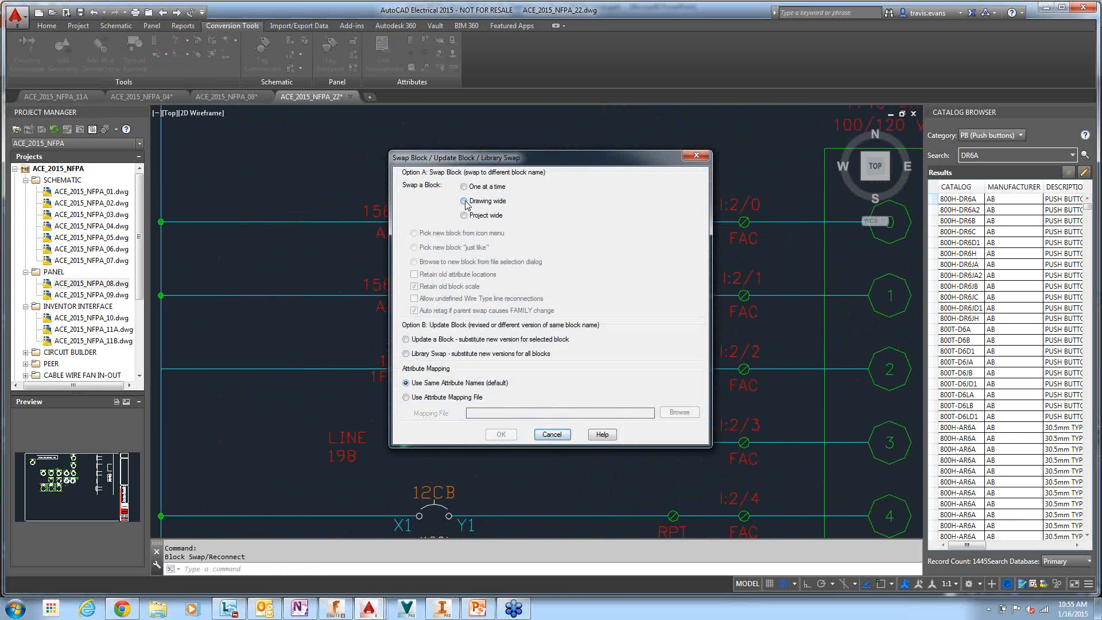
pyautogui.click(463, 201)
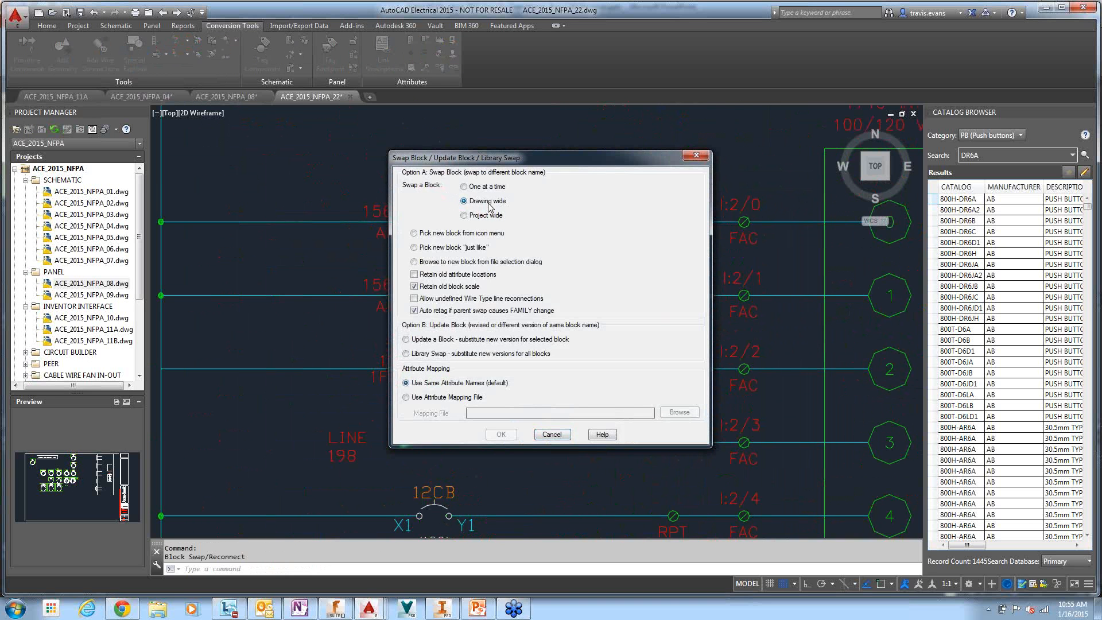
pyautogui.click(415, 286)
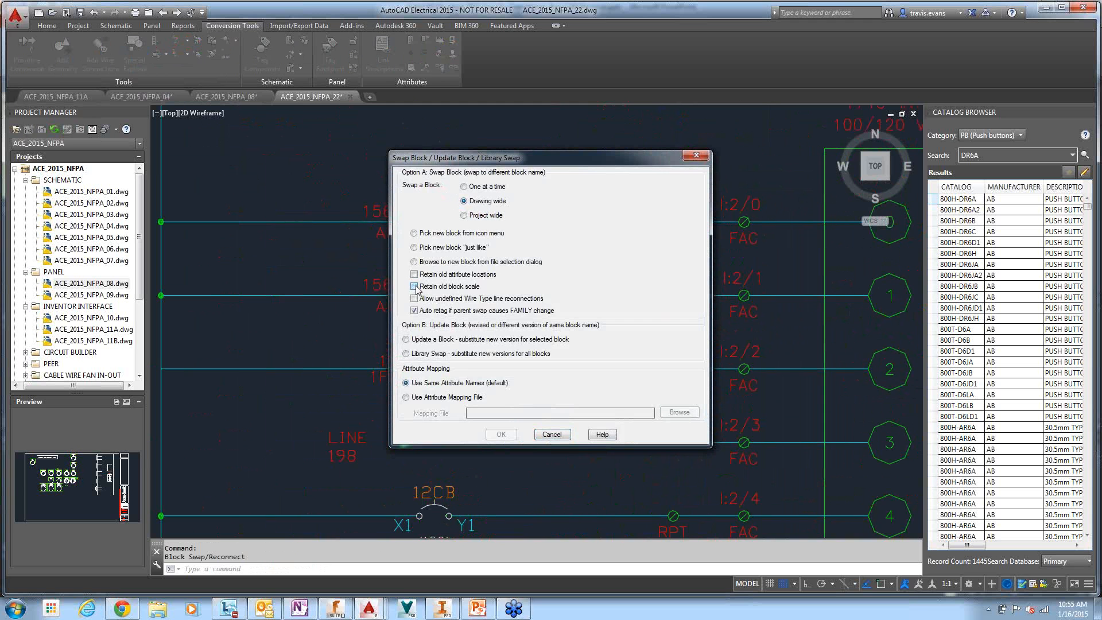
pyautogui.click(407, 398)
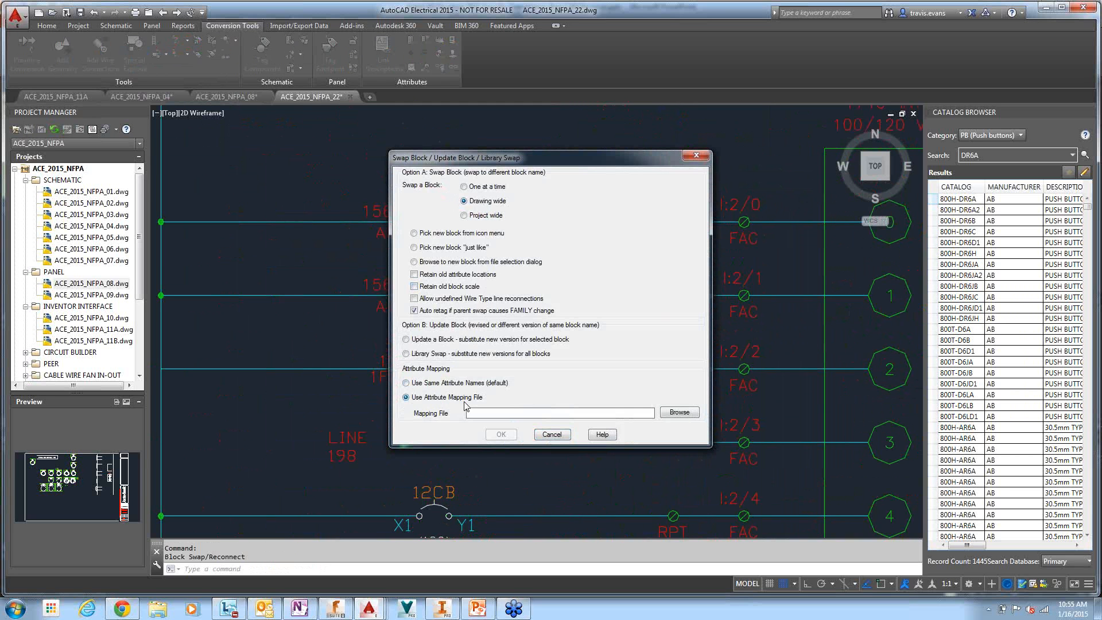
# Review the text file Migration Attribute Mapping.txt and load it as the mapping file for the block swap.
pyautogui.click(688, 414)
pyautogui.click(582, 370)
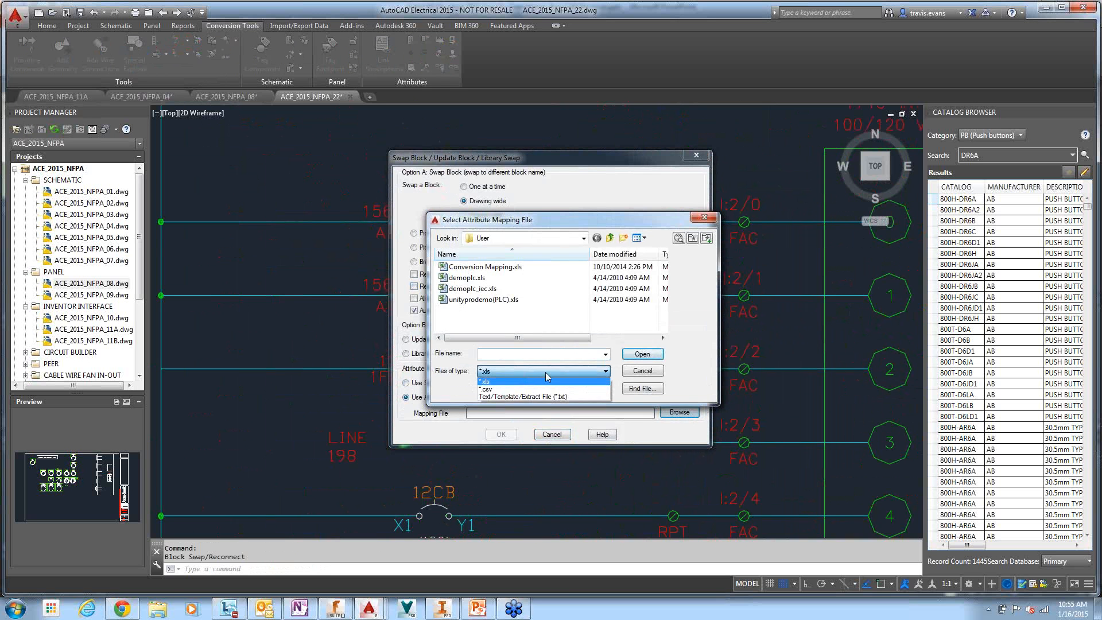
pyautogui.click(516, 398)
pyautogui.click(497, 278)
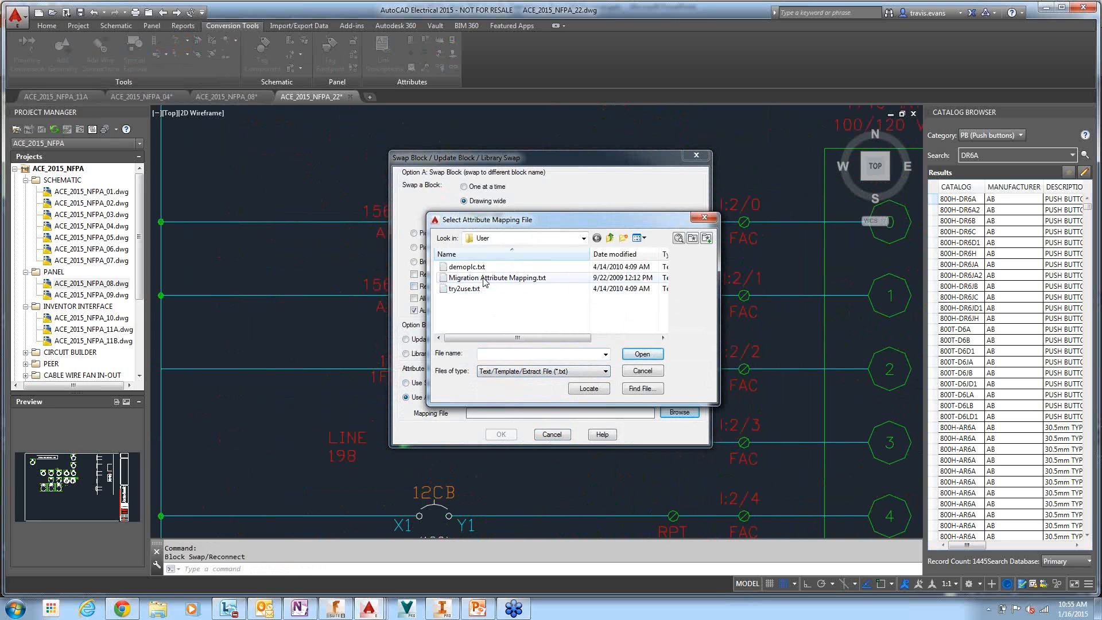
pyautogui.rightClick(497, 278)
pyautogui.click(516, 303)
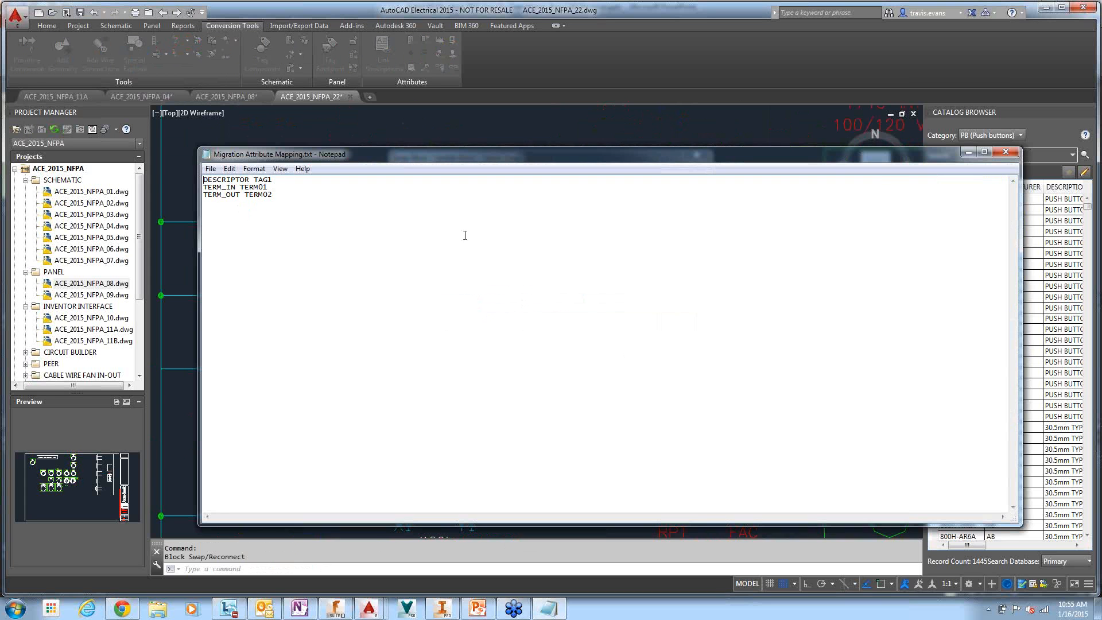
pyautogui.click(1006, 153)
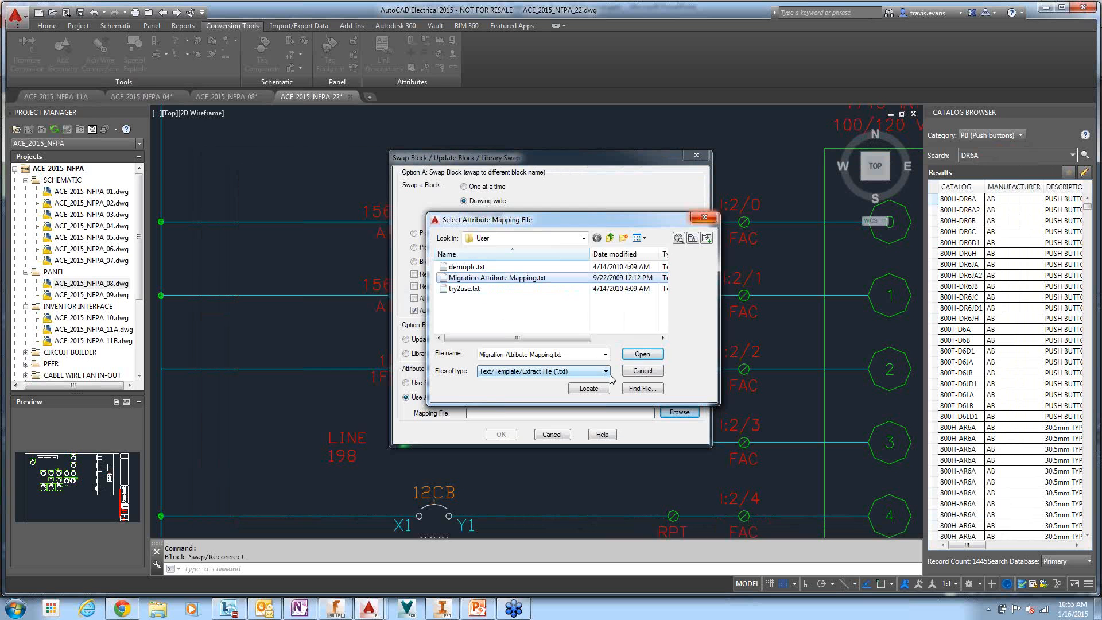
pyautogui.click(640, 354)
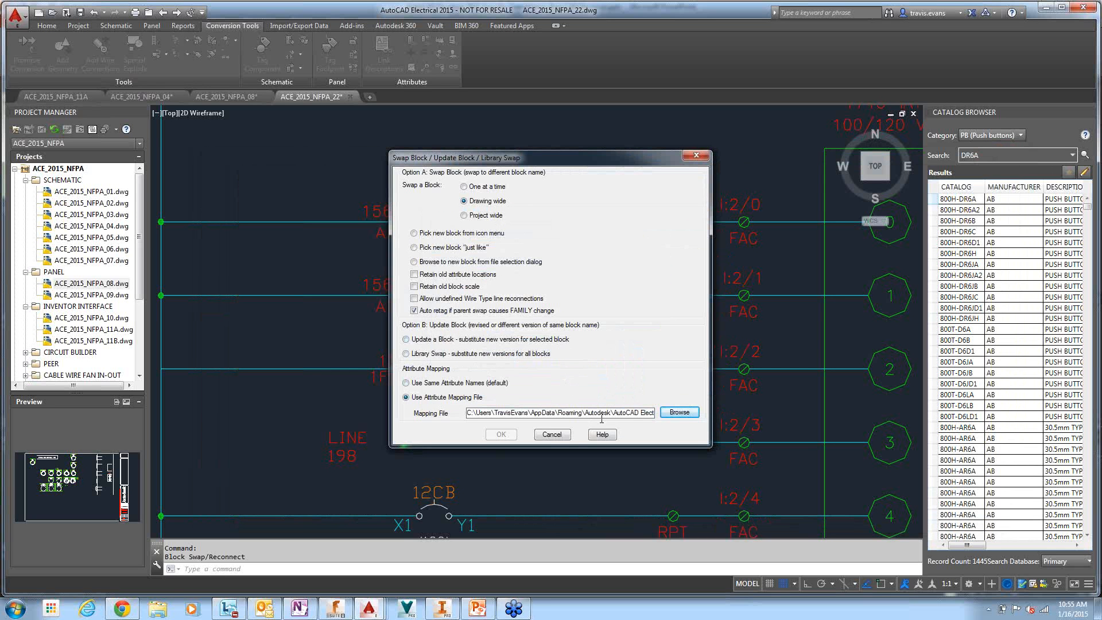
# Try to swap the plain pressure switch blocks, such as 3PS, for the Pressure Switch, NO symbol picked from the icon menu.
pyautogui.click(436, 234)
pyautogui.click(508, 435)
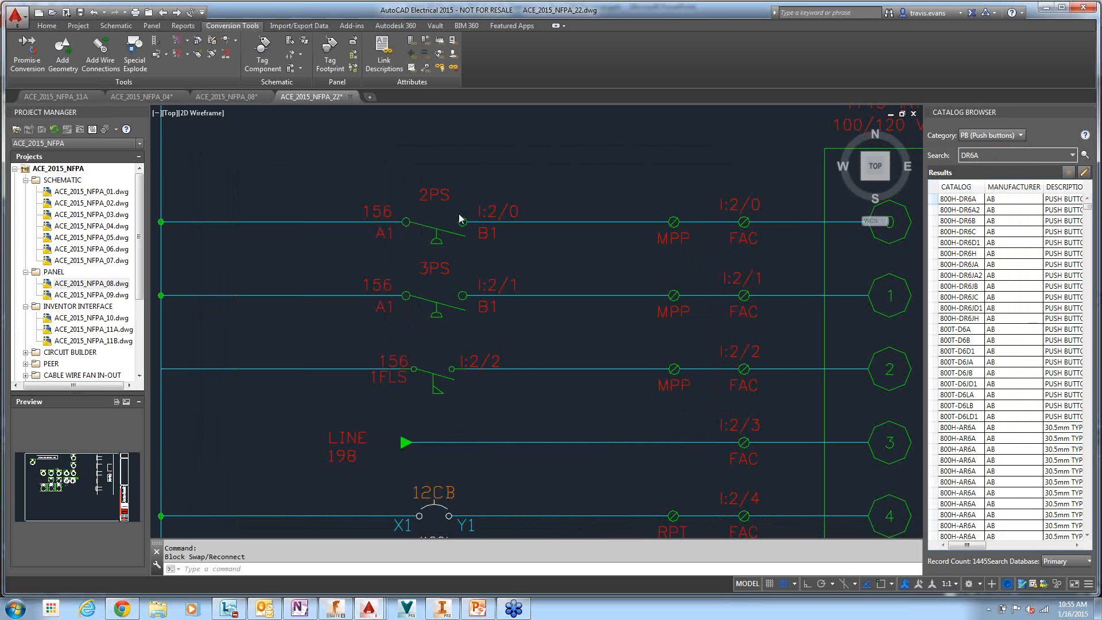
pyautogui.click(632, 256)
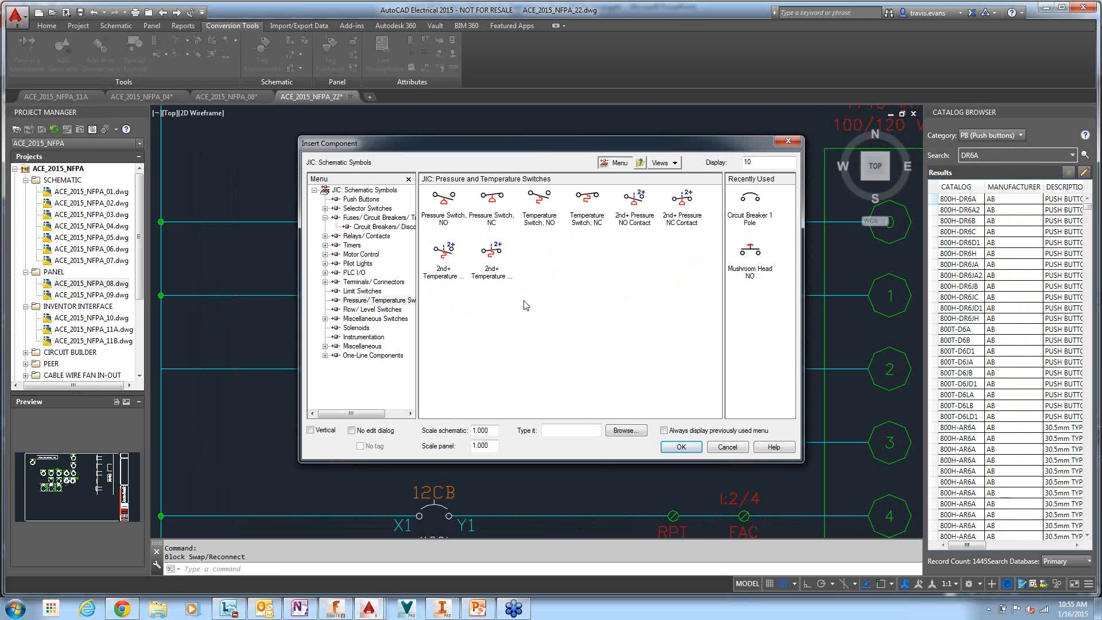
pyautogui.click(451, 203)
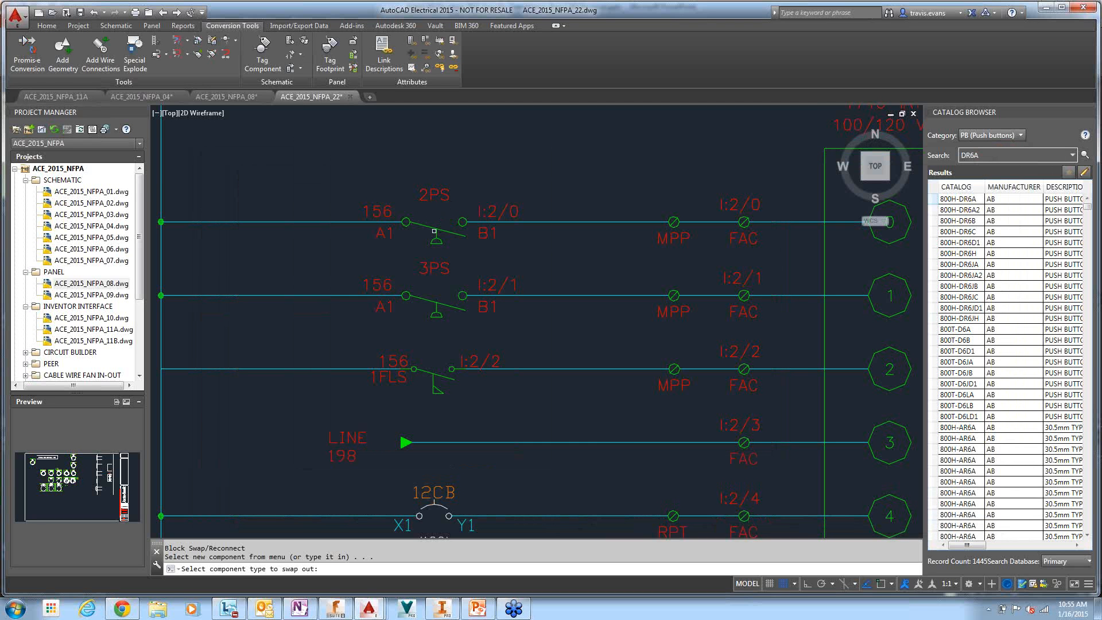
pyautogui.click(435, 296)
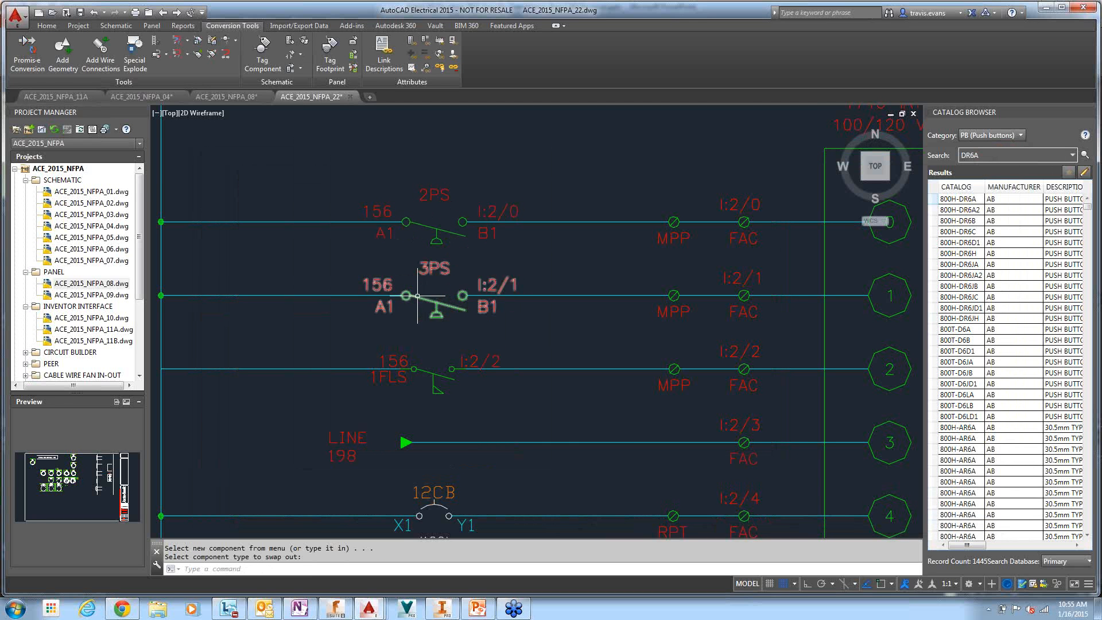
pyautogui.click(418, 296)
pyautogui.click(436, 266)
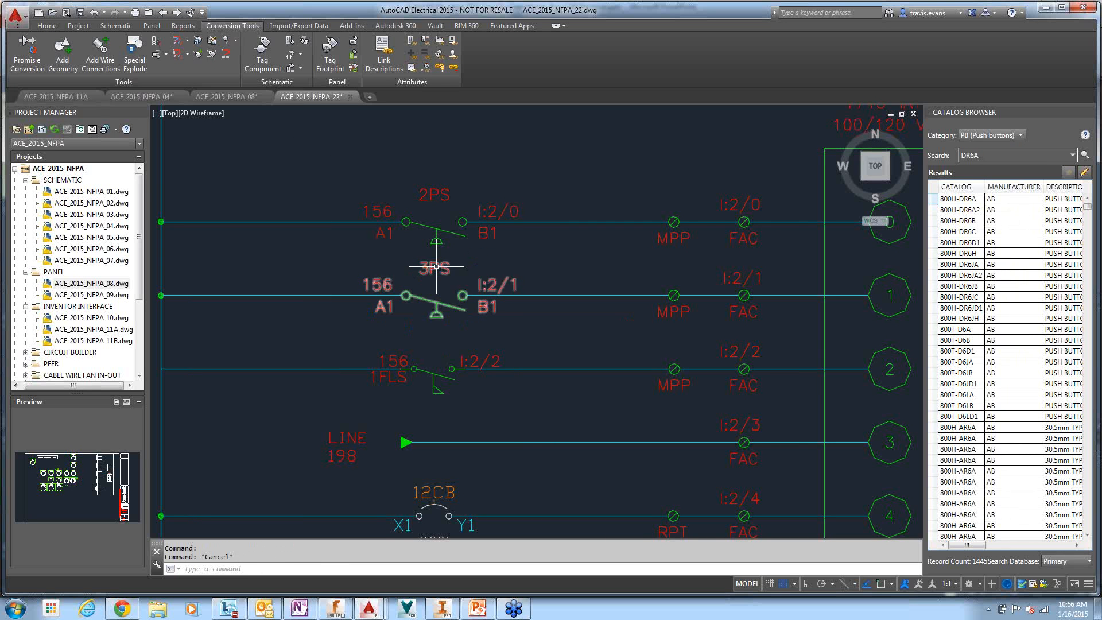
# Set up Swap/Update Block drawing-wide, picking the new block from the icon menu and not retaining the old block scale.
pyautogui.press('Escape')
pyautogui.press('Escape')
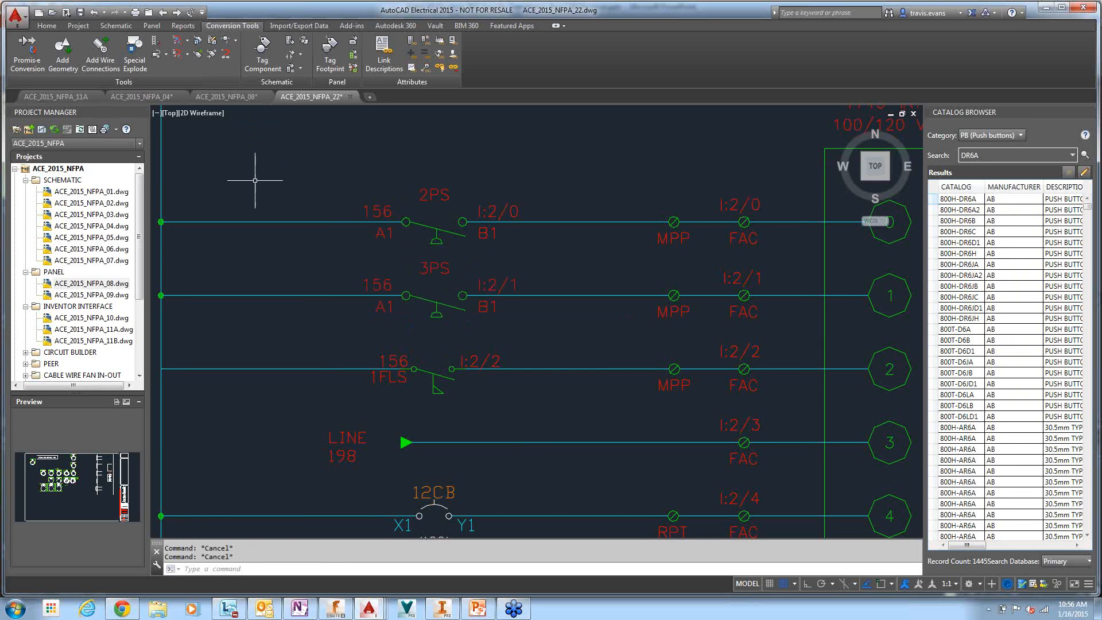
pyautogui.click(166, 54)
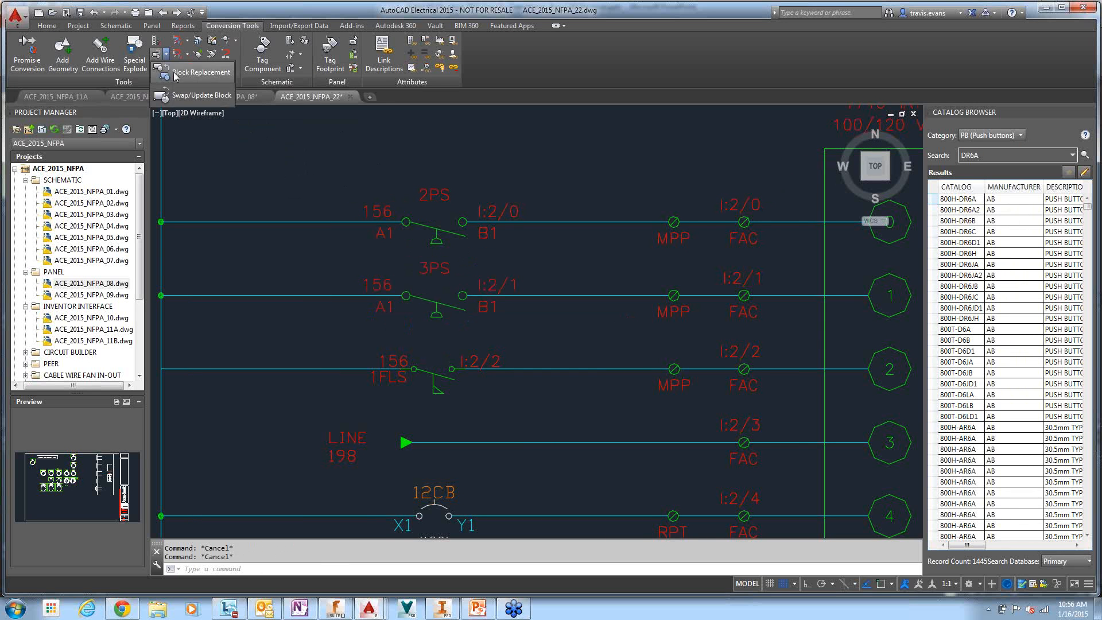
pyautogui.click(196, 95)
pyautogui.click(464, 200)
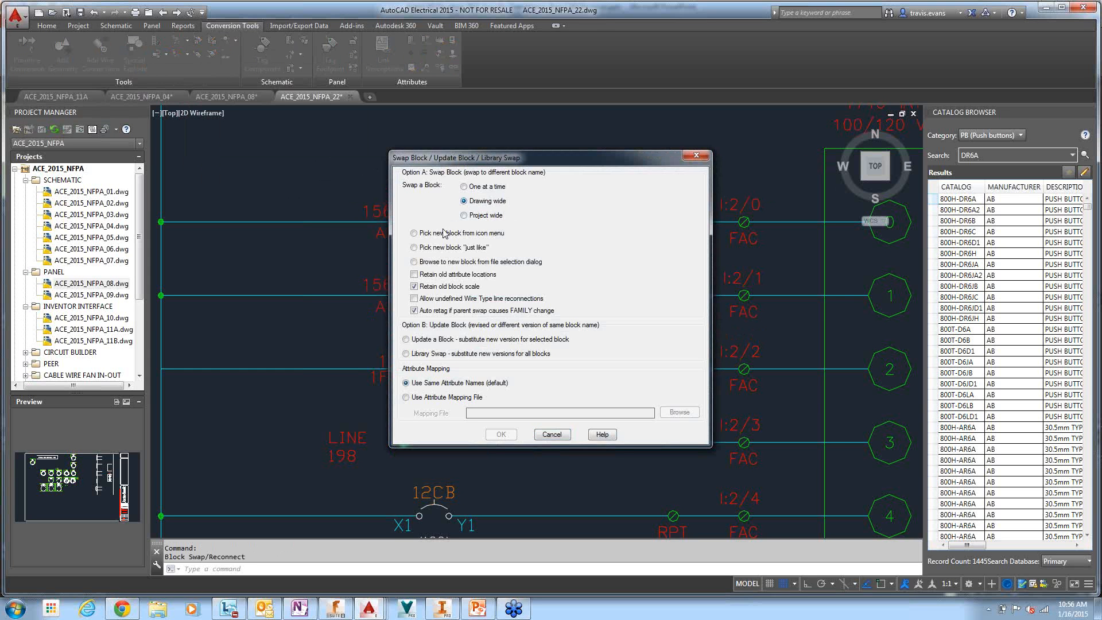
pyautogui.click(428, 233)
pyautogui.click(415, 286)
# Choose an attribute mapping file for the swap and load the text file Migration Attribute Mapping.txt.
pyautogui.click(433, 397)
pyautogui.click(680, 413)
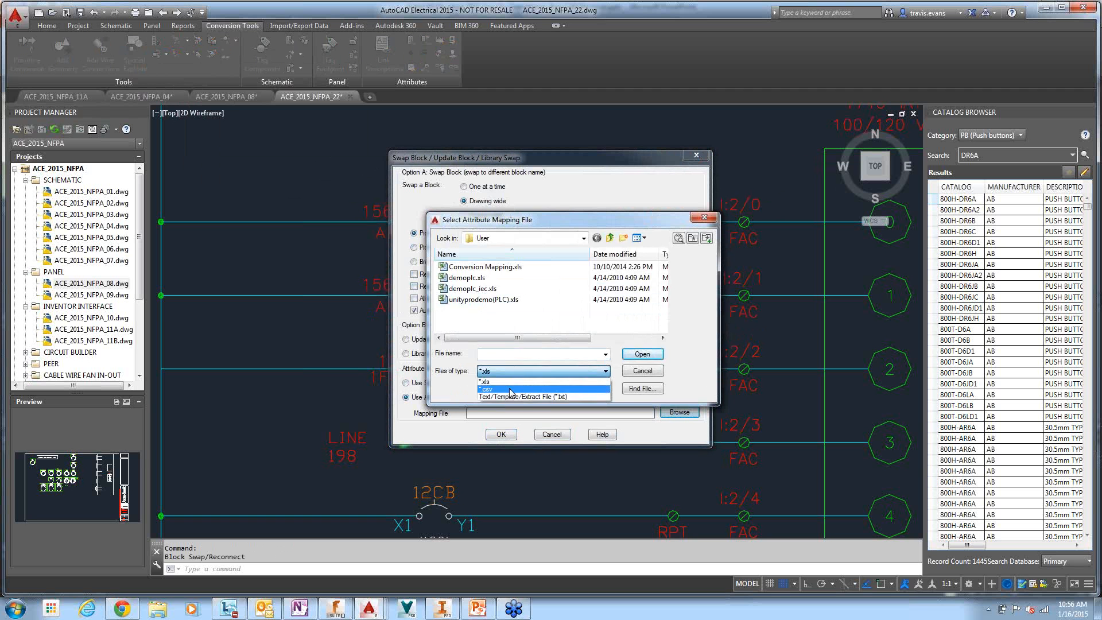
pyautogui.click(516, 458)
pyautogui.click(488, 278)
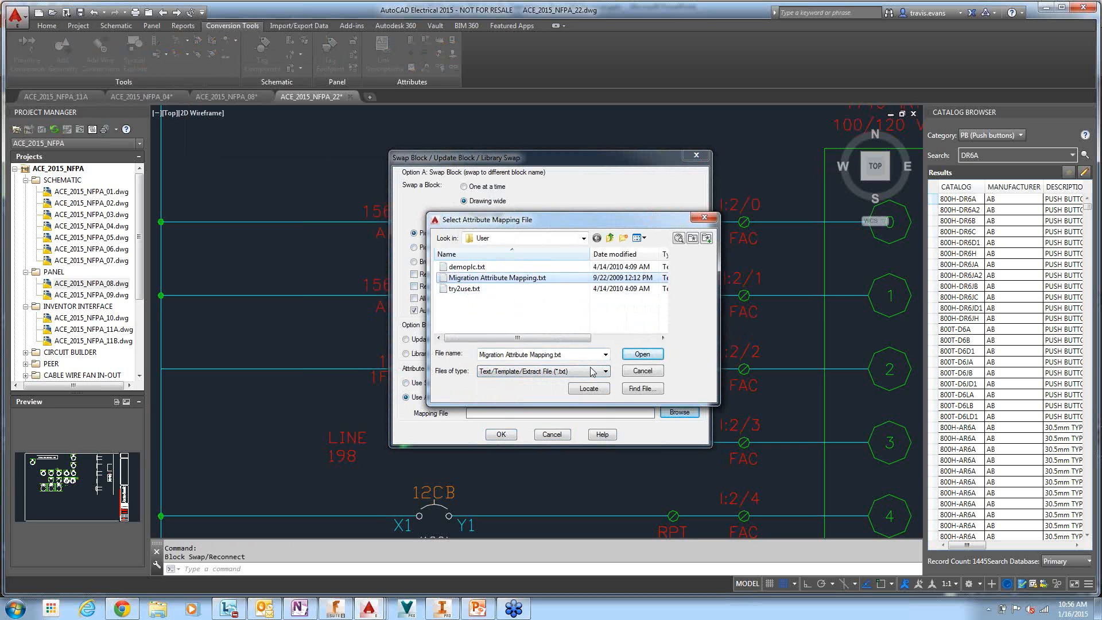
pyautogui.click(637, 355)
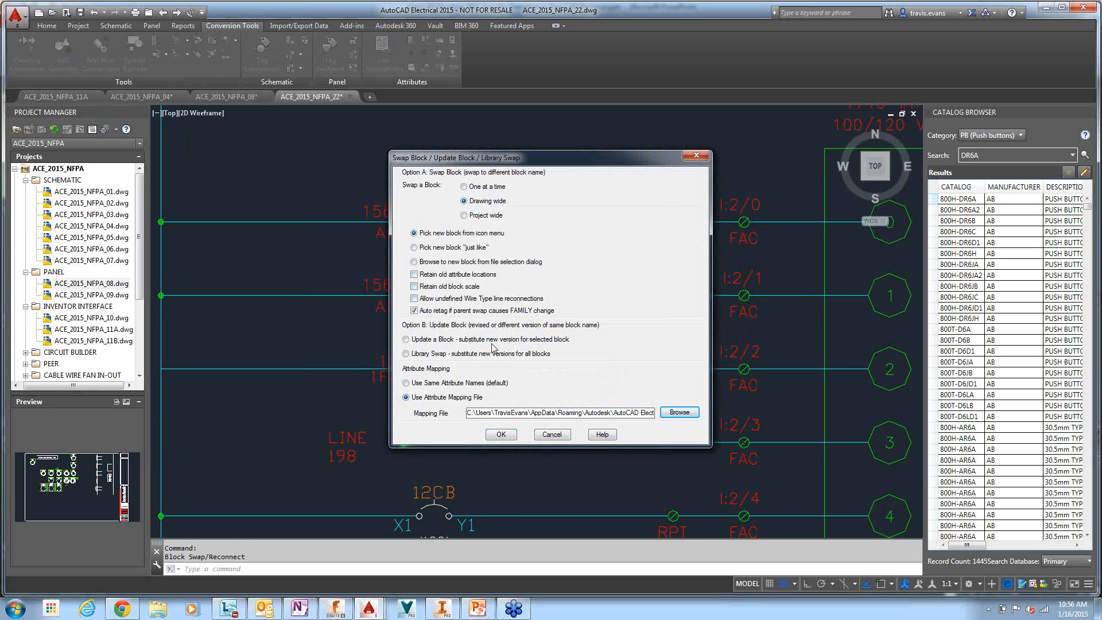
# Swap the plain pressure switch blocks 2PS and 3PS for the Pressure Switch, NO symbol.
pyautogui.click(501, 433)
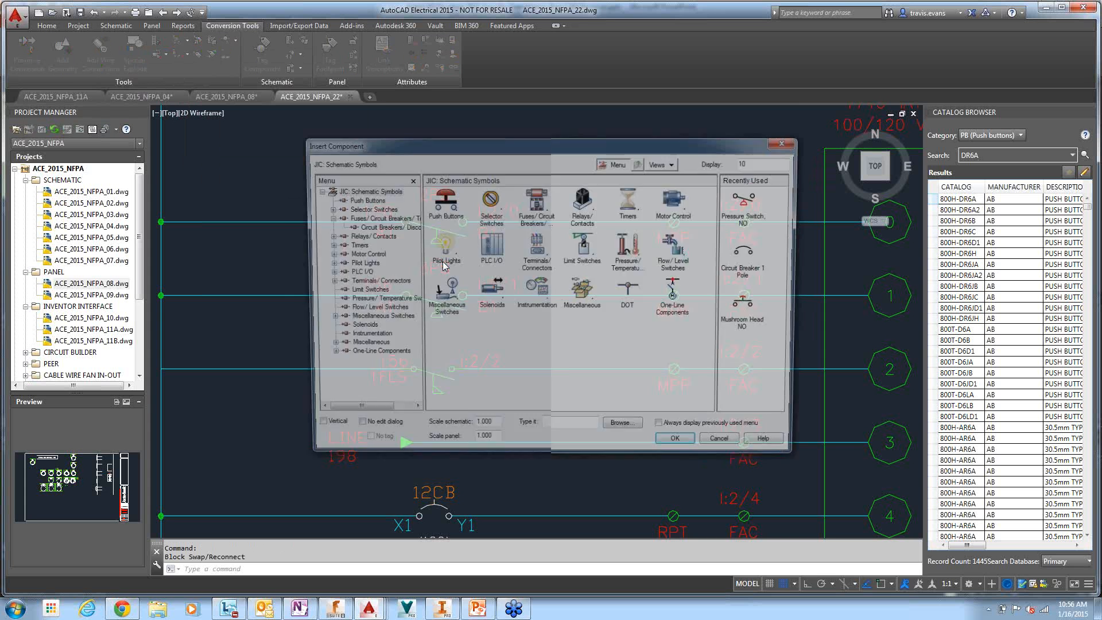
pyautogui.click(626, 244)
pyautogui.click(749, 204)
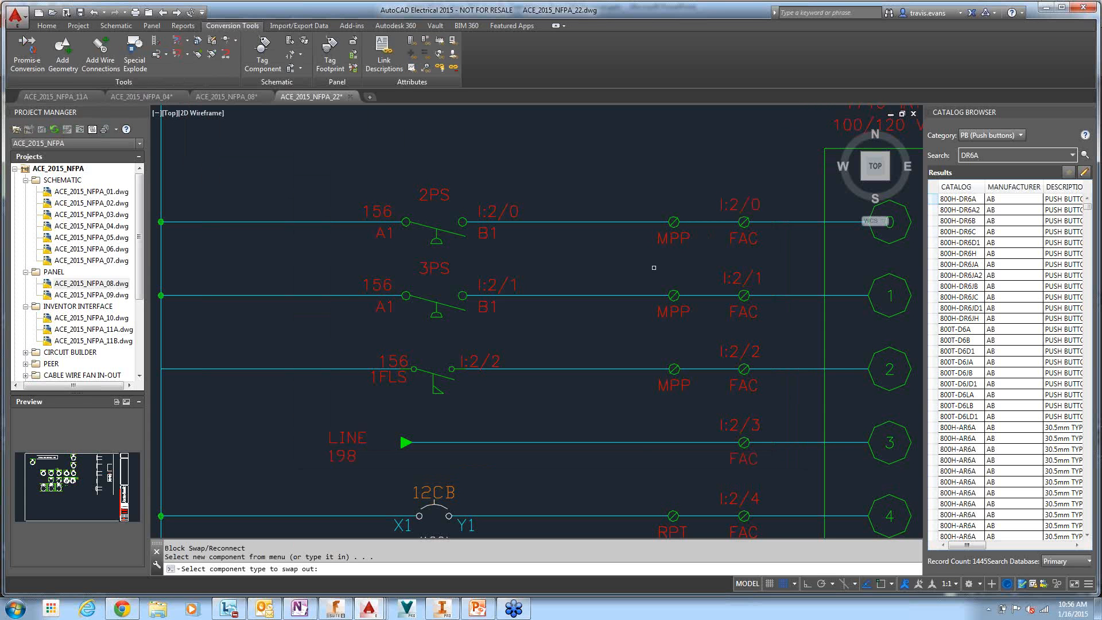
pyautogui.click(442, 267)
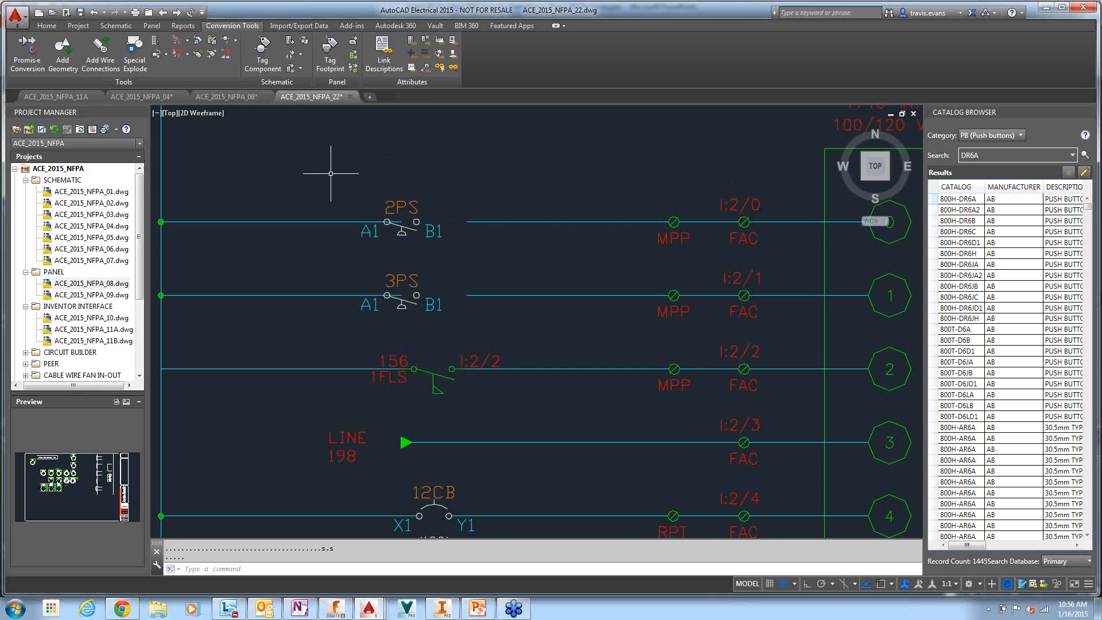
# Stretch the wires on the B1 side of pressure switches 2PS and 3PS to connect to the symbols.
pyautogui.scroll(-3, 330, 173)
pyautogui.scroll(3, 332, 233)
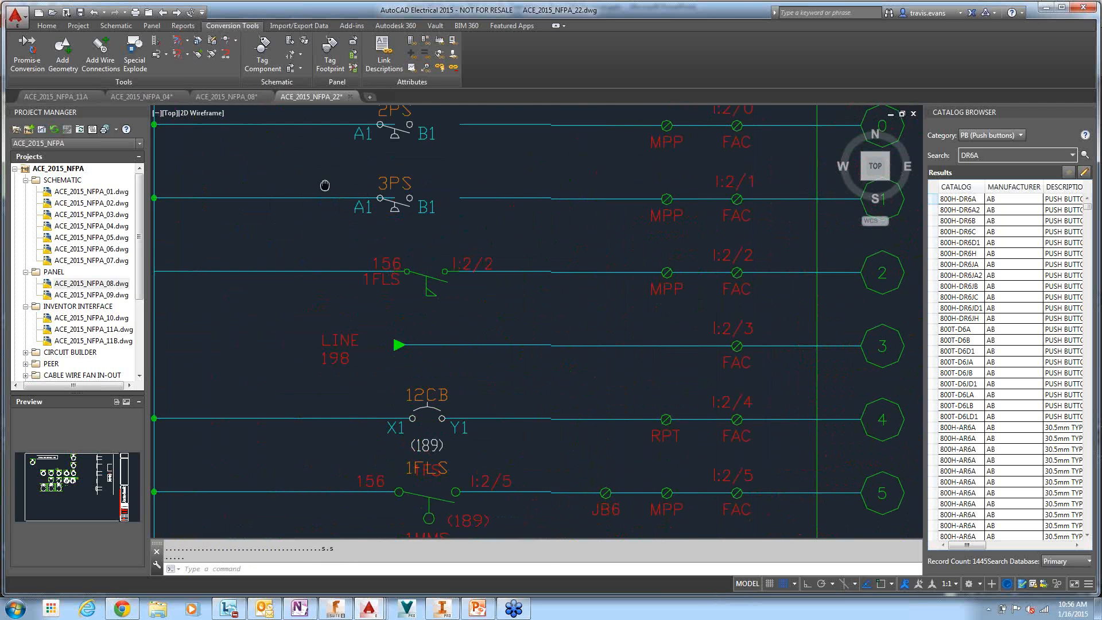
pyautogui.click(225, 54)
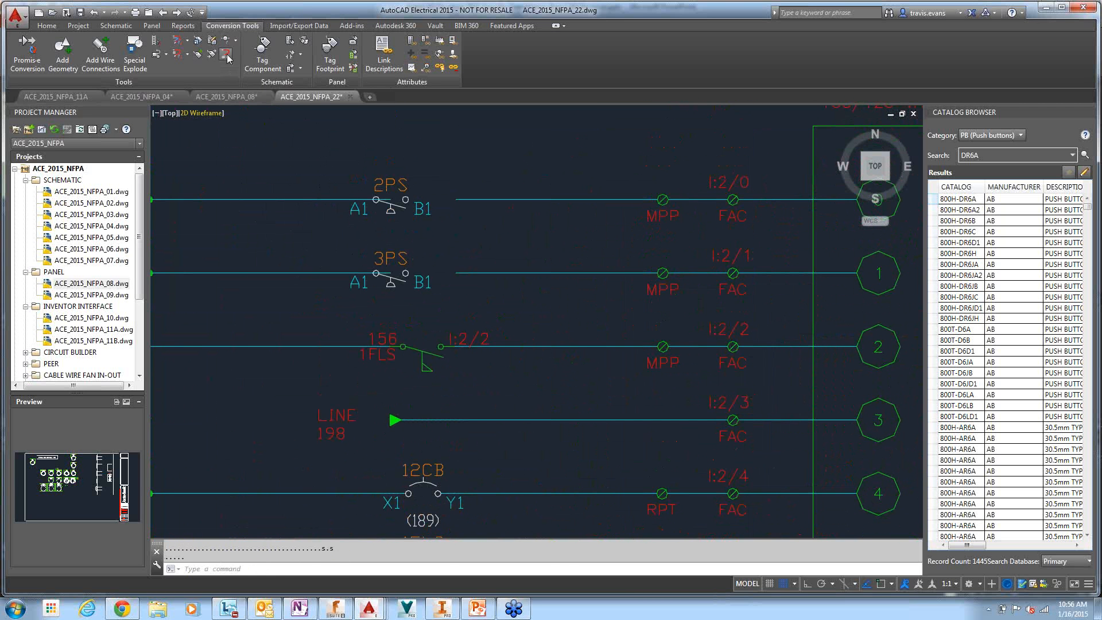
pyautogui.click(465, 201)
pyautogui.click(464, 275)
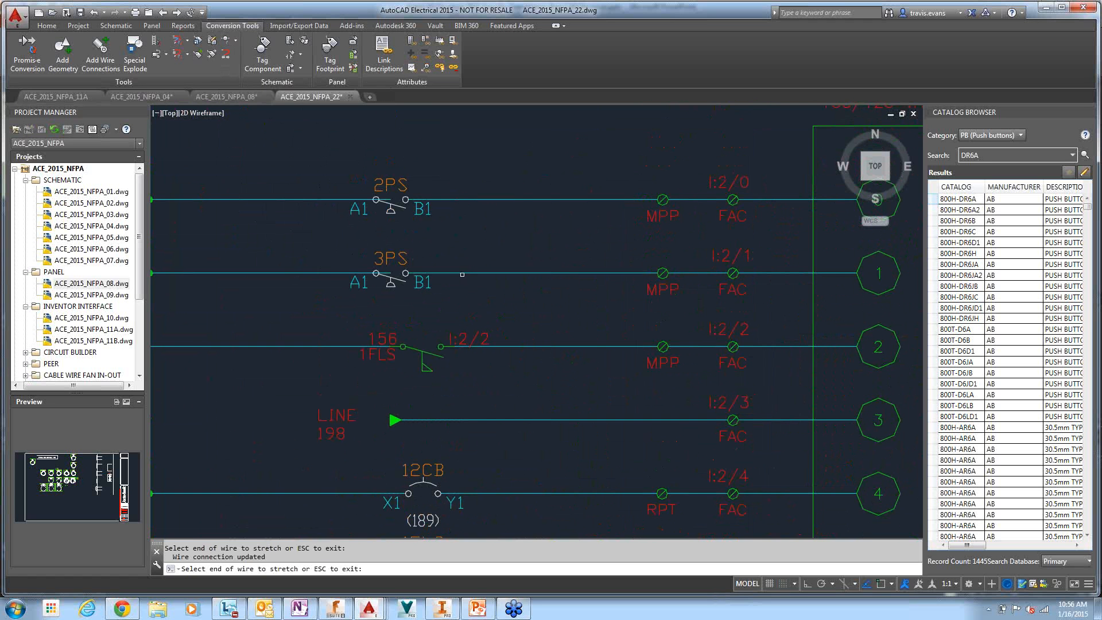
pyautogui.press('Return')
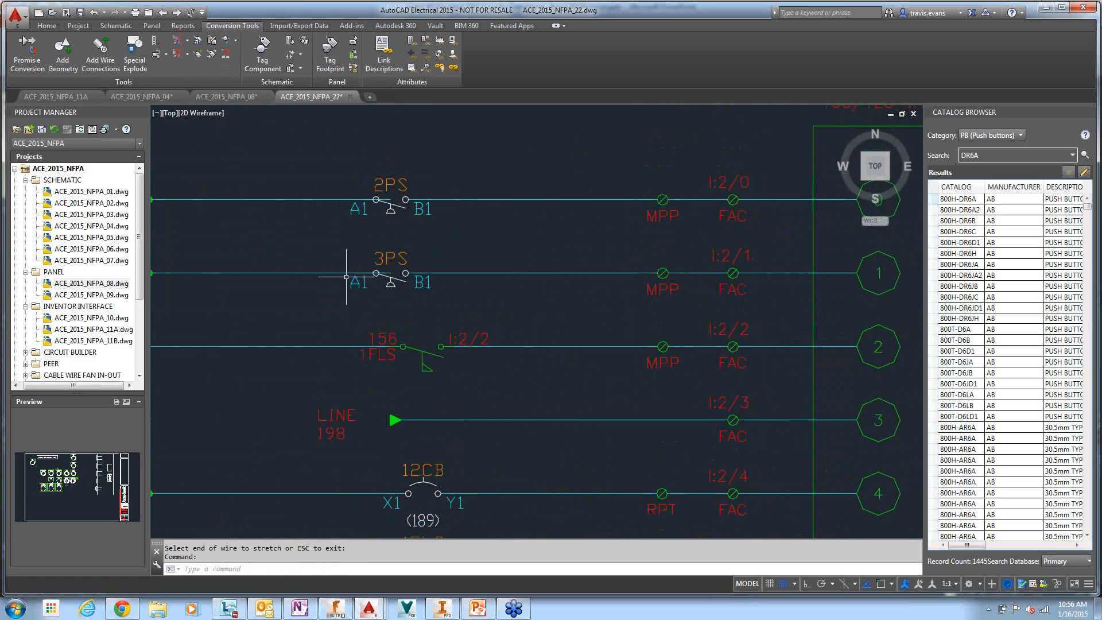
# Stretch the wire on the A1 side of pressure switch 2PS to its connection point.
pyautogui.click(226, 57)
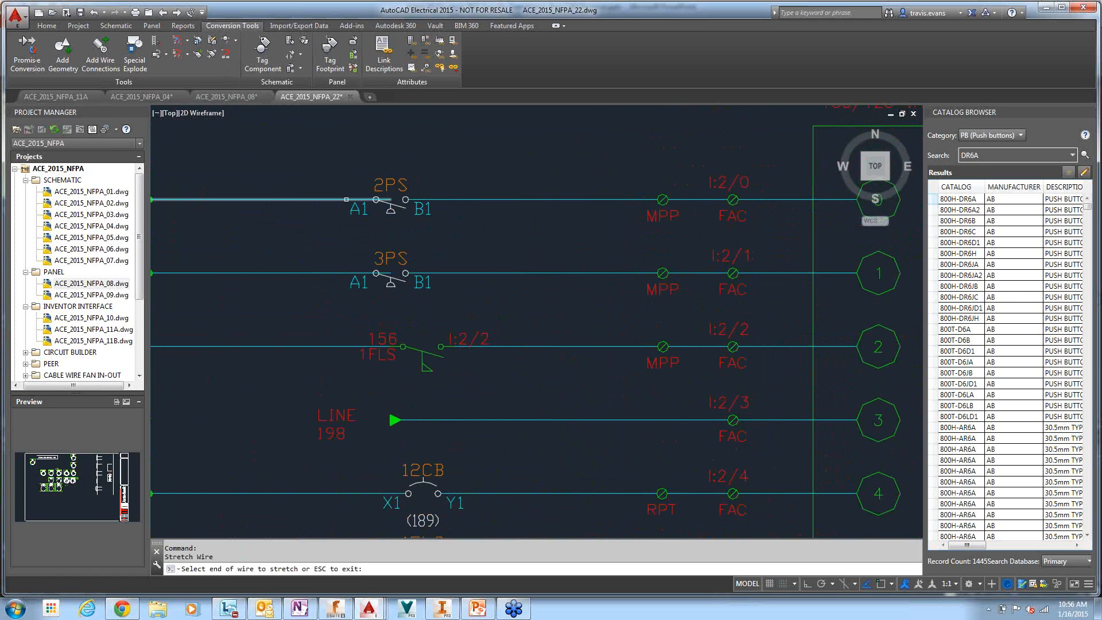
pyautogui.click(347, 199)
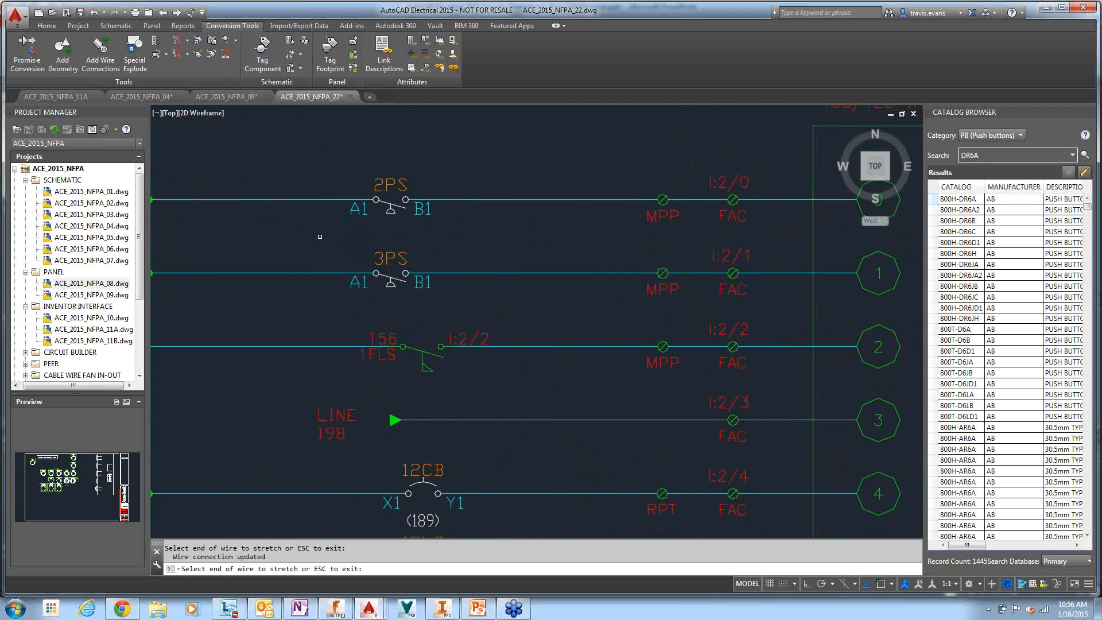
pyautogui.scroll(-6, 320, 236)
pyautogui.moveTo(401, 256); pyautogui.dragTo(493, 227, button='middle')
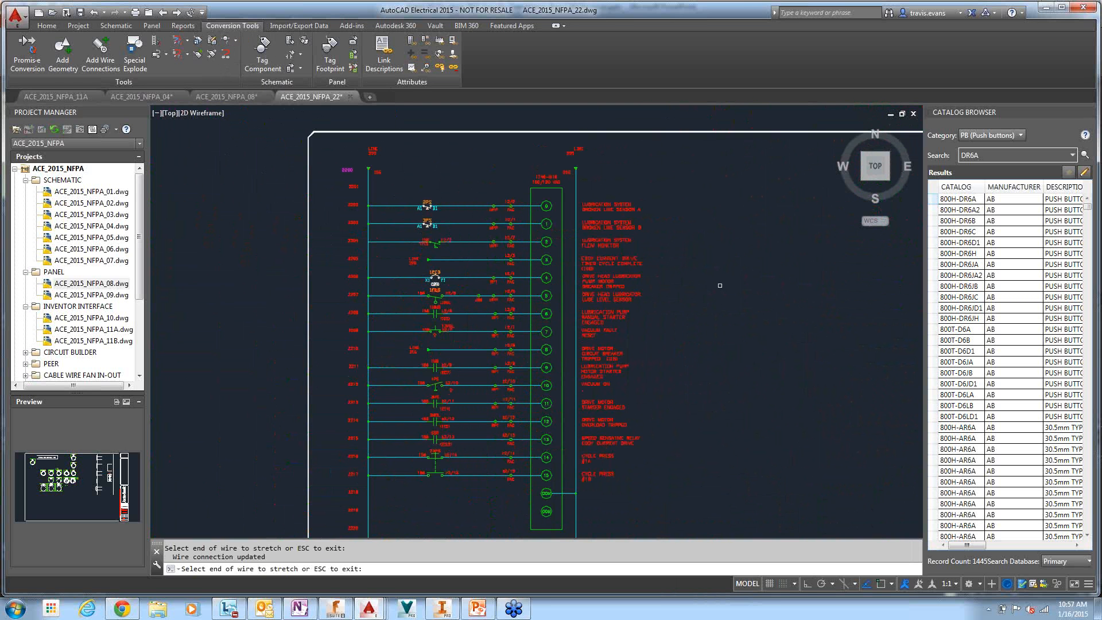
# Move on to the next drawing, ACE_2015_NFPA_23, and fit the whole sheet in view.
pyautogui.click(177, 12)
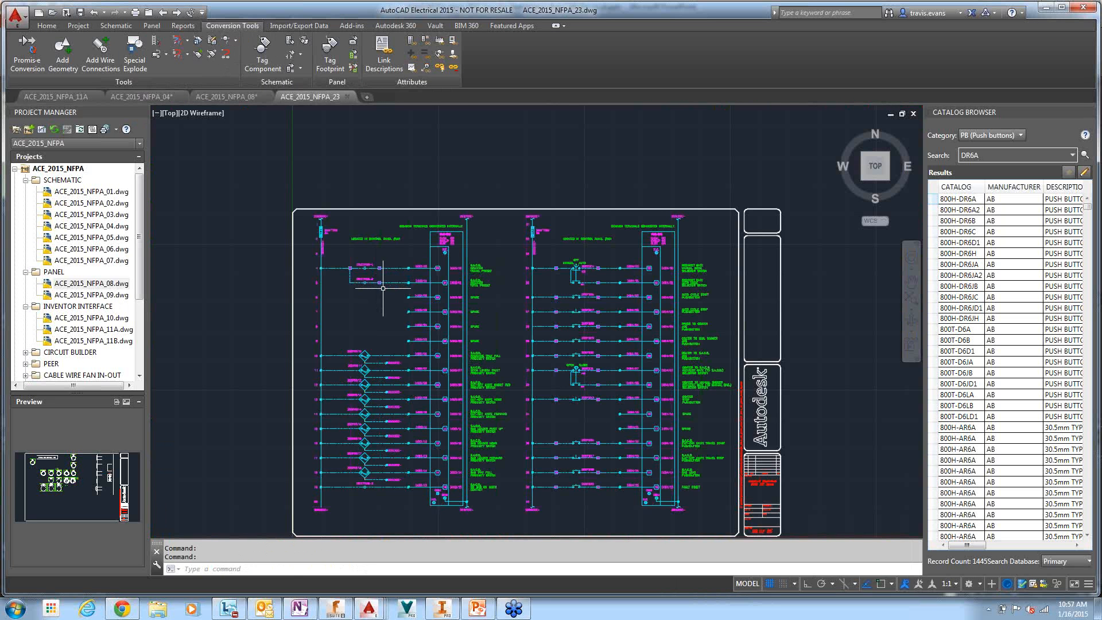
pyautogui.scroll(4, 436, 316)
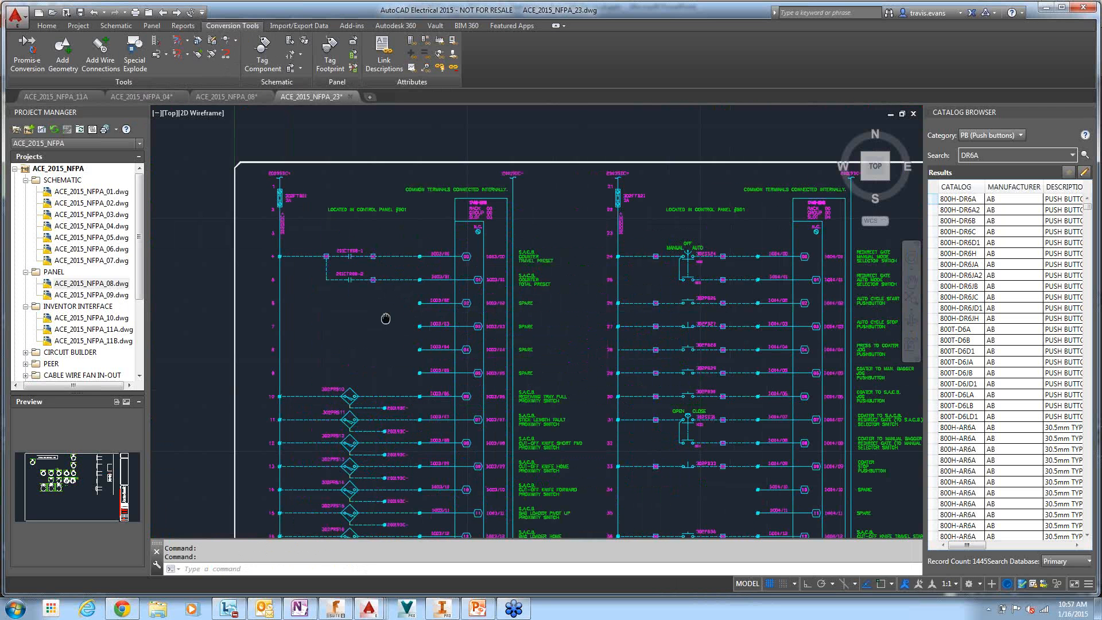
pyautogui.middleClick(436, 315)
pyautogui.middleClick(437, 315)
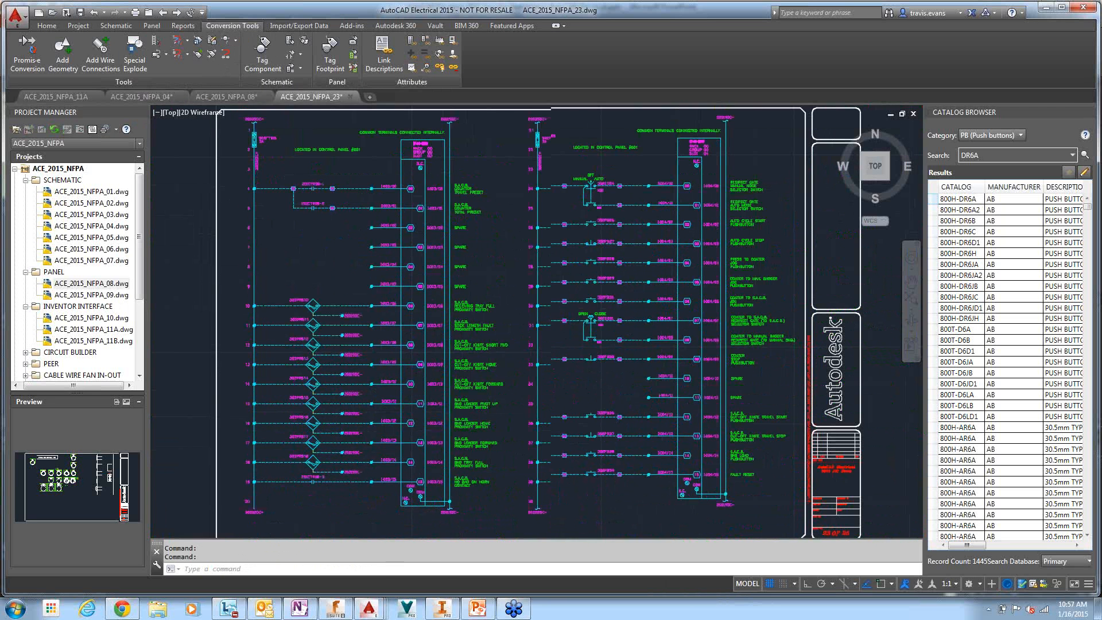
# Start a Block Replacement that covers all blocks of the active drawing.
pyautogui.click(166, 55)
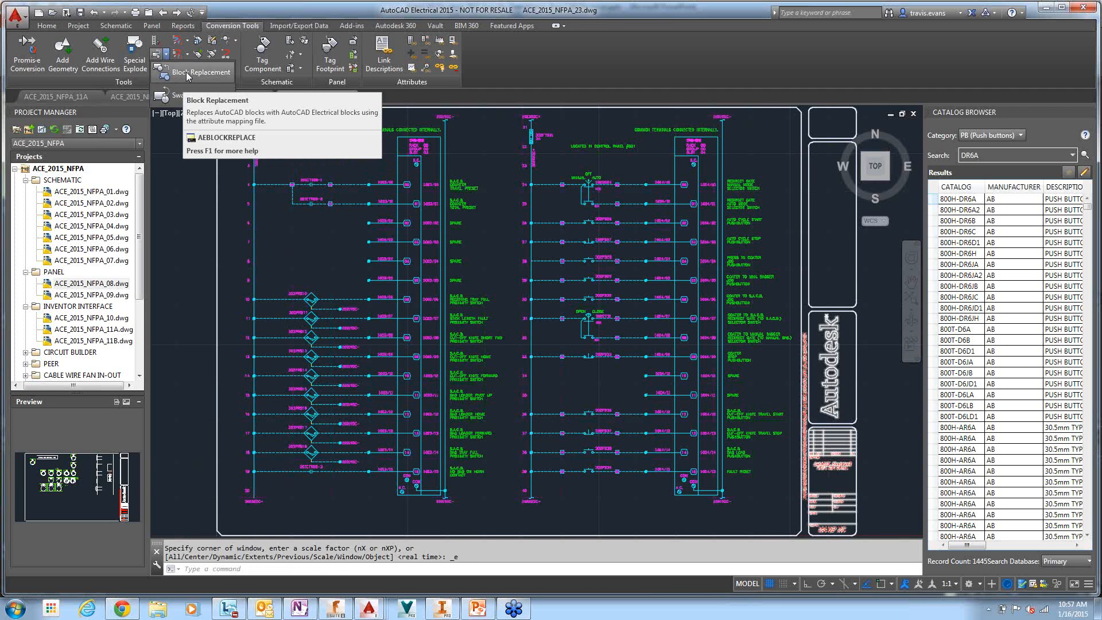
pyautogui.click(188, 73)
pyautogui.click(505, 298)
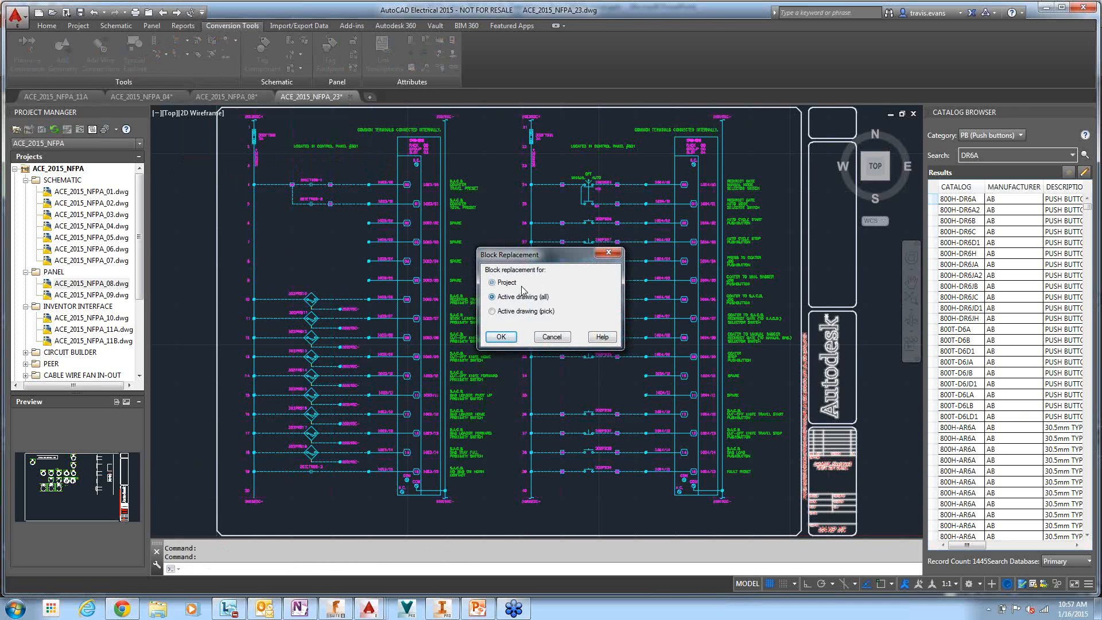
pyautogui.click(501, 337)
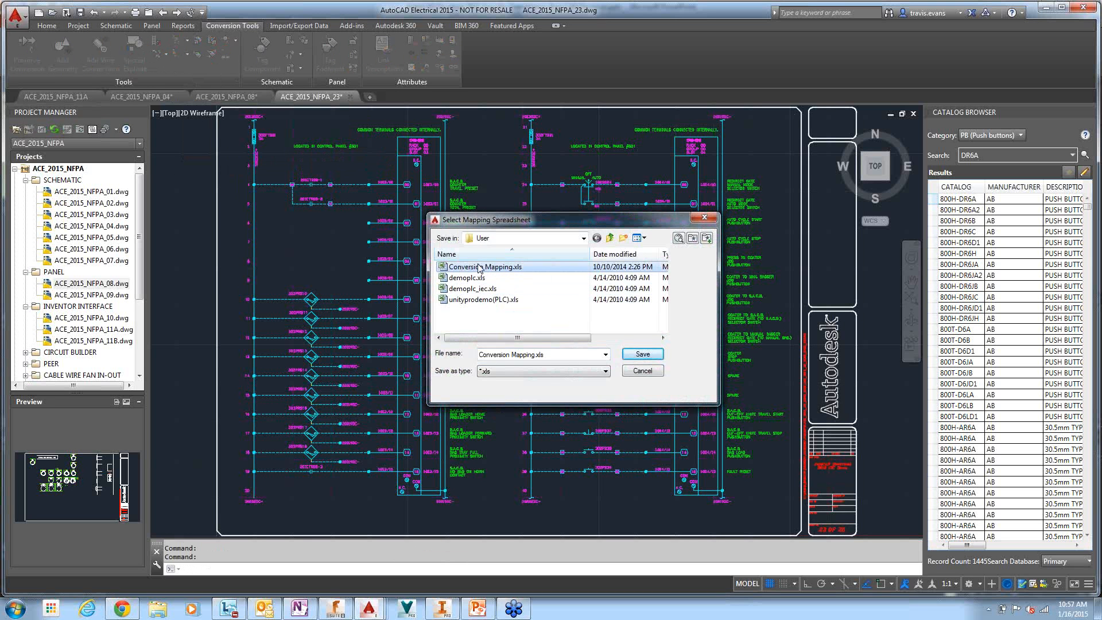
# Review the Conversion Mapping.xls spreadsheet in Excel and run the block replacement with it as the mapping file.
pyautogui.rightClick(478, 266)
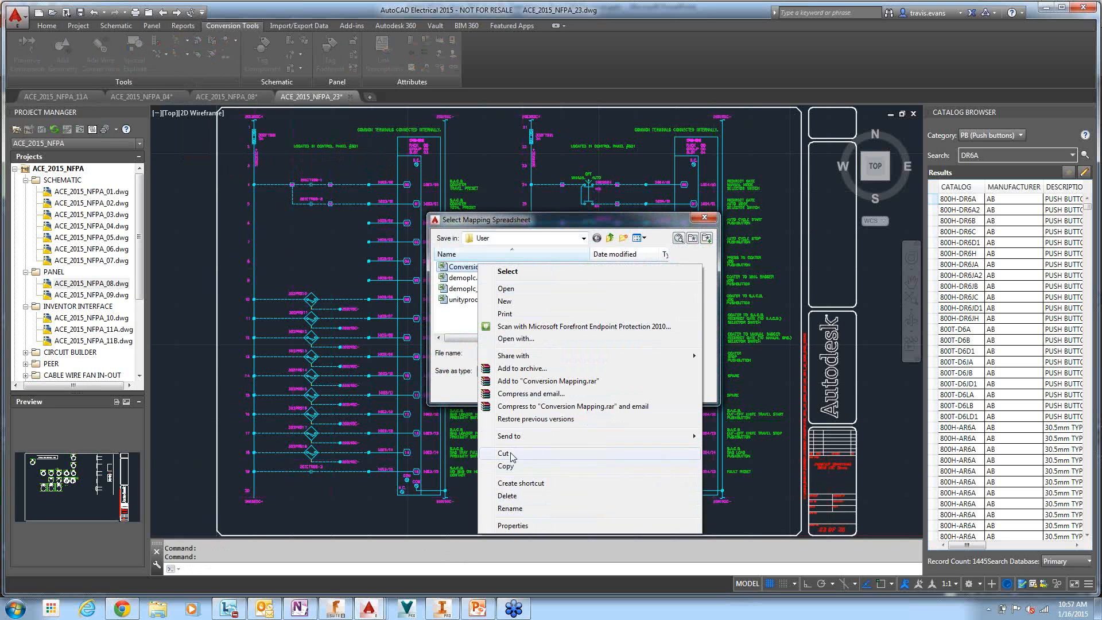
pyautogui.click(508, 288)
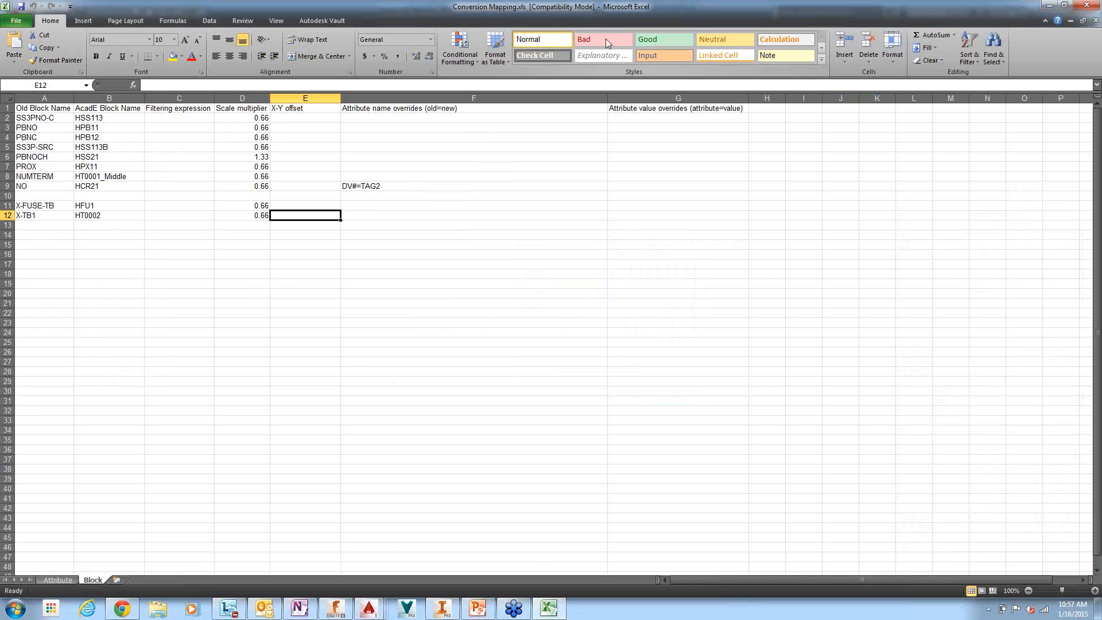
pyautogui.click(1094, 6)
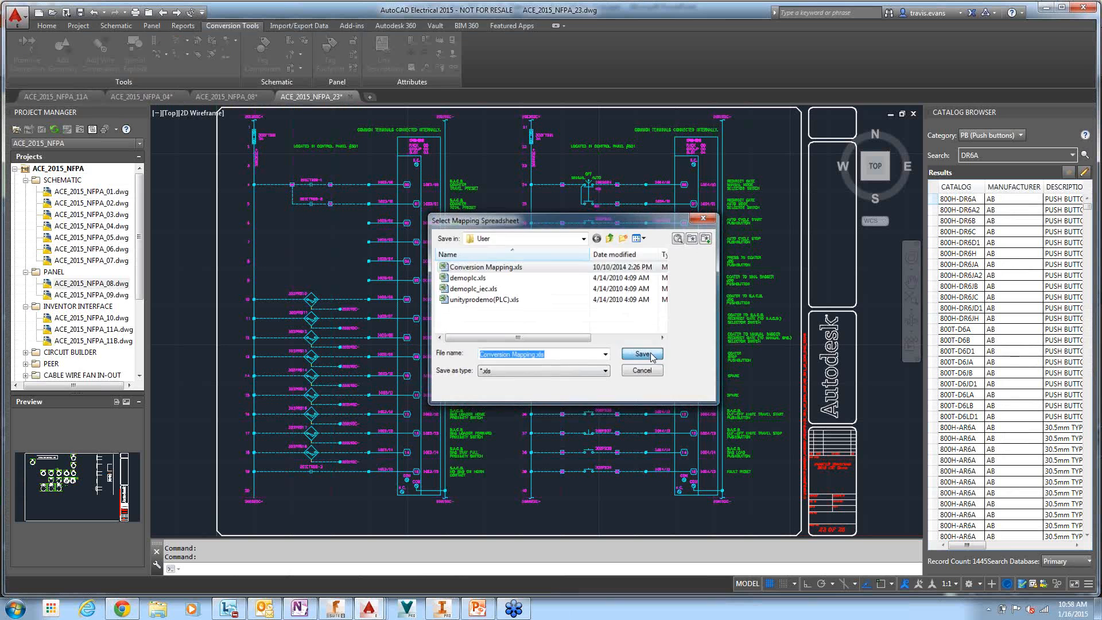
pyautogui.click(643, 354)
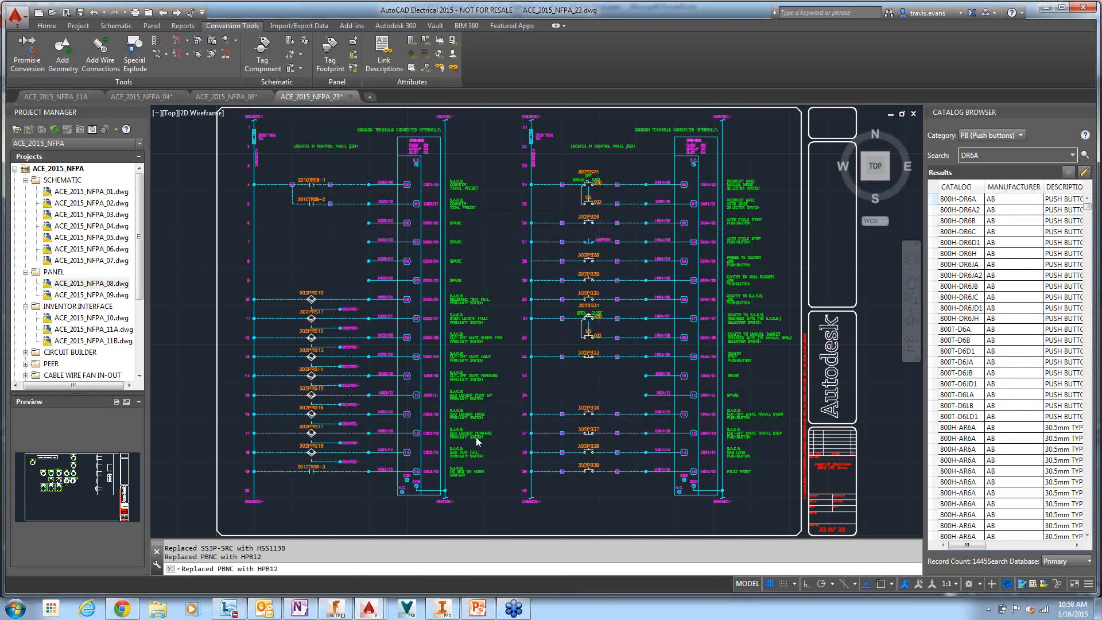
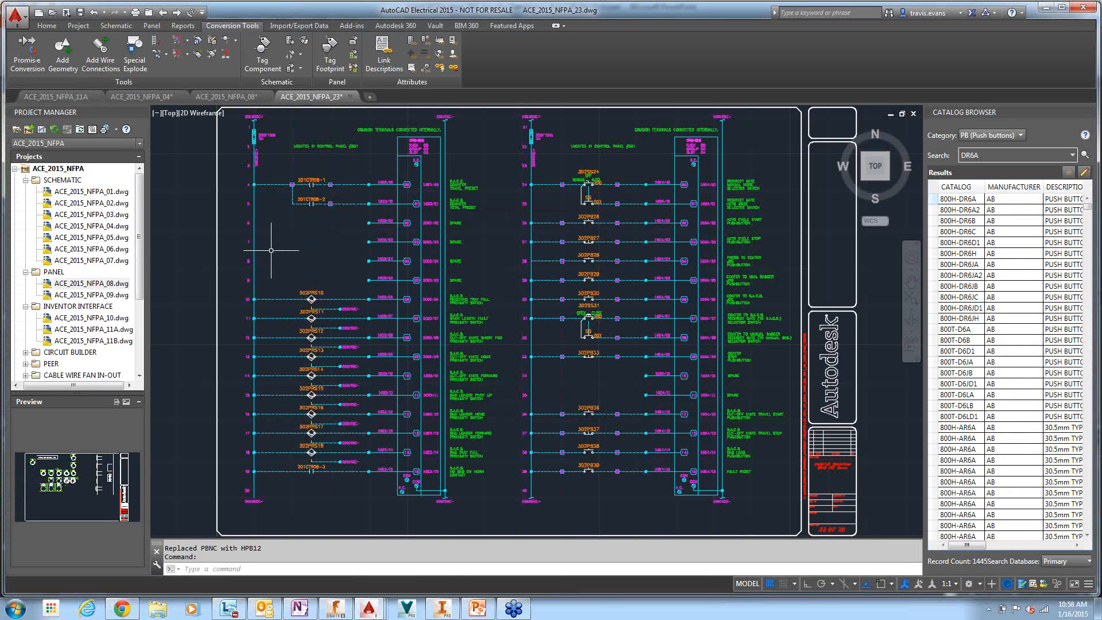
# Switch to drawing ACE_2015_NFPA_11A and start an Inventor Professional XML export of the active drawing with terminals as terminal strips.
pyautogui.click(66, 99)
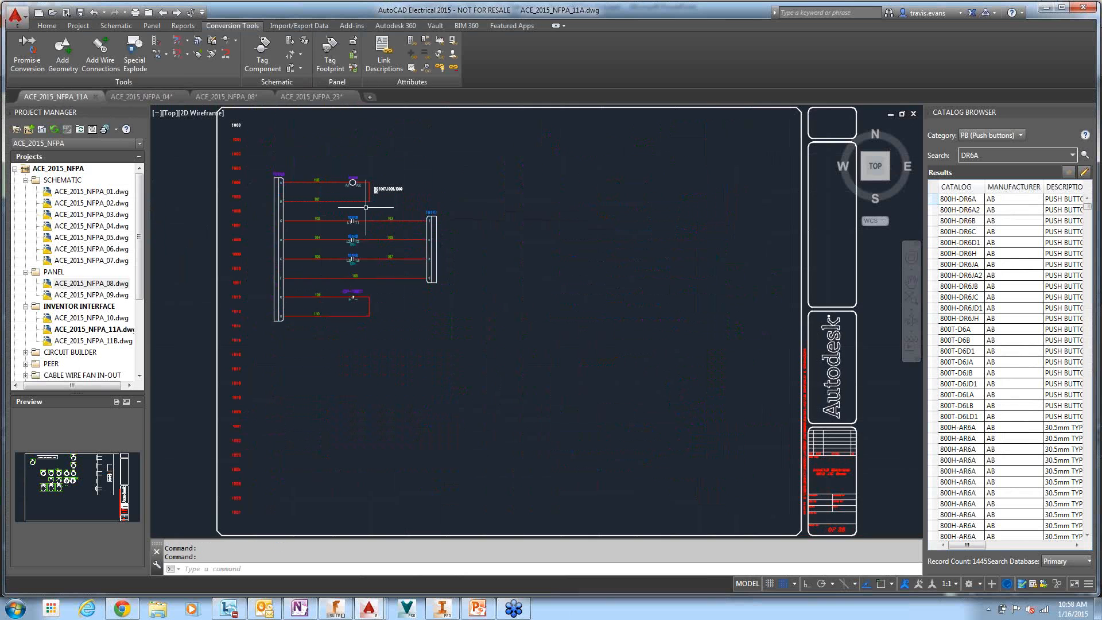
pyautogui.scroll(2, 371, 209)
pyautogui.moveTo(371, 209)
pyautogui.mouseDown(button='middle')
pyautogui.moveTo(432, 217)
pyautogui.moveTo(450, 262)
pyautogui.mouseUp(button='middle')
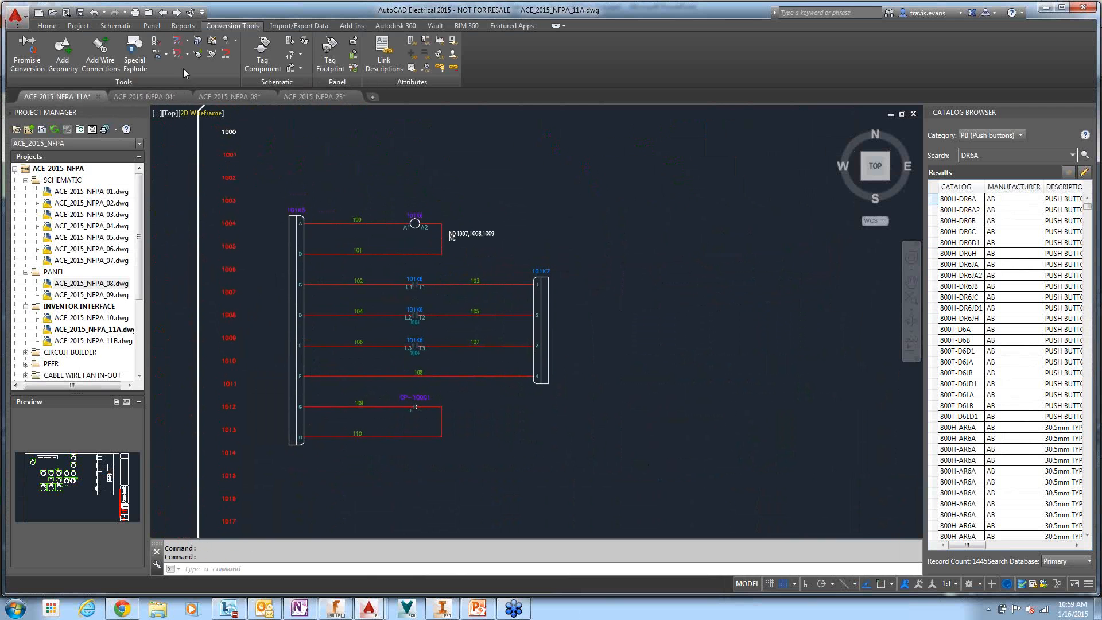
pyautogui.click(299, 30)
pyautogui.click(207, 47)
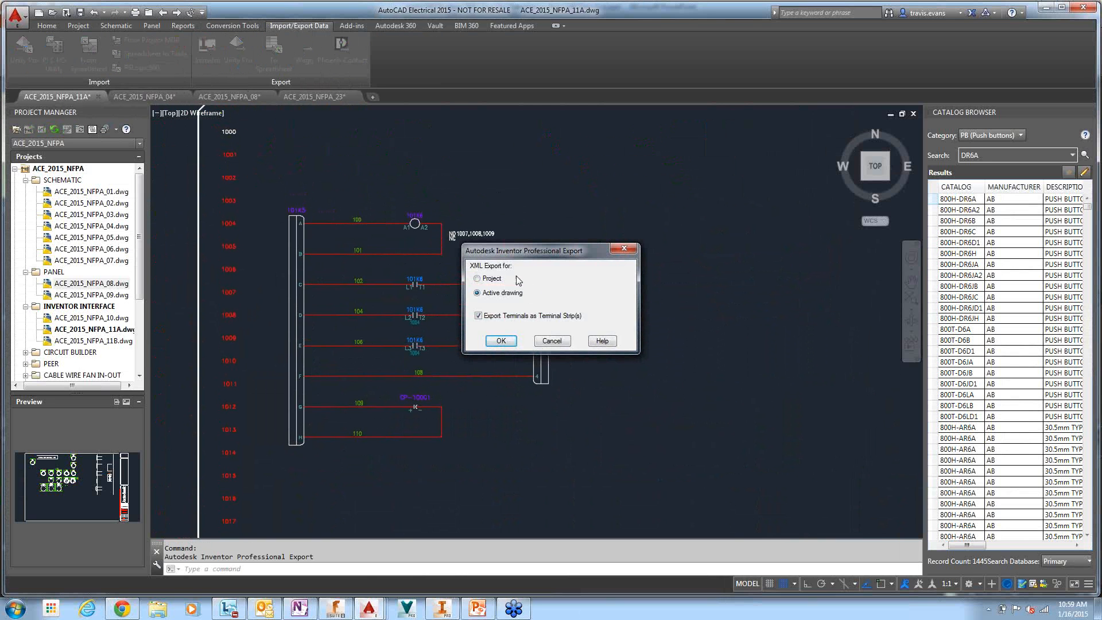
pyautogui.click(501, 341)
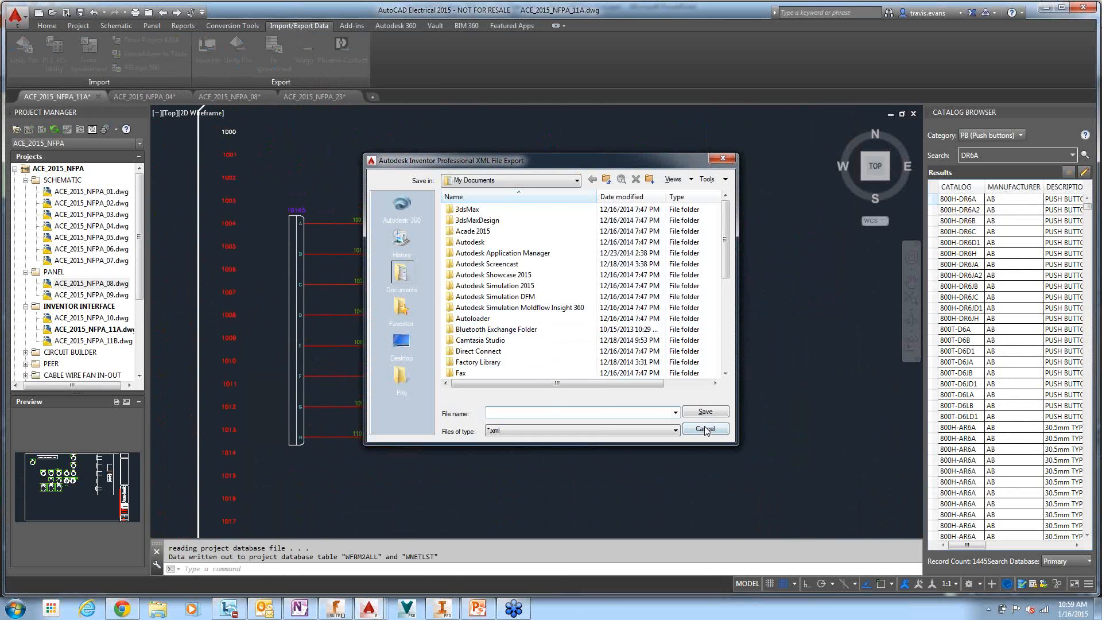
# Save the Inventor XML export to the Desktop with the file name ACE to AIP.
pyautogui.click(401, 341)
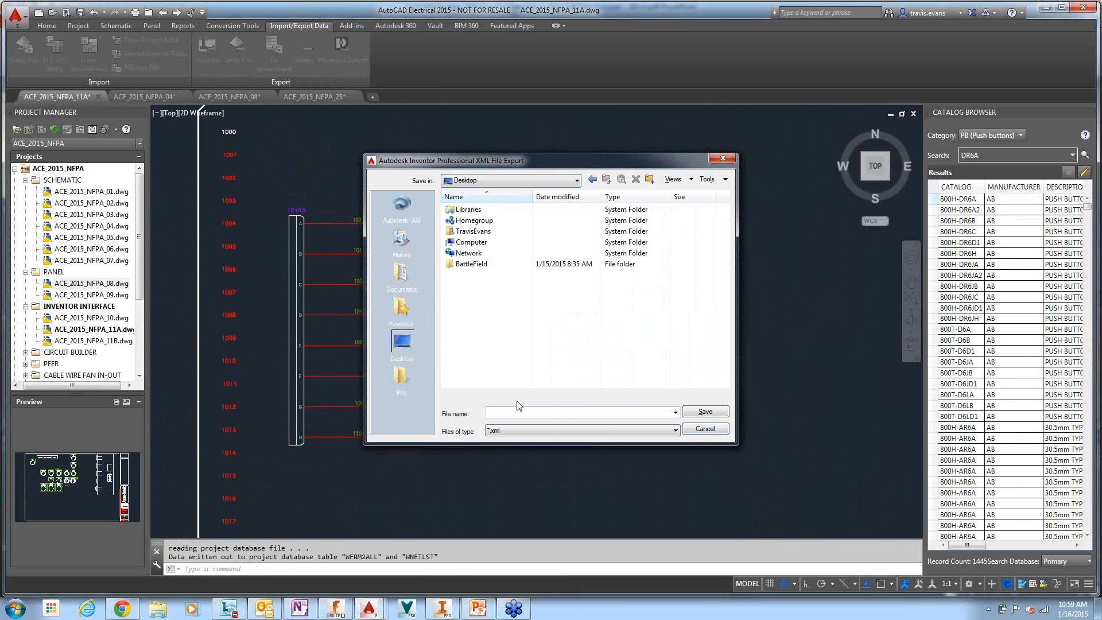
pyautogui.write('AC')
pyautogui.write('E to ')
pyautogui.write('Al')
pyautogui.click(702, 412)
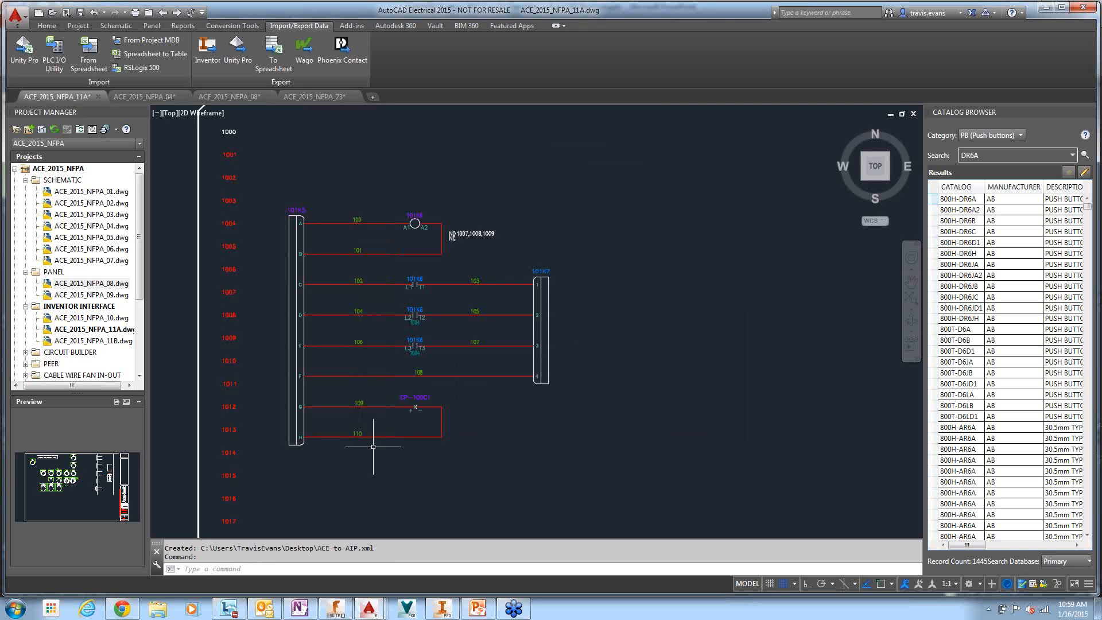
# Switch to Enclosure Assembly.iam in Inventor Professional and open Harness1 for editing to look it over, leaving it unchanged.
pyautogui.click(449, 611)
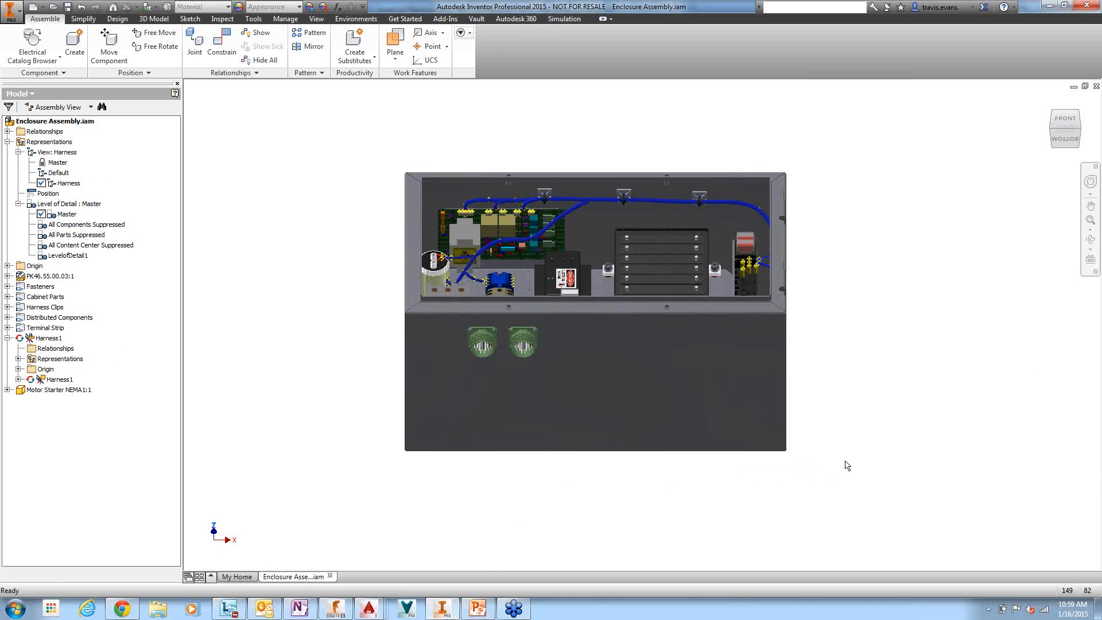
pyautogui.moveTo(905, 437)
pyautogui.keyDown('shift'); pyautogui.mouseDown(button='middle')
pyautogui.moveTo(878, 438)
pyautogui.moveTo(863, 473)
pyautogui.moveTo(910, 437)
pyautogui.moveTo(935, 435)
pyautogui.moveTo(912, 442)
pyautogui.moveTo(909, 456)
pyautogui.moveTo(905, 438)
pyautogui.mouseUp(button='middle'); pyautogui.keyUp('shift')
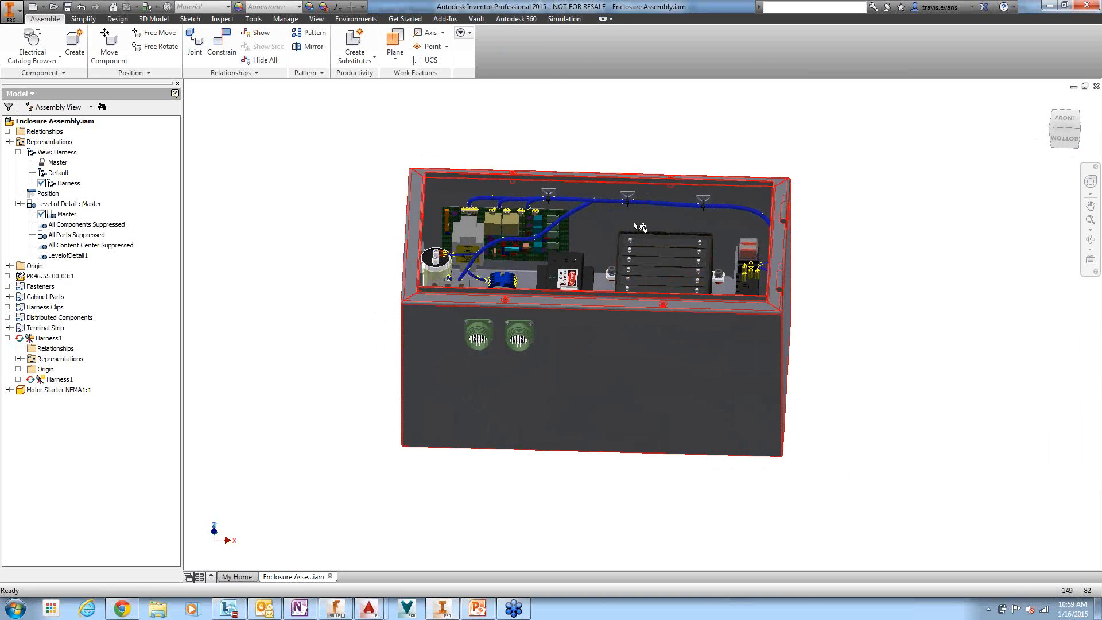
pyautogui.doubleClick(594, 202)
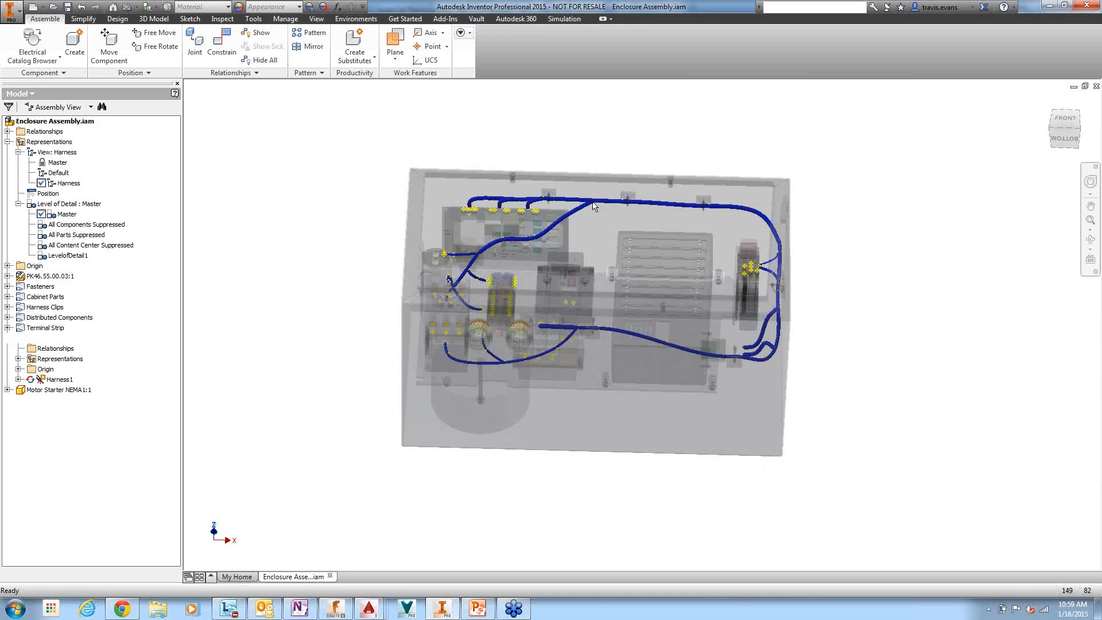
pyautogui.keyDown('shift'); pyautogui.moveTo(854, 266); pyautogui.dragTo(850, 282, button='middle'); pyautogui.keyUp('shift')
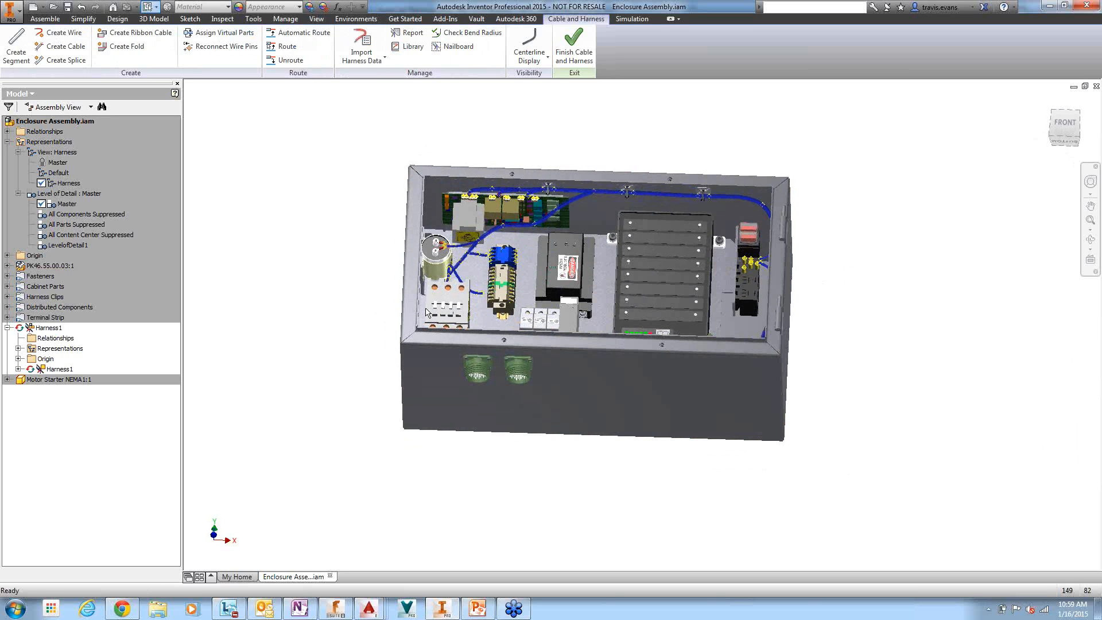
pyautogui.click(572, 45)
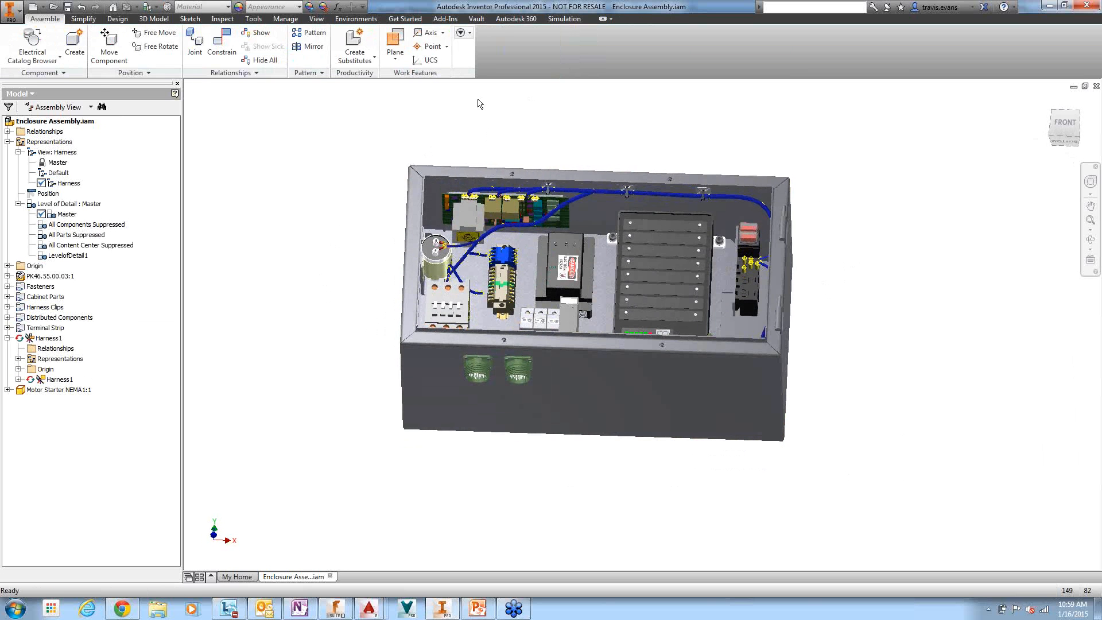
# Open the Electrical Catalog Browser to view the motor starter catalog entries, and close it without placing a part.
pyautogui.click(42, 58)
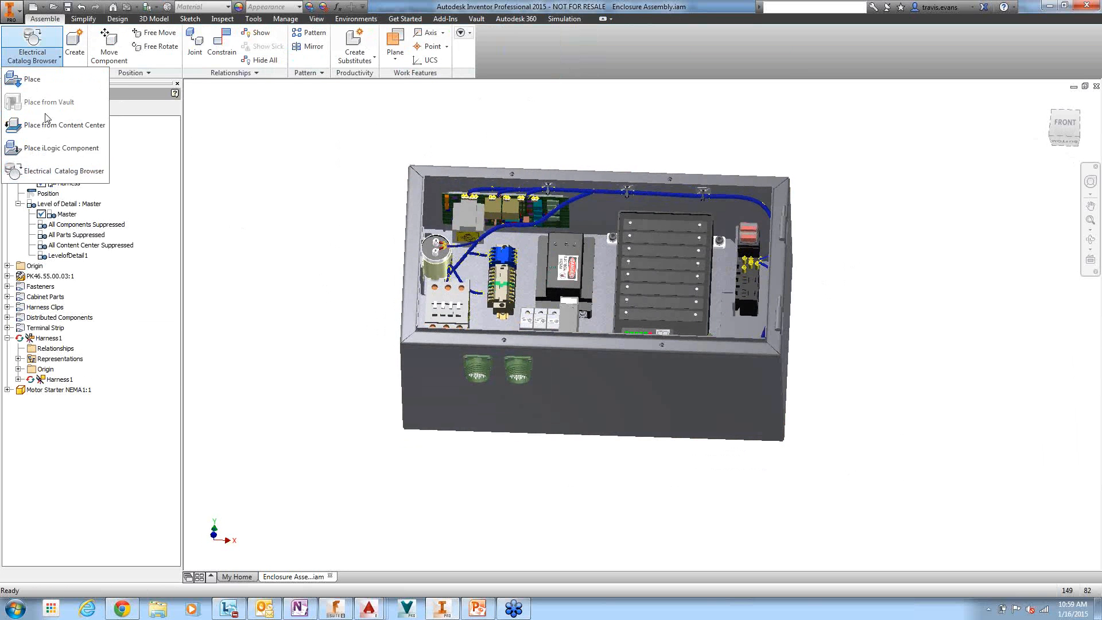
pyautogui.click(53, 171)
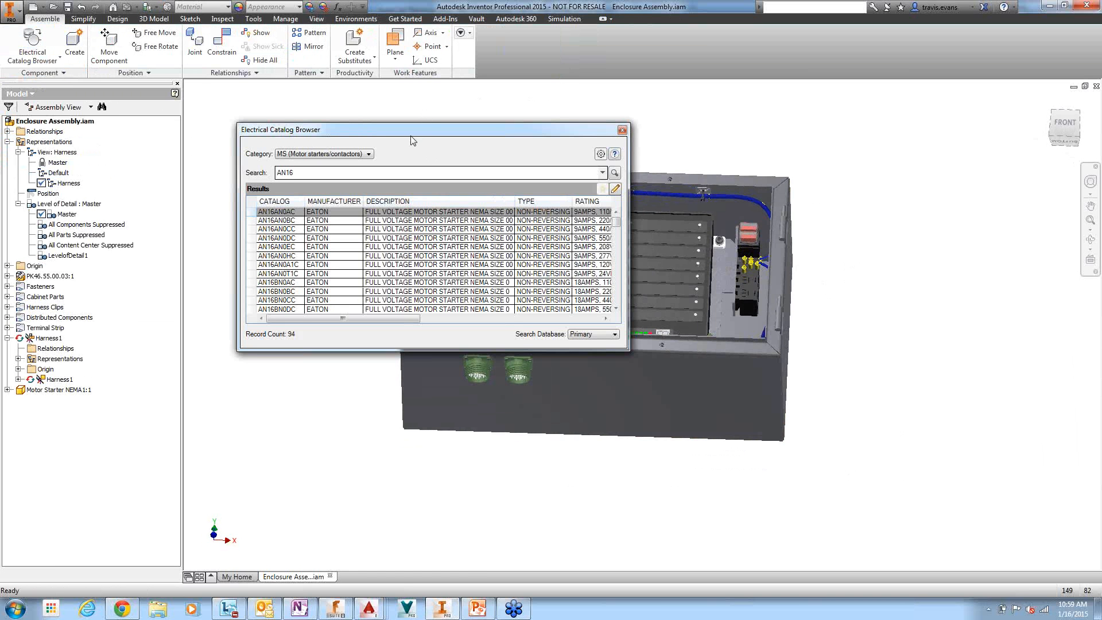
pyautogui.moveTo(394, 120); pyautogui.dragTo(394, 125)
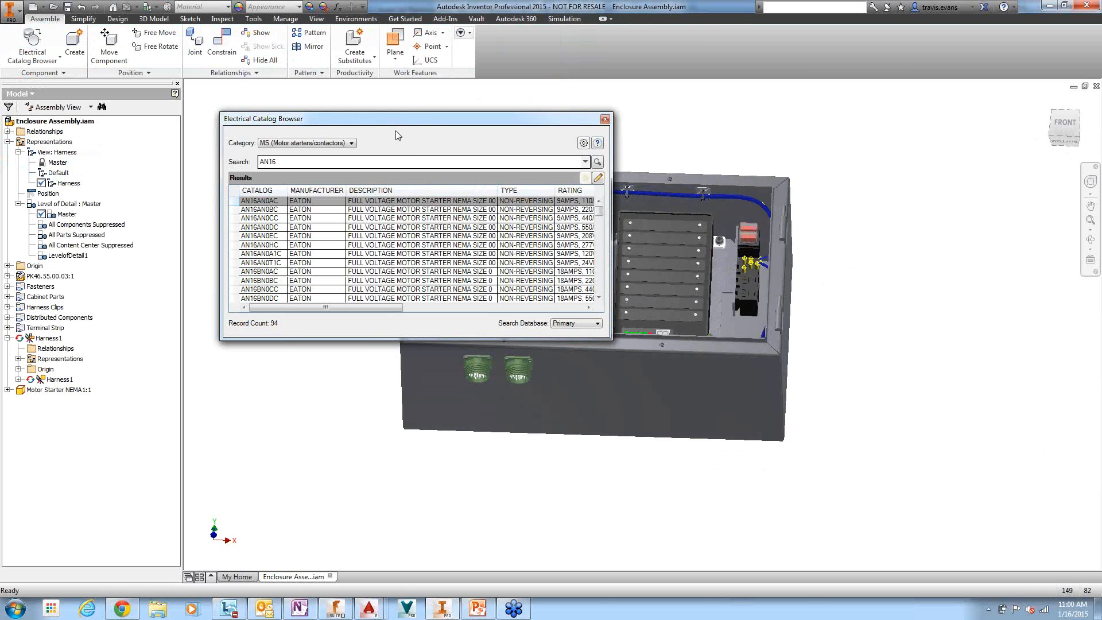
pyautogui.click(606, 120)
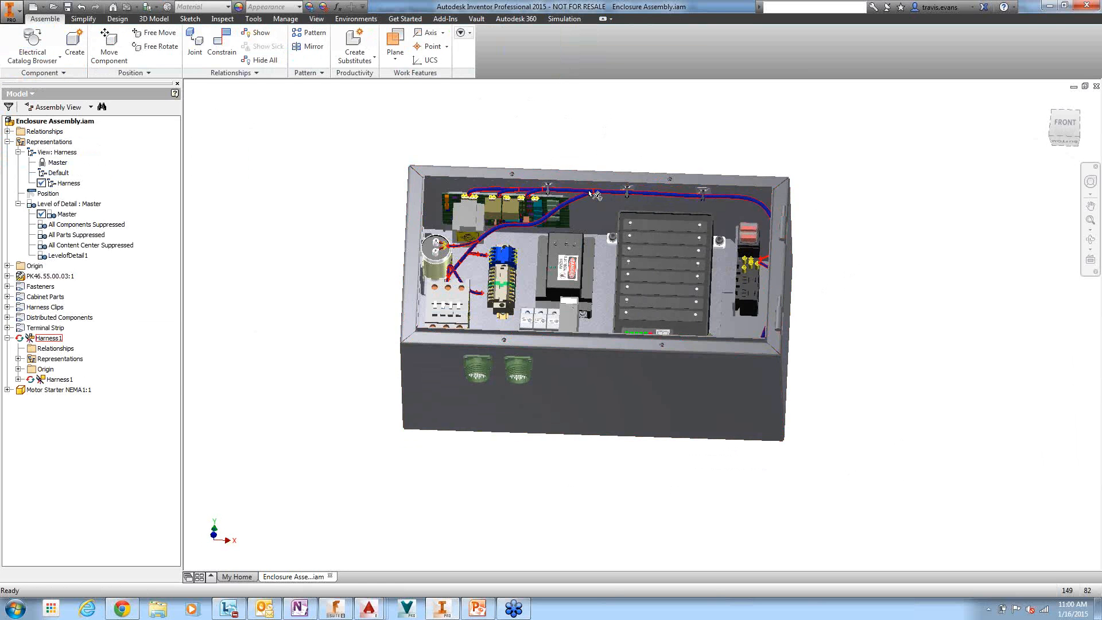
# Edit Harness1 and import harness data from the ElectriCab-Basic ACE to AIP.xml file.
pyautogui.doubleClick(554, 199)
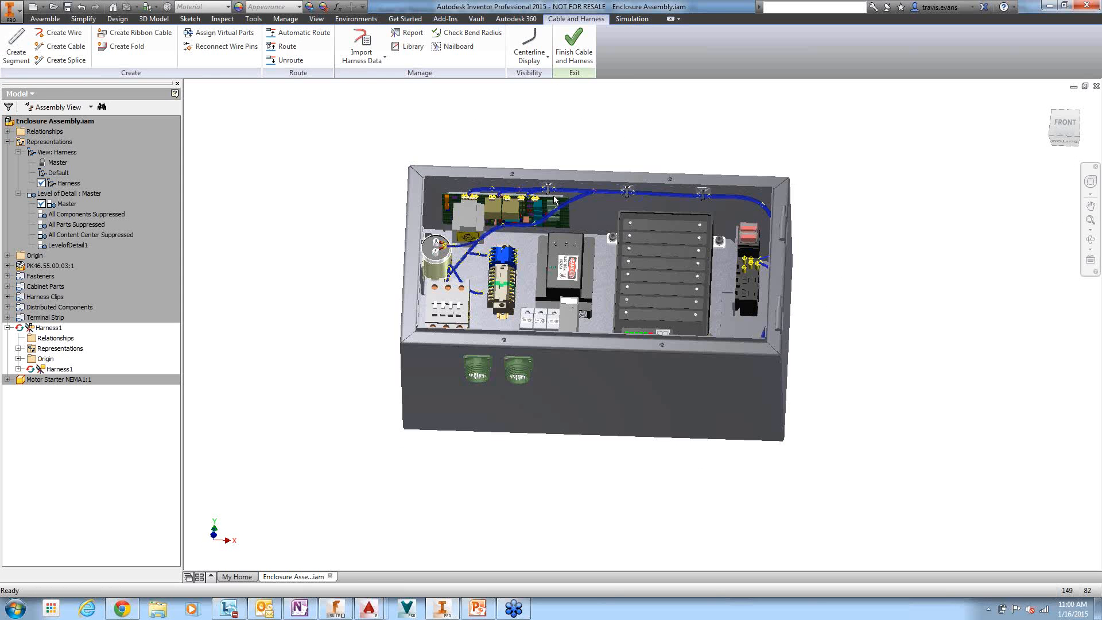
pyautogui.click(373, 58)
pyautogui.click(374, 89)
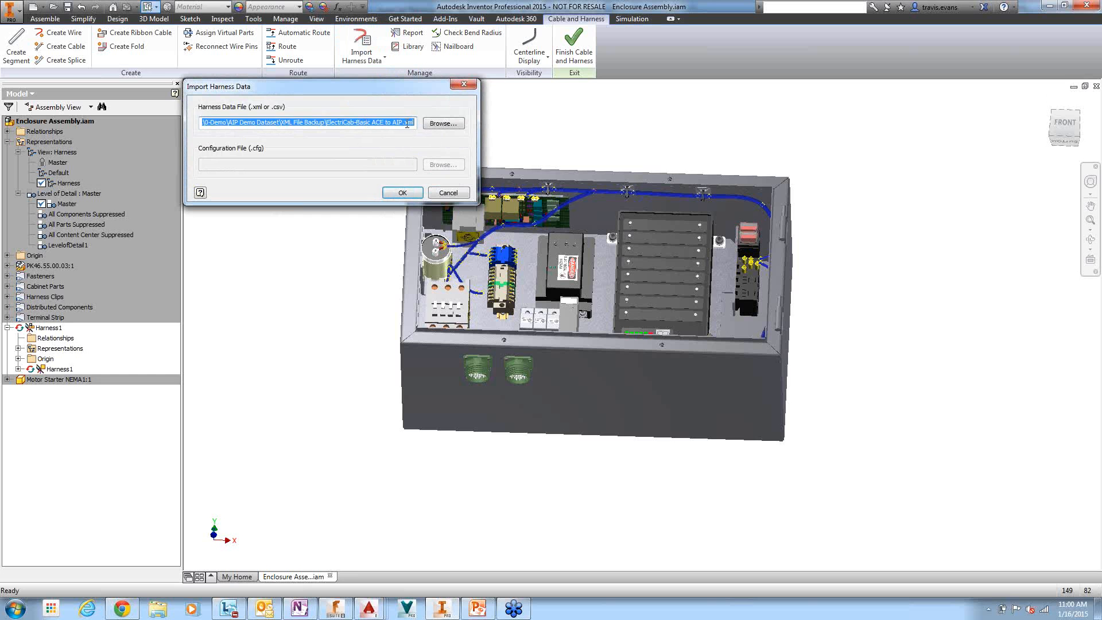
pyautogui.click(403, 193)
# Assign the imported electrical part 101K6 to the existing motor starter in the enclosure.
pyautogui.click(19, 51)
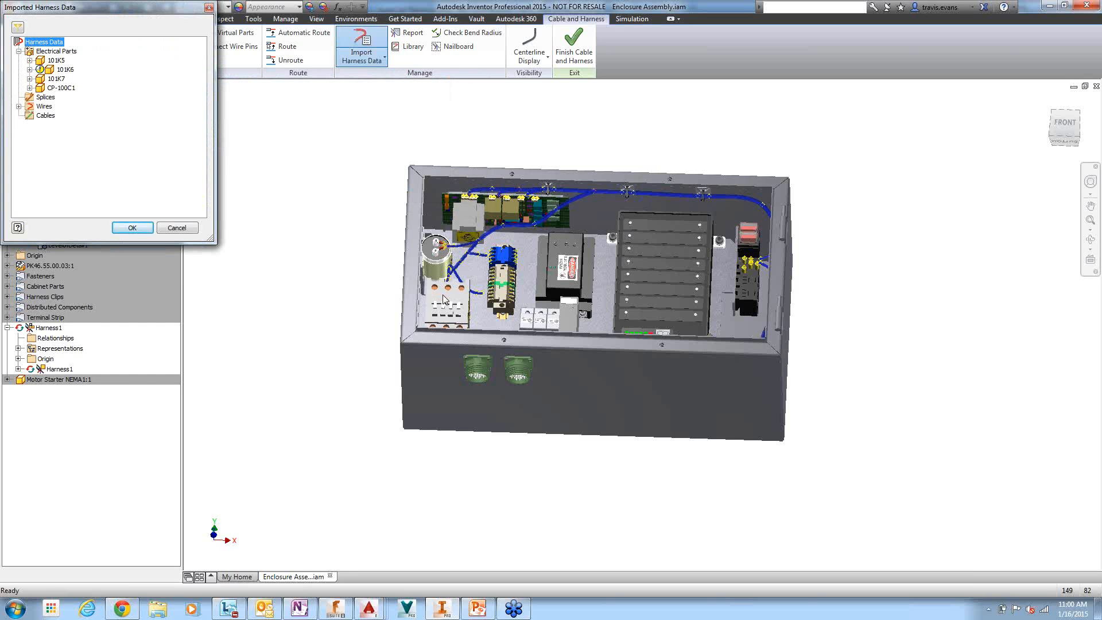
pyautogui.scroll(-5, 445, 299)
pyautogui.scroll(4, 446, 299)
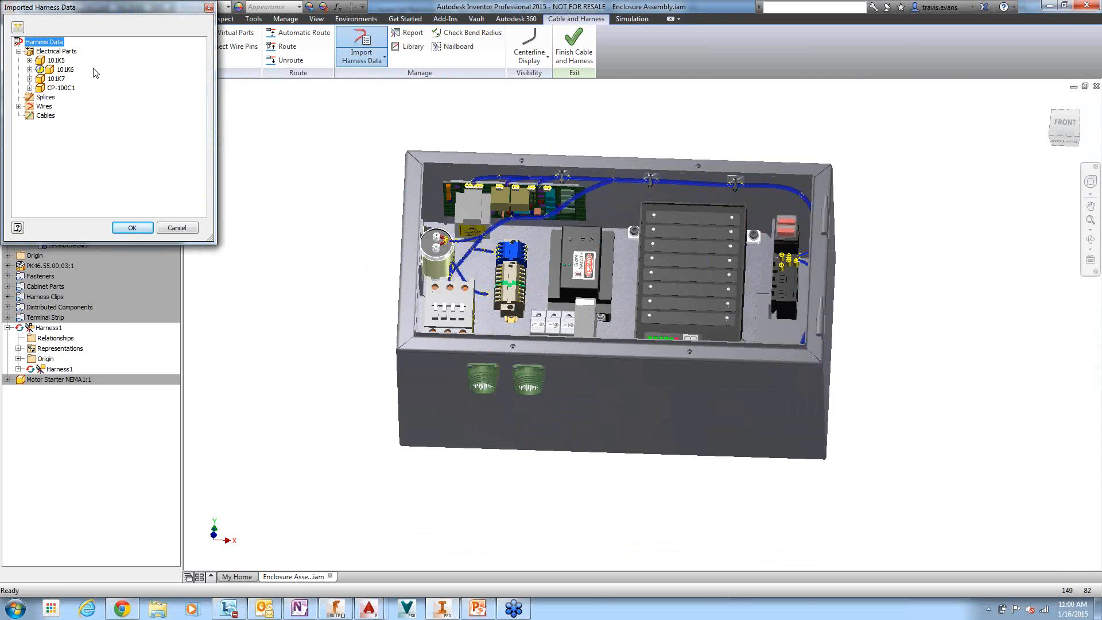
pyautogui.click(64, 71)
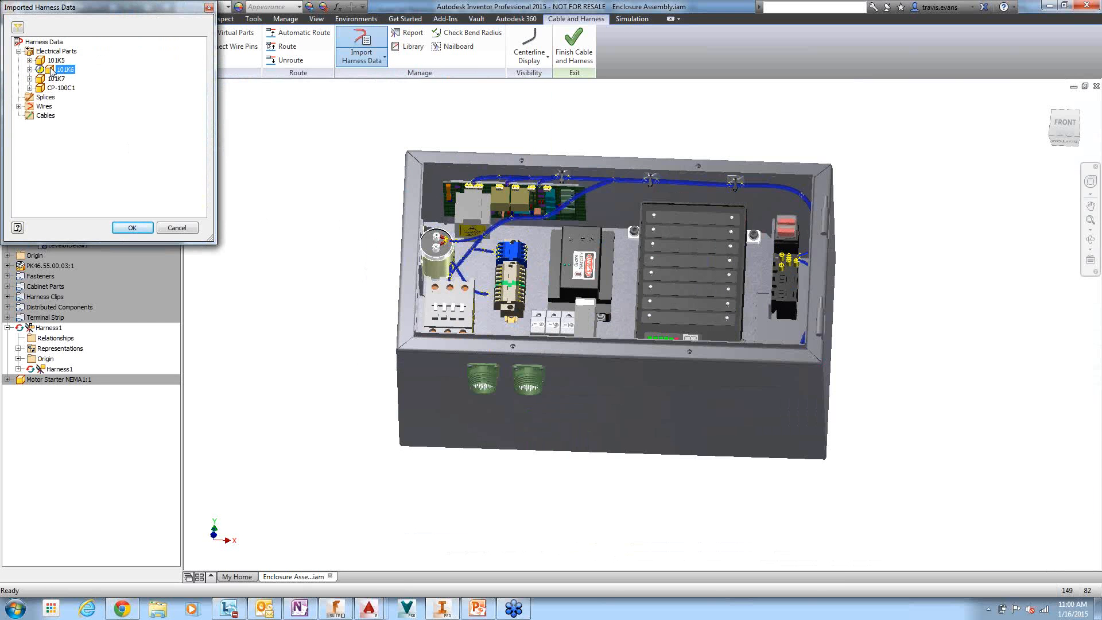
pyautogui.rightClick(60, 71)
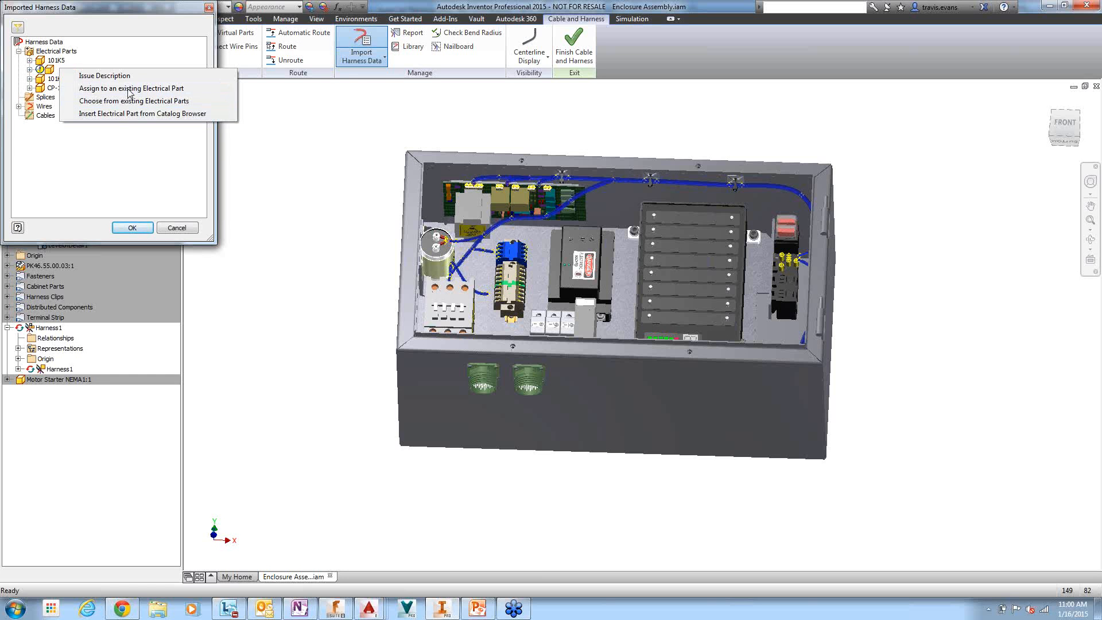
pyautogui.click(129, 89)
pyautogui.click(462, 300)
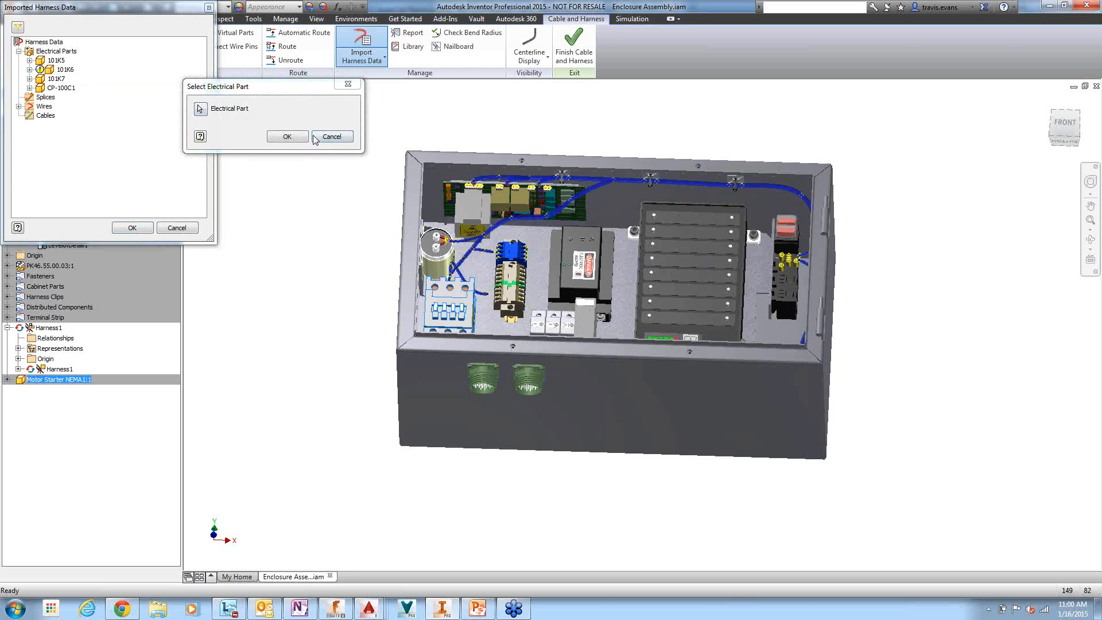
pyautogui.click(287, 136)
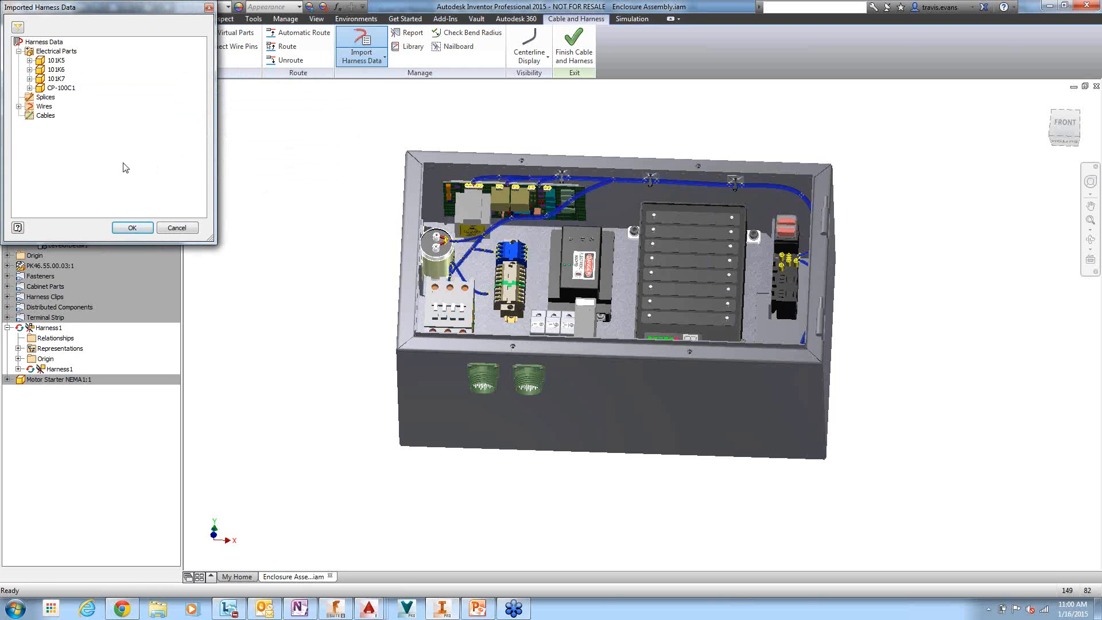
# Check the wire type and end connections of imported wire 110 and accept the imported harness data.
pyautogui.click(19, 106)
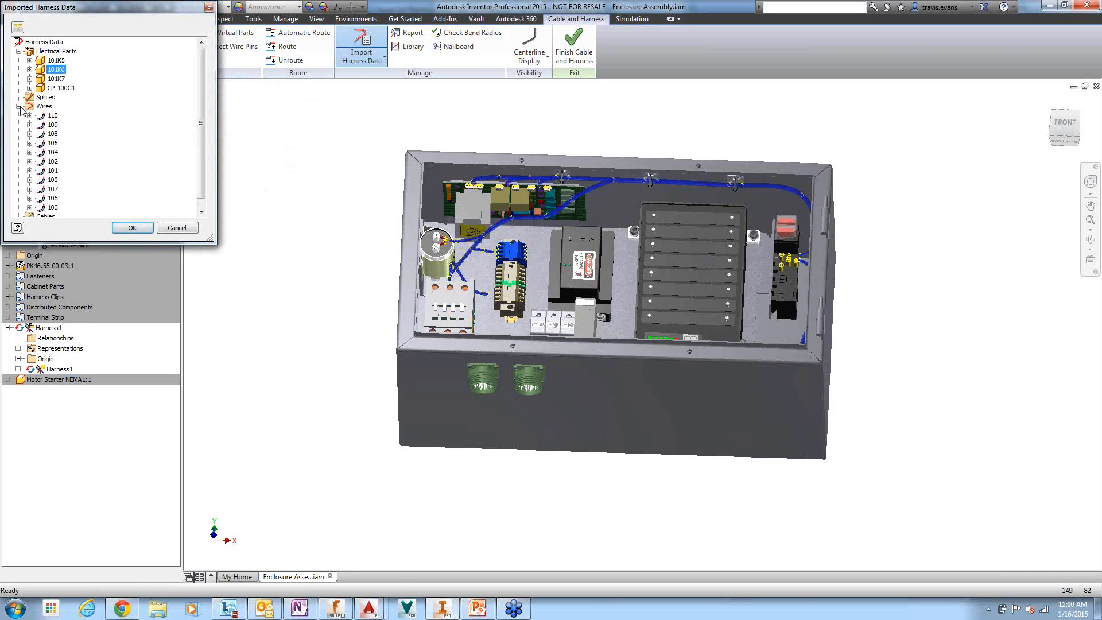
pyautogui.click(30, 116)
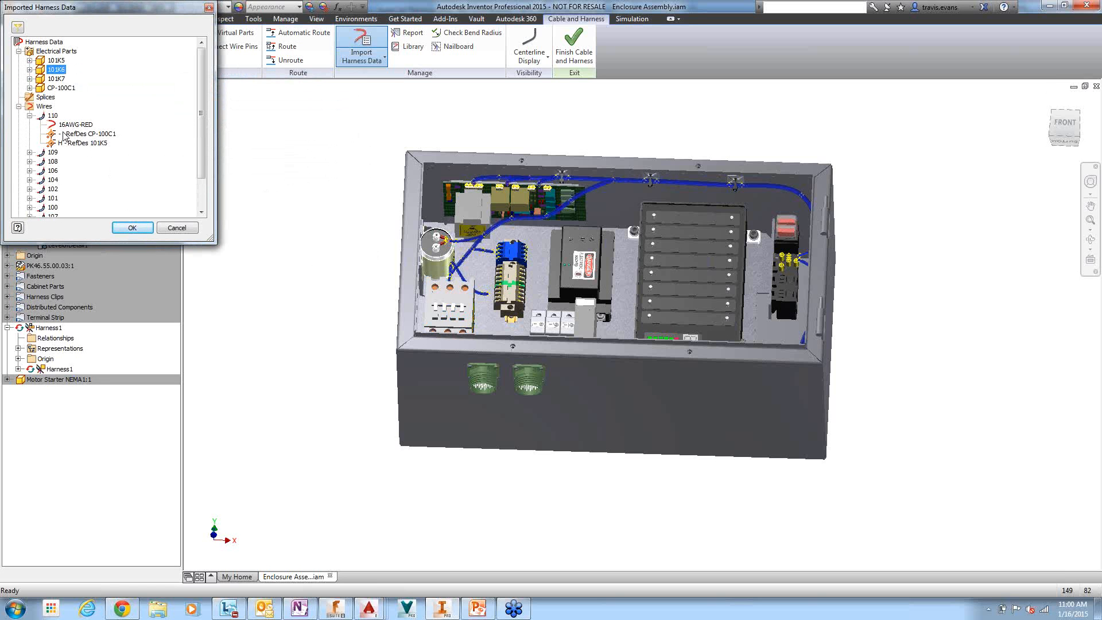
pyautogui.click(132, 228)
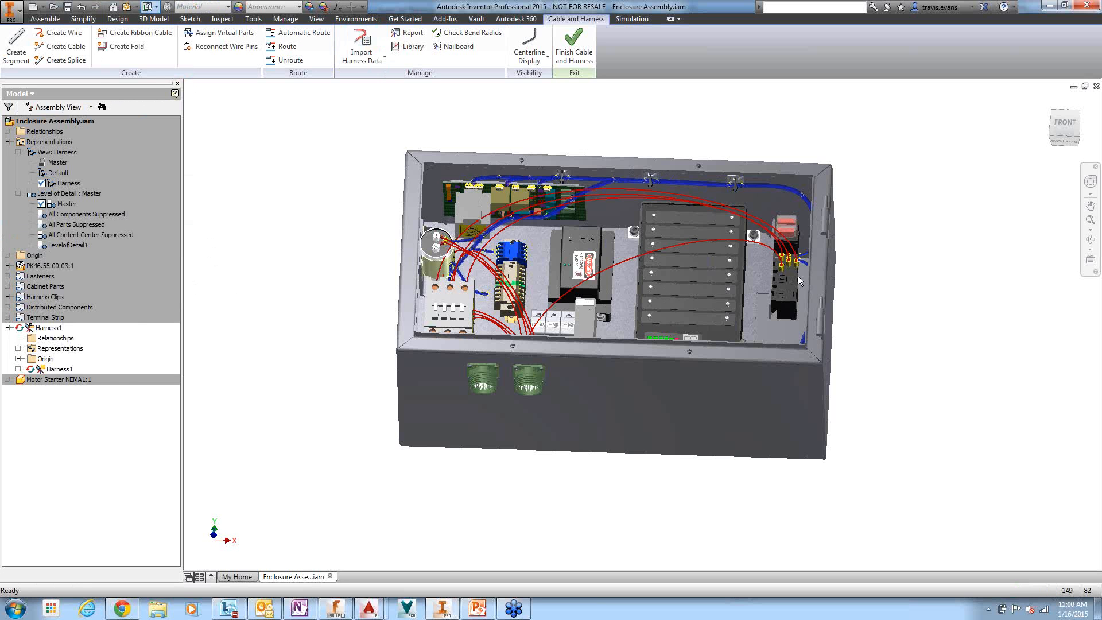
# Automatically route all unrouted wires through the harness segments.
pyautogui.moveTo(844, 309)
pyautogui.keyDown('shift'); pyautogui.mouseDown(button='middle')
pyautogui.moveTo(827, 290)
pyautogui.moveTo(829, 322)
pyautogui.moveTo(843, 307)
pyautogui.mouseUp(button='middle'); pyautogui.keyUp('shift')
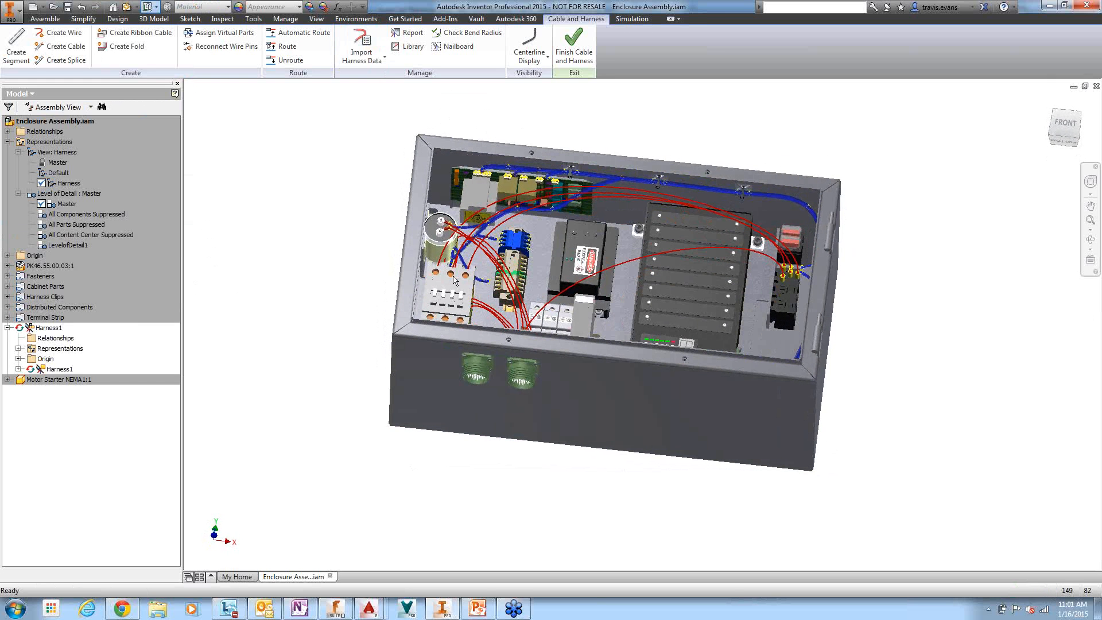
pyautogui.scroll(3, 780, 282)
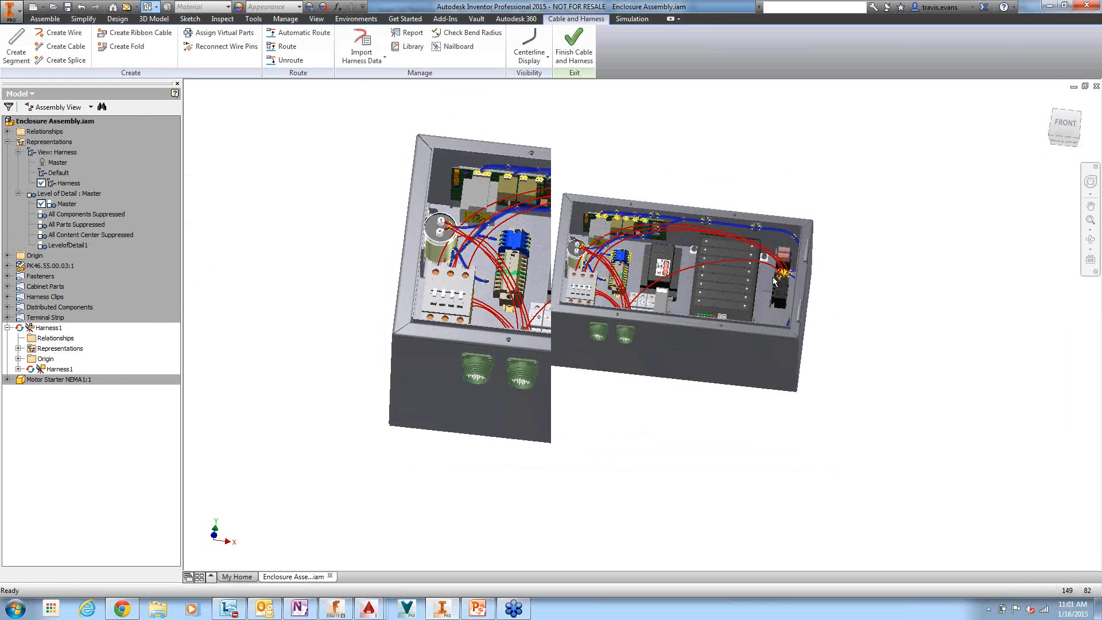
pyautogui.scroll(-4, 717, 273)
pyautogui.keyDown('shift'); pyautogui.moveTo(608, 273); pyautogui.dragTo(677, 273, button='middle'); pyautogui.keyUp('shift')
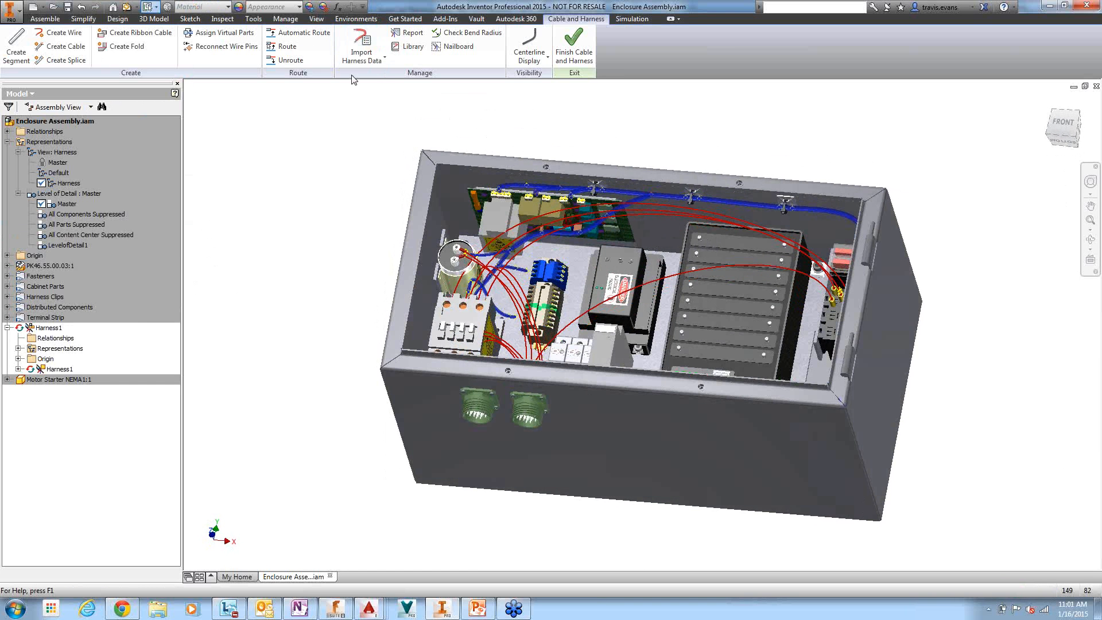
pyautogui.click(301, 33)
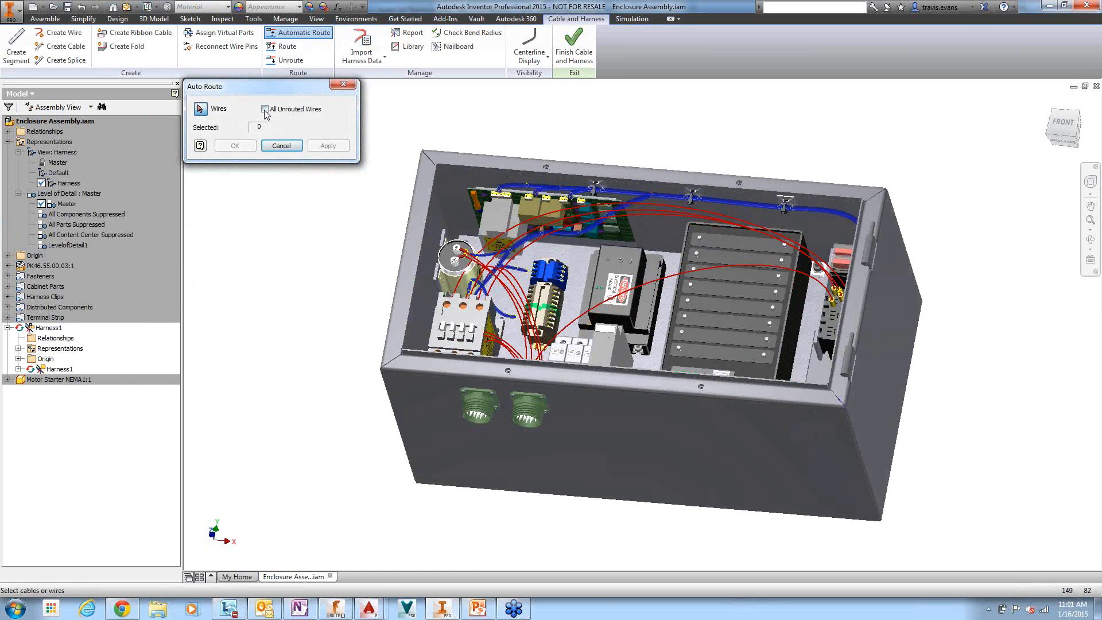
pyautogui.click(265, 109)
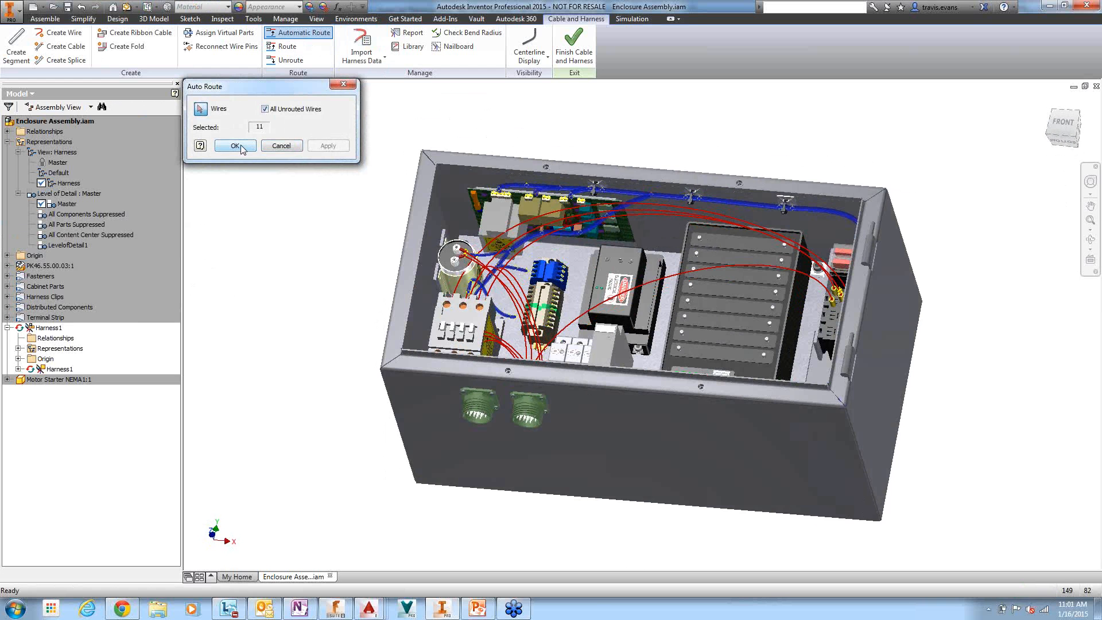
pyautogui.keyDown('shift'); pyautogui.moveTo(687, 412); pyautogui.dragTo(846, 259, button='middle'); pyautogui.keyUp('shift')
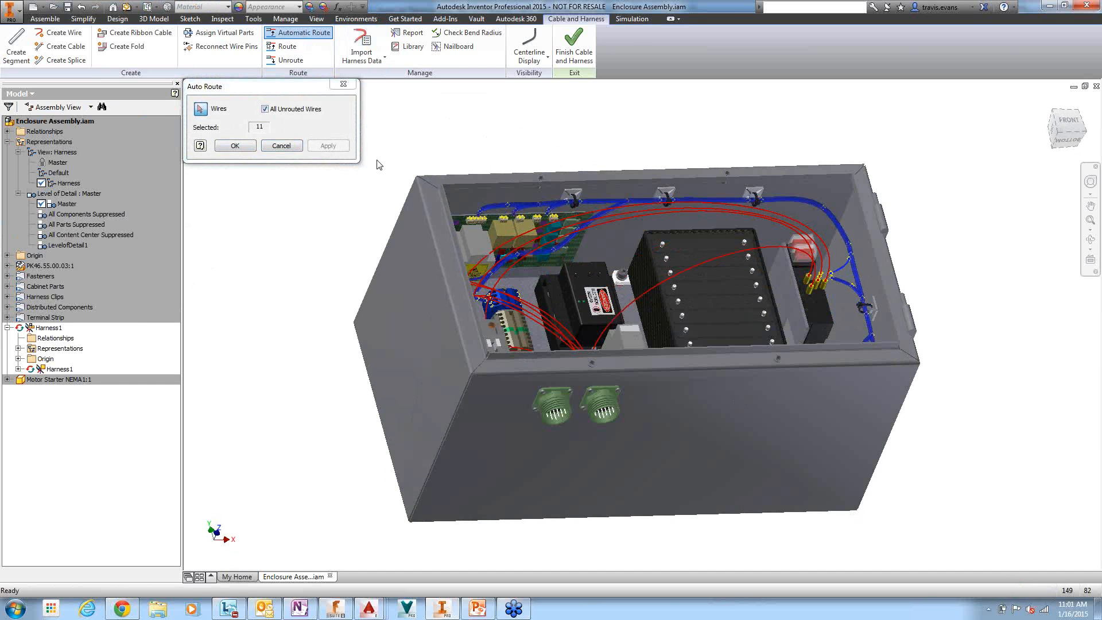
pyautogui.click(240, 147)
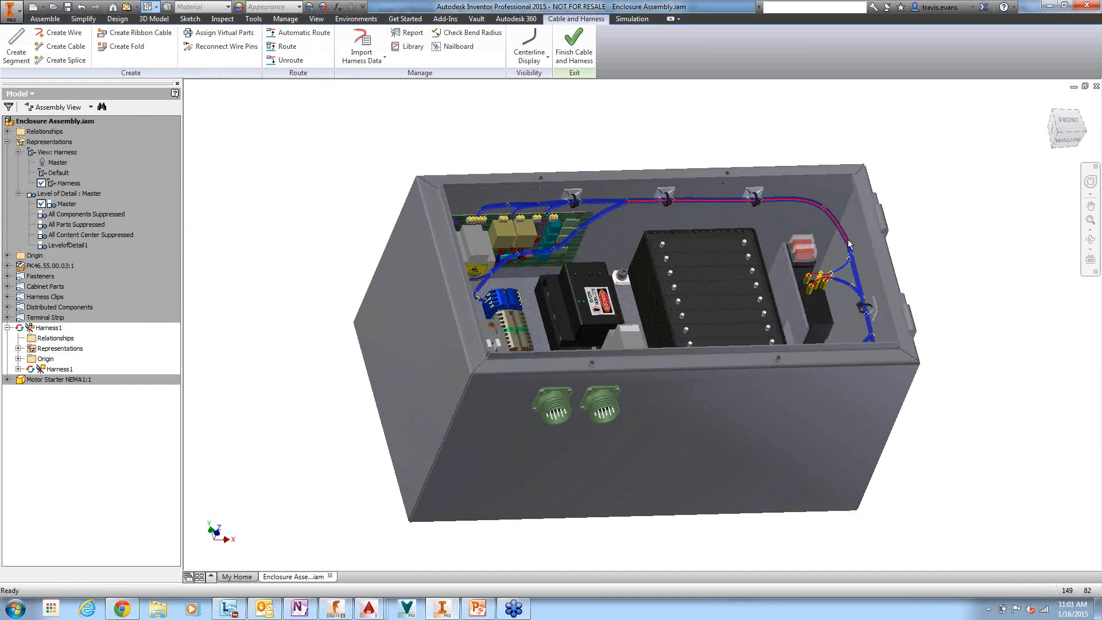
# Examine the routed wires where they leave the harness segments and enter the relay terminals beside the battery block.
pyautogui.scroll(5, 849, 248)
pyautogui.scroll(-6, 849, 250)
pyautogui.scroll(-3, 849, 248)
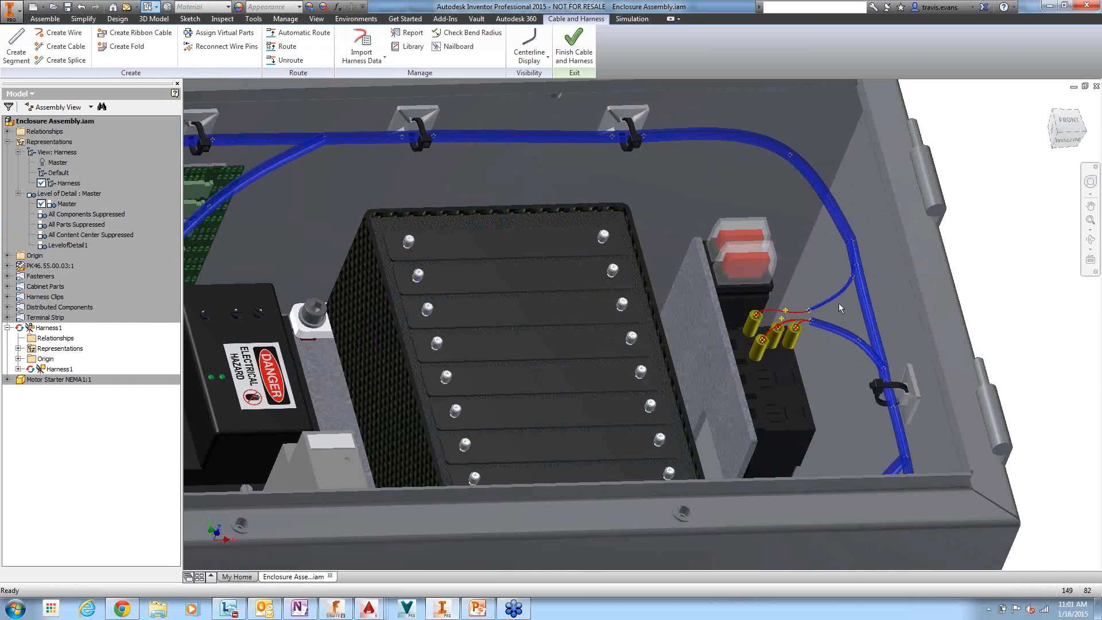
pyautogui.scroll(-3, 838, 301)
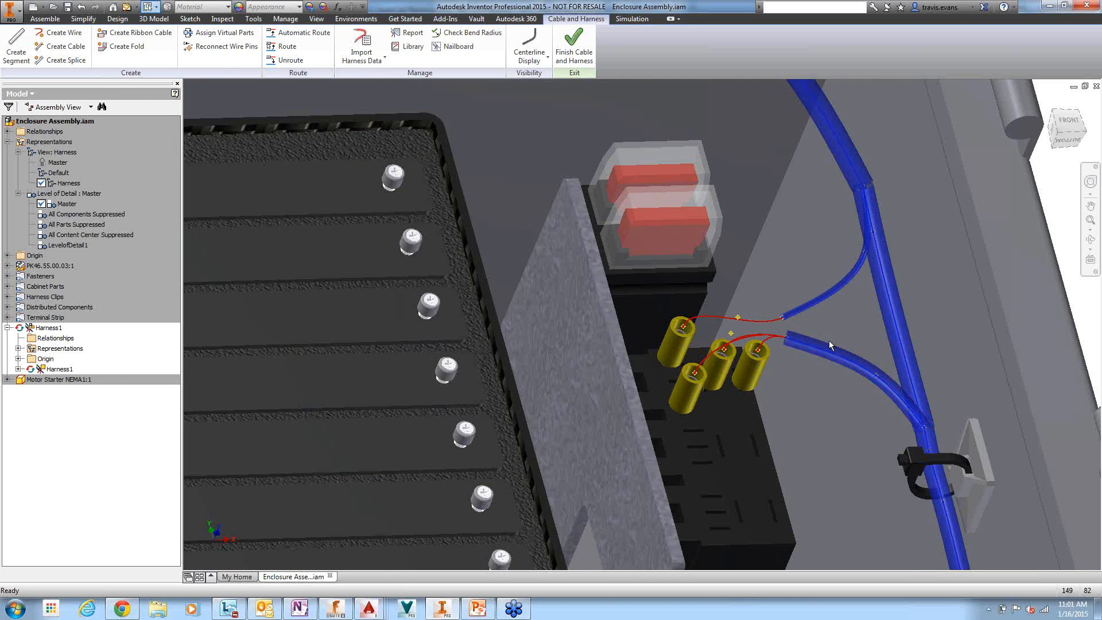
pyautogui.scroll(-5, 826, 342)
pyautogui.scroll(7, 790, 356)
pyautogui.scroll(5, 789, 357)
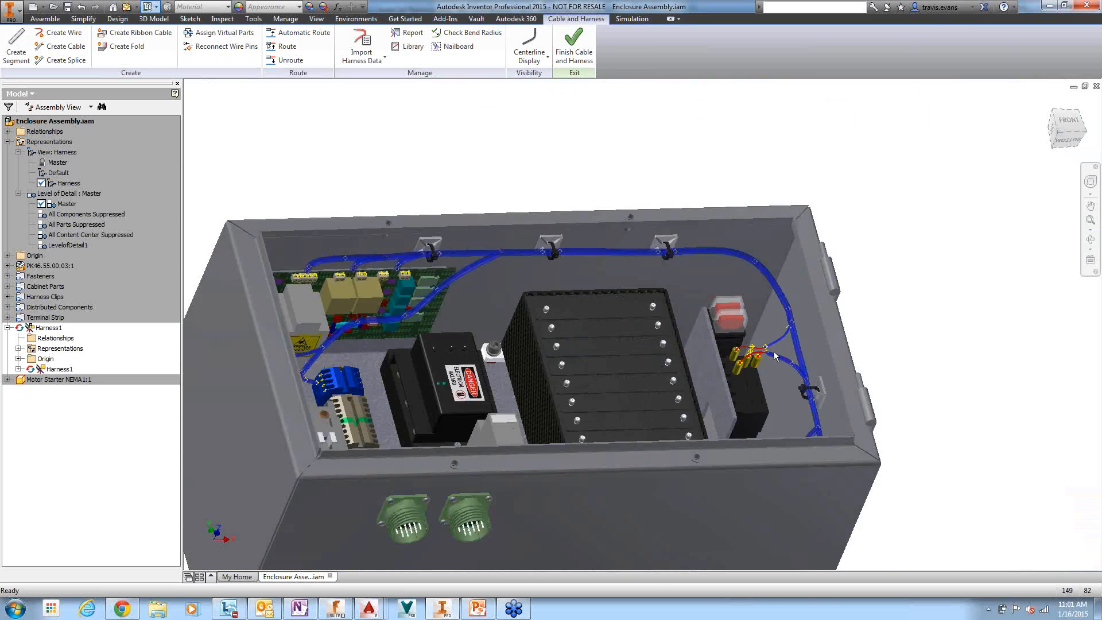
pyautogui.keyDown('shift'); pyautogui.moveTo(344, 304); pyautogui.dragTo(435, 340, button='middle'); pyautogui.keyUp('shift')
pyautogui.scroll(2, 268, 410)
pyautogui.scroll(-8, 275, 411)
pyautogui.rightClick(434, 342)
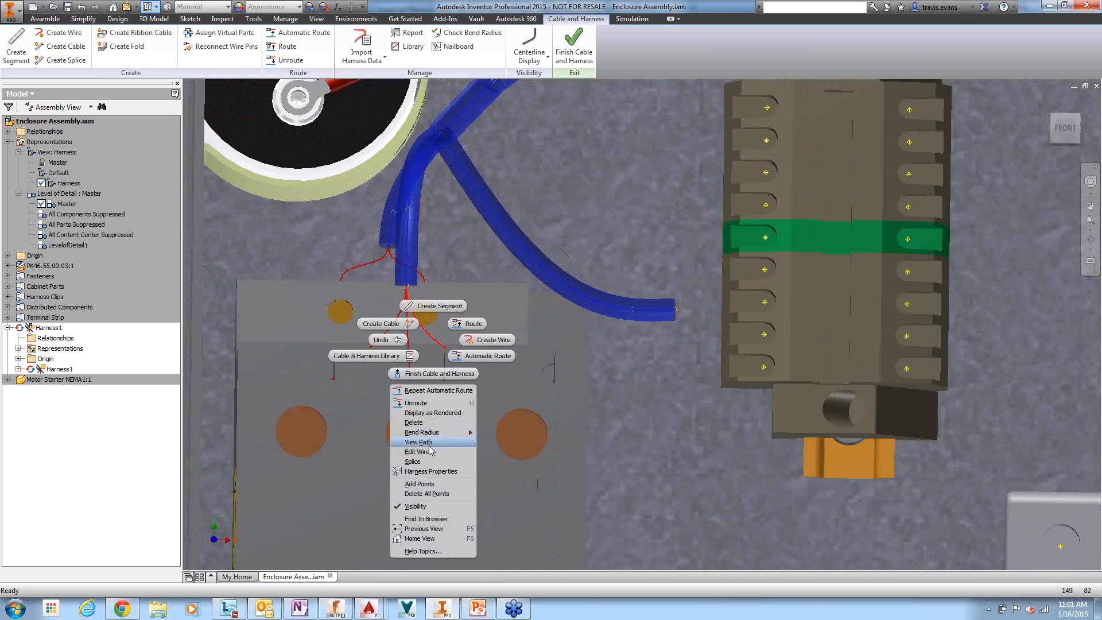
pyautogui.click(420, 484)
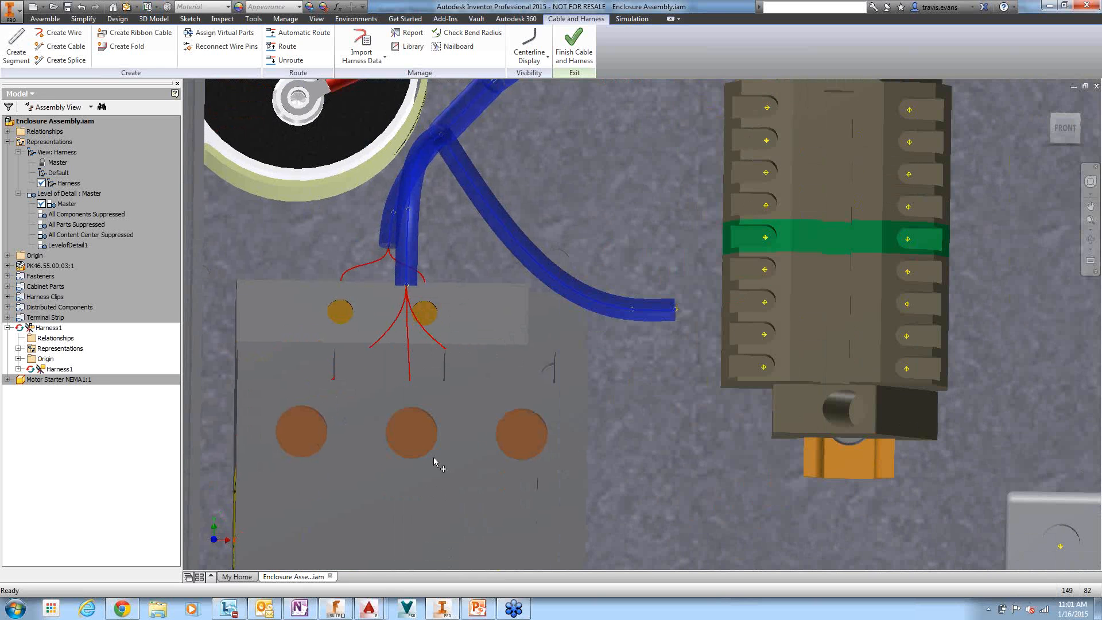
pyautogui.click(441, 345)
pyautogui.rightClick(438, 343)
pyautogui.click(439, 489)
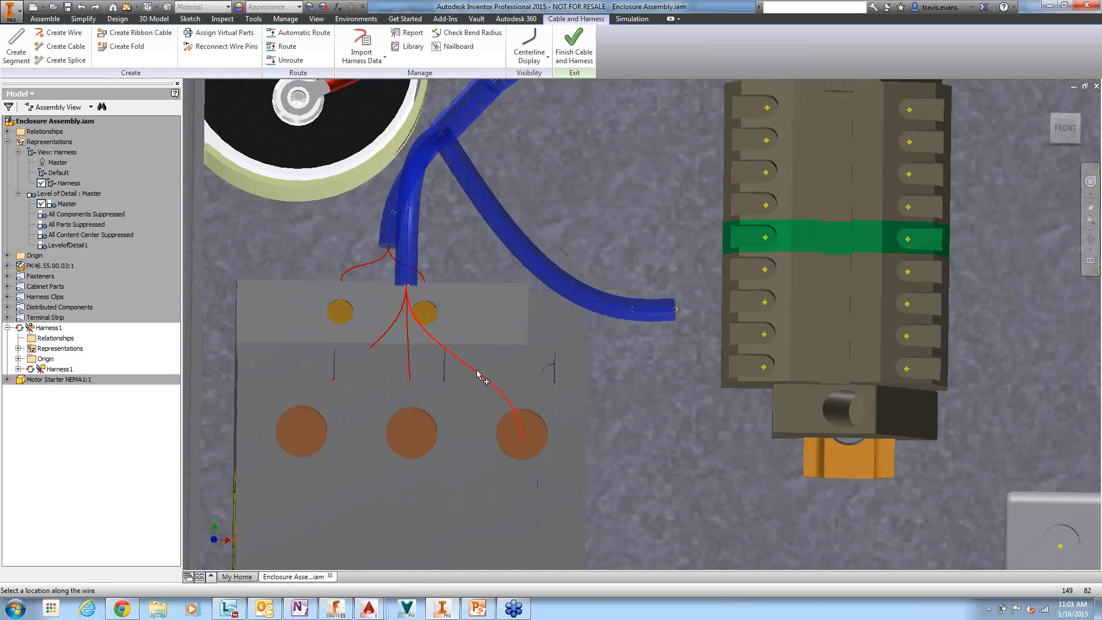
pyautogui.rightClick(486, 311)
pyautogui.click(500, 317)
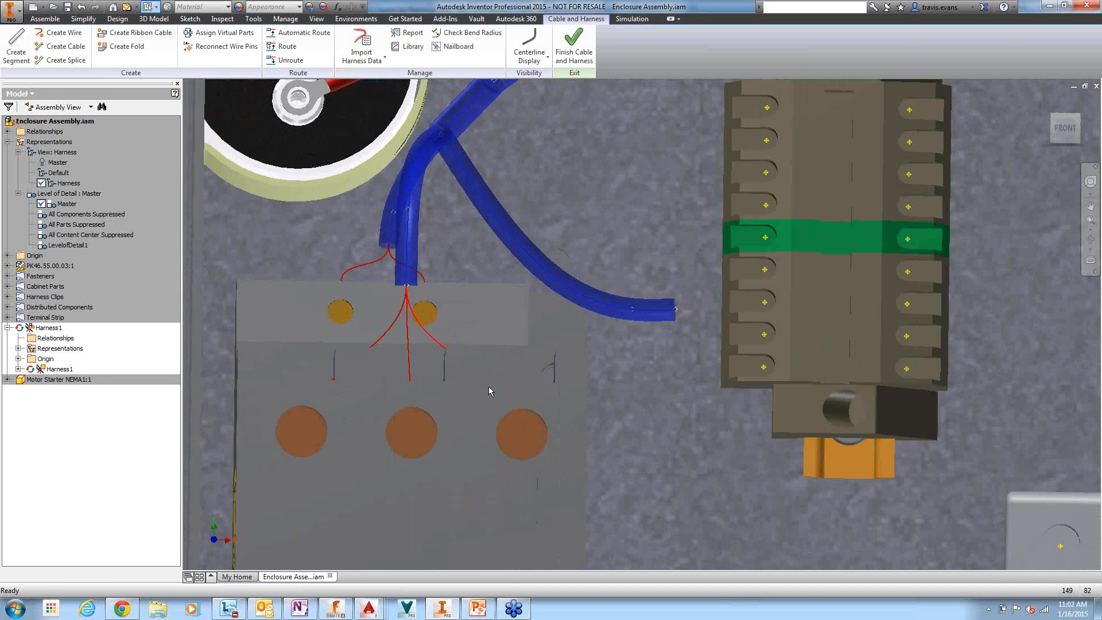
pyautogui.rightClick(447, 297)
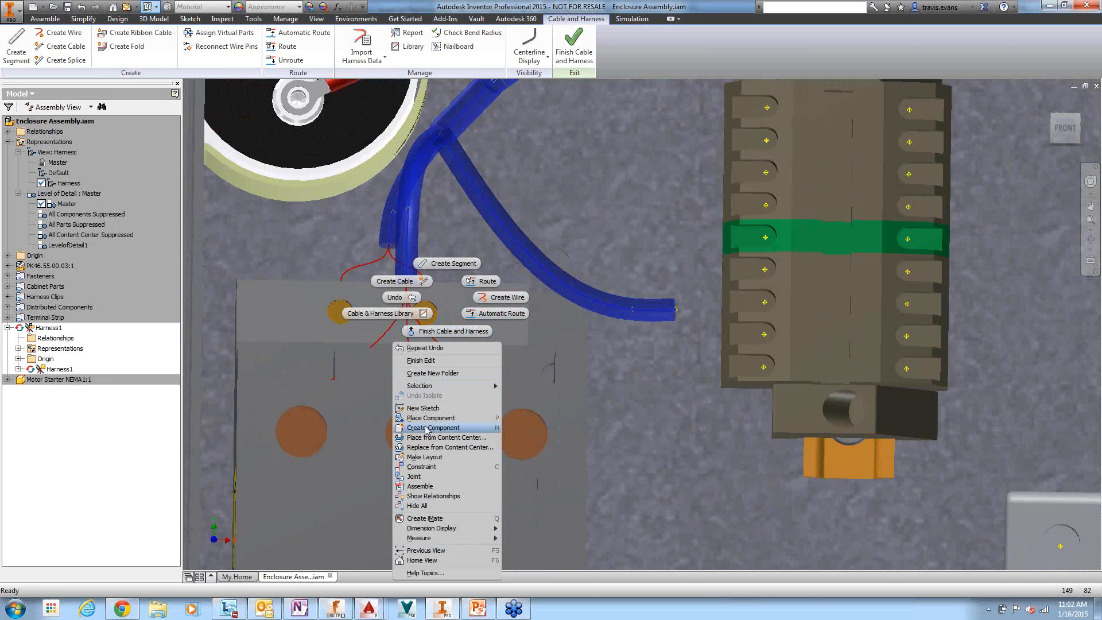
pyautogui.click(433, 329)
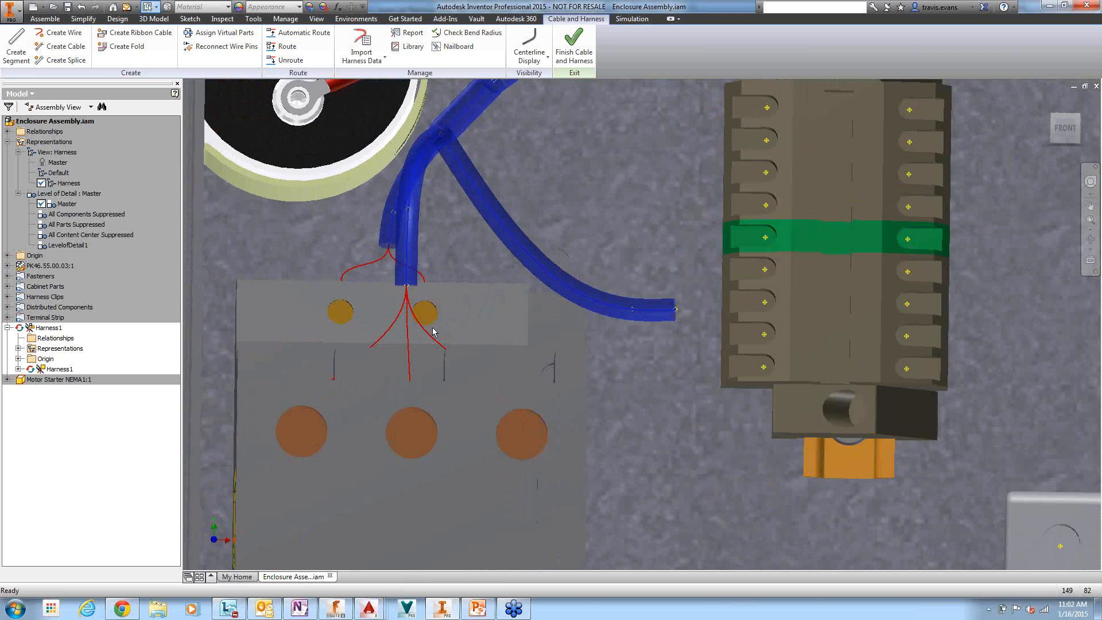
# Add a shape point on the red wire running from the harness segment end toward the motor starter's right upper terminal.
pyautogui.rightClick(433, 335)
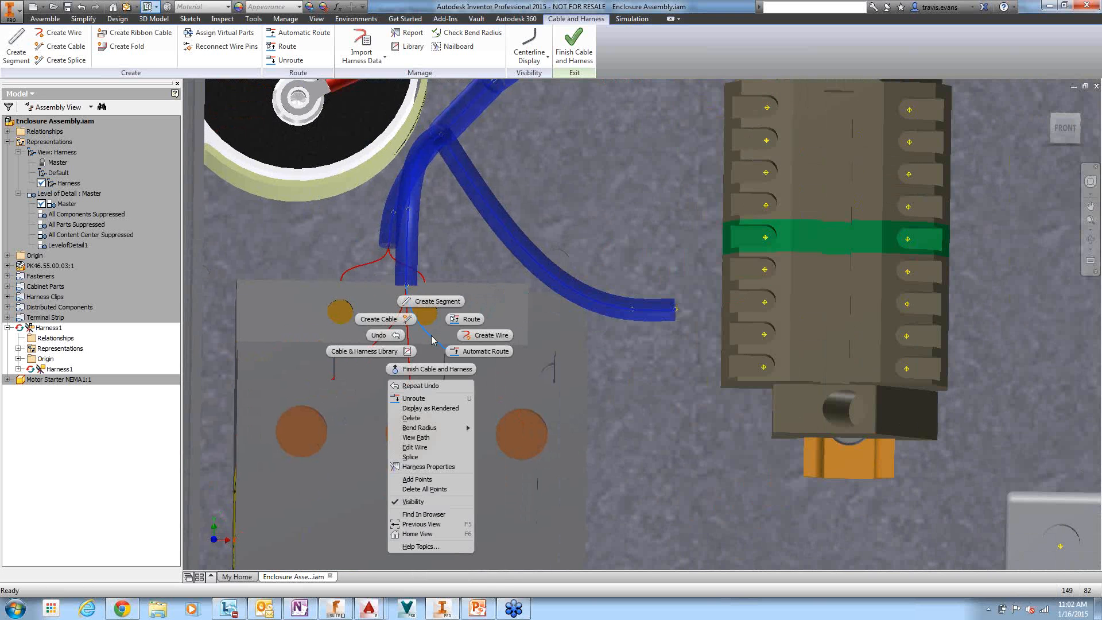
pyautogui.click(417, 479)
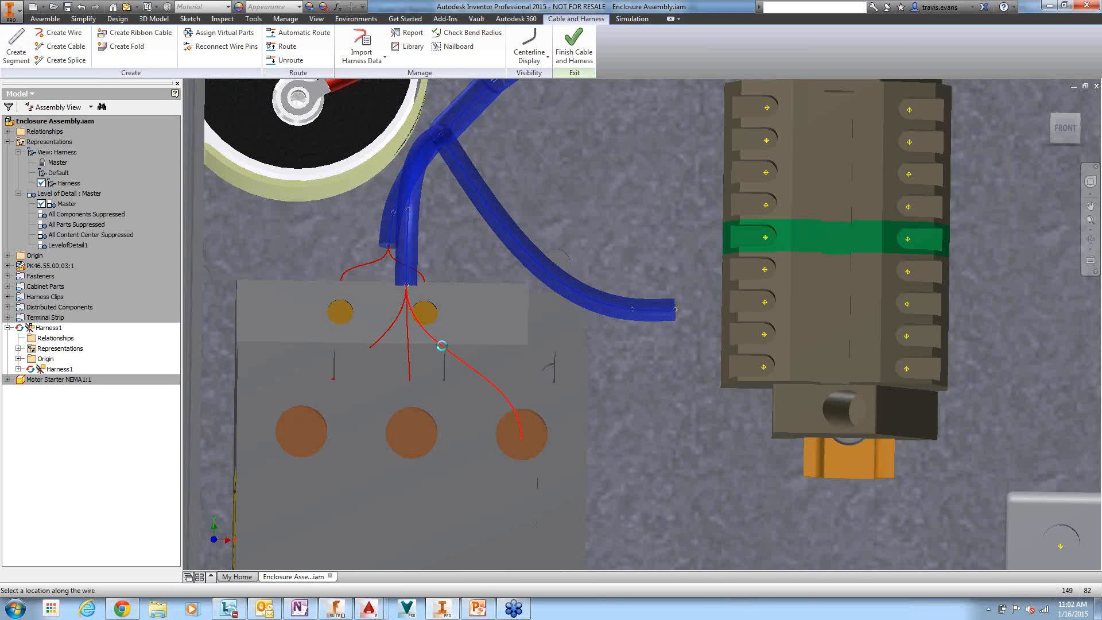
pyautogui.click(442, 344)
pyautogui.rightClick(459, 328)
pyautogui.click(466, 334)
# Move the added wire point with 3D Move/Rotate to about X 18.4 mm and Y 125.6 mm, keeping its depth.
pyautogui.rightClick(442, 346)
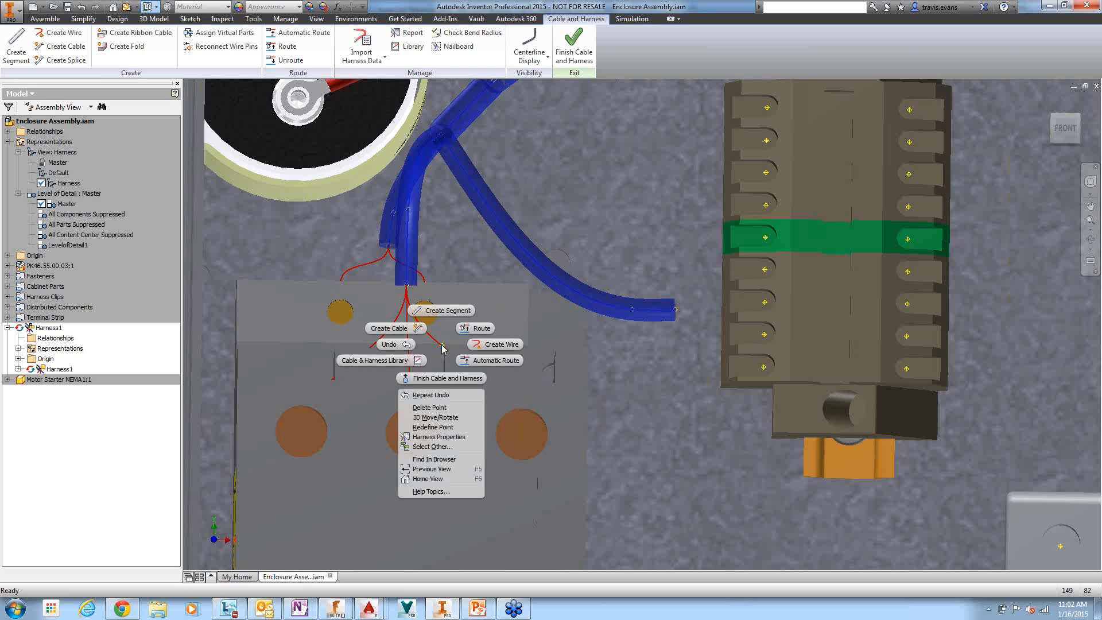
pyautogui.click(439, 417)
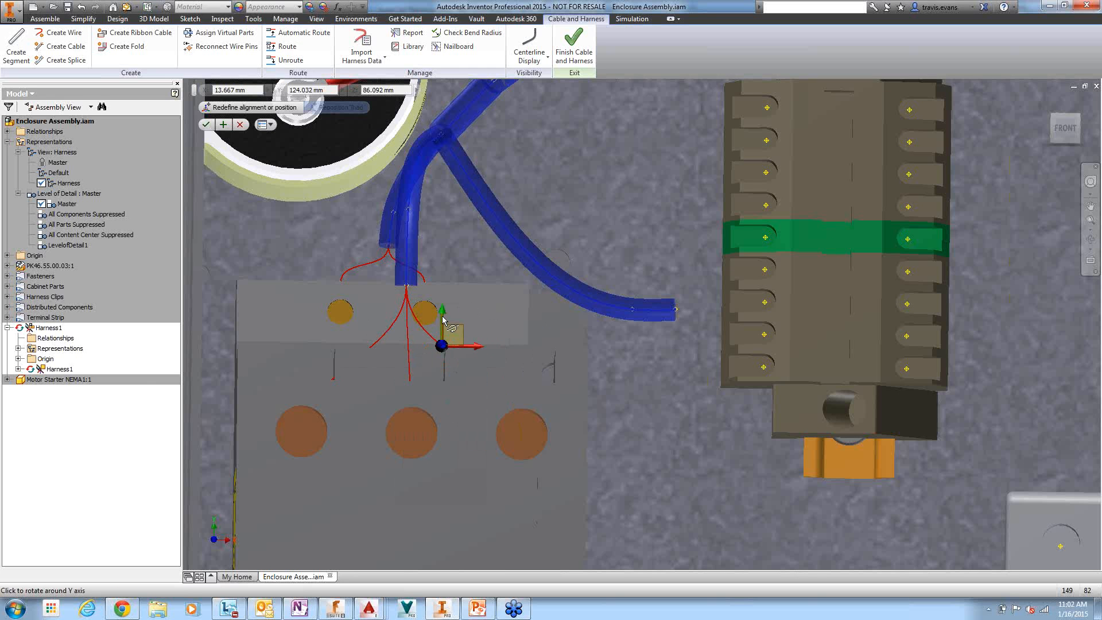
pyautogui.moveTo(443, 315); pyautogui.dragTo(447, 300)
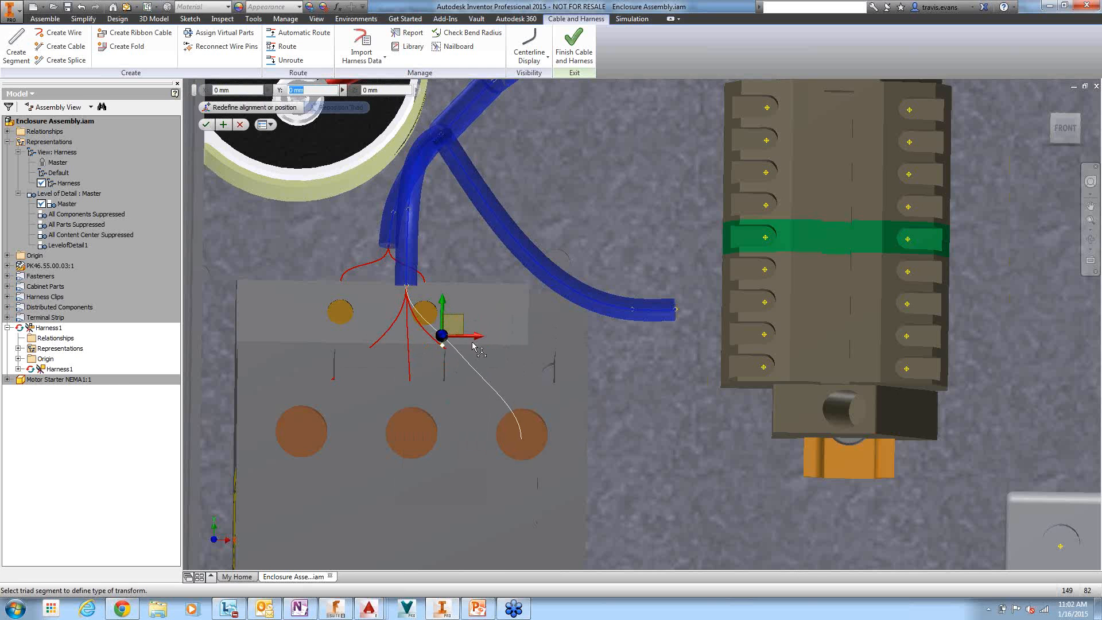
pyautogui.moveTo(494, 337); pyautogui.dragTo(515, 335)
pyautogui.click(504, 335)
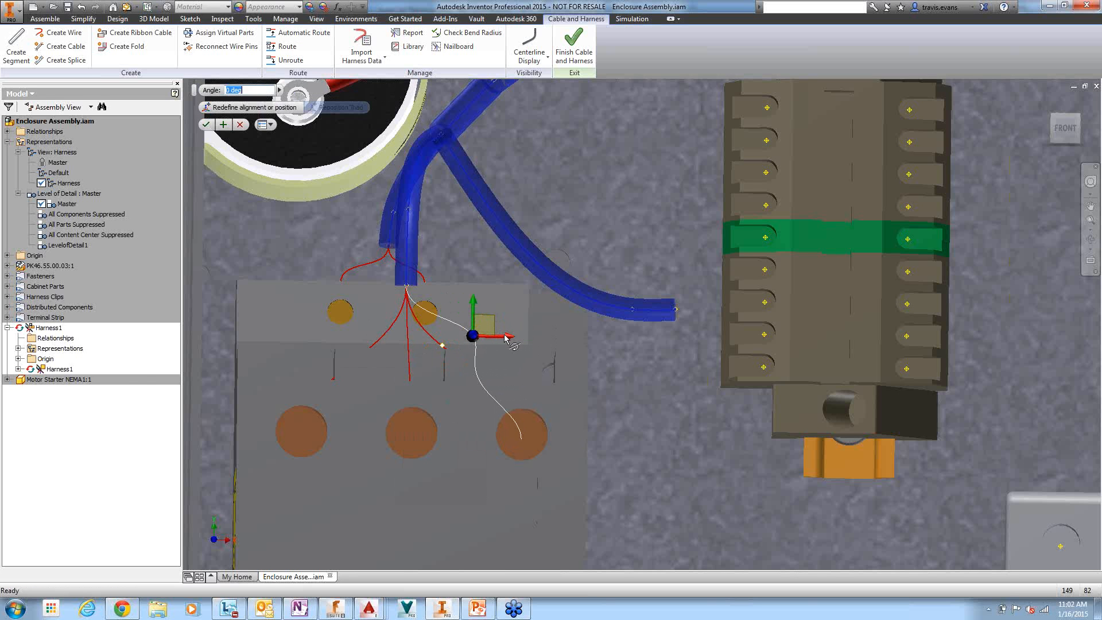
pyautogui.rightClick(622, 354)
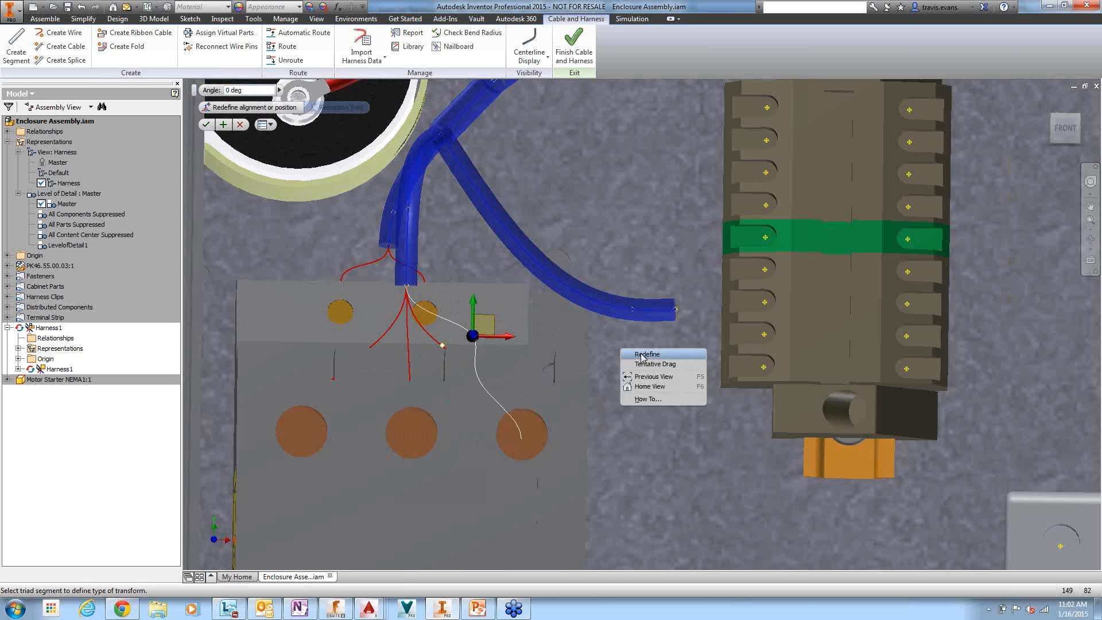
pyautogui.click(641, 355)
pyautogui.rightClick(447, 262)
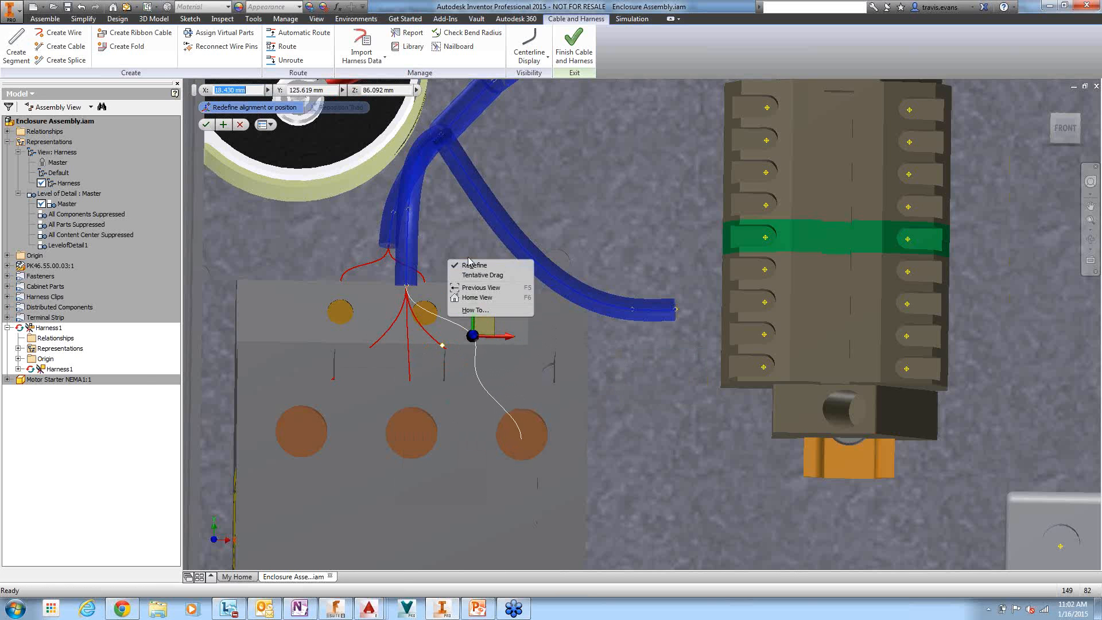
pyautogui.click(467, 262)
pyautogui.click(206, 124)
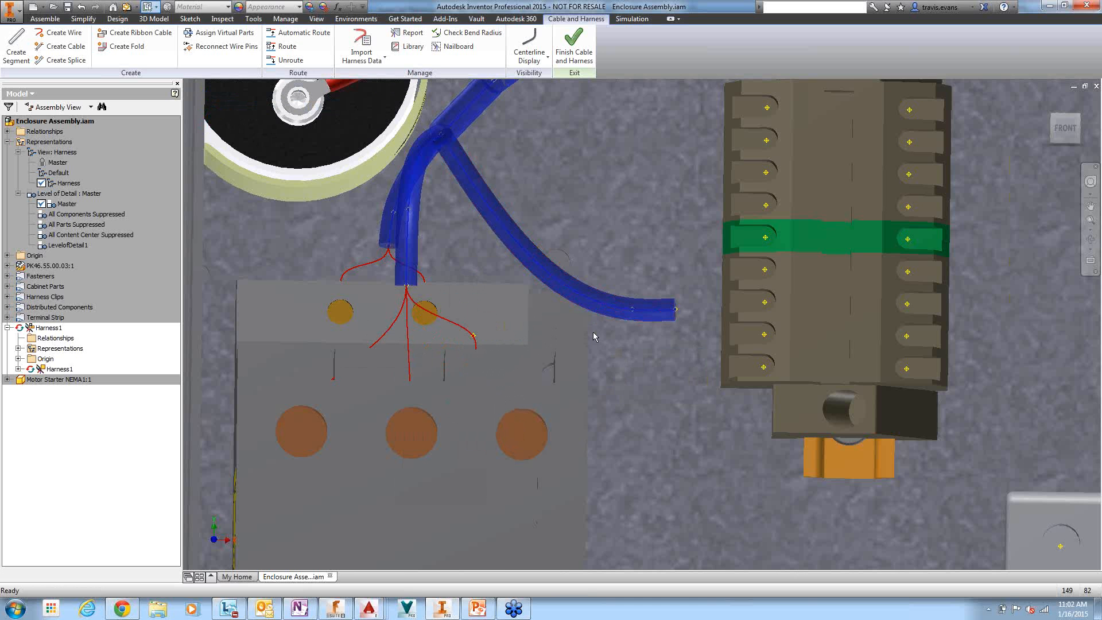
# Unroute the three wires at the motor starter's lower terminals from all harness segments.
pyautogui.scroll(-3, 593, 362)
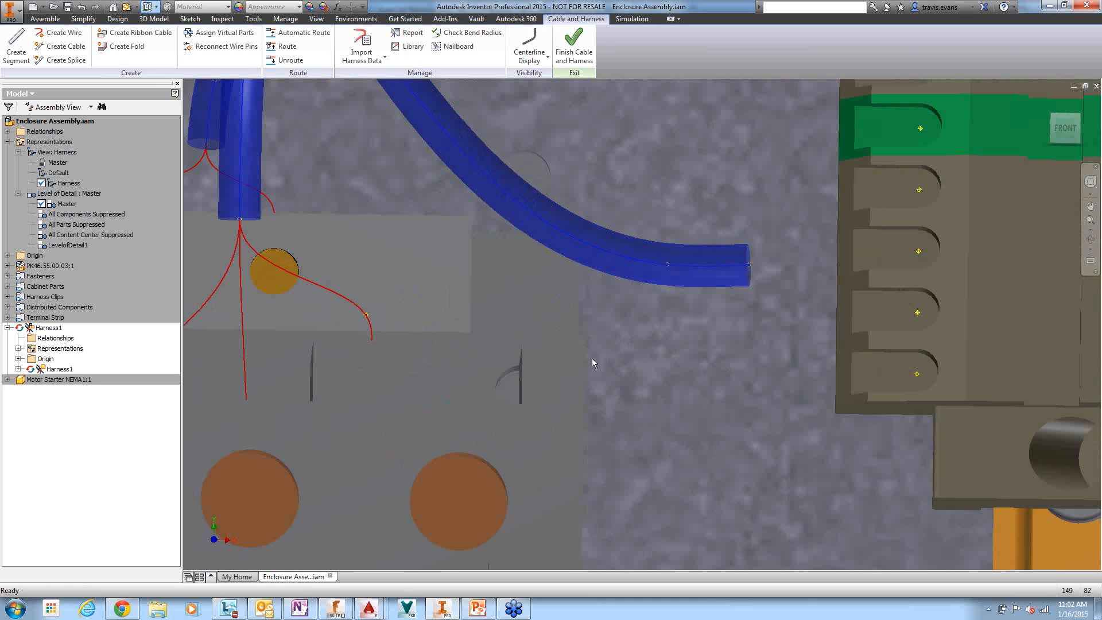
pyautogui.scroll(5, 591, 362)
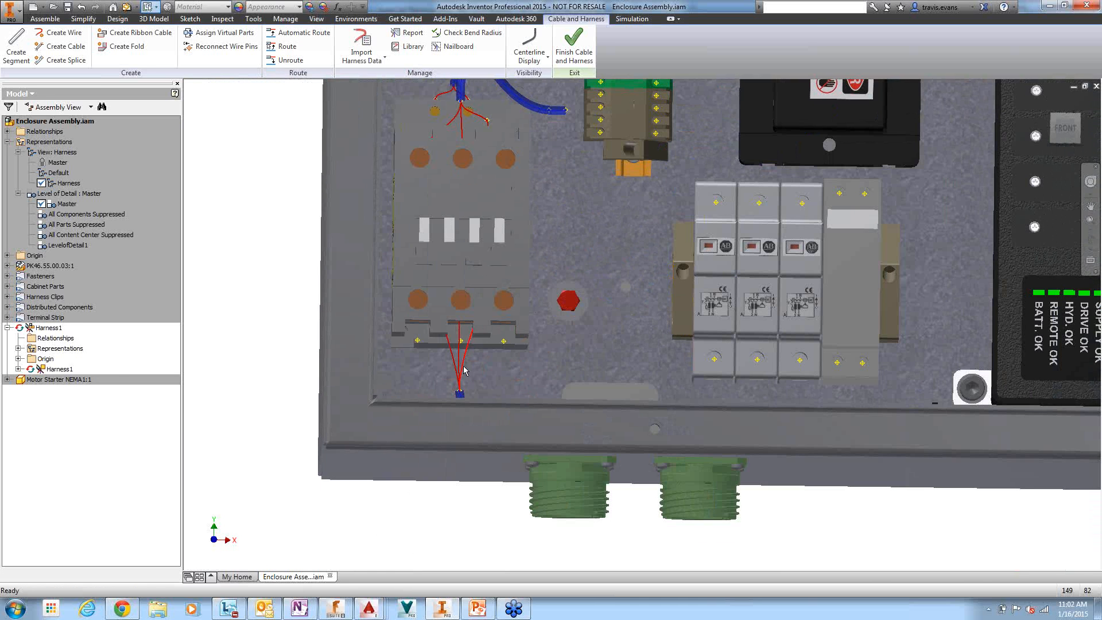
pyautogui.scroll(2, 463, 370)
pyautogui.scroll(-5, 456, 353)
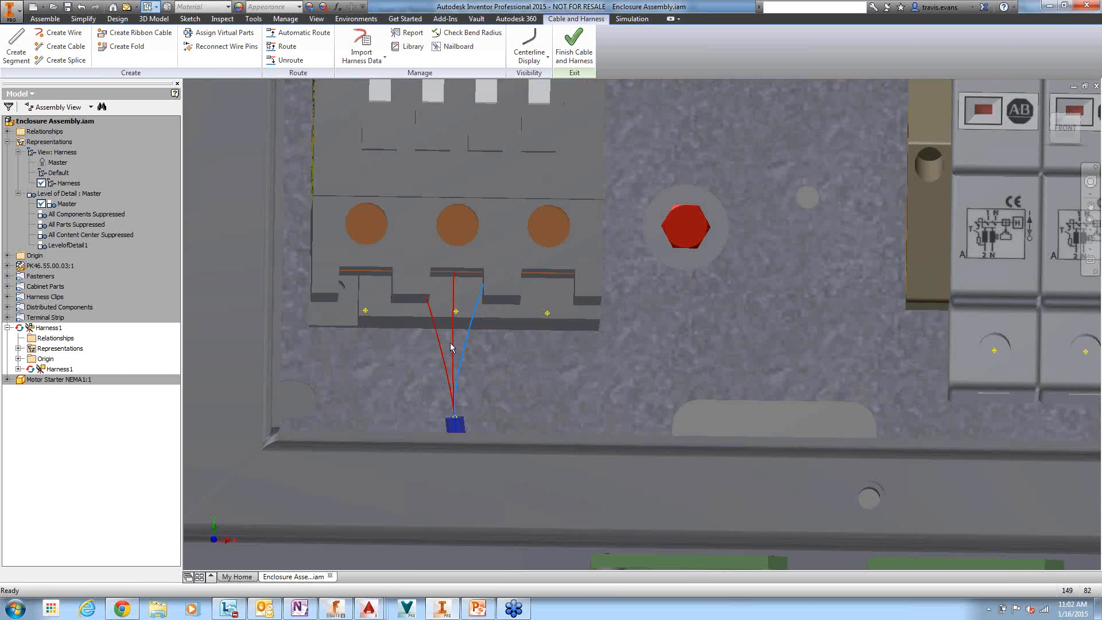
pyautogui.click(291, 60)
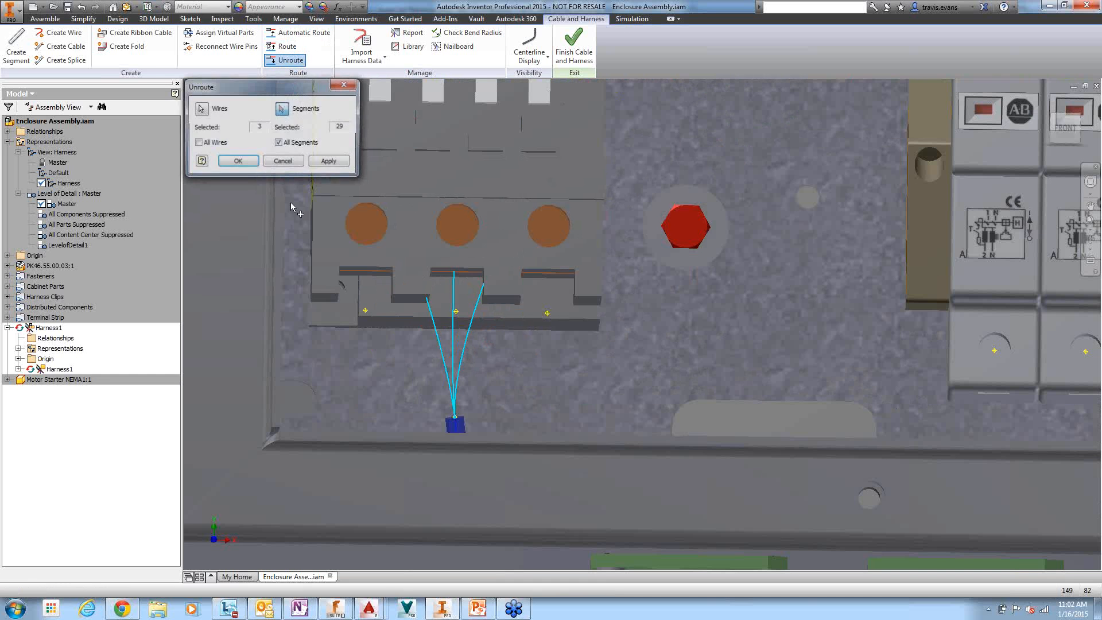
pyautogui.click(237, 162)
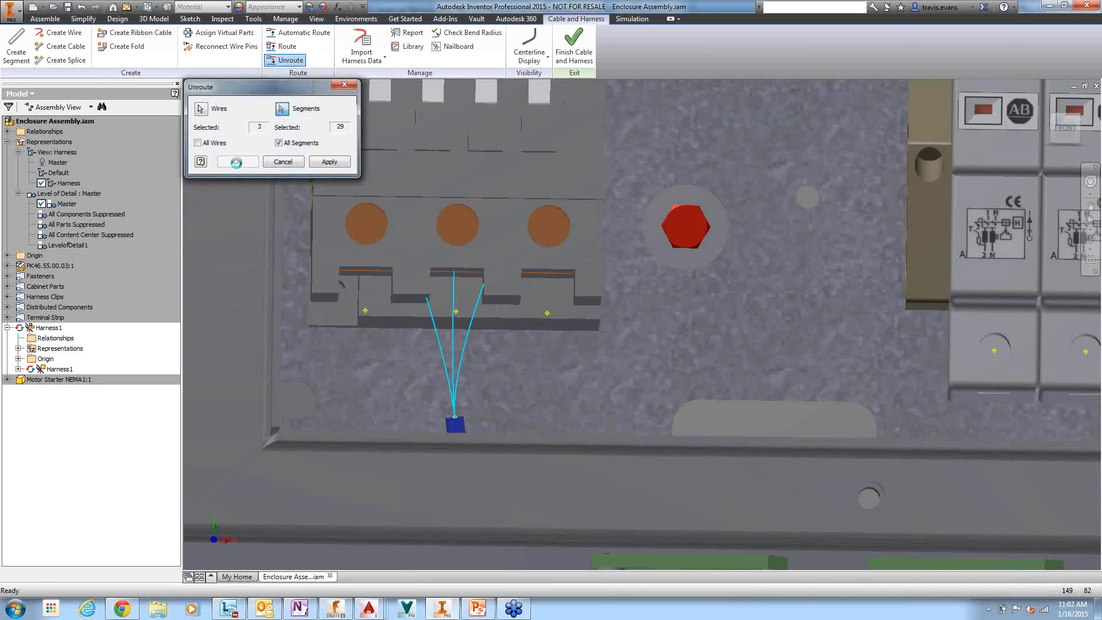
# Create a harness segment from the existing segment's end below the motor starter to the work point at its left lower terminal.
pyautogui.click(16, 46)
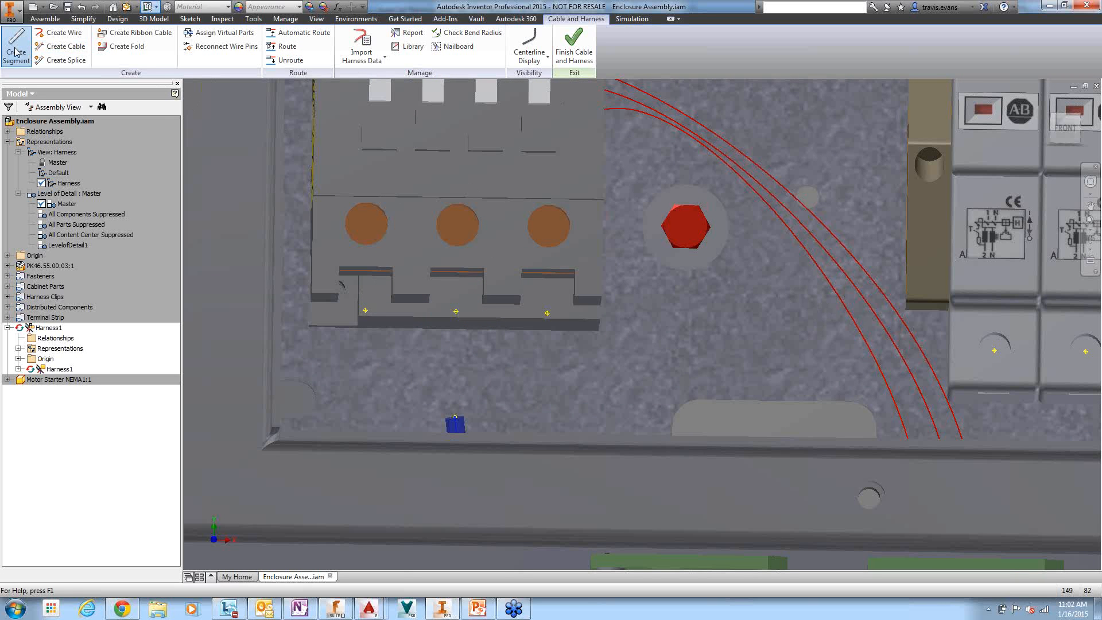
pyautogui.click(455, 416)
pyautogui.click(365, 310)
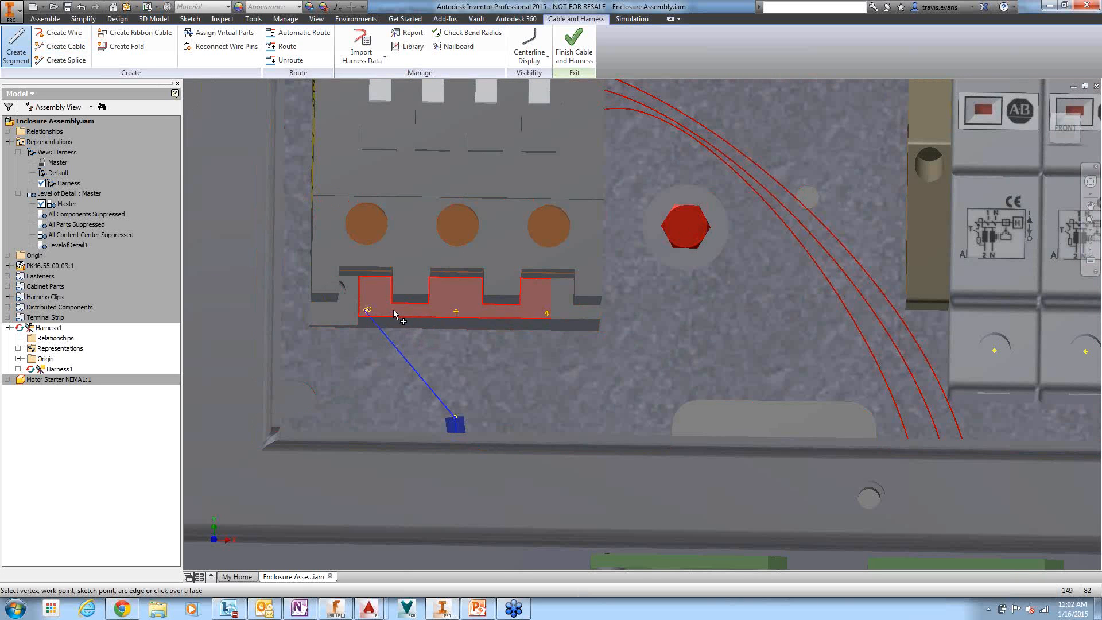
pyautogui.rightClick(471, 348)
pyautogui.click(487, 355)
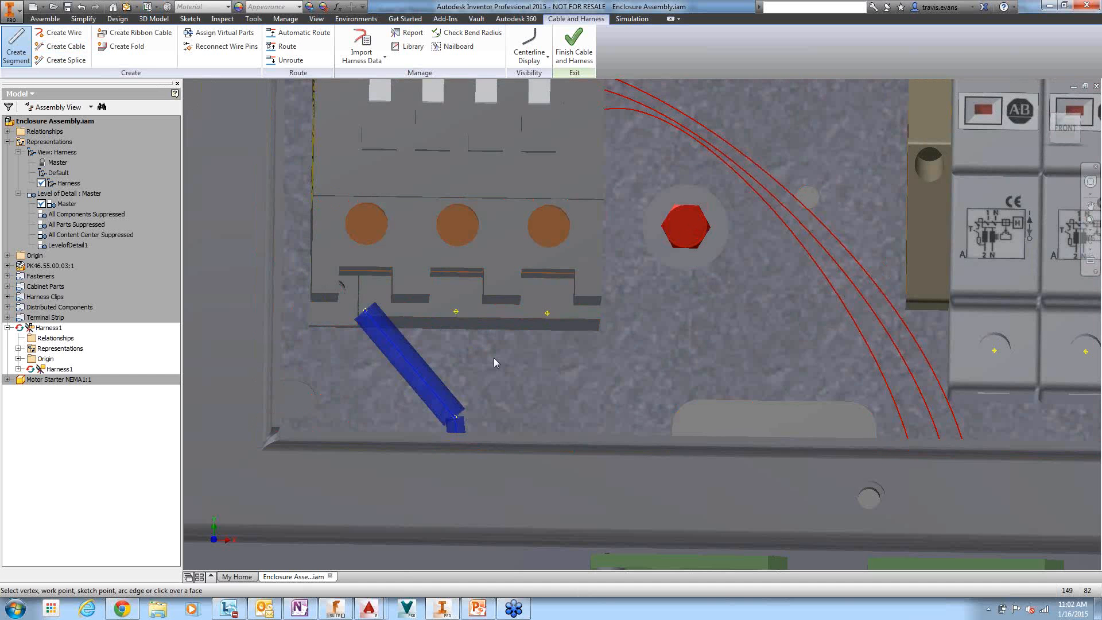
# Create a second segment from the same harness end to the work point at the motor starter's middle lower terminal.
pyautogui.rightClick(494, 357)
pyautogui.press('Escape')
pyautogui.press('Return')
pyautogui.click(454, 416)
pyautogui.click(457, 311)
pyautogui.rightClick(526, 358)
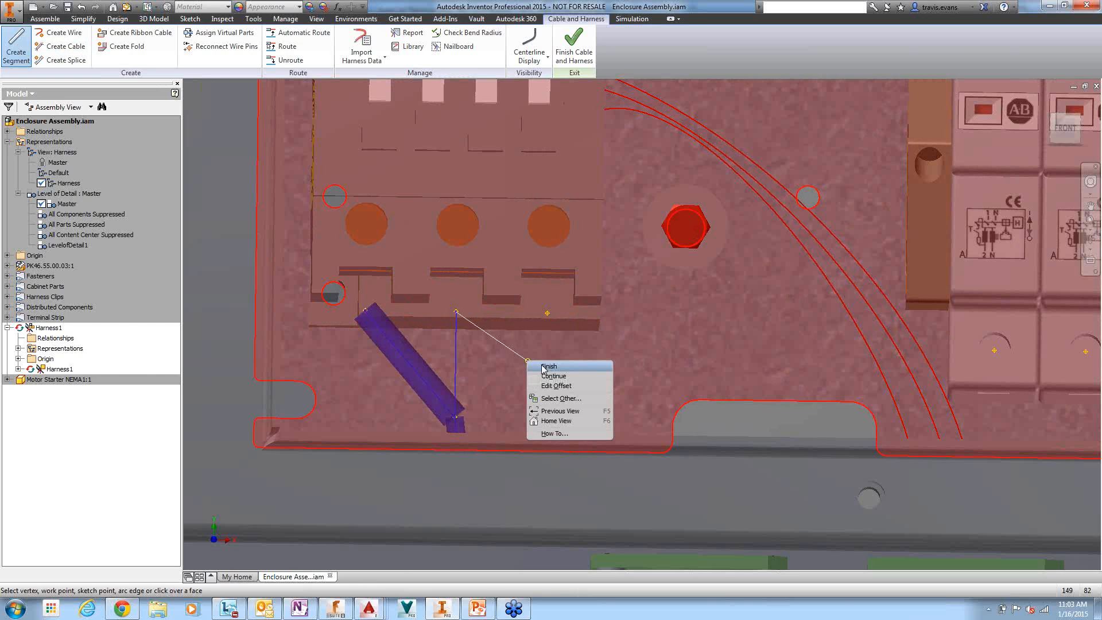
pyautogui.click(543, 366)
# Create a third segment from the same harness end to the work point at the motor starter's right lower terminal.
pyautogui.rightClick(528, 355)
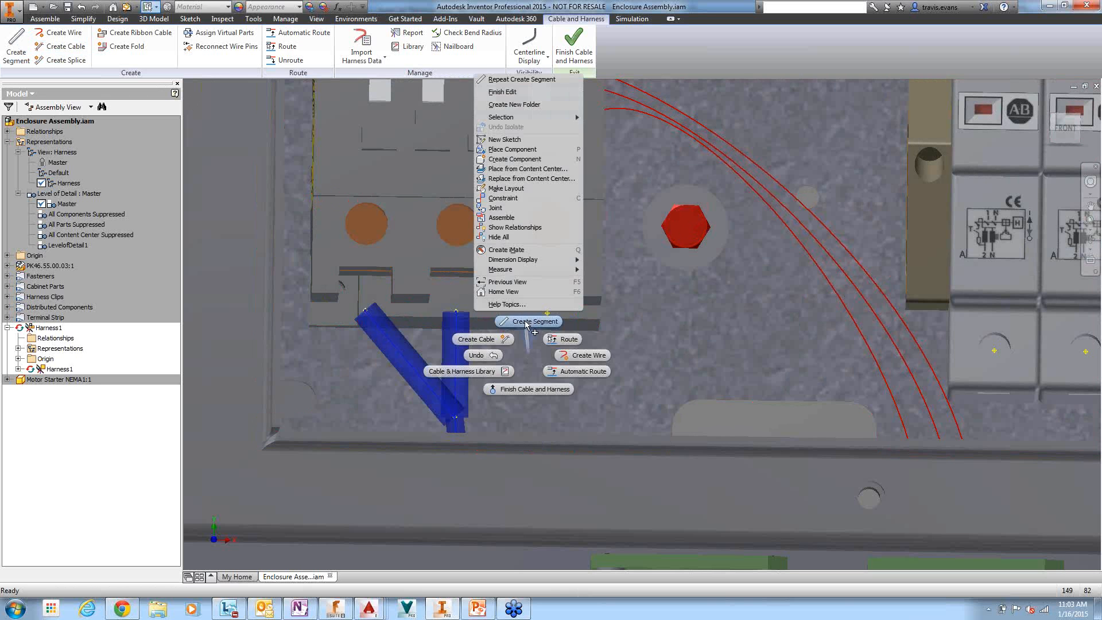
pyautogui.click(530, 323)
pyautogui.click(454, 417)
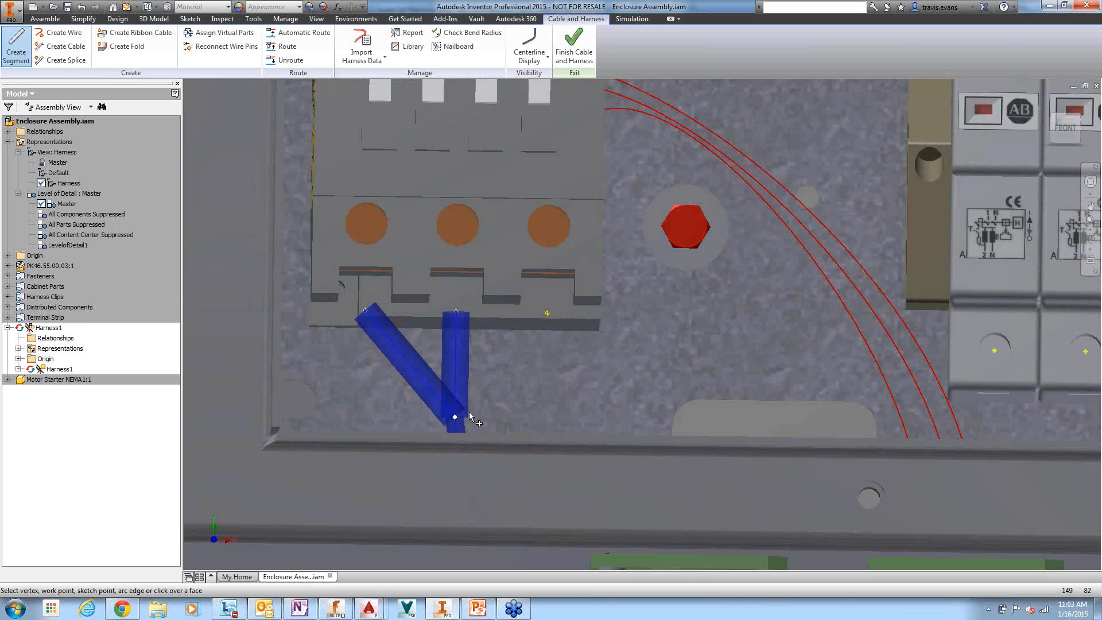
pyautogui.click(546, 313)
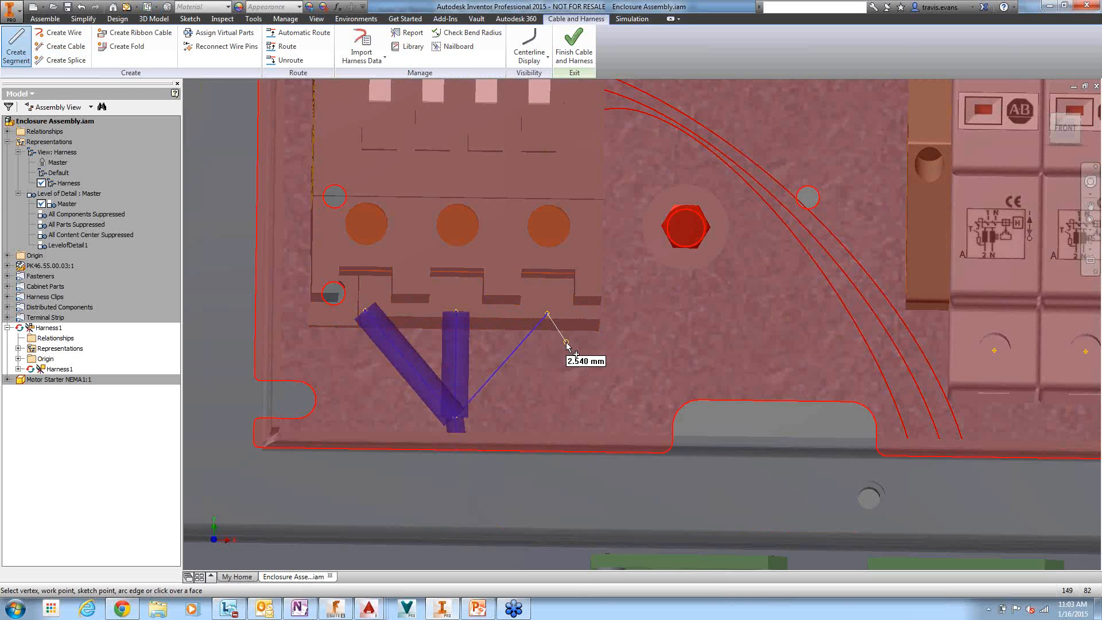
pyautogui.rightClick(566, 342)
pyautogui.click(573, 346)
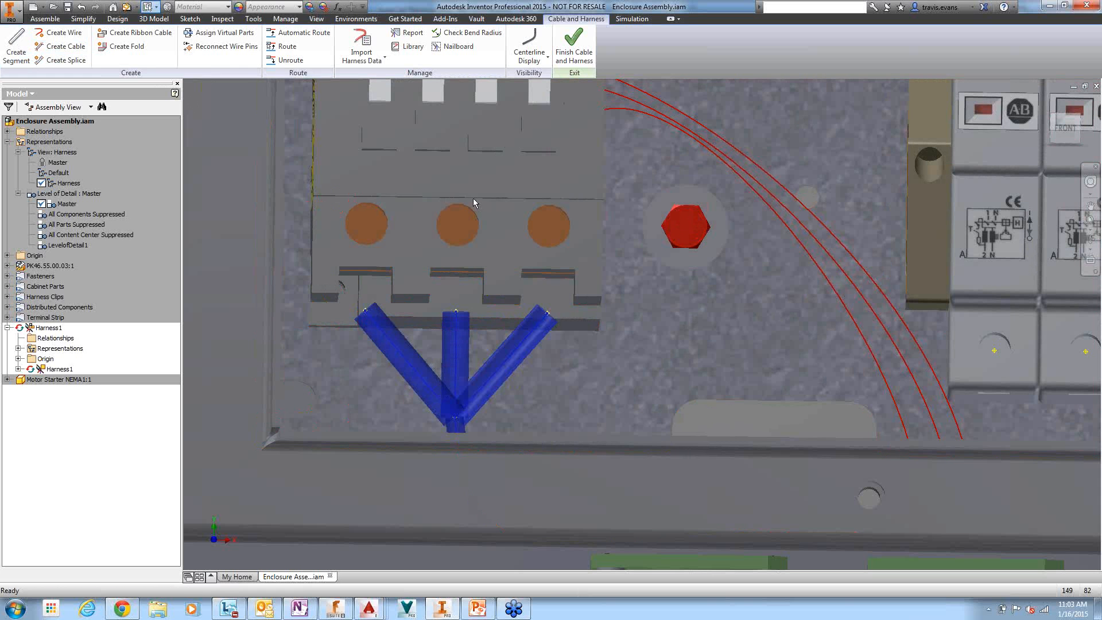
# Automatically route all unrouted wires through the new segments at the motor starter's lower terminals.
pyautogui.click(299, 32)
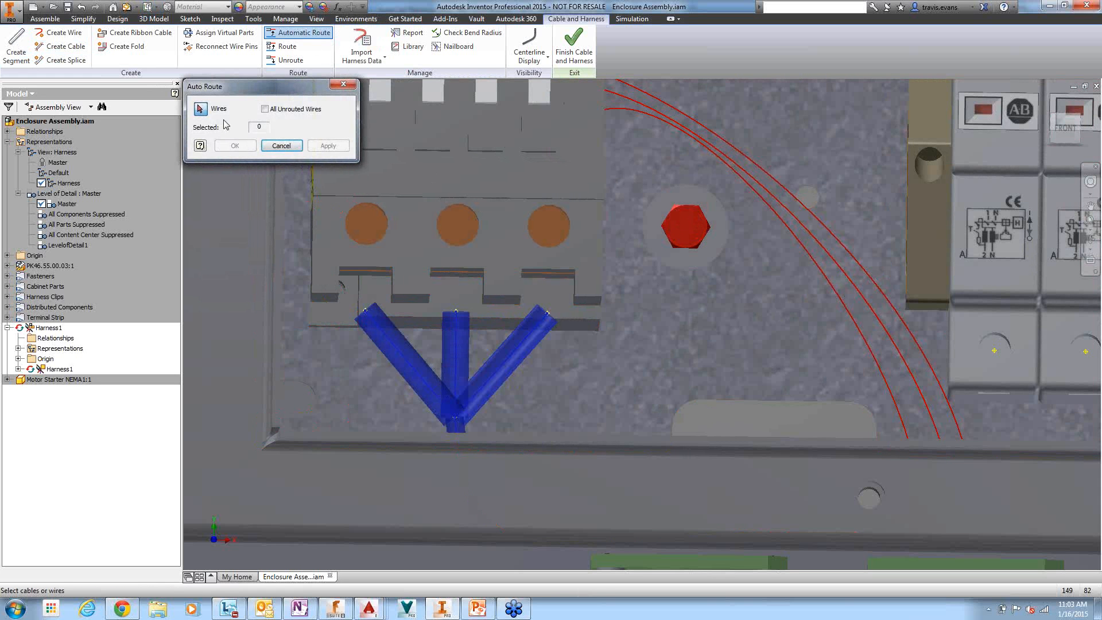
pyautogui.click(264, 109)
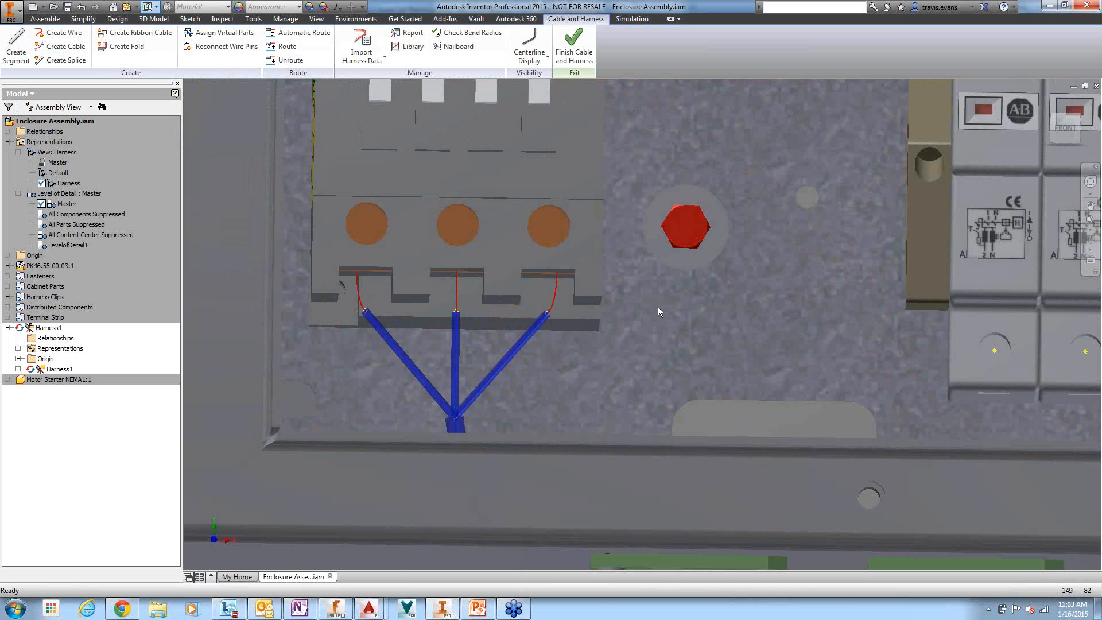
pyautogui.scroll(5, 657, 301)
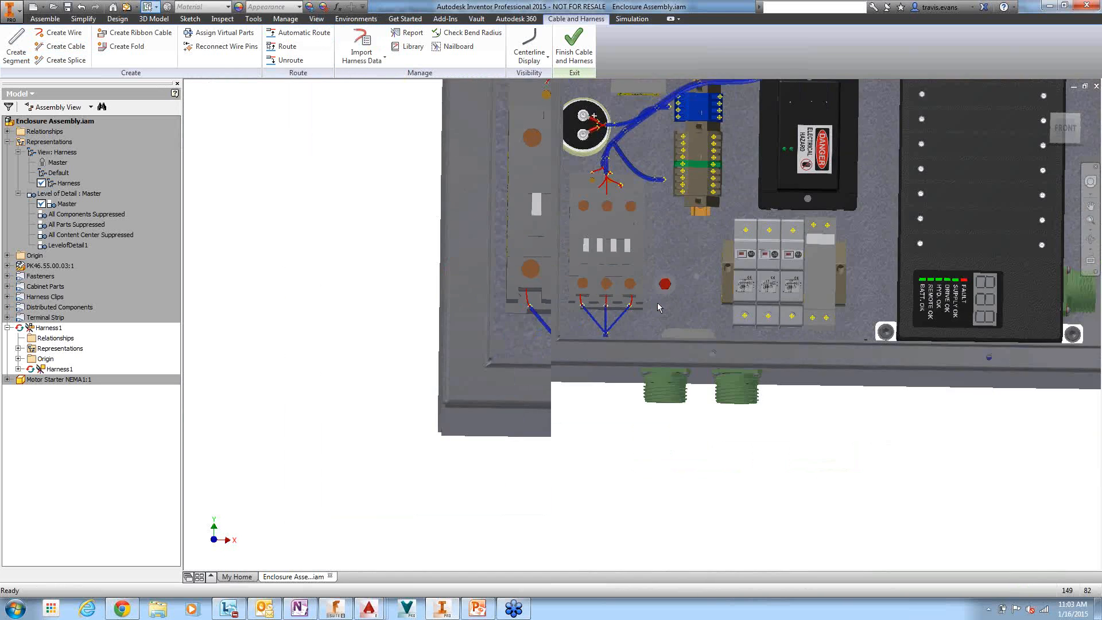
pyautogui.scroll(2, 657, 302)
pyautogui.moveTo(820, 236); pyautogui.dragTo(709, 264, button='middle')
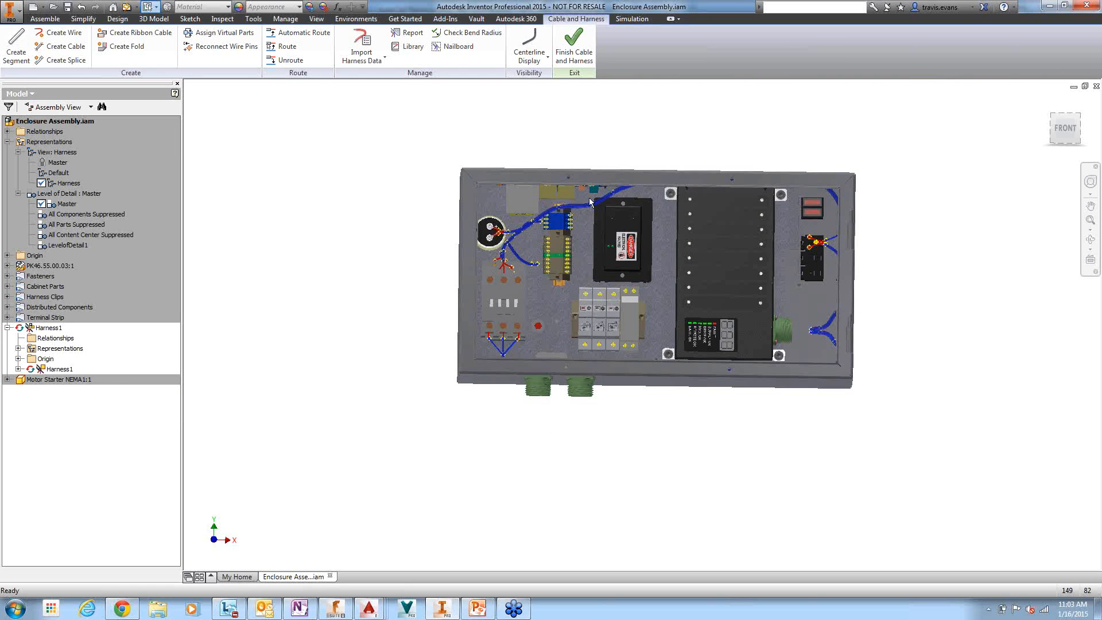
# Finish the cable and harness editing and return to the enclosure assembly to view the routed wiring.
pyautogui.click(574, 46)
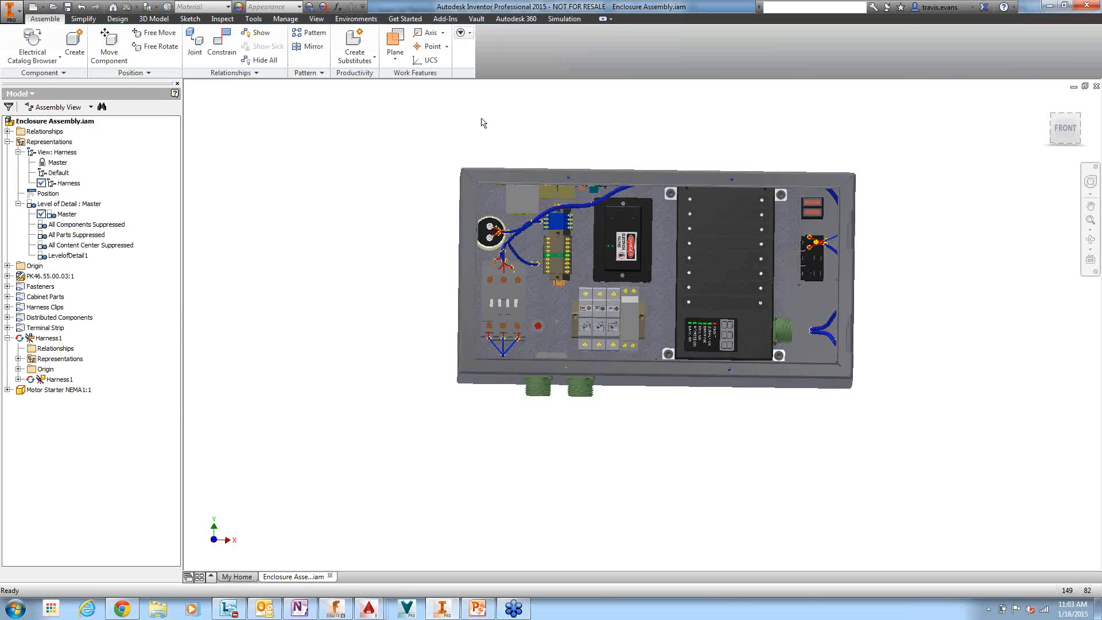
pyautogui.doubleClick(41, 338)
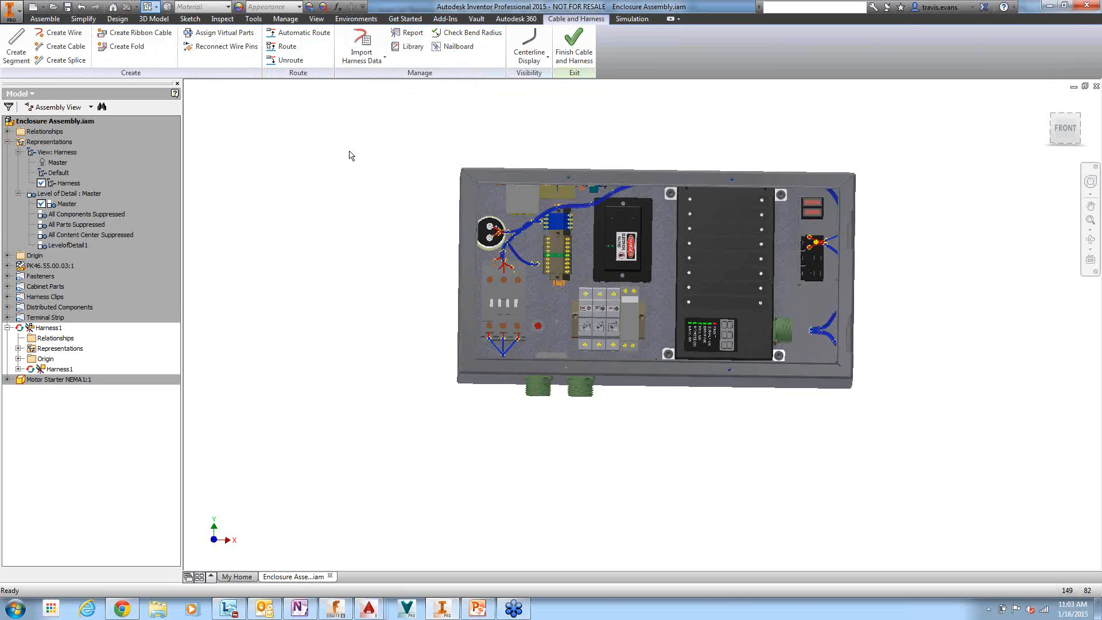
pyautogui.click(574, 44)
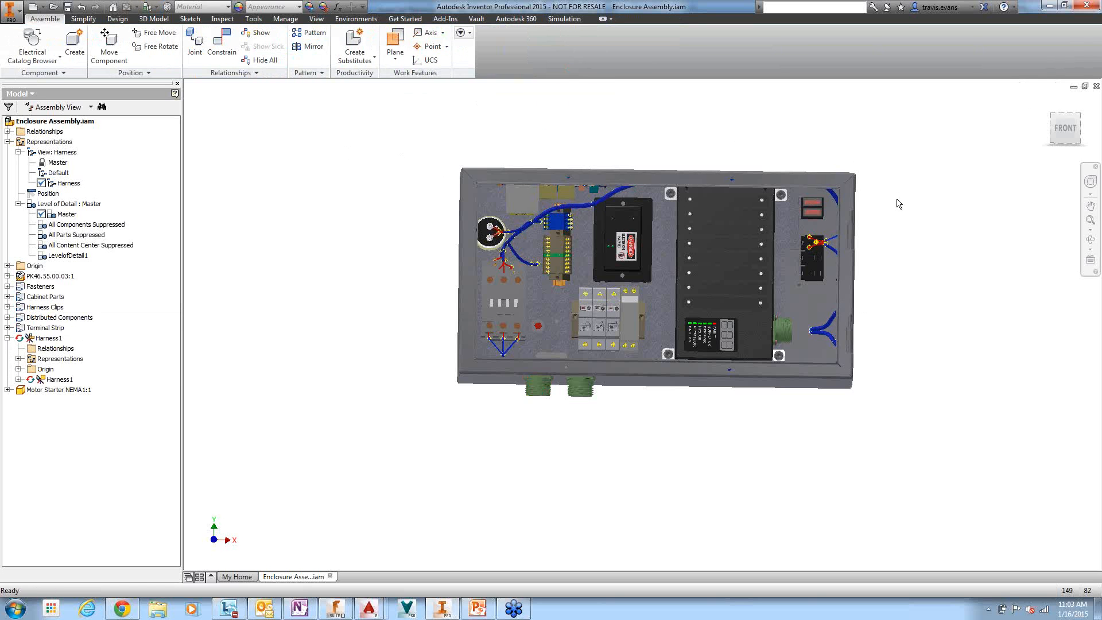
pyautogui.keyDown('shift'); pyautogui.moveTo(880, 246); pyautogui.dragTo(881, 228, button='middle'); pyautogui.keyUp('shift')
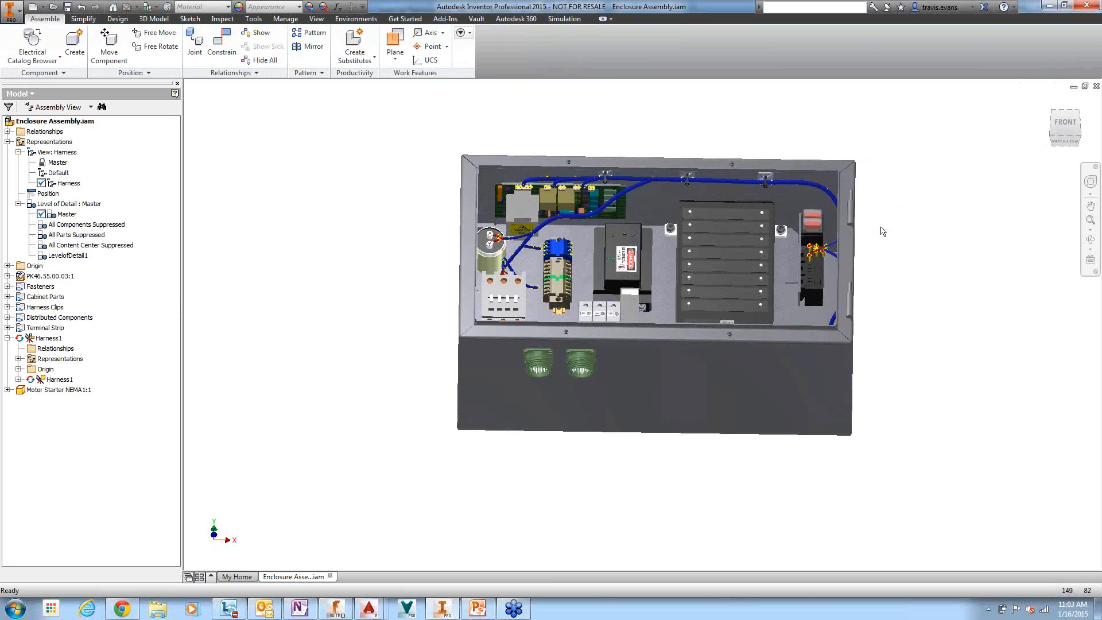